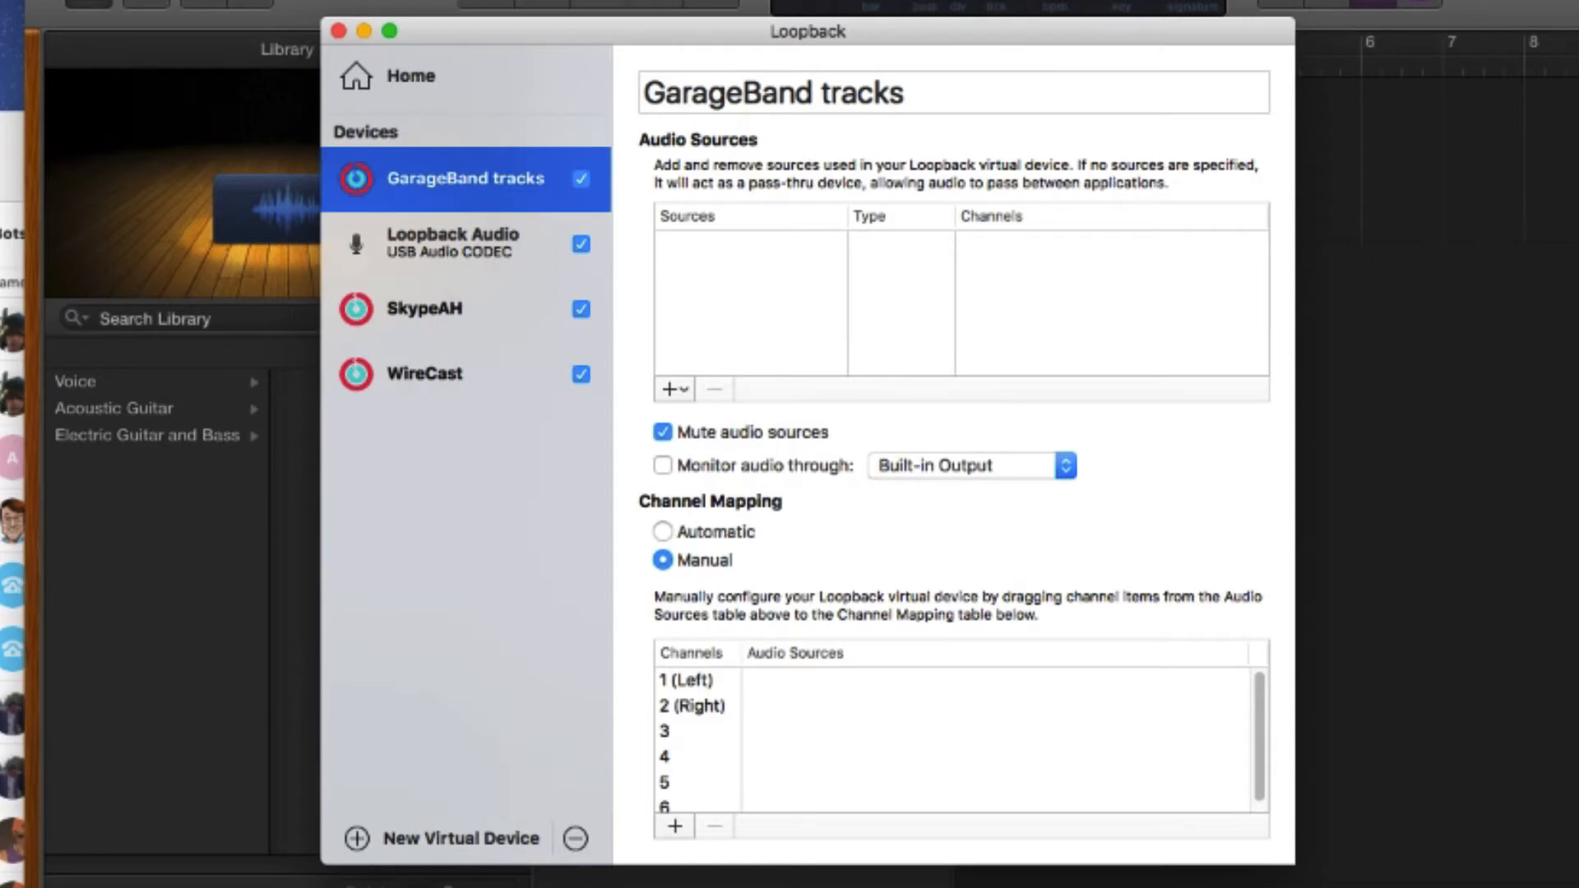
- Remove the USB Audio CODEC source from the SkypeAH virtual device
left_click(465, 311)
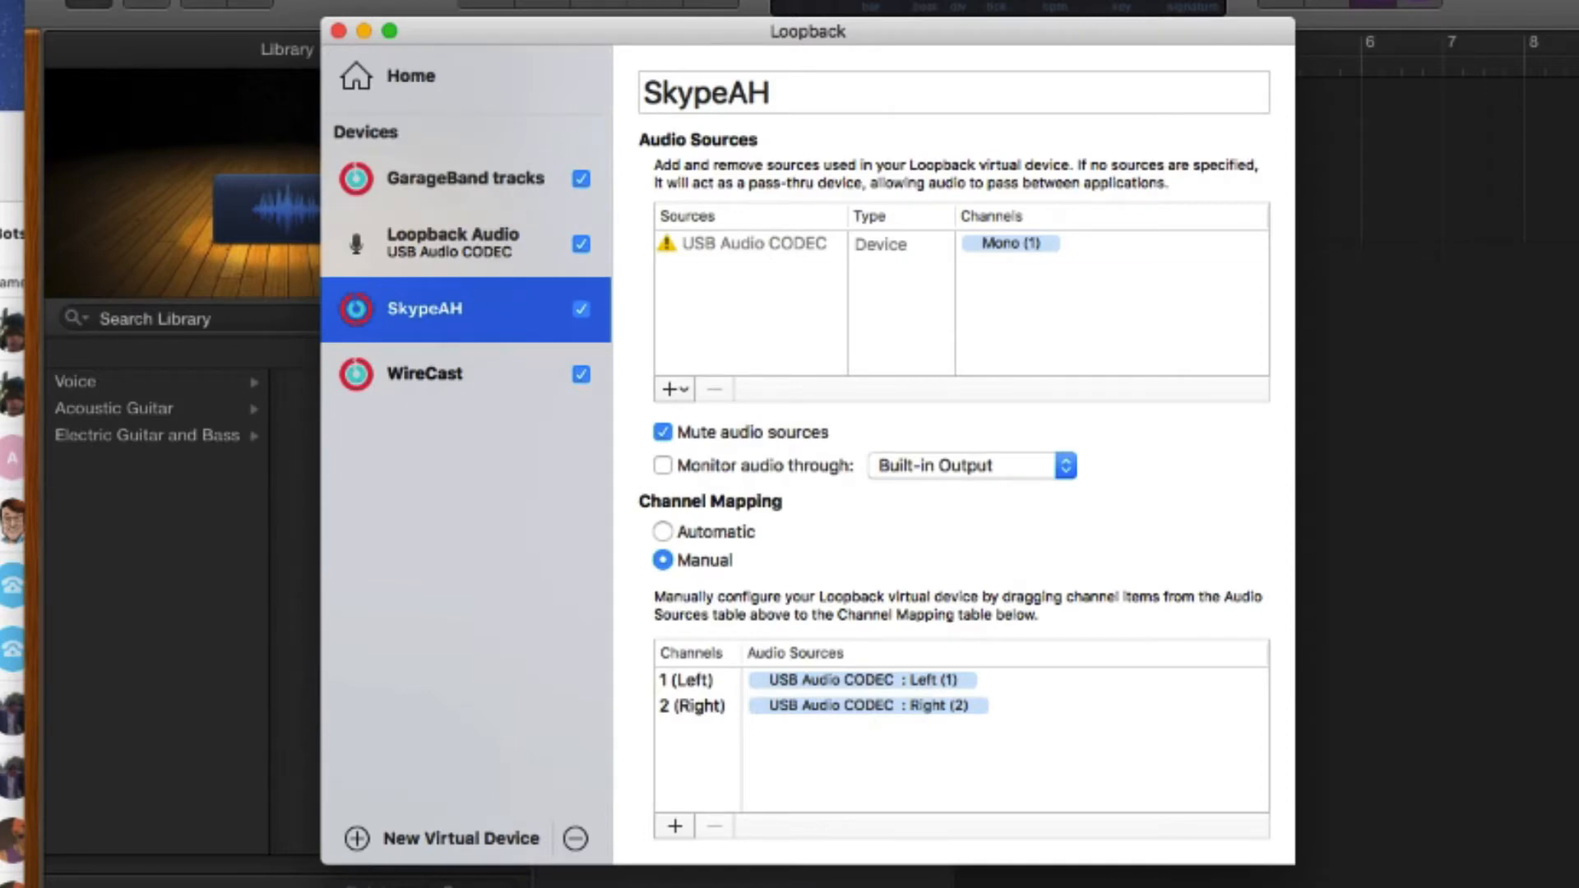
left_click(754, 244)
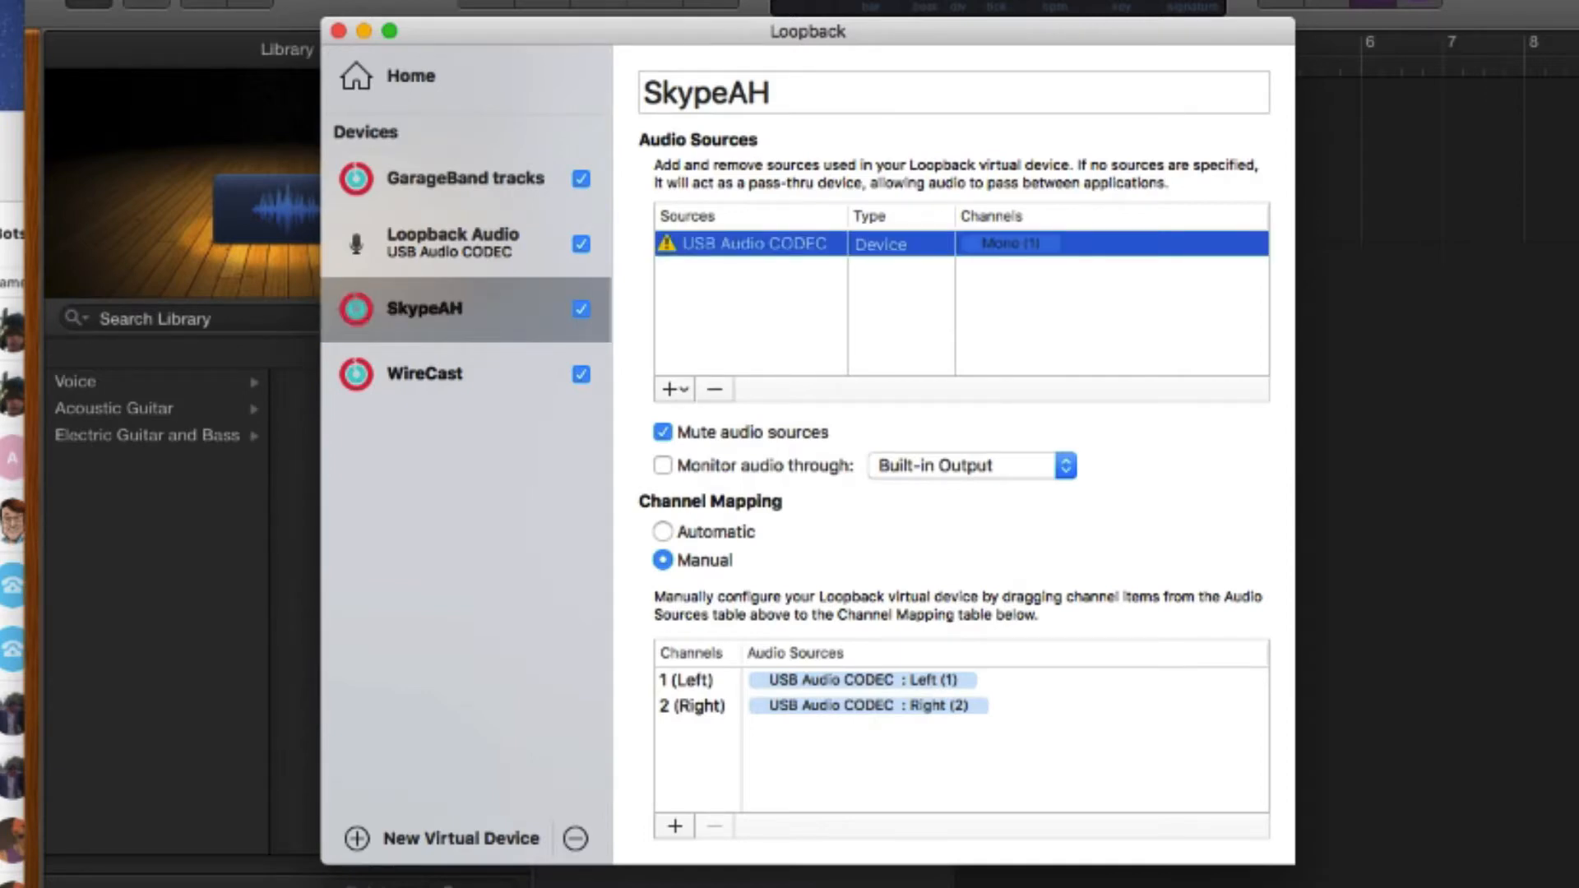
left_click(715, 389)
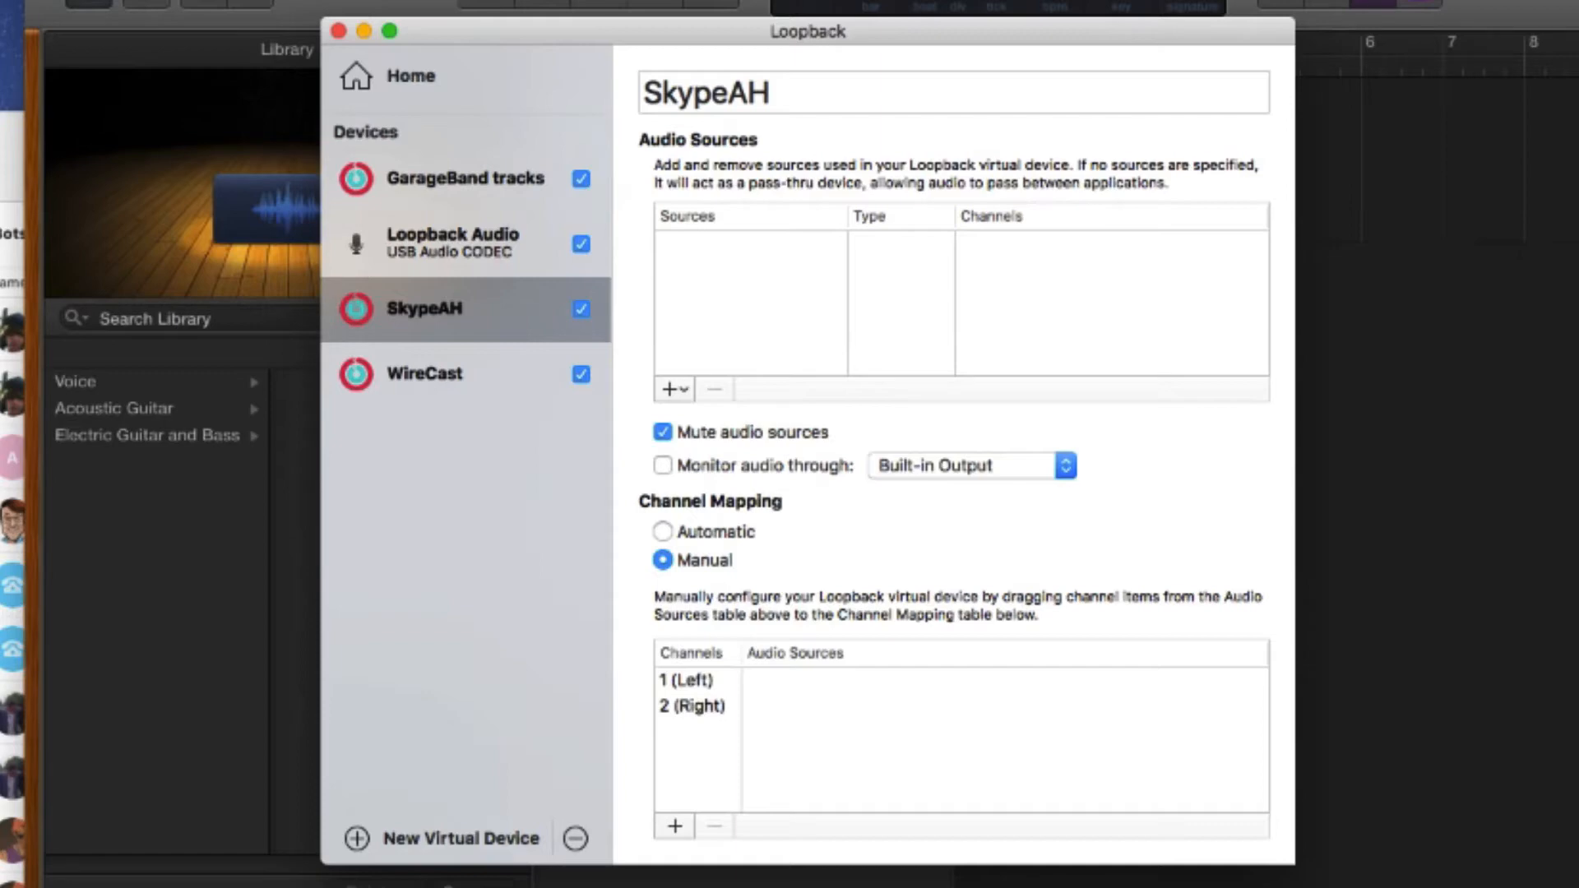
- Compare the audio sources and channel mapping of the GarageBand tracks and SkypeAH virtual devices
left_click(466, 180)
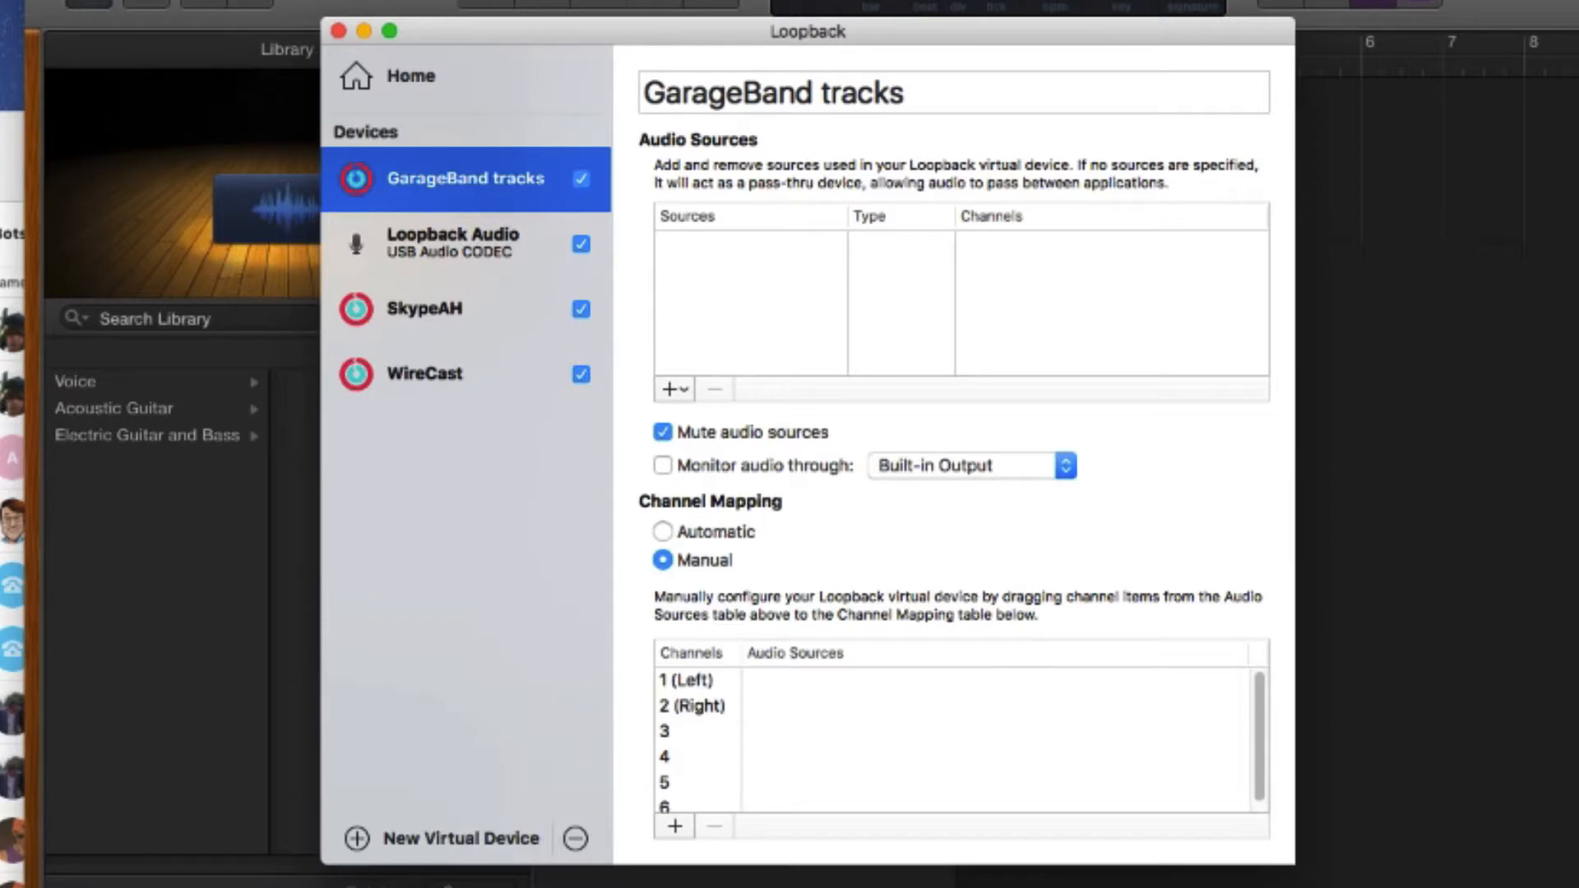
scroll(954, 740, "down", 1)
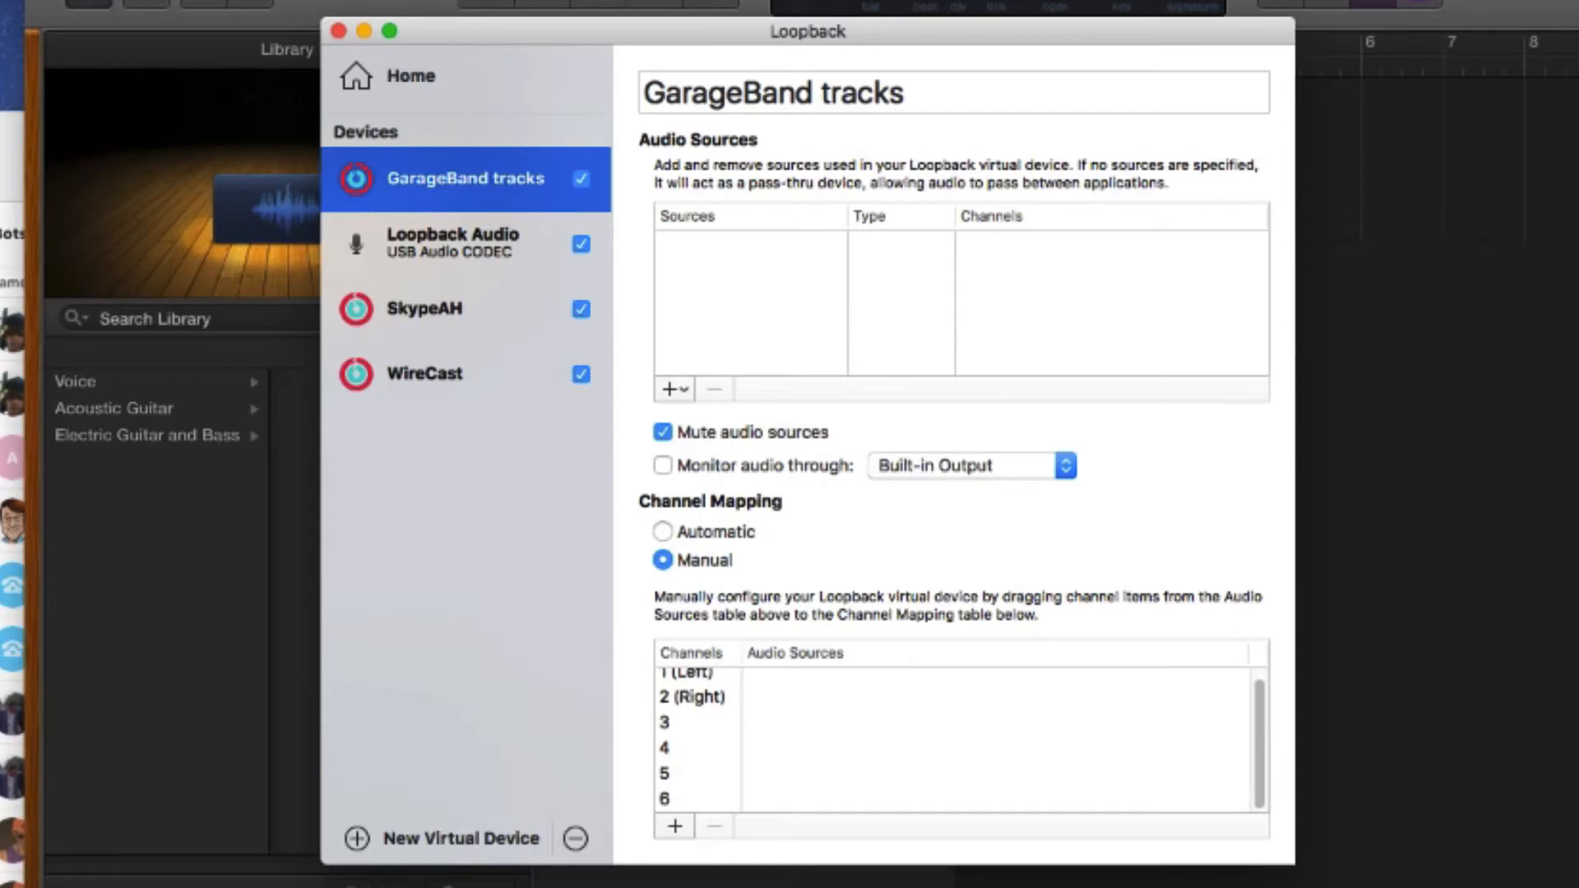
scroll(954, 740, "up", 1)
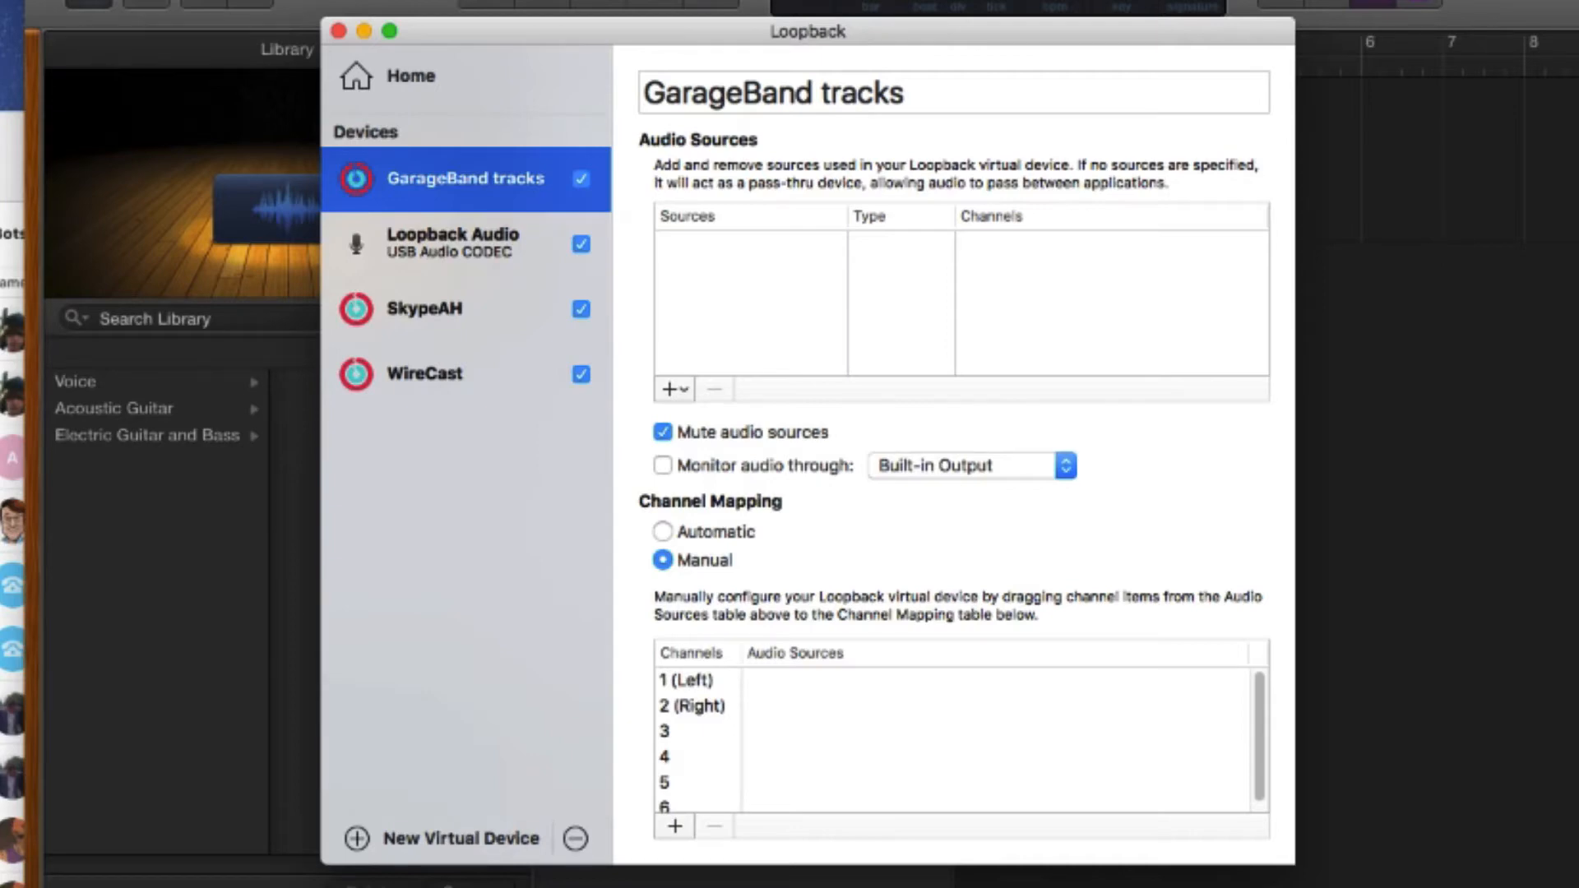
left_click(465, 309)
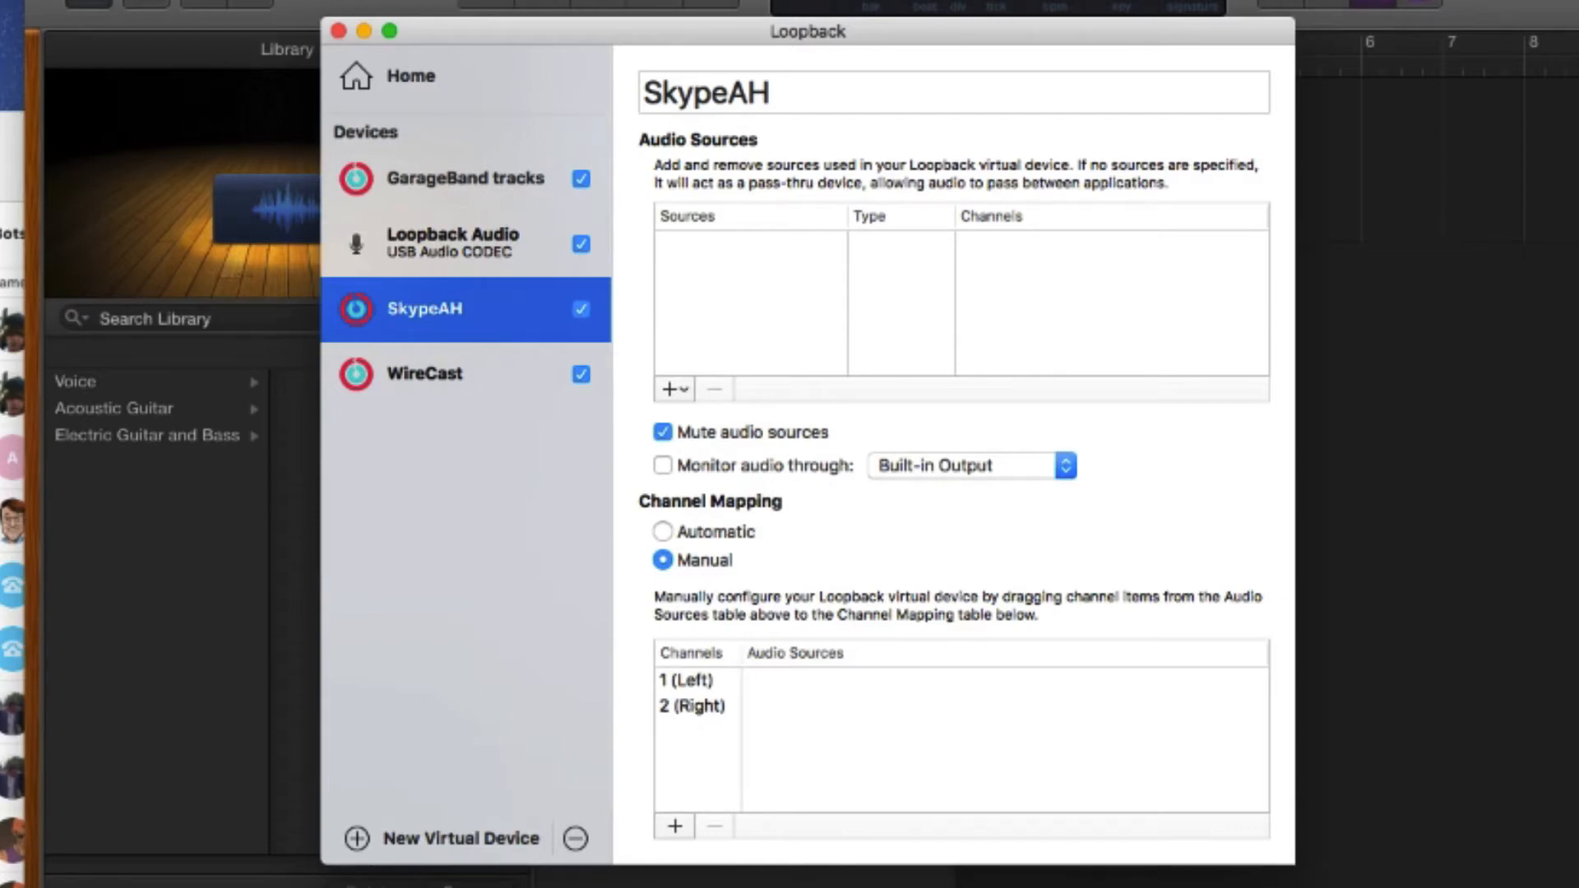
left_click(465, 178)
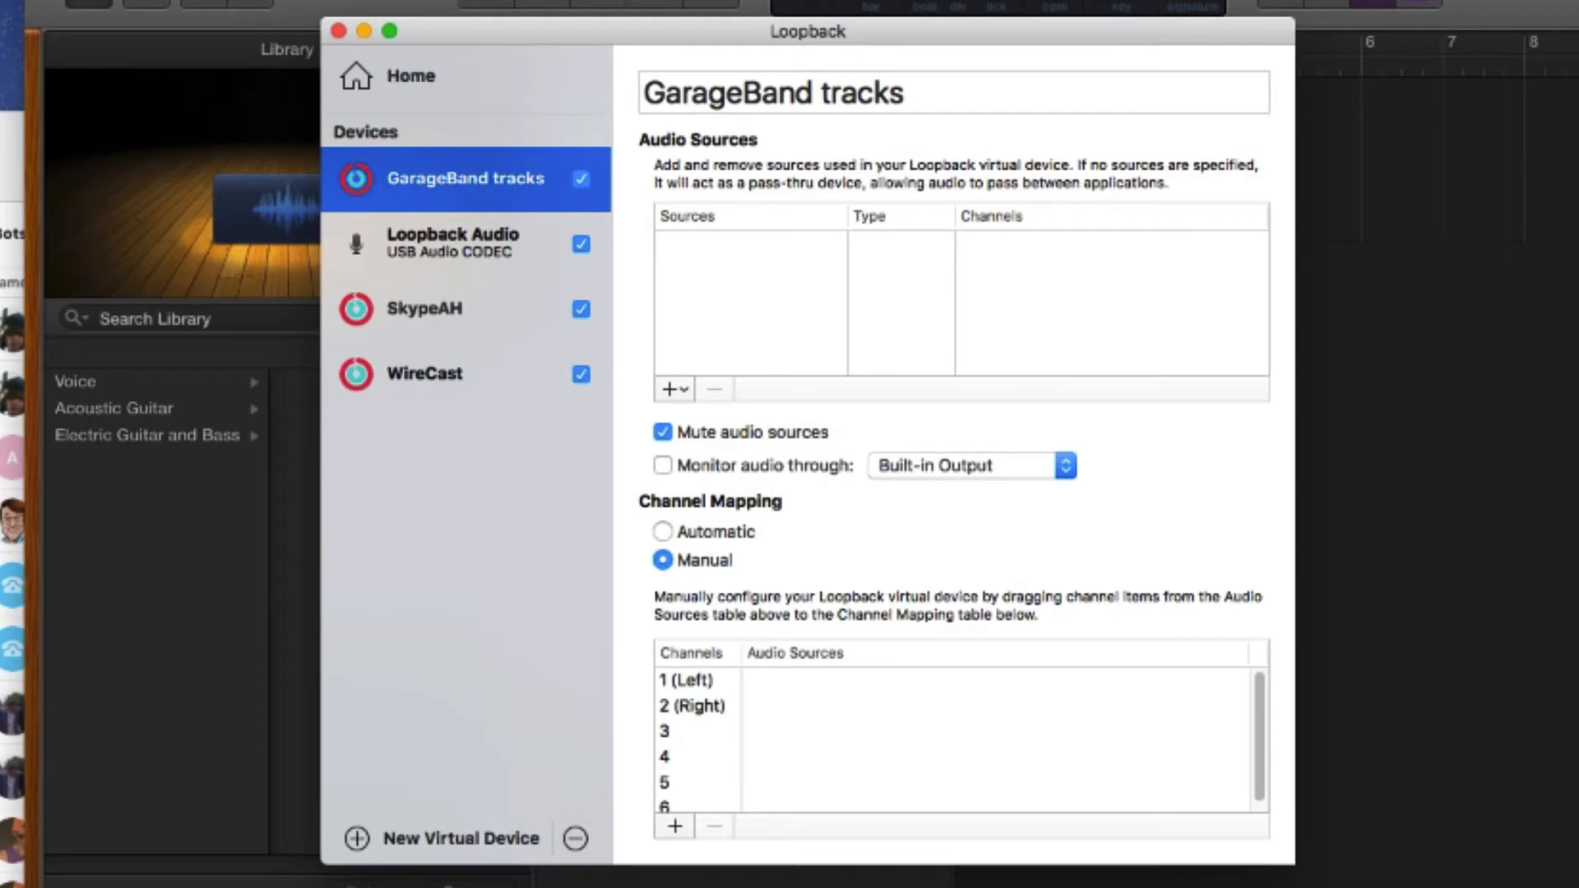
left_click(466, 309)
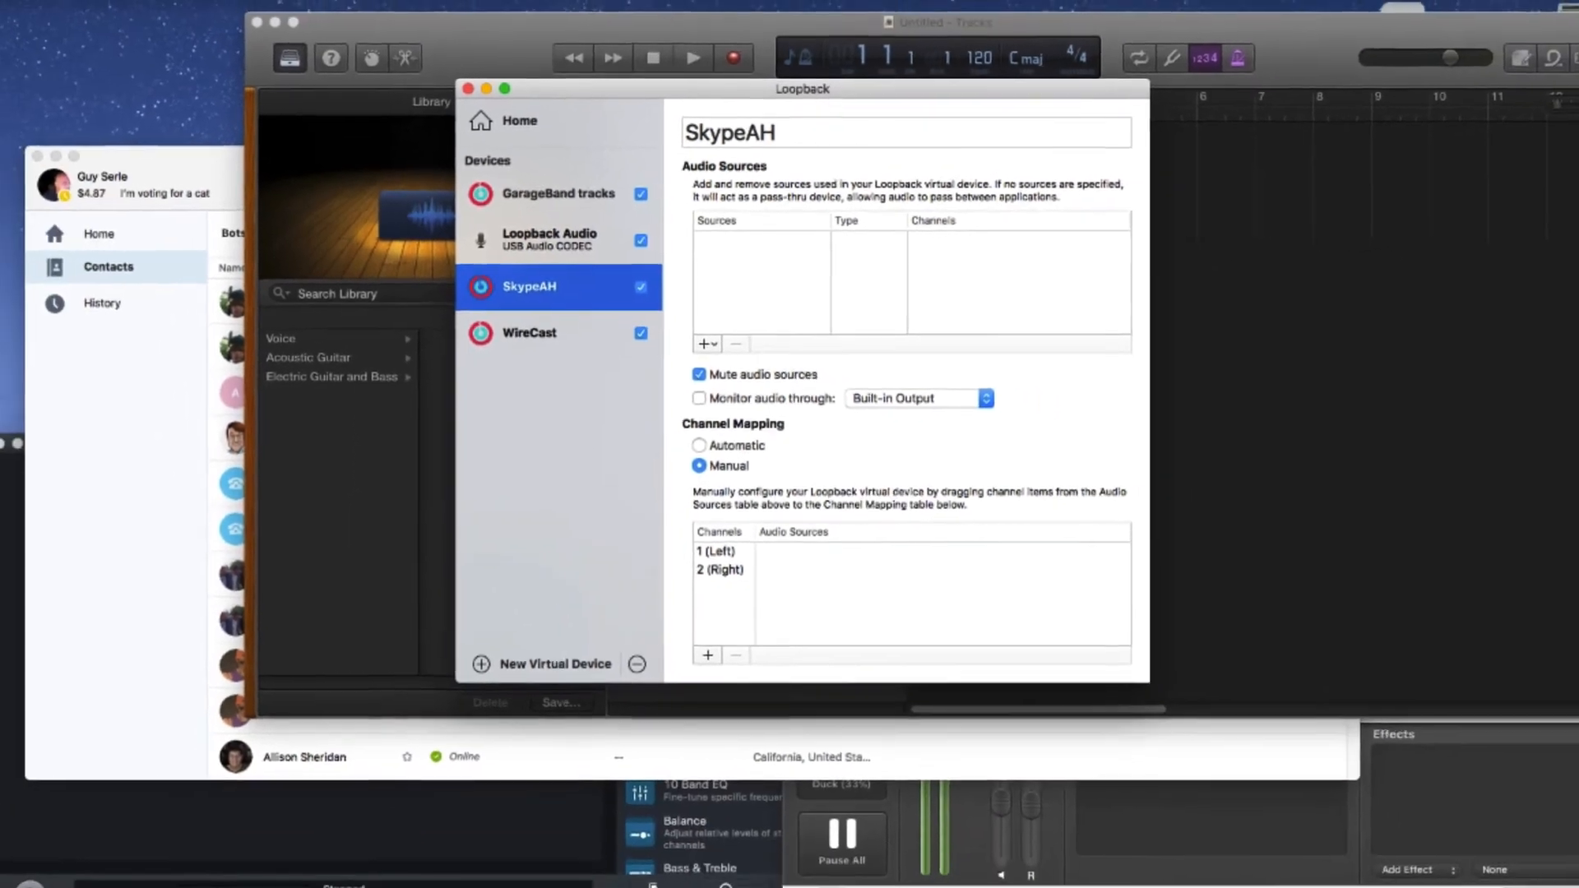
- Switch to the blank Audio Hijack session, move its window up and enlarge it to make room for blocks
left_click(361, 782)
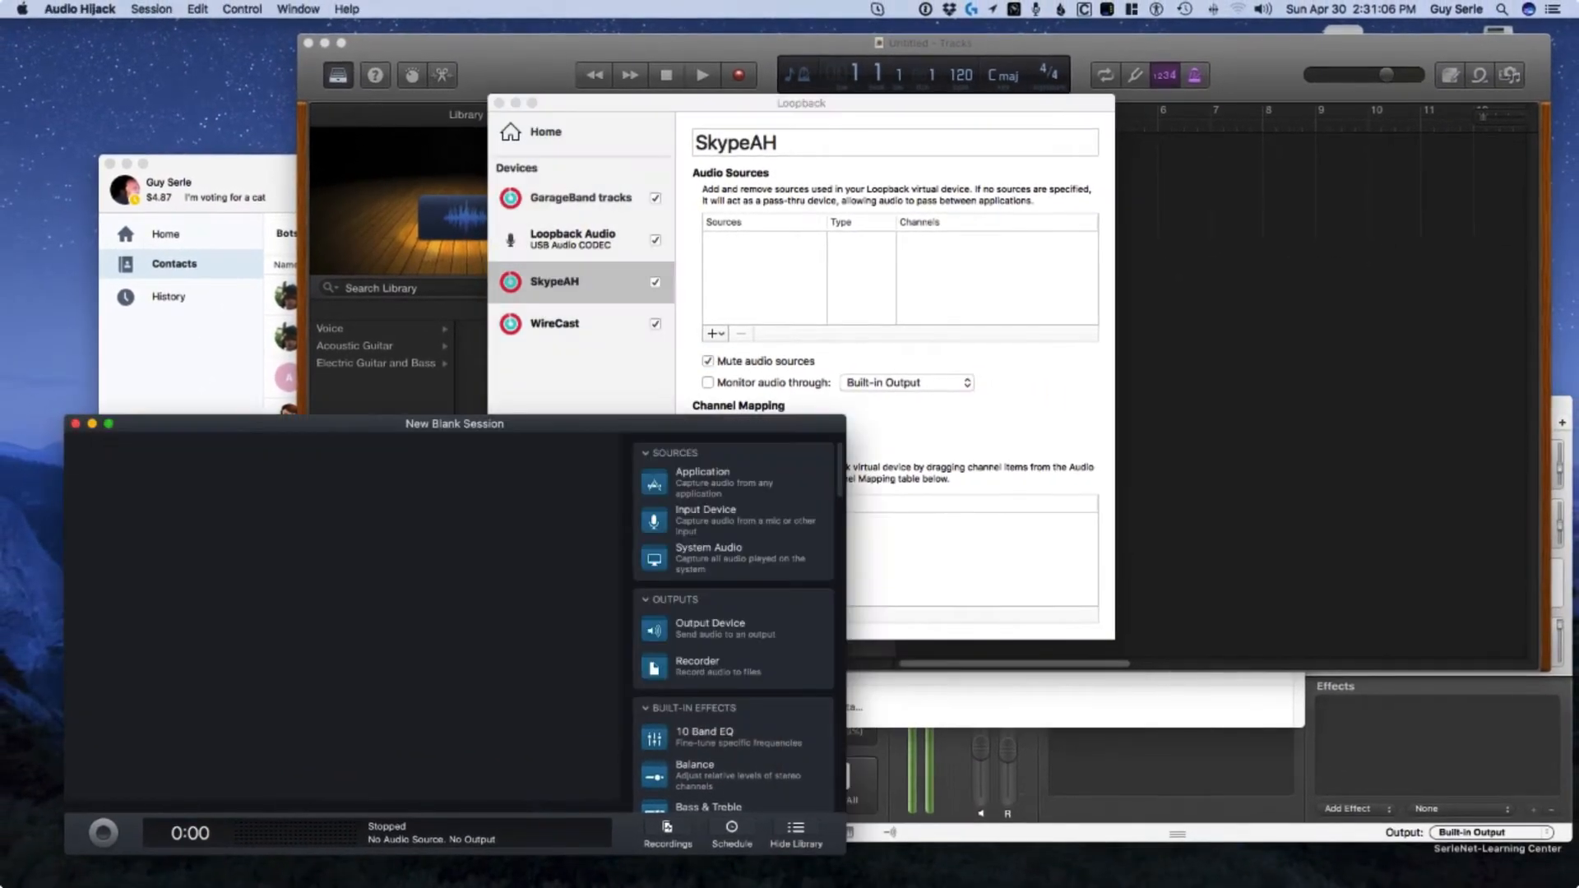
left_click_drag(454, 424, 460, 140)
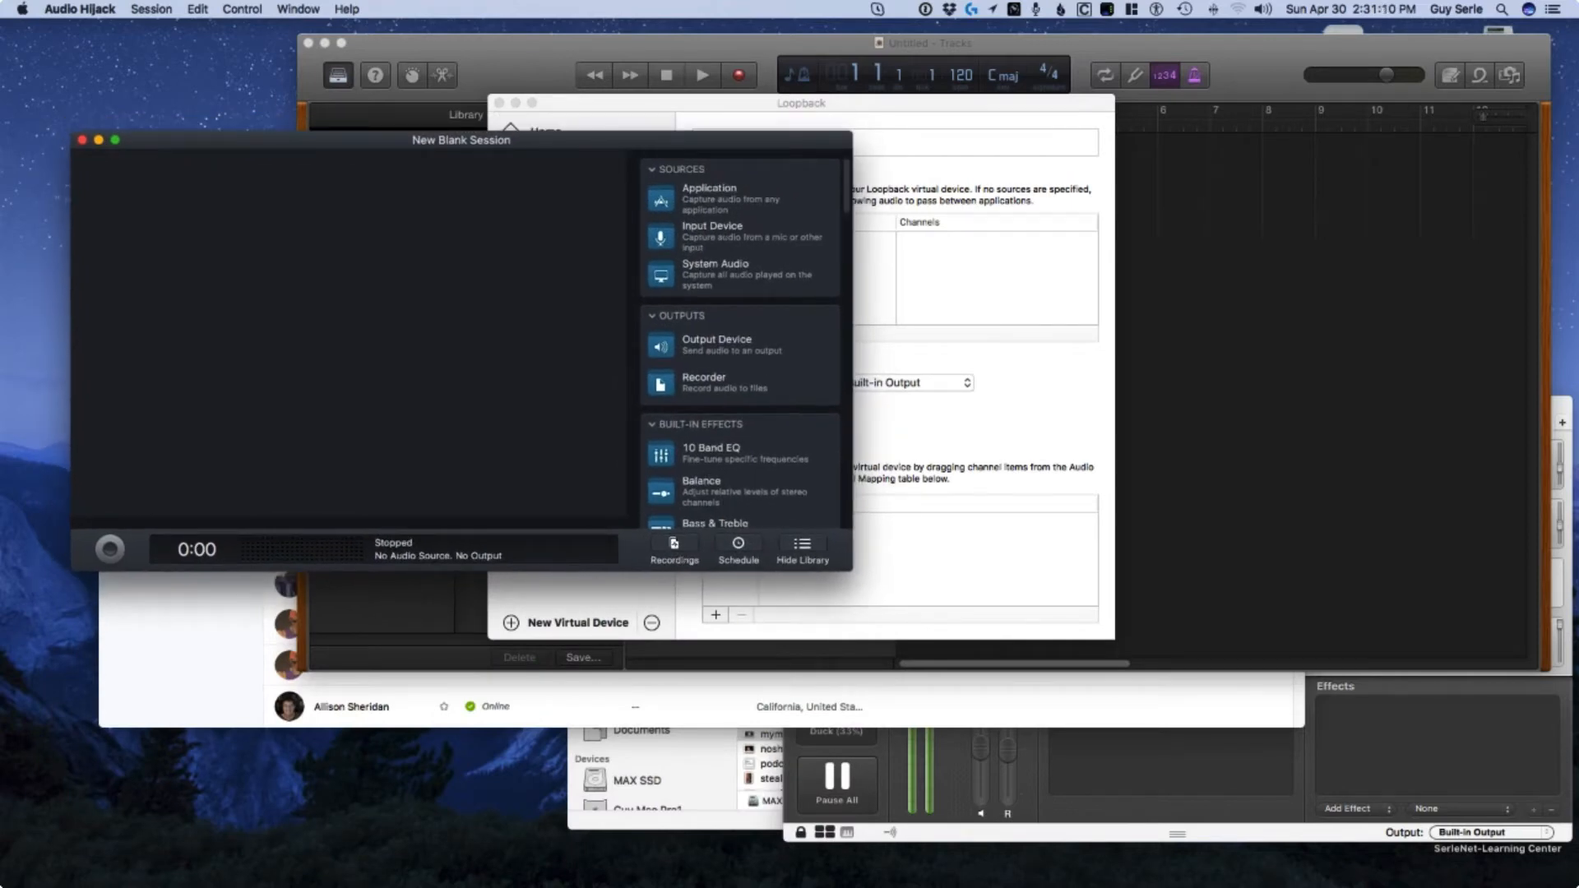
left_click_drag(852, 570, 1403, 755)
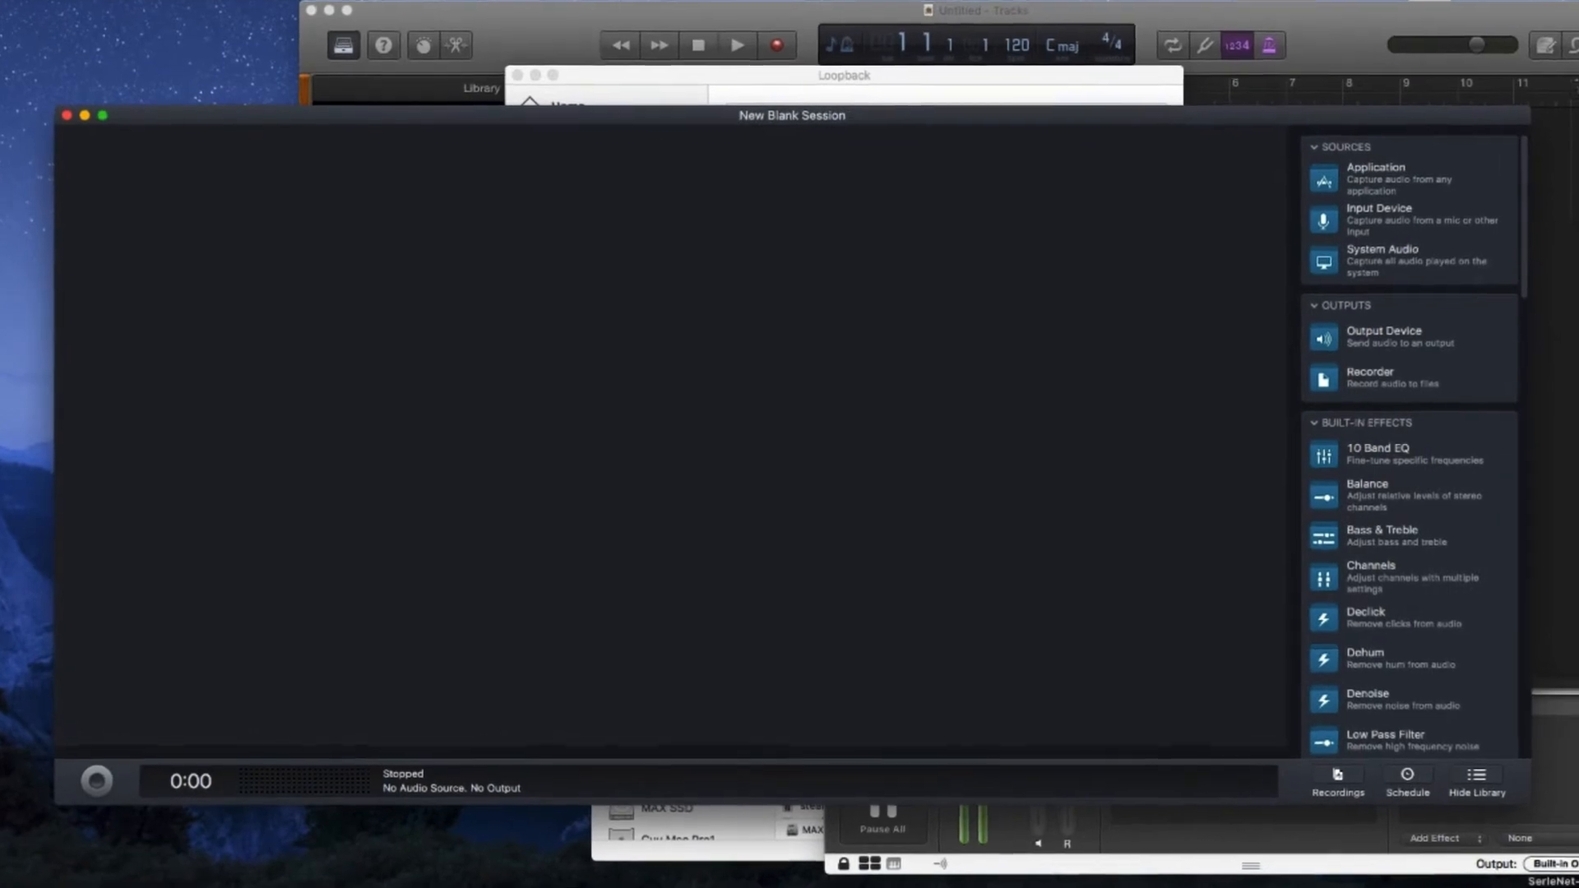
- Add an Input Device block at the upper left of the session grid with USB Audio CODEC as its audio device
left_click_drag(1323, 221, 166, 229)
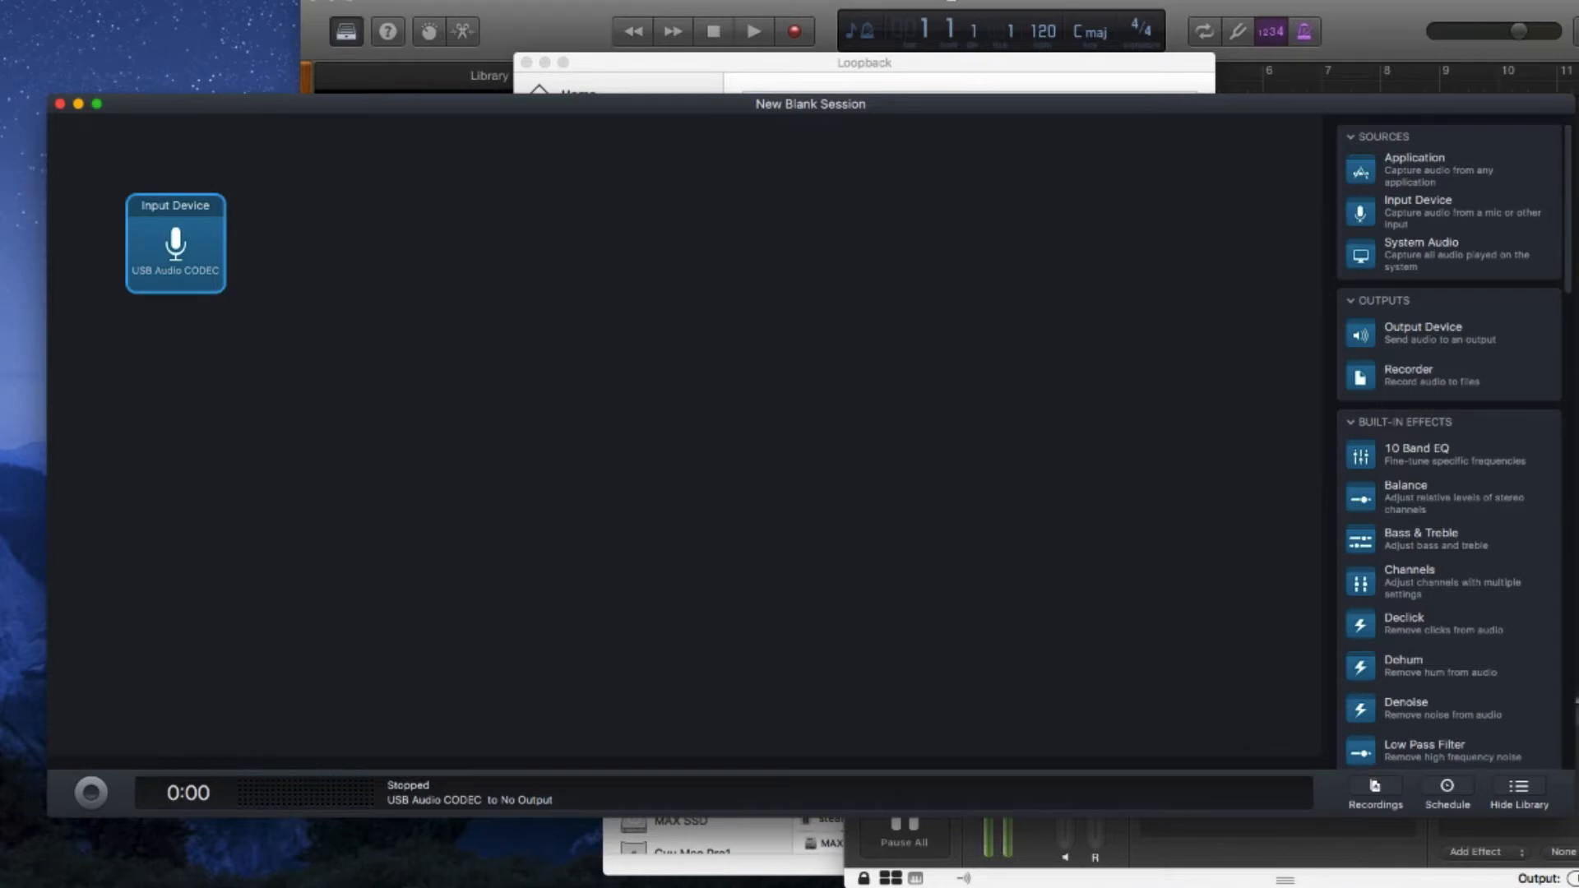
left_click(175, 244)
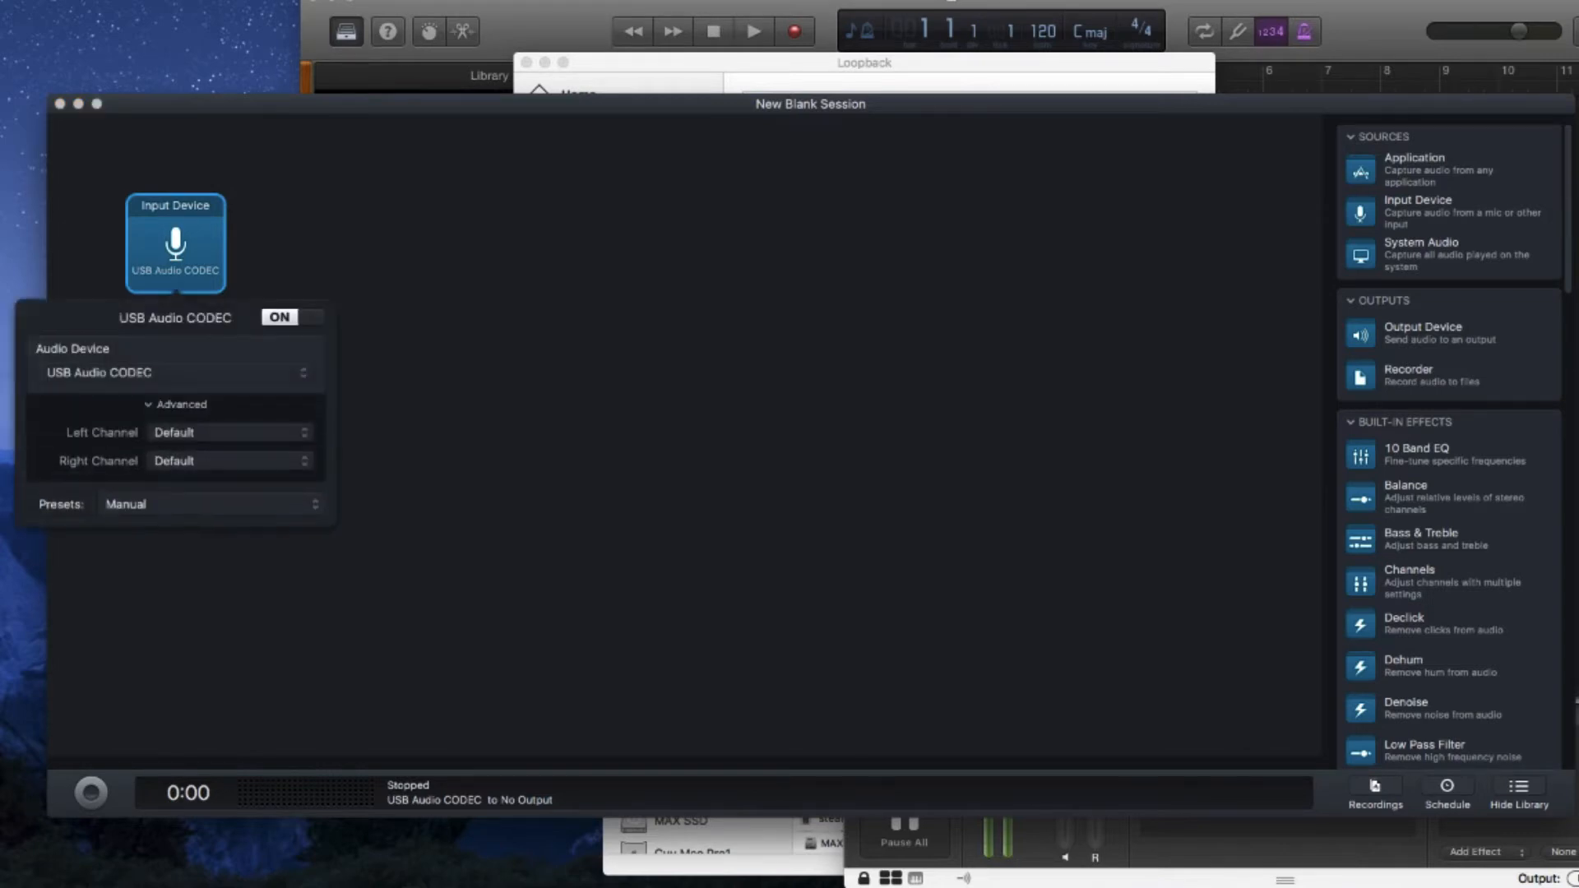
left_click(172, 372)
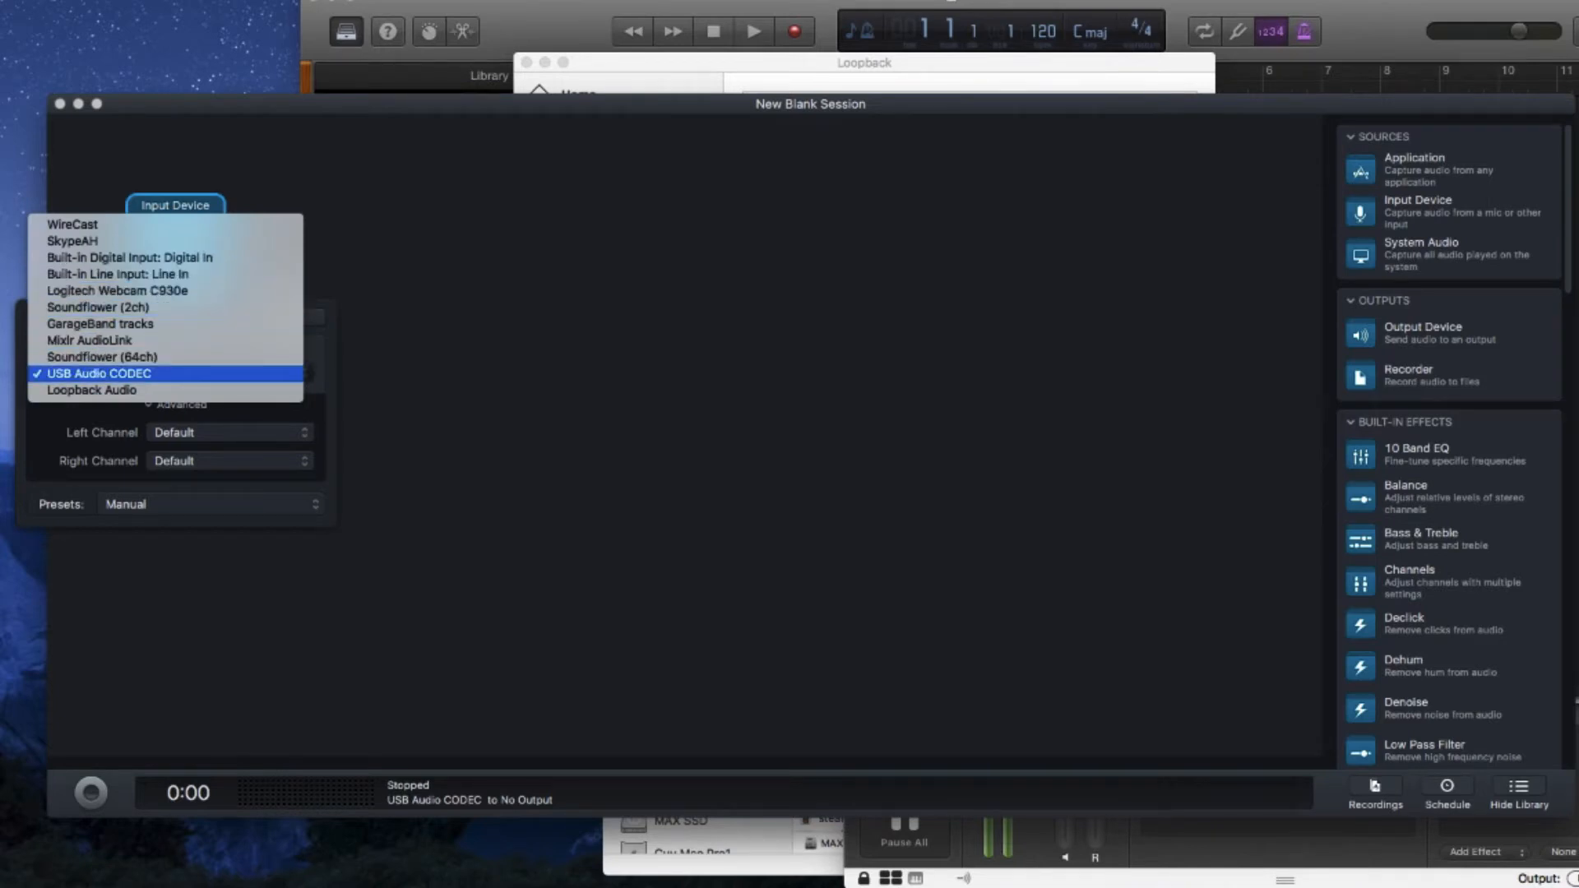
left_click(166, 374)
left_click(461, 362)
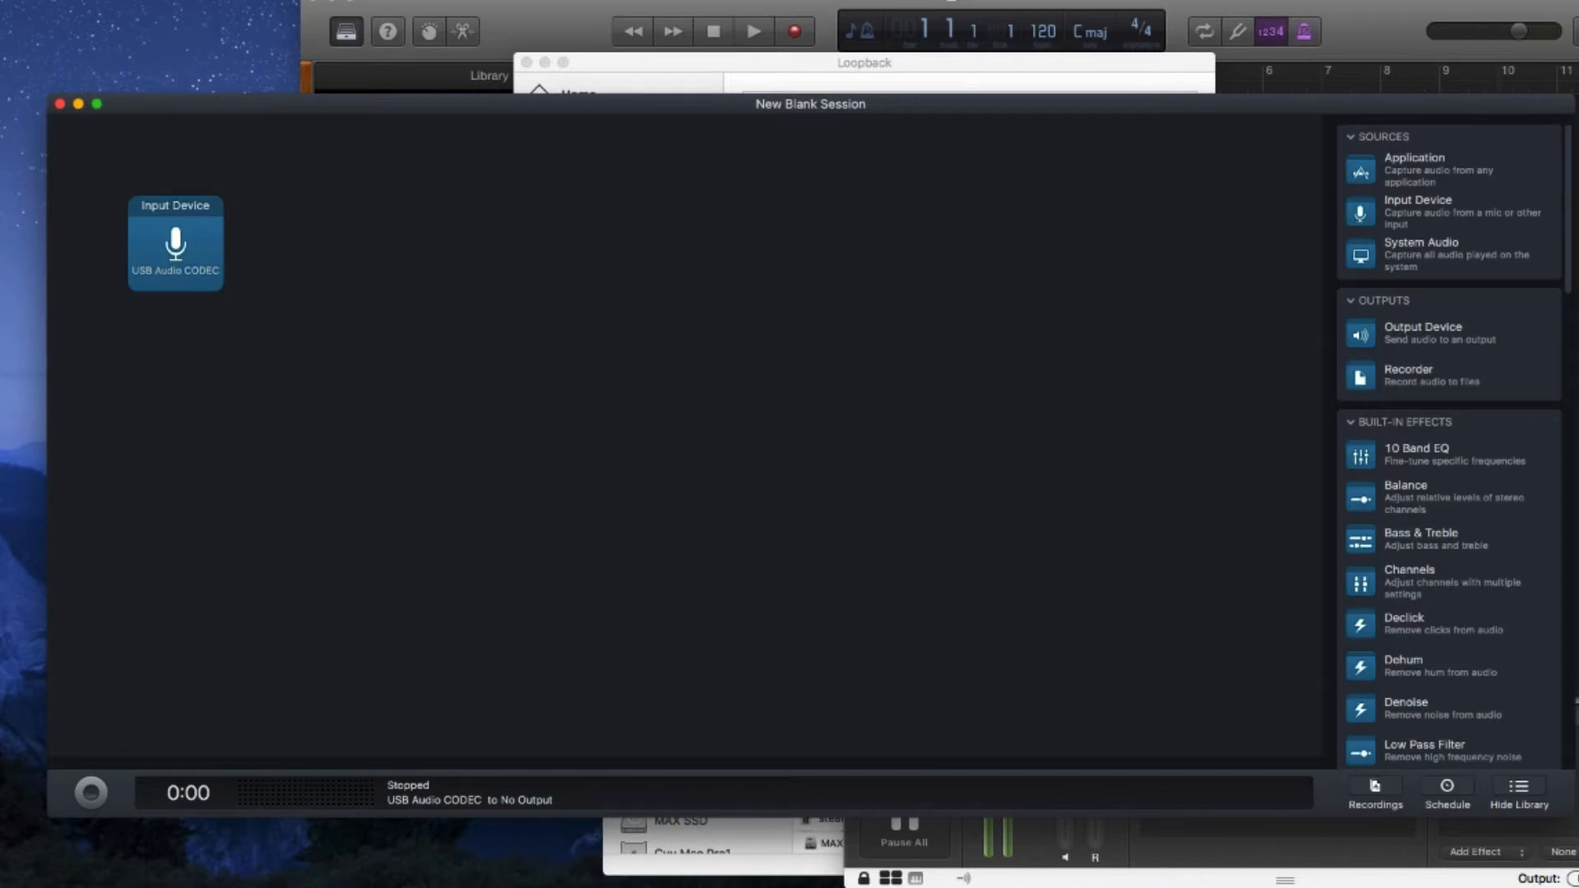
- Add two Application blocks below the input device and set the upper one's source to Skype with Include audio input turned off
left_click_drag(1398, 169, 174, 428)
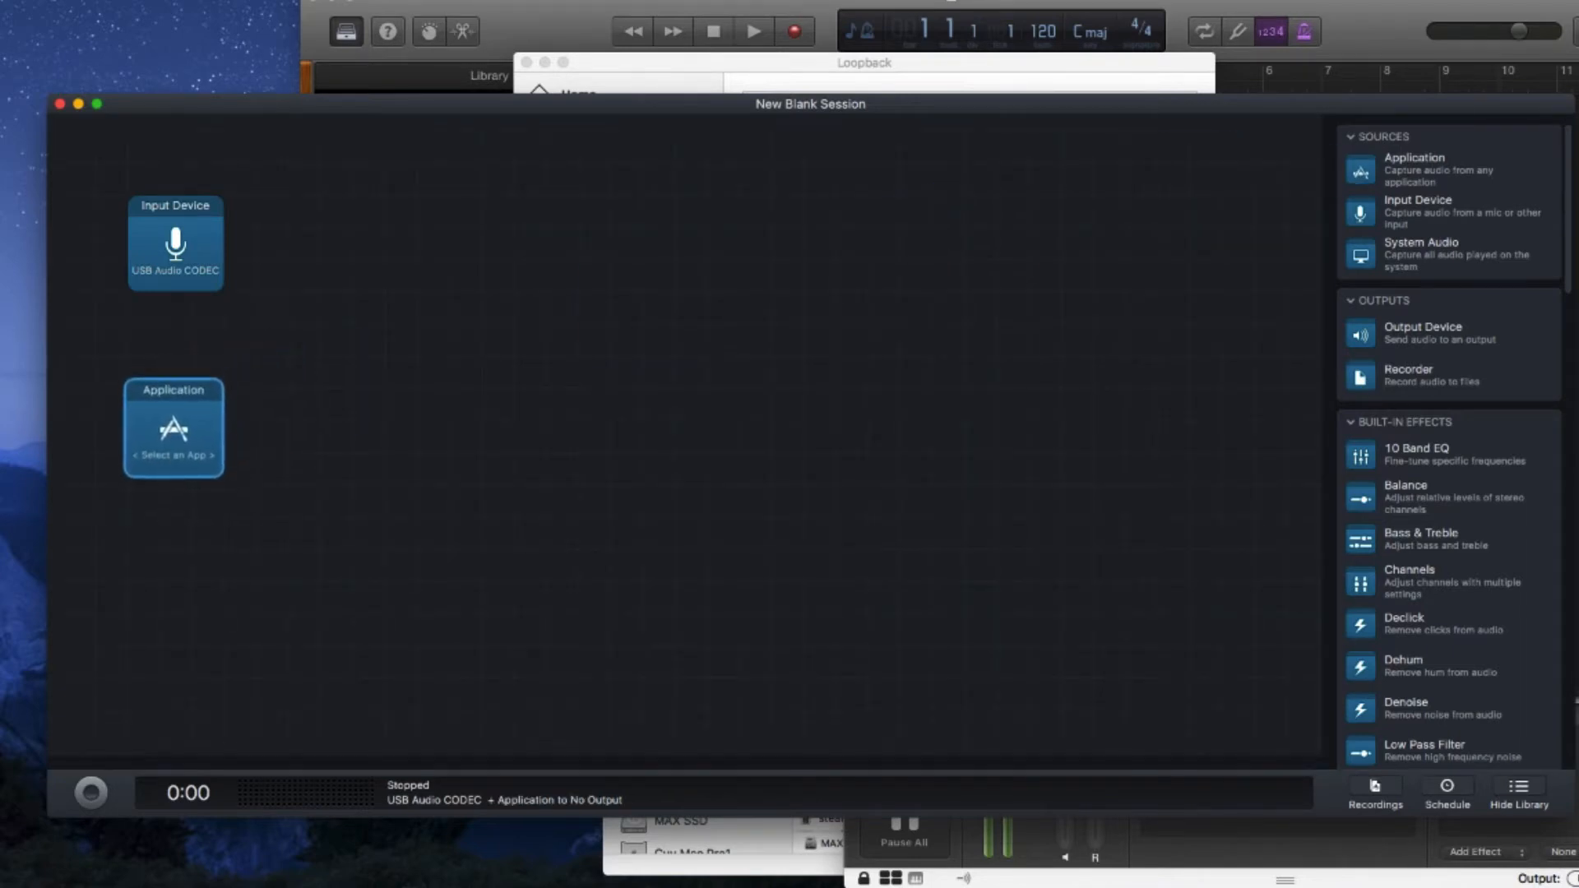
left_click_drag(1398, 169, 175, 630)
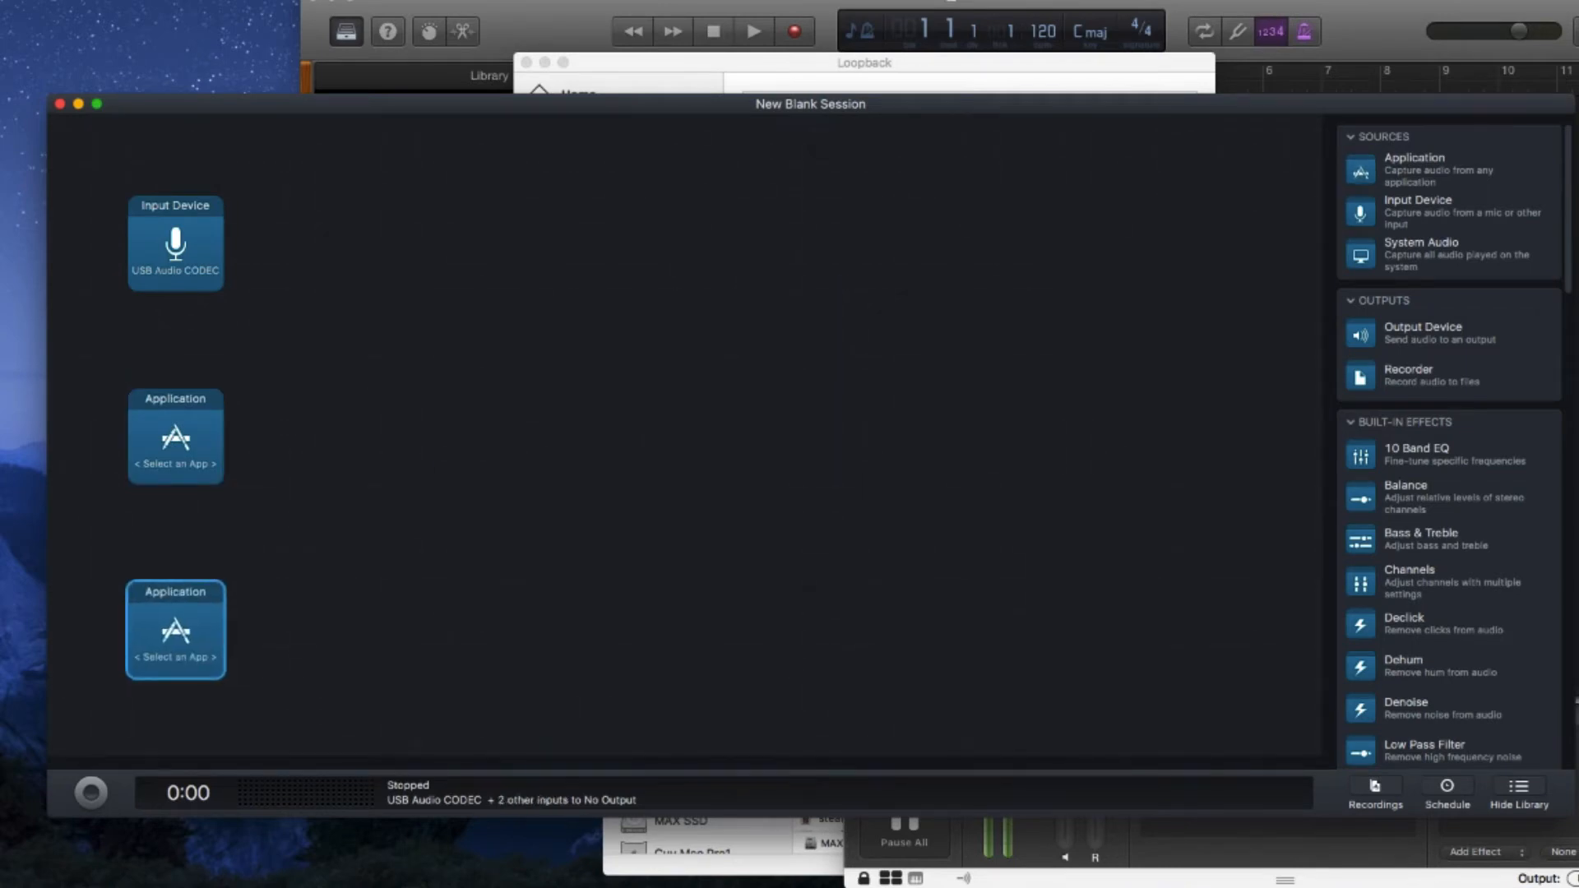
left_click(175, 437)
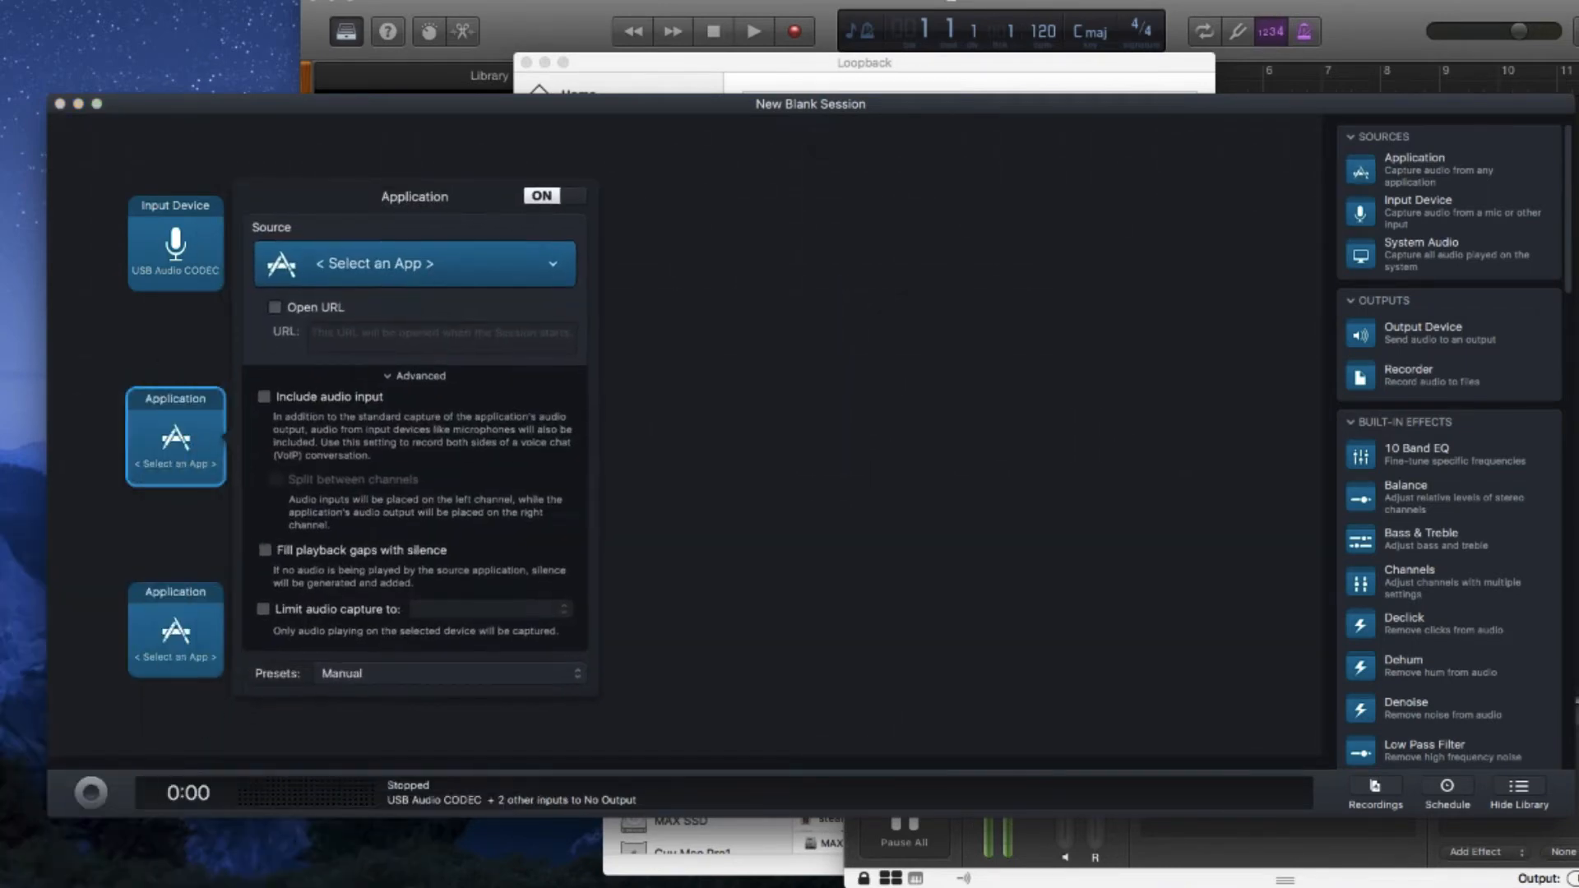
left_click(415, 264)
left_click(395, 313)
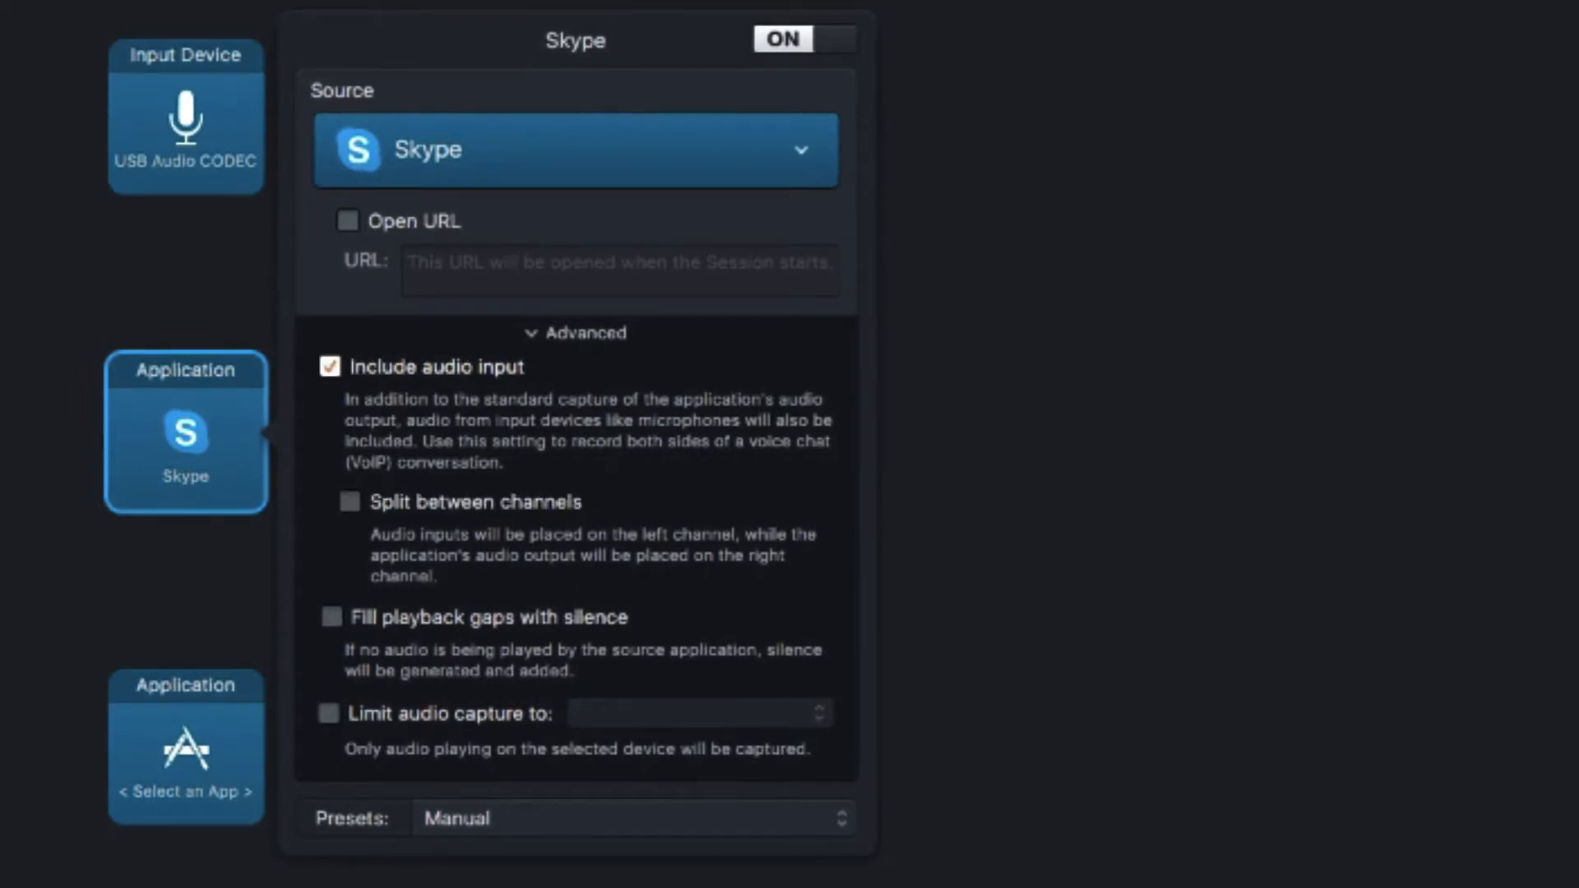
left_click(329, 366)
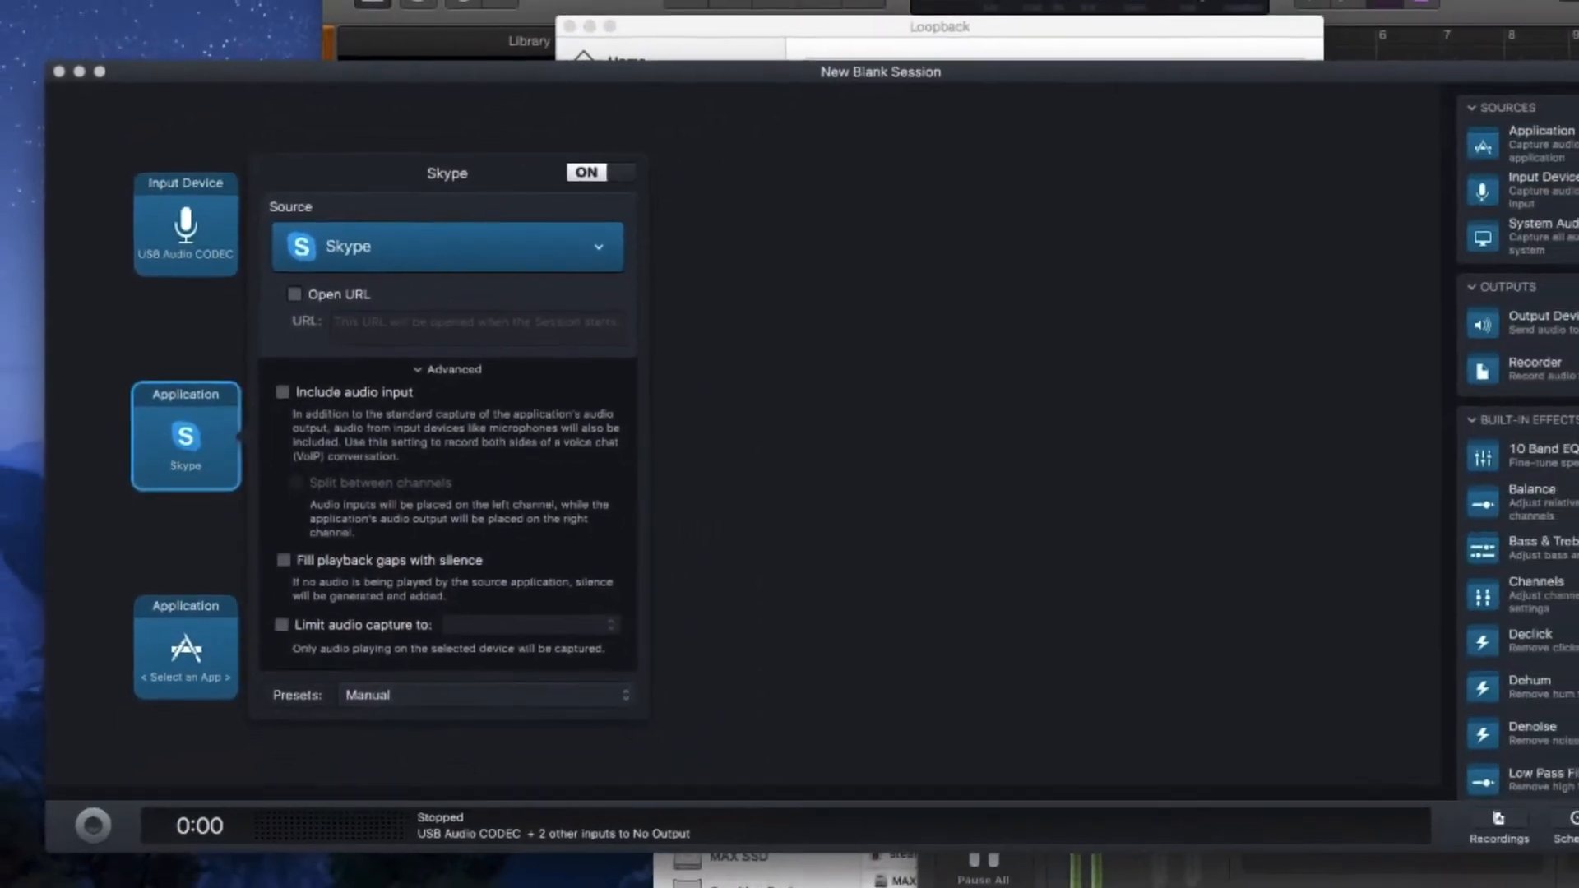
key("Escape")
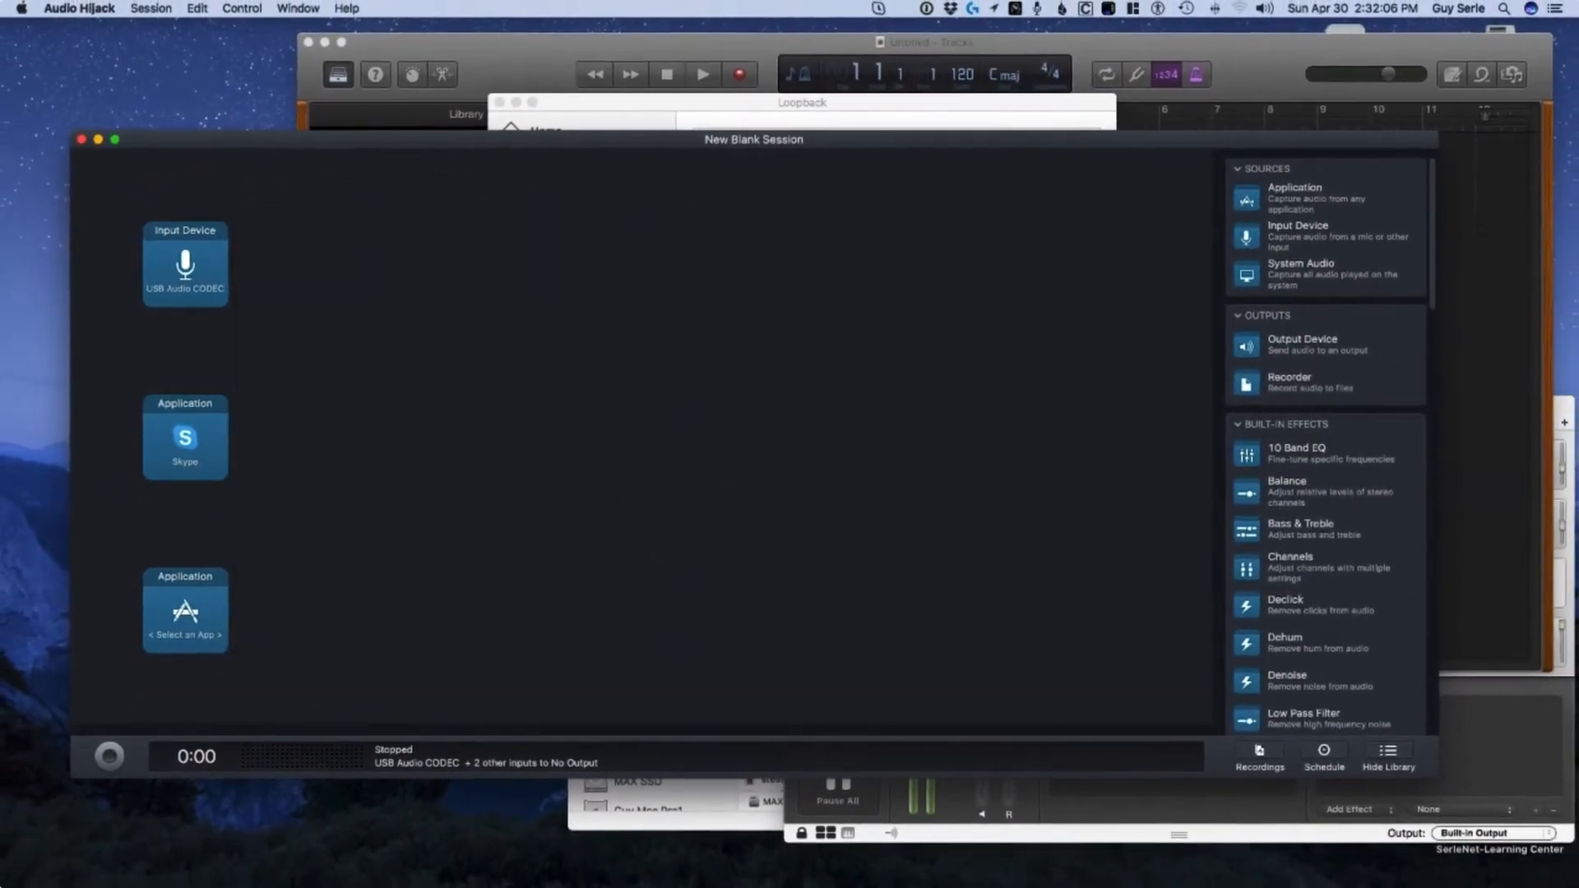
- Set the source of the lower Application block to Soundboard
left_click(185, 610)
left_click(398, 455)
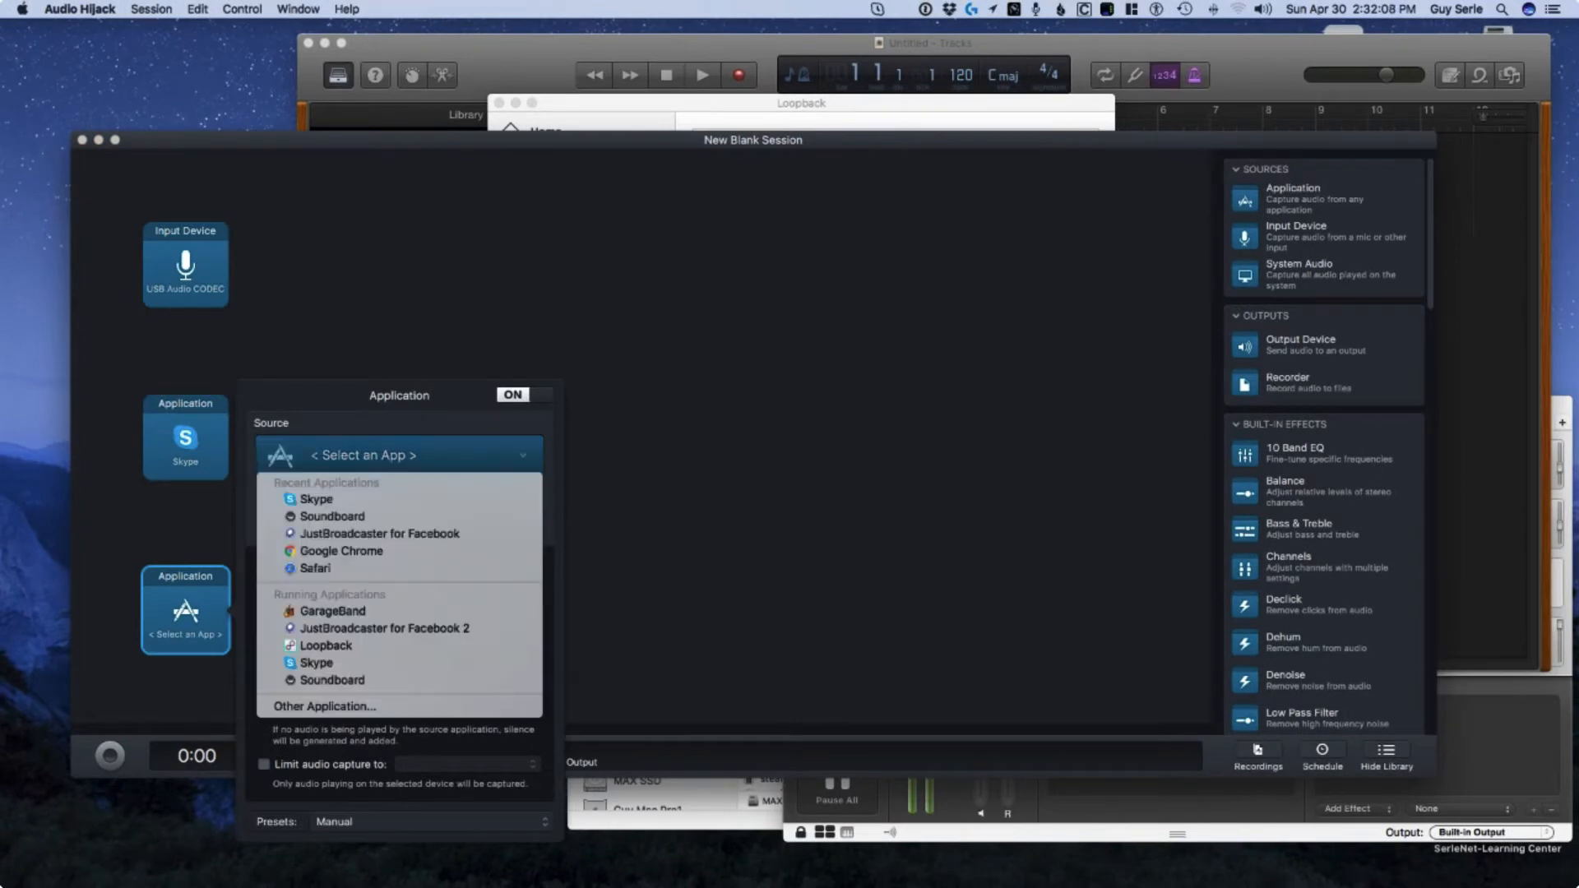
left_click(332, 515)
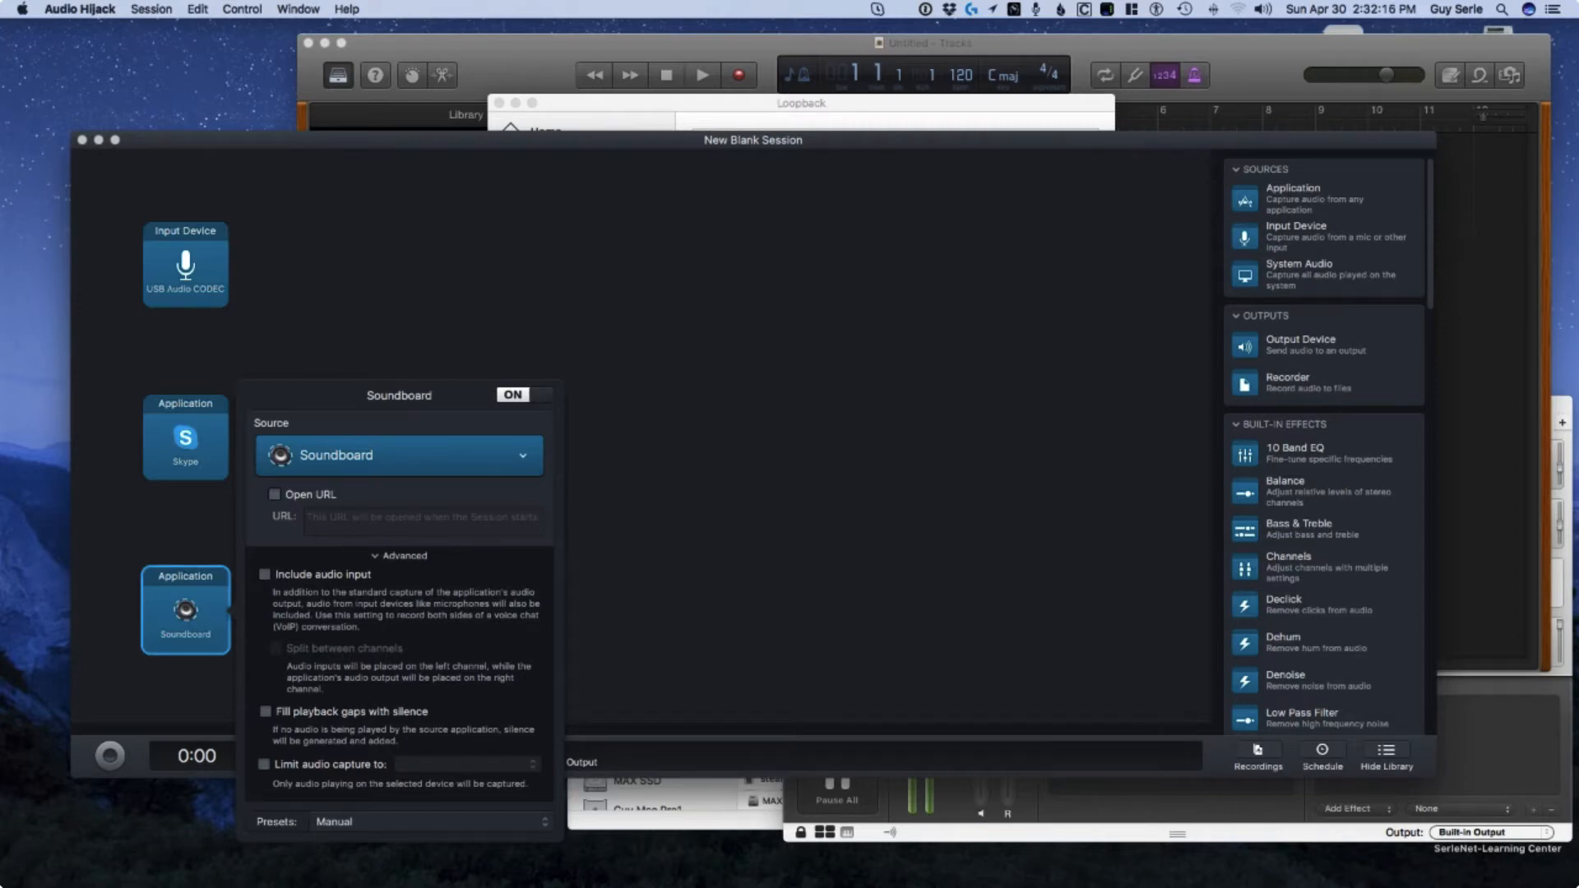
key("Escape")
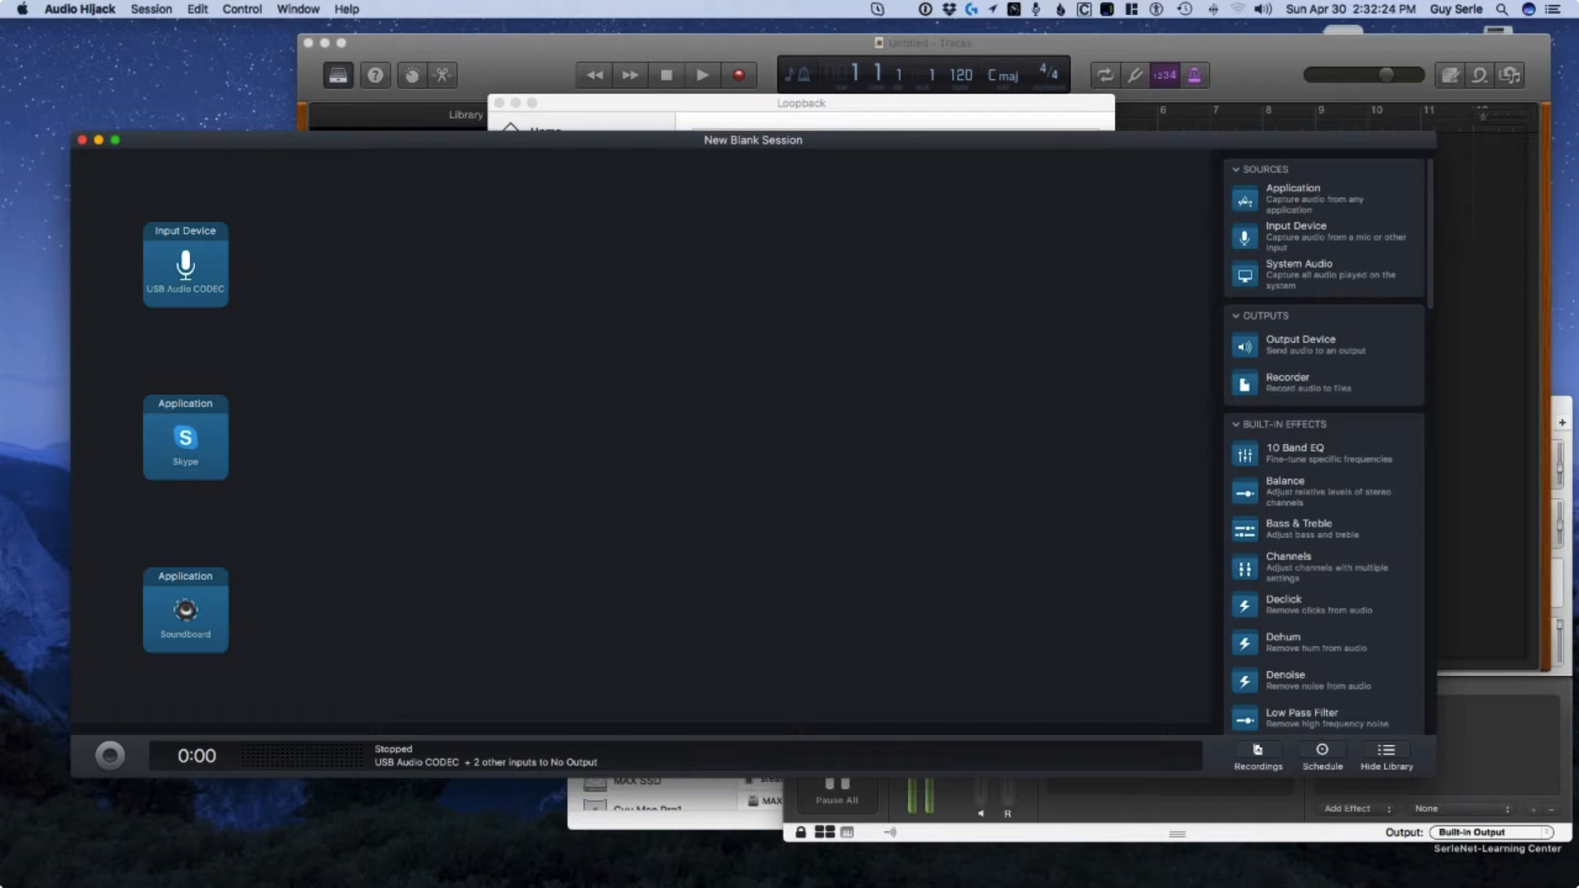
- Add five Output Device blocks to the session, three in a column and two more to their left
left_click_drag(1244, 346, 847, 264)
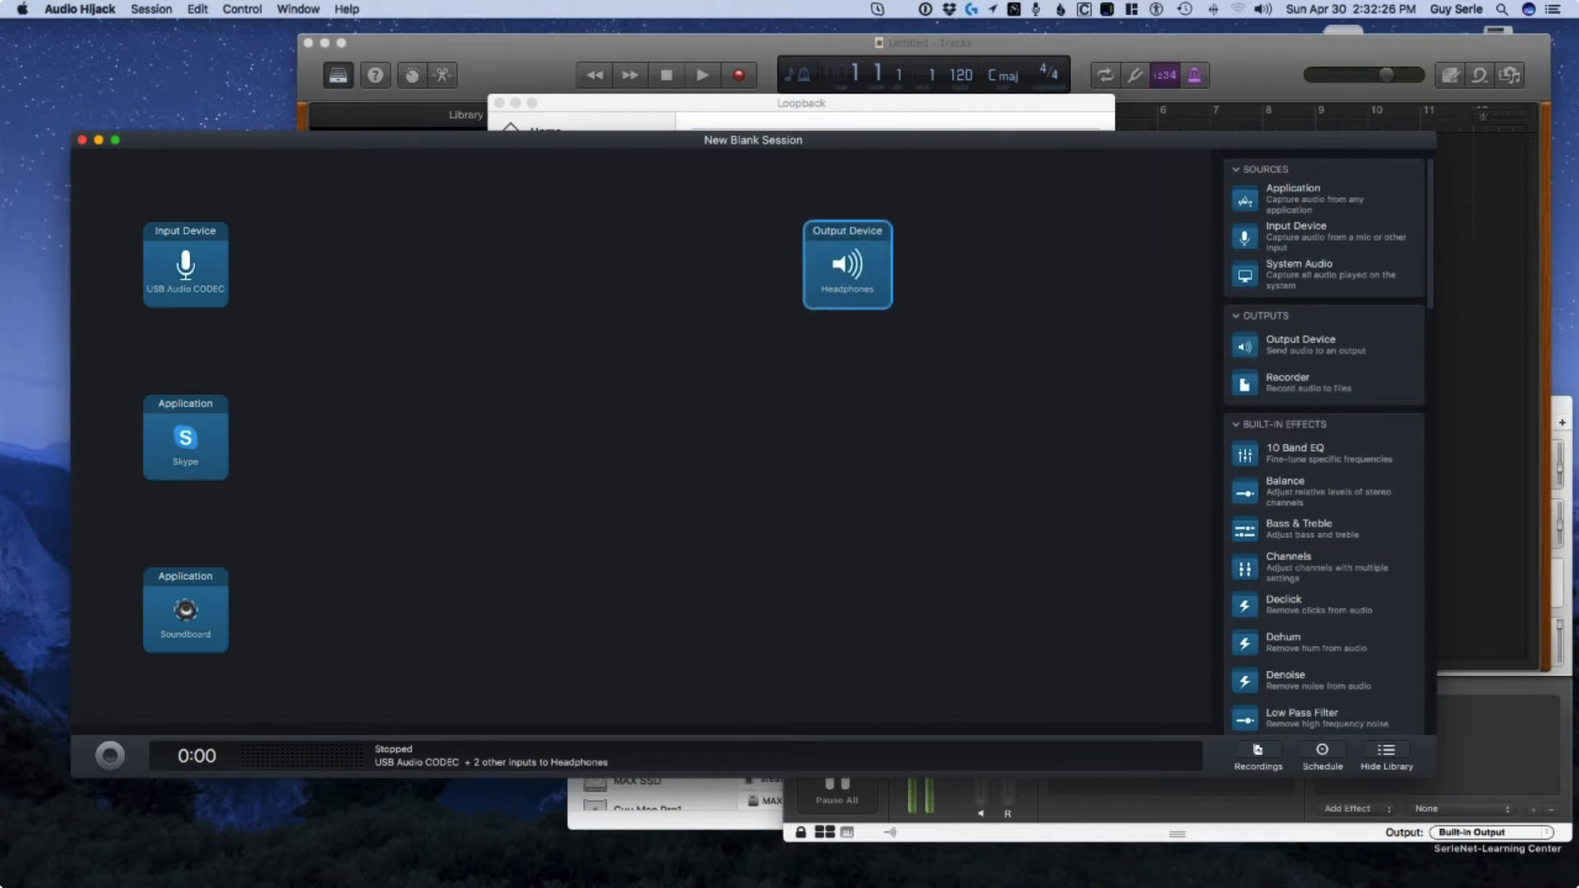
left_click_drag(1244, 346, 847, 408)
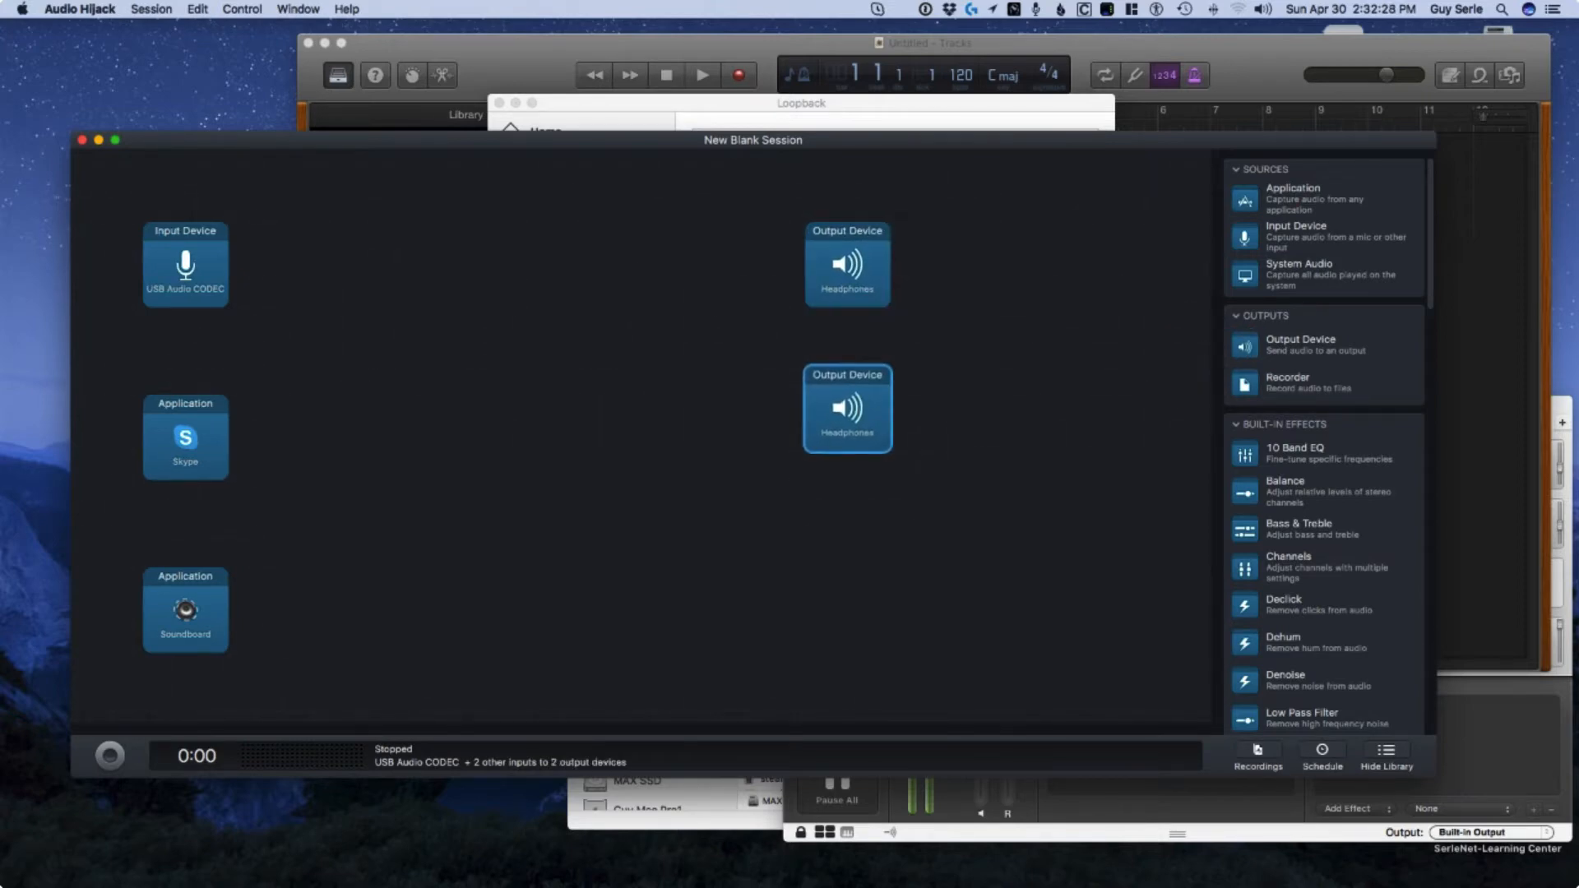
left_click_drag(1244, 345, 818, 581)
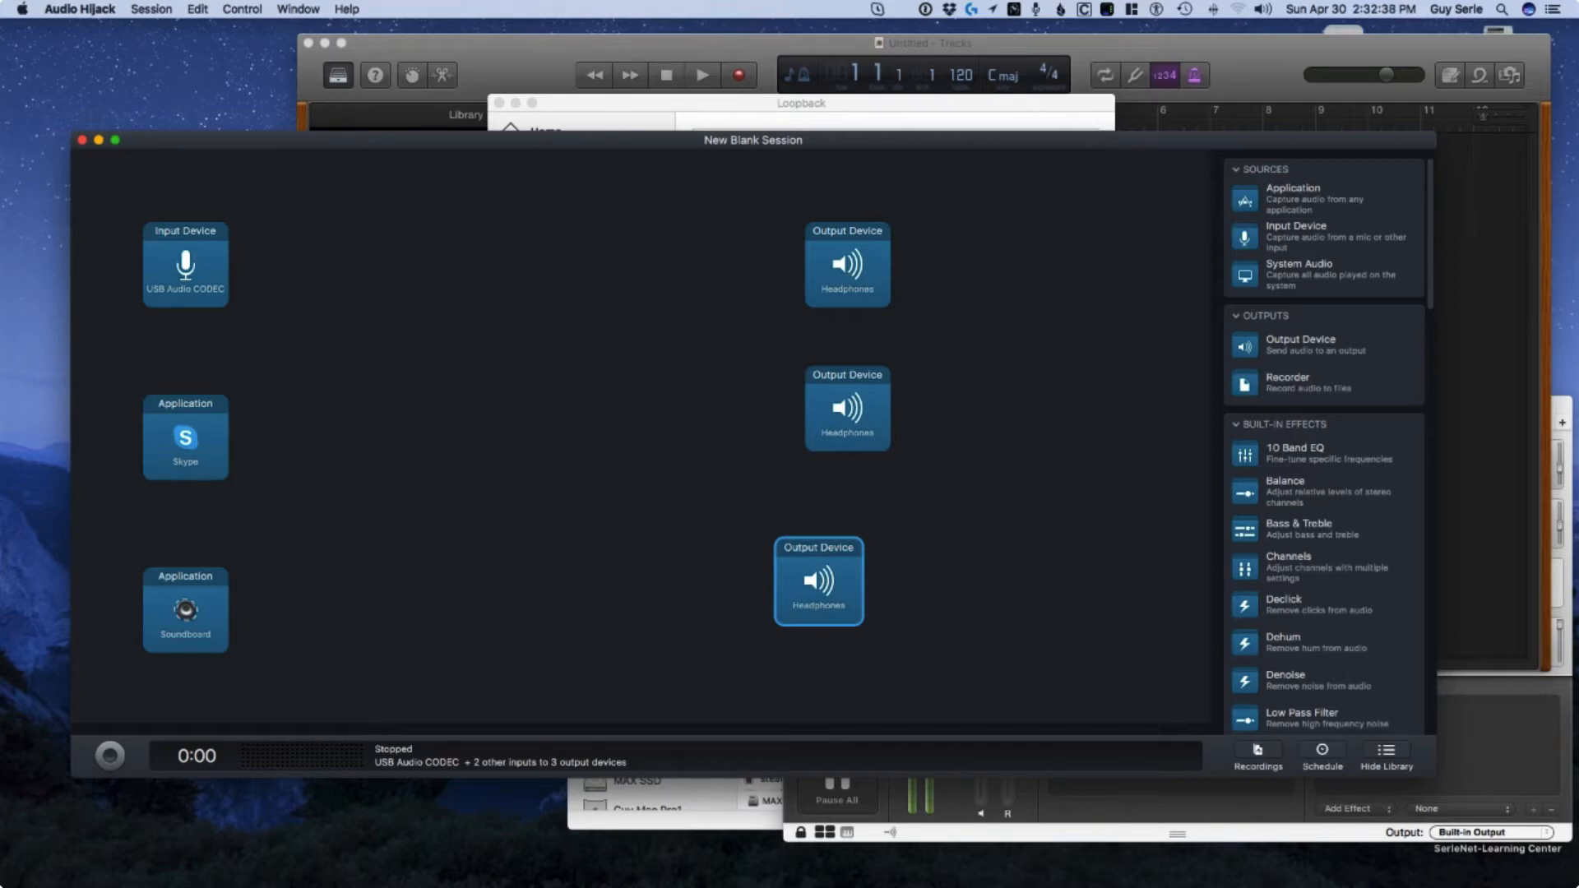
left_click_drag(1245, 346, 707, 267)
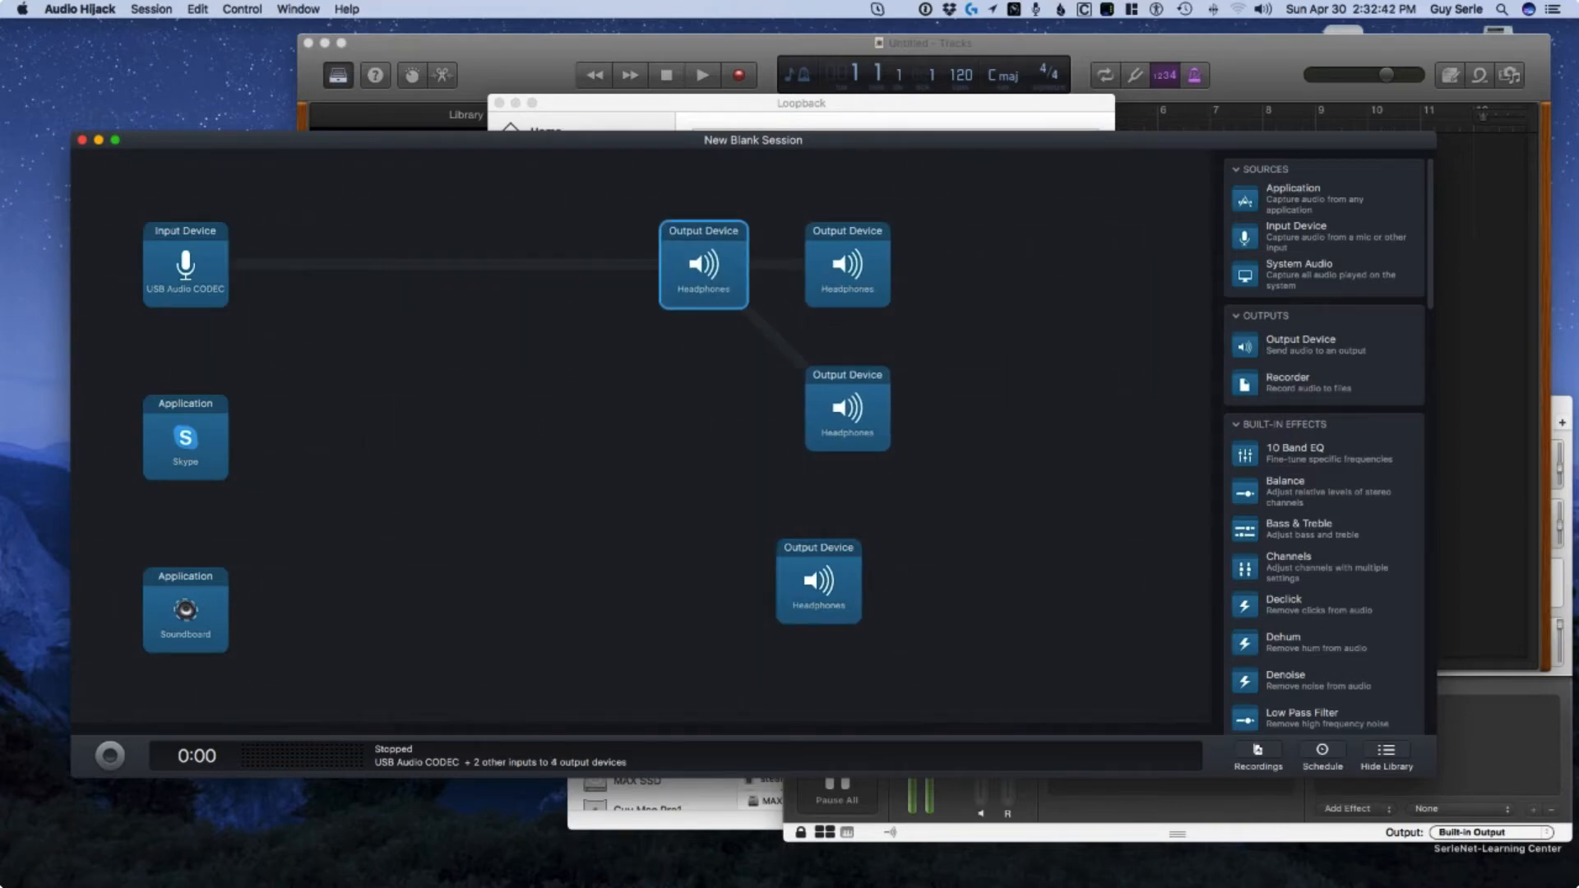
left_click_drag(1245, 347, 674, 581)
- Rearrange the blocks so the microphone and Soundboard rows each have two output devices and the Skype row has a single unconnected one
left_click_drag(847, 409, 703, 437)
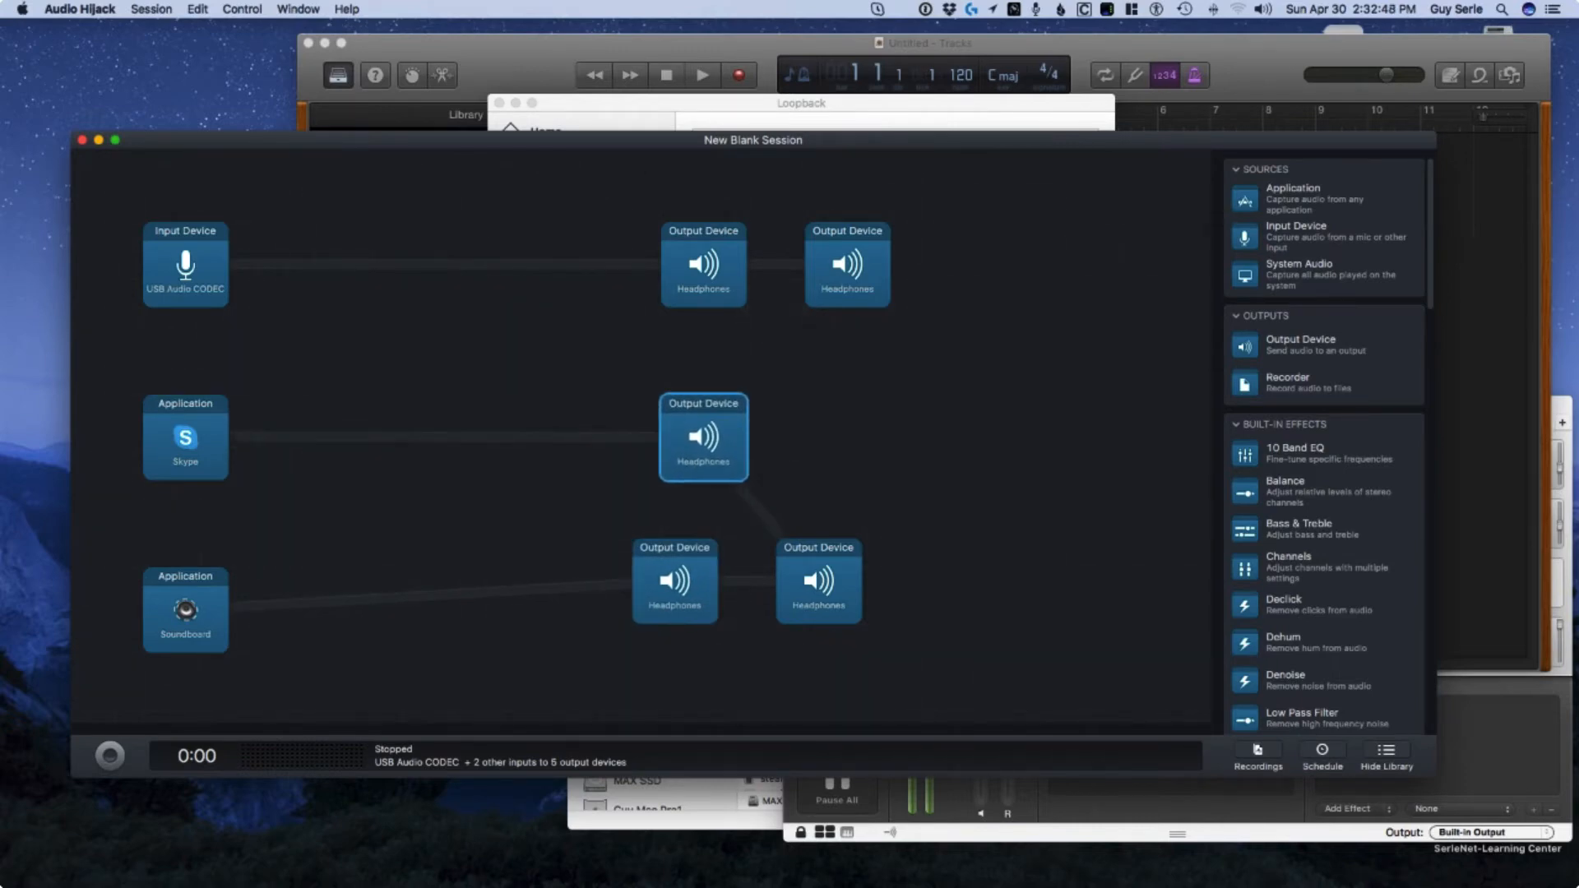
left_click_drag(818, 580, 904, 646)
left_click_drag(674, 556, 732, 641)
left_click_drag(185, 582, 185, 640)
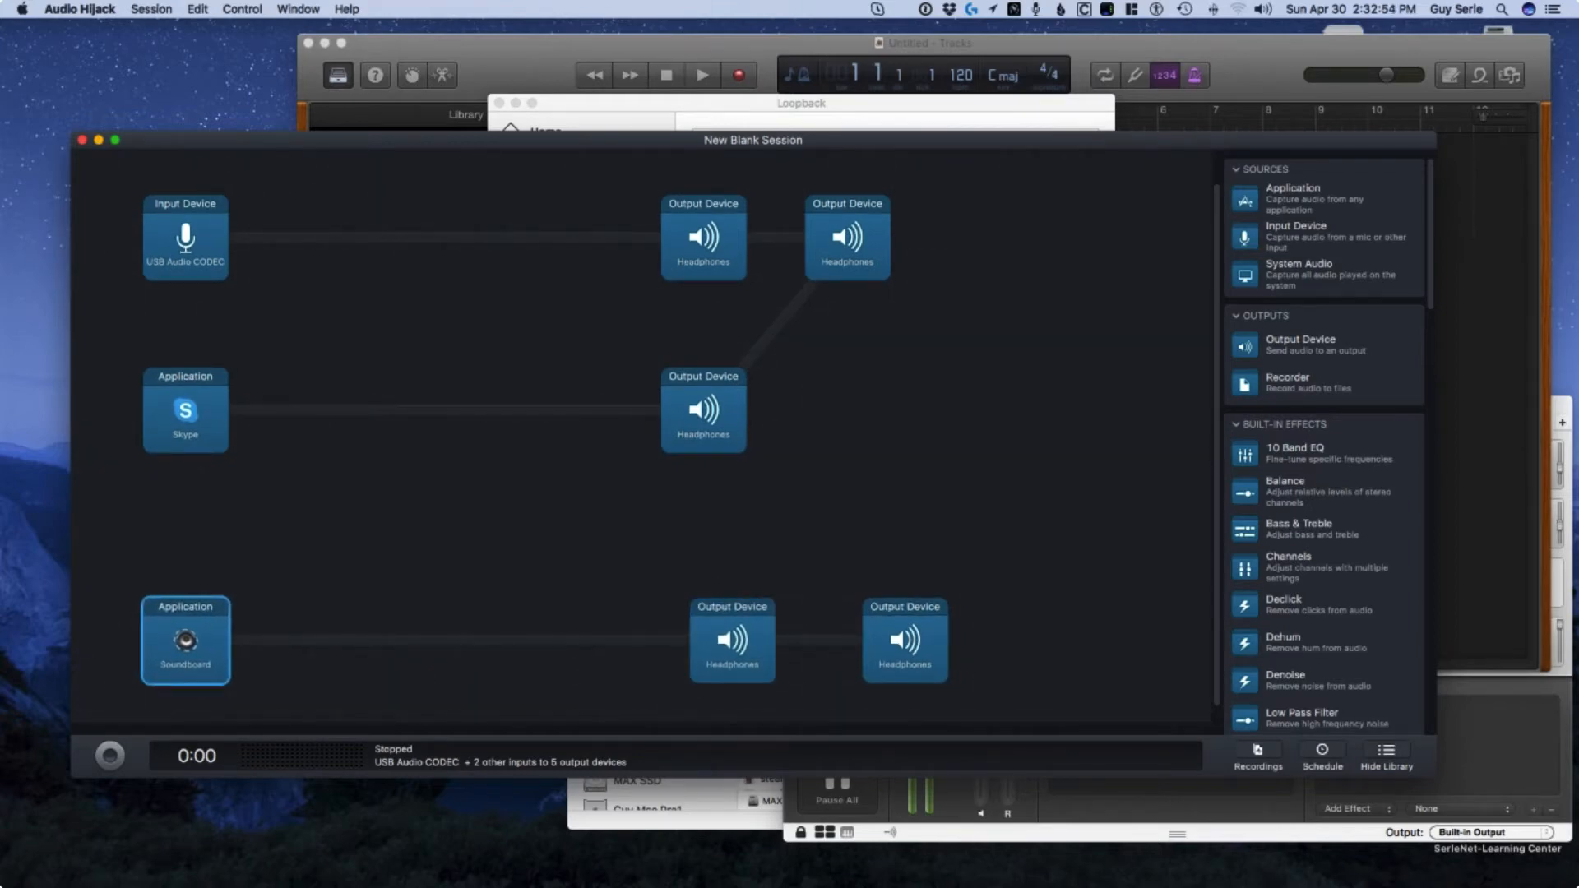
left_click_drag(703, 409, 818, 409)
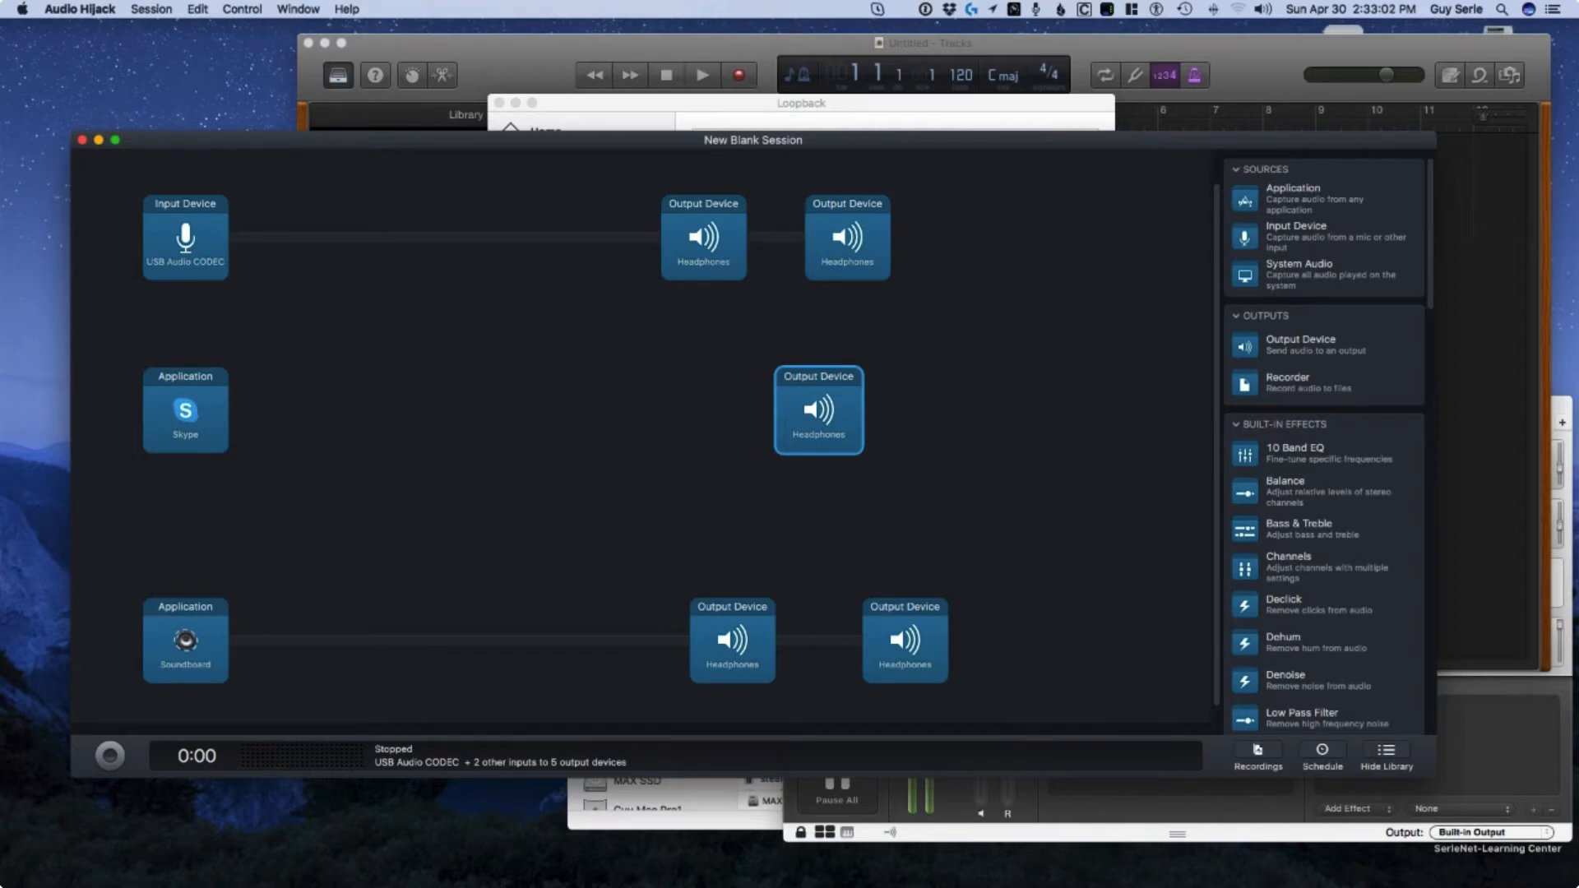
- Set the audio device of the first Output Device block in the microphone row to SkypeAH
left_click(703, 237)
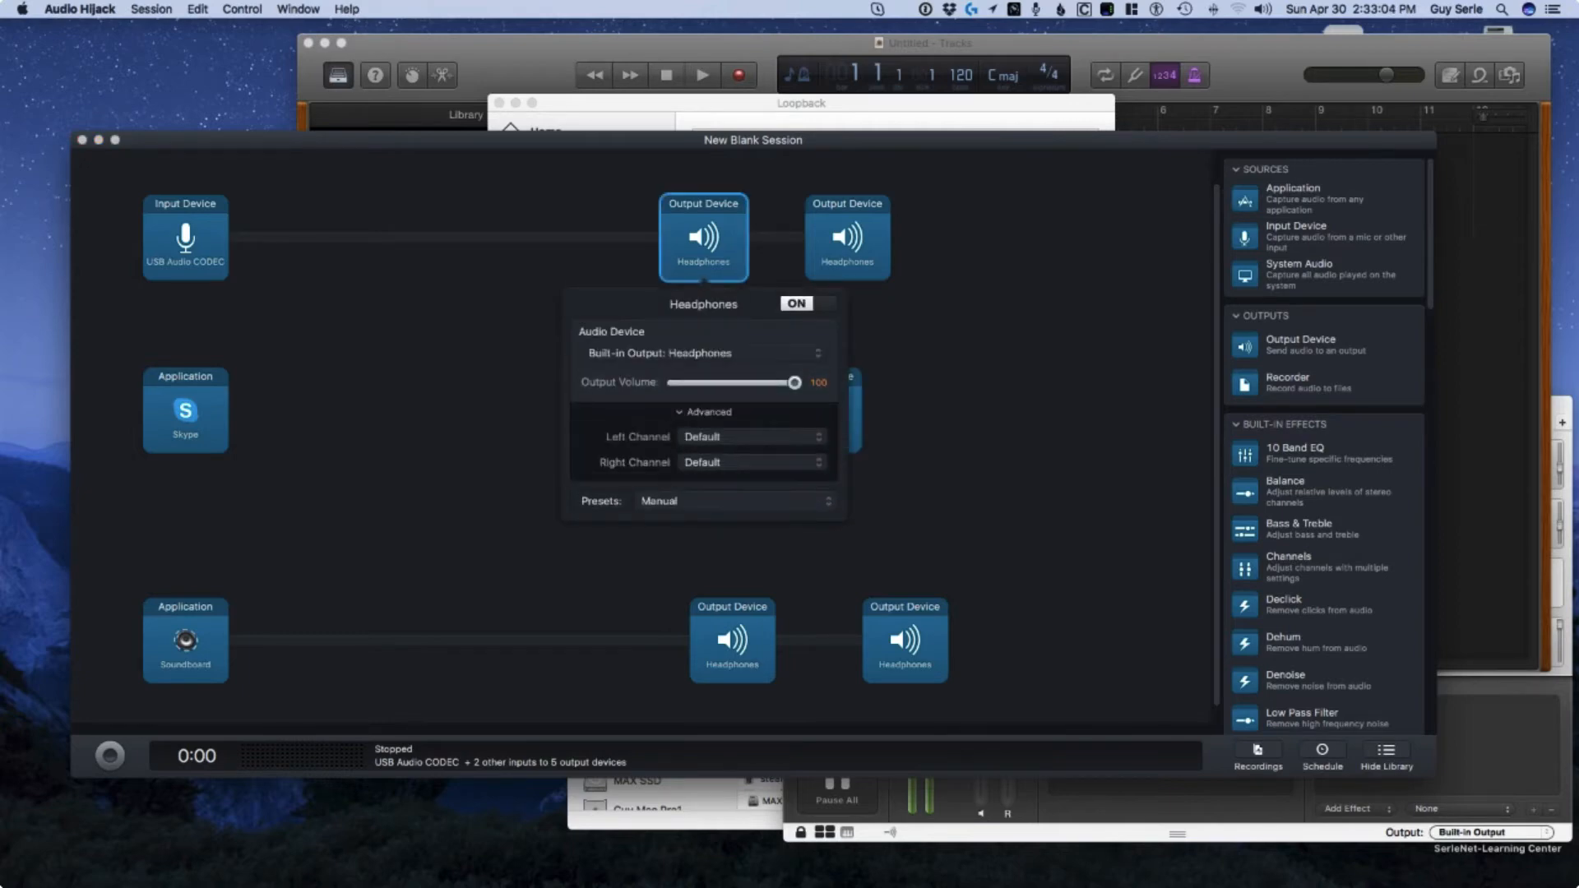
left_click(699, 353)
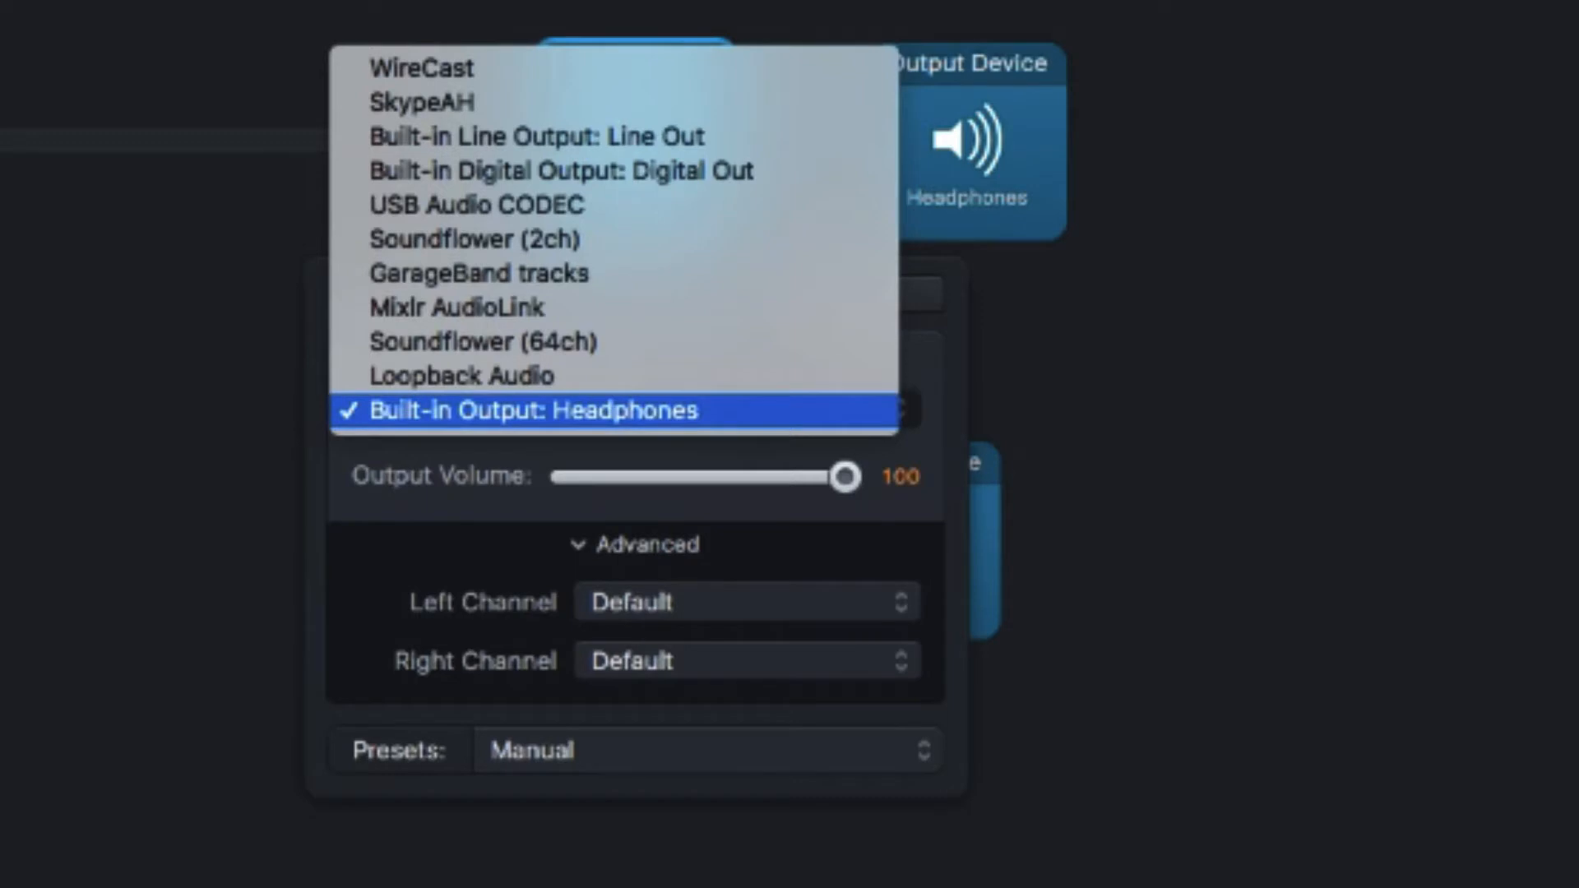
left_click(613, 103)
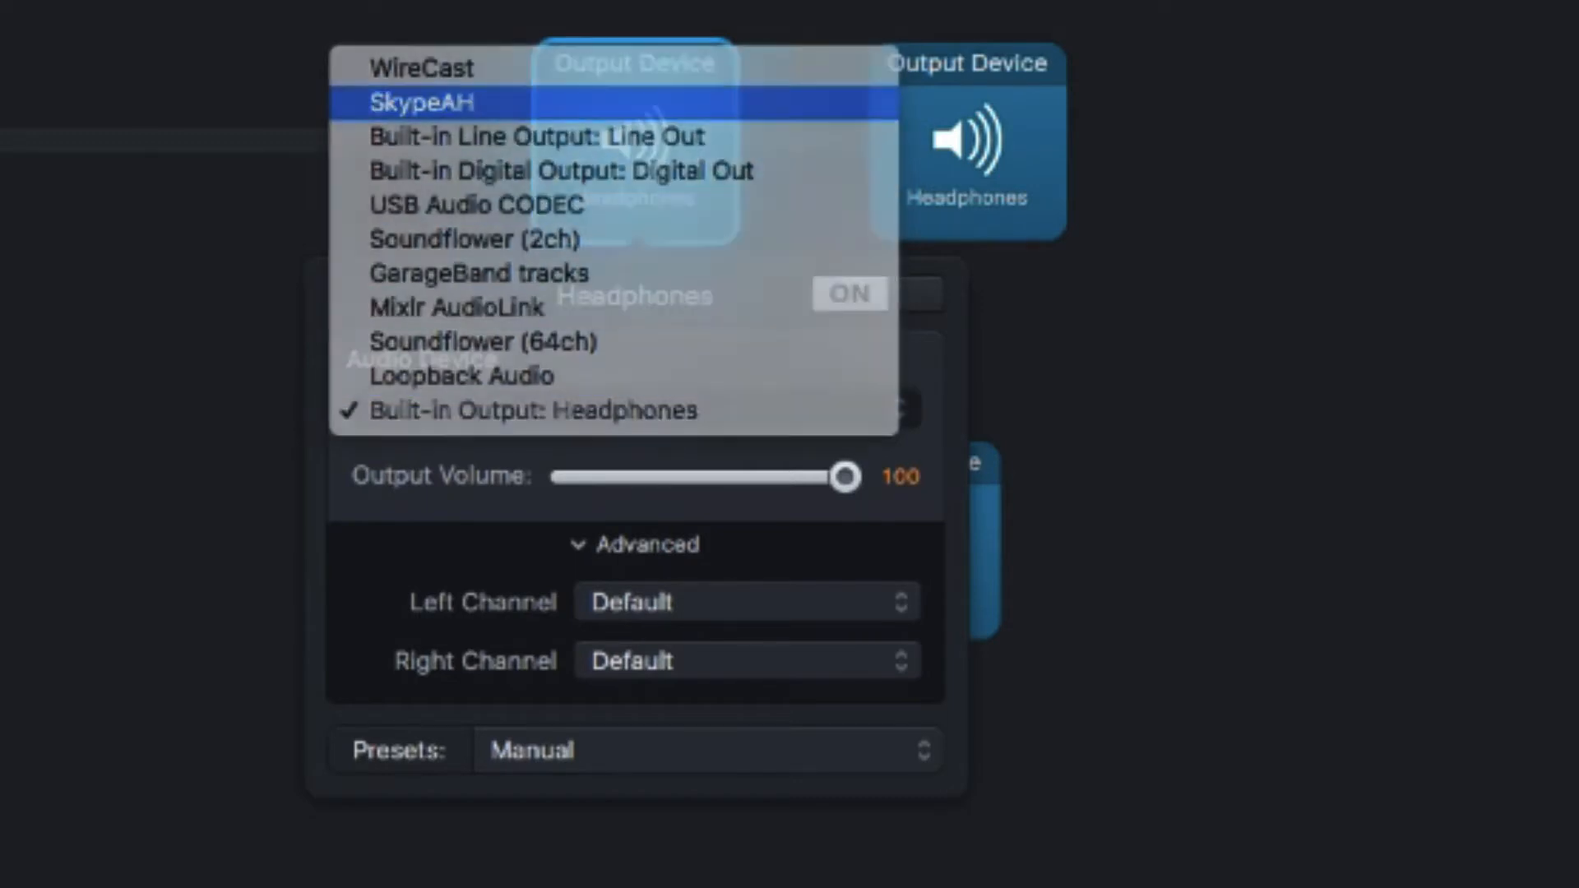
- Check the left channel options of the SkypeAH output block in the microphone row, keeping Default
left_click(746, 602)
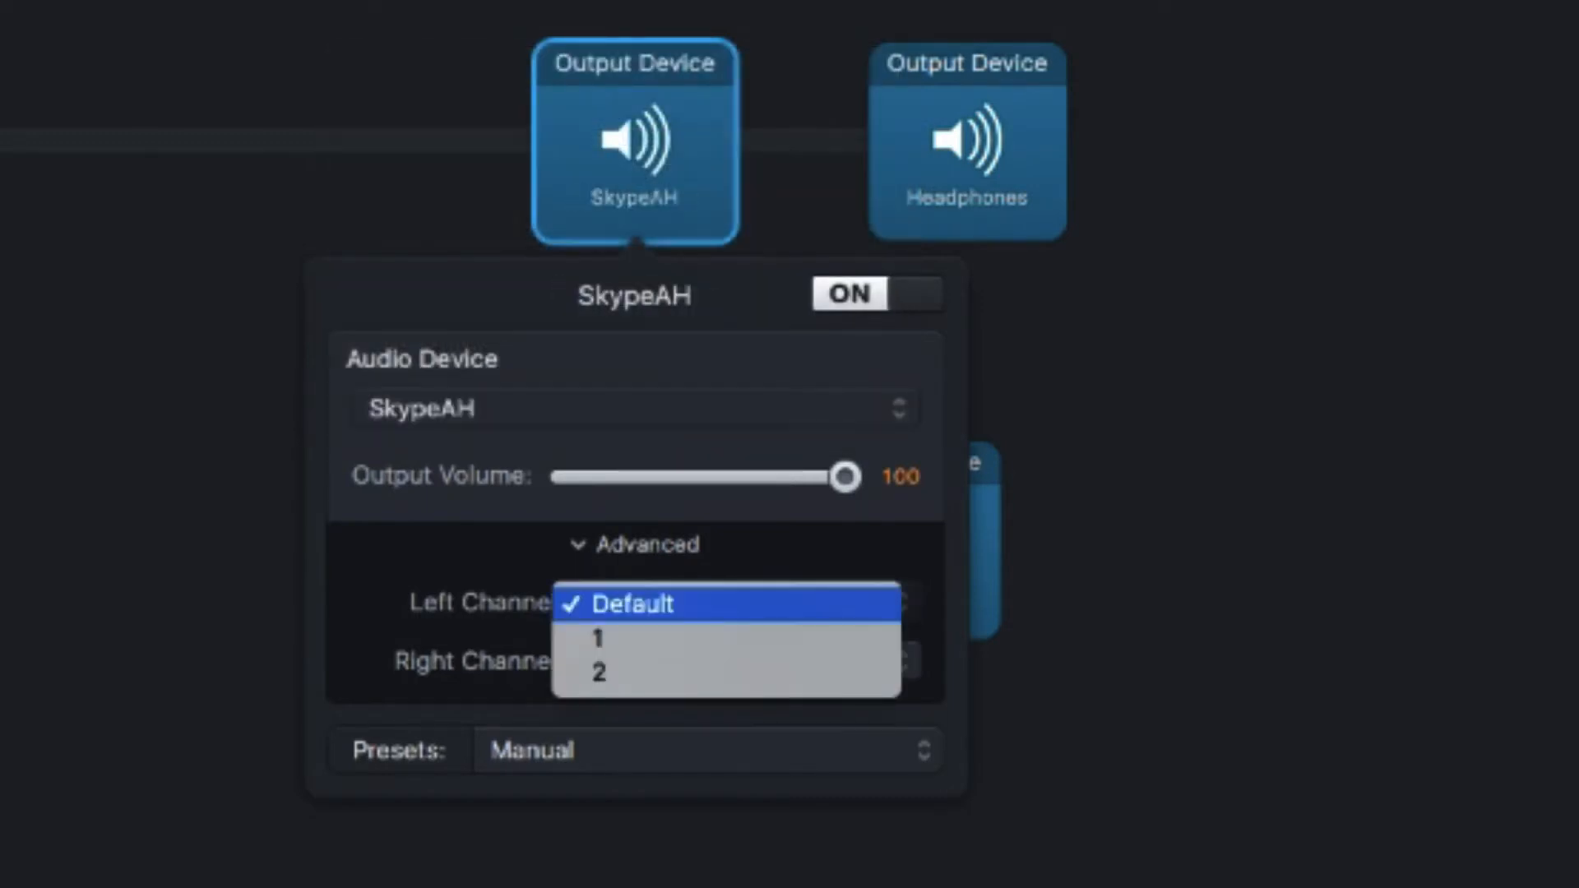
left_click(747, 602)
left_click(746, 602)
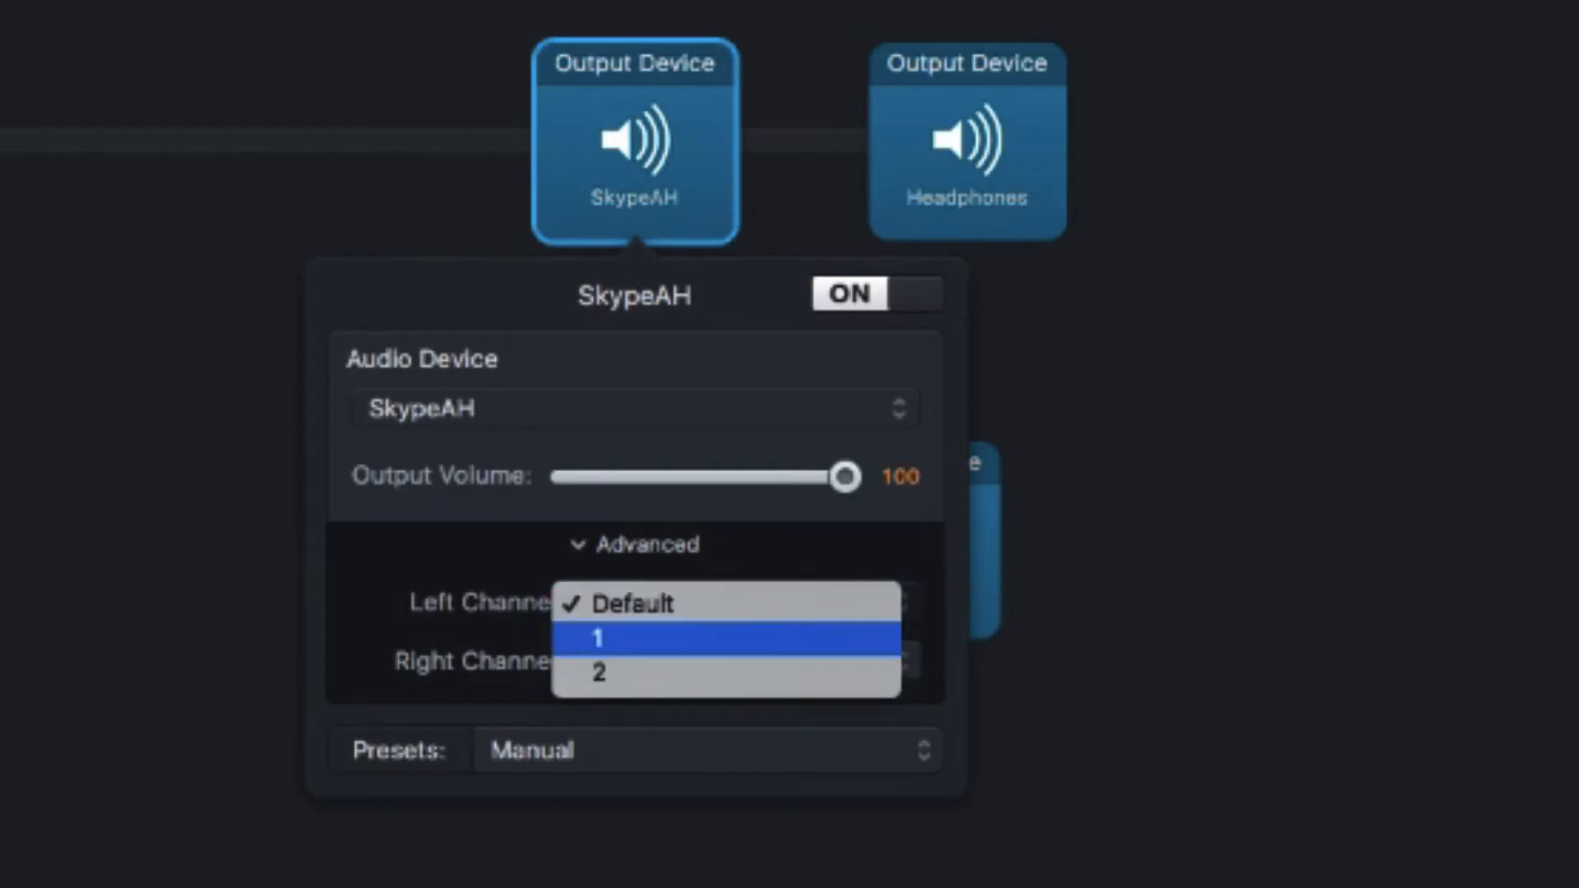
left_click(727, 605)
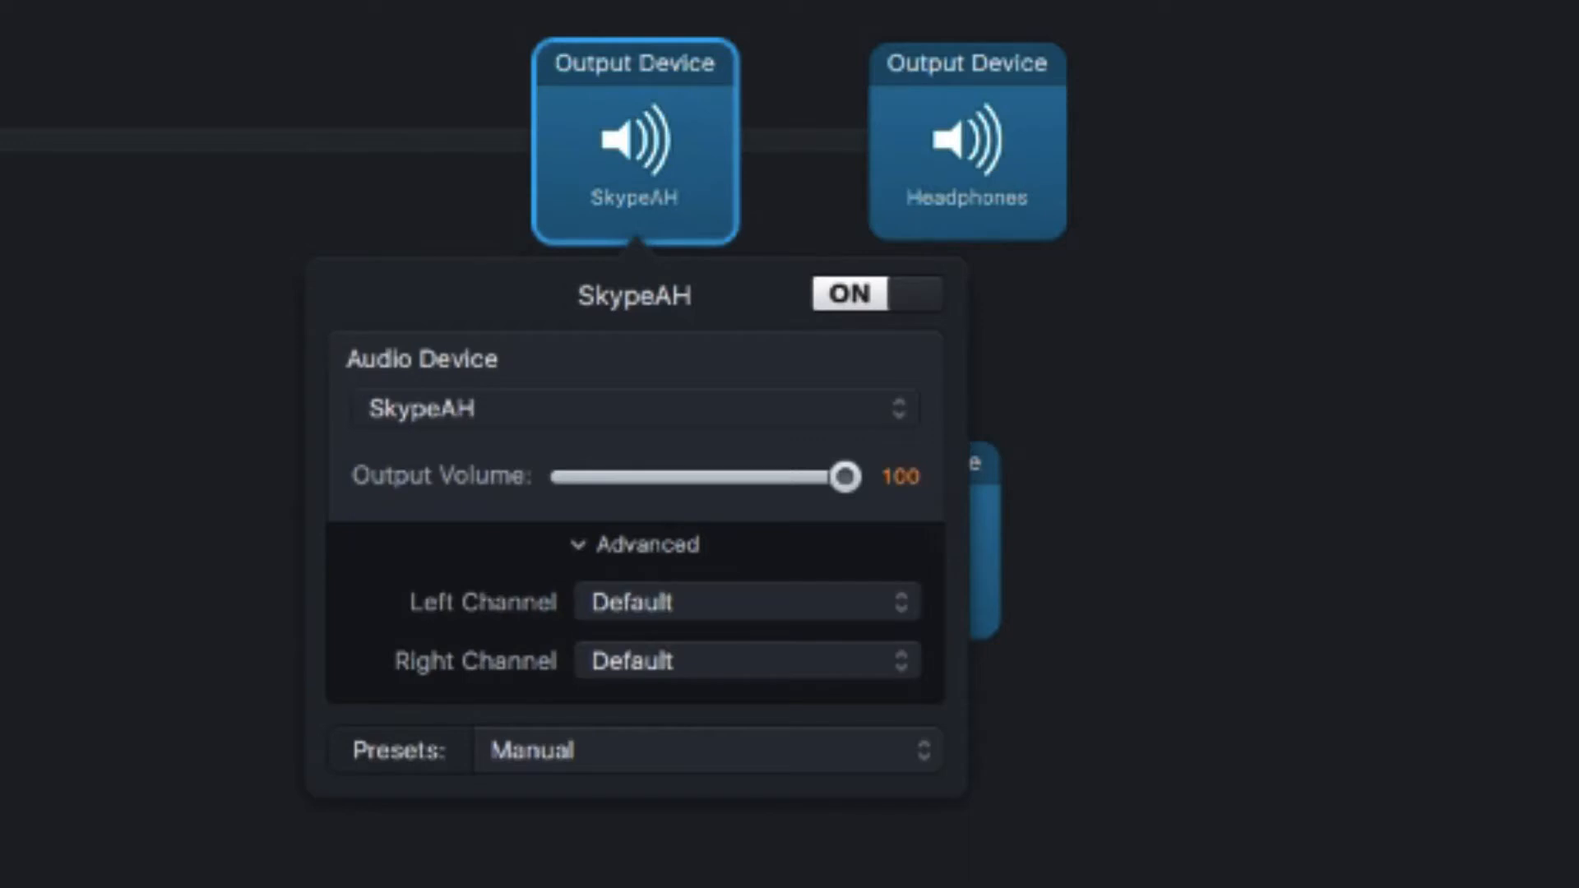
key("Escape")
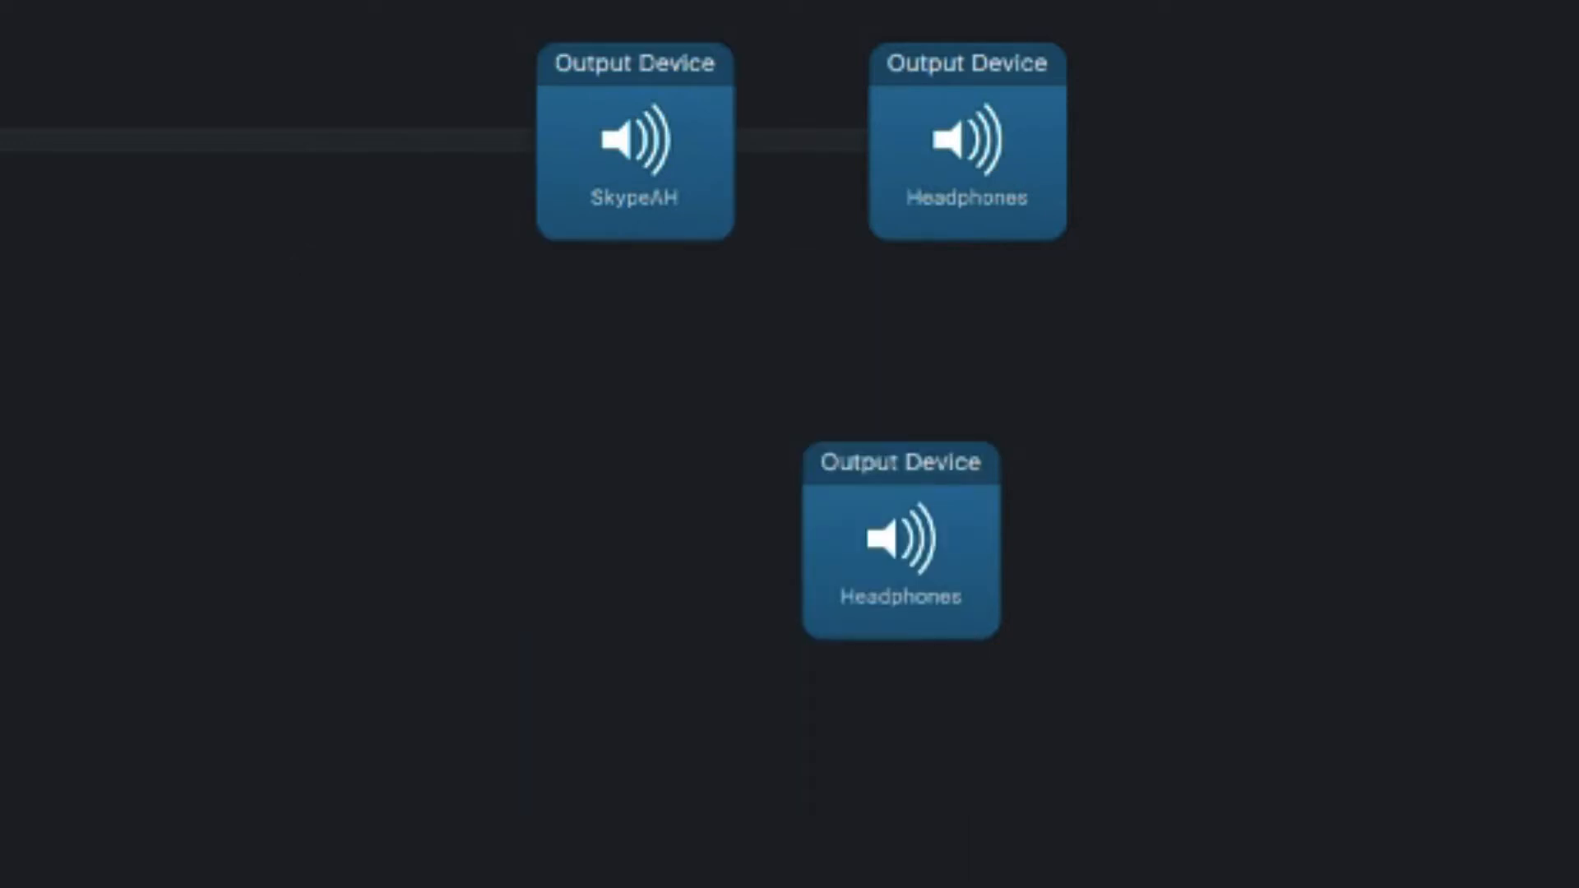
- Set the audio device of the first Output Device block in the Soundboard row to SkypeAH
left_click(617, 793)
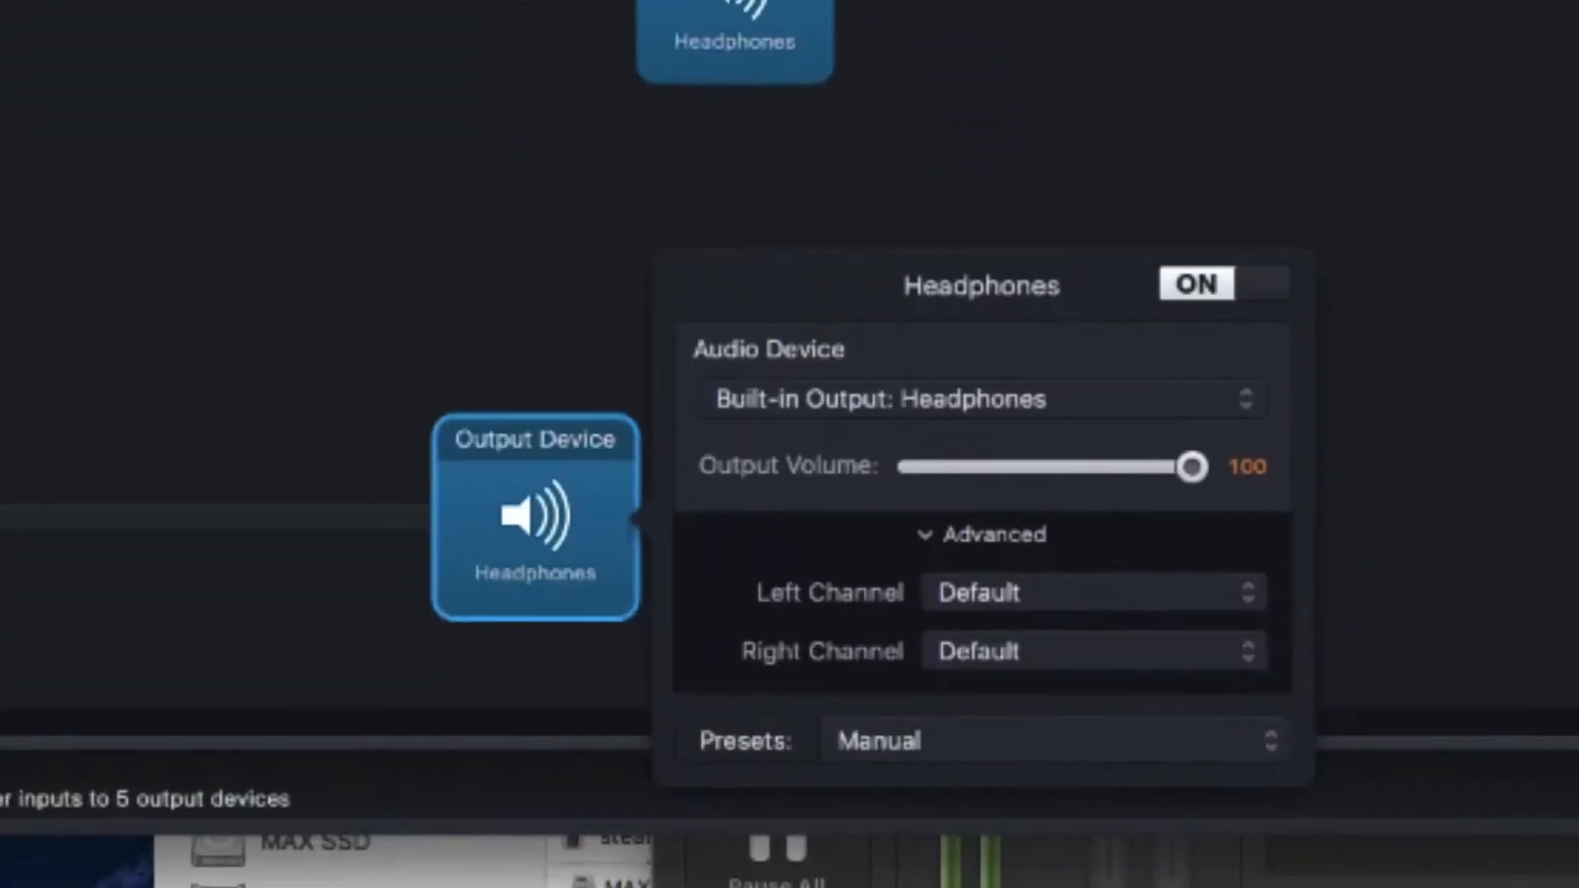
left_click(970, 401)
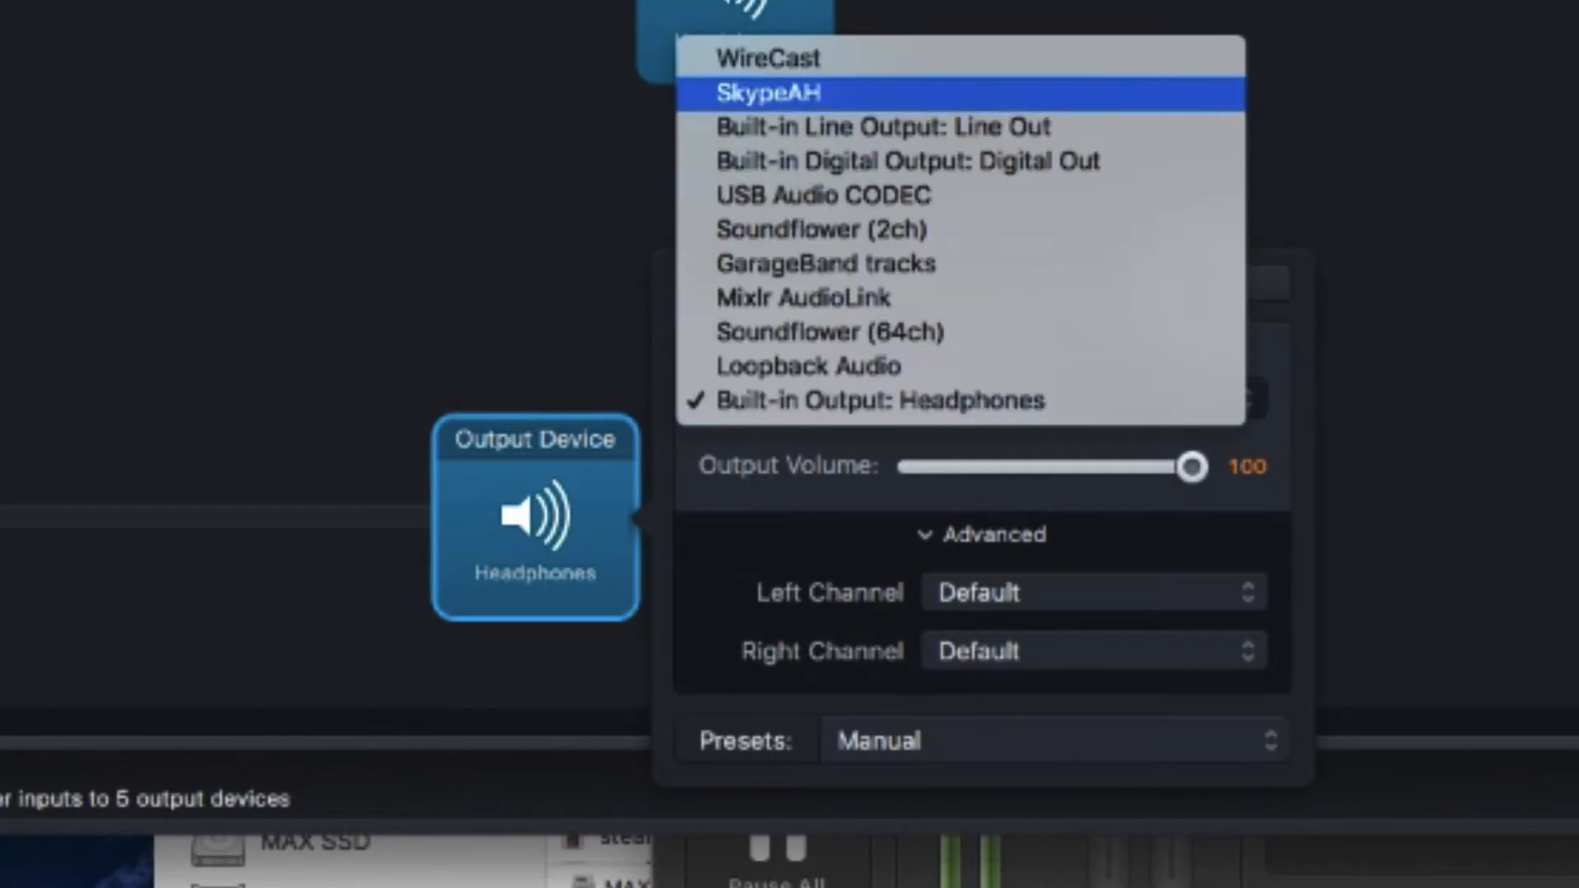
left_click(872, 94)
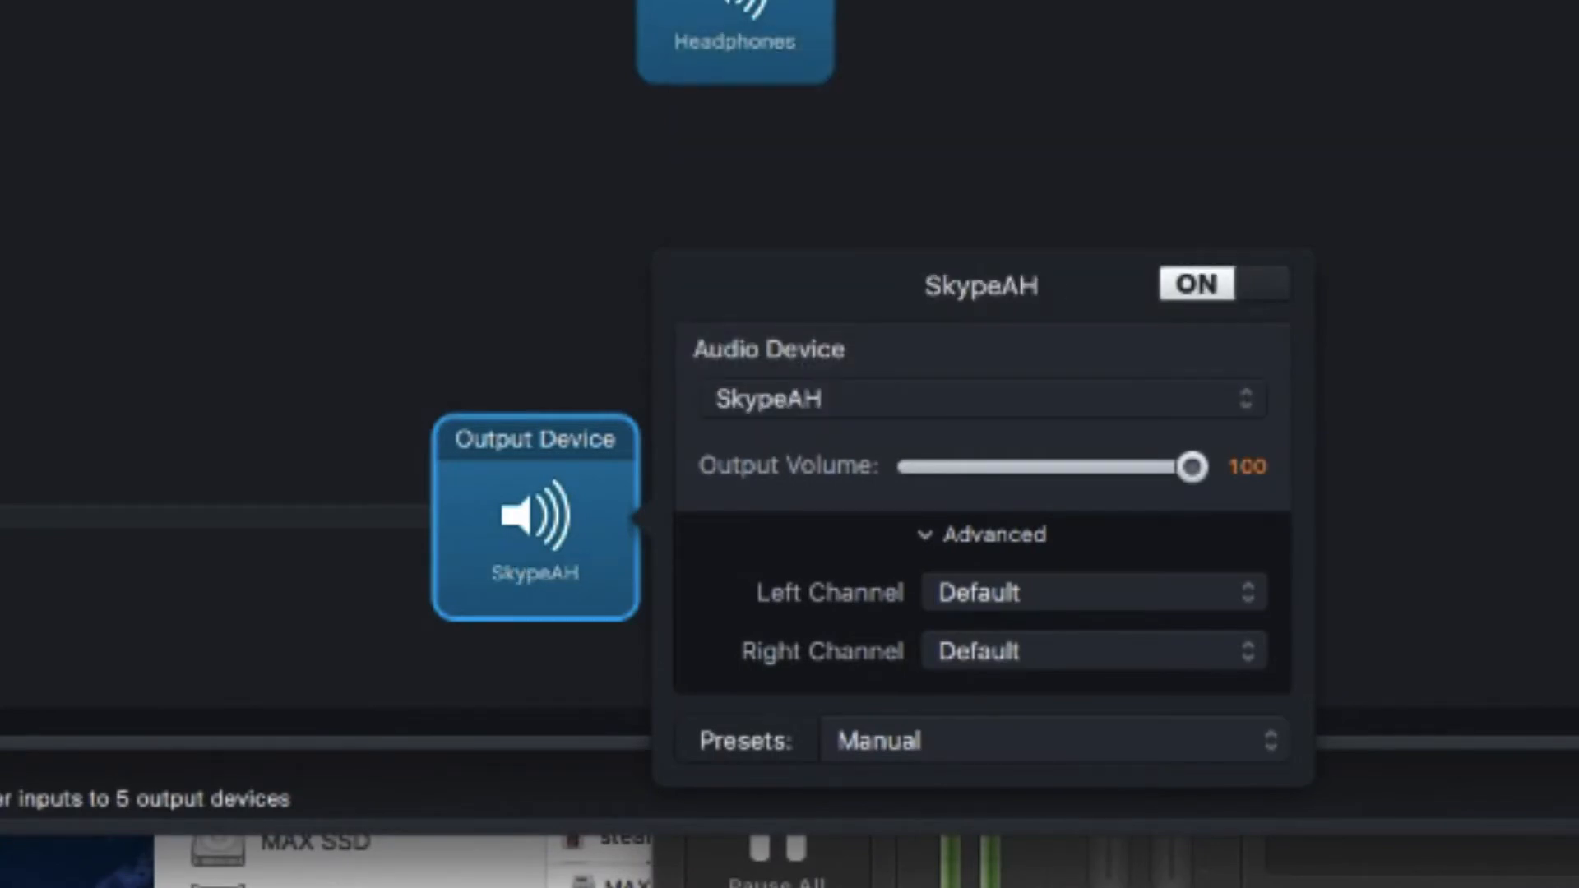
key("Escape")
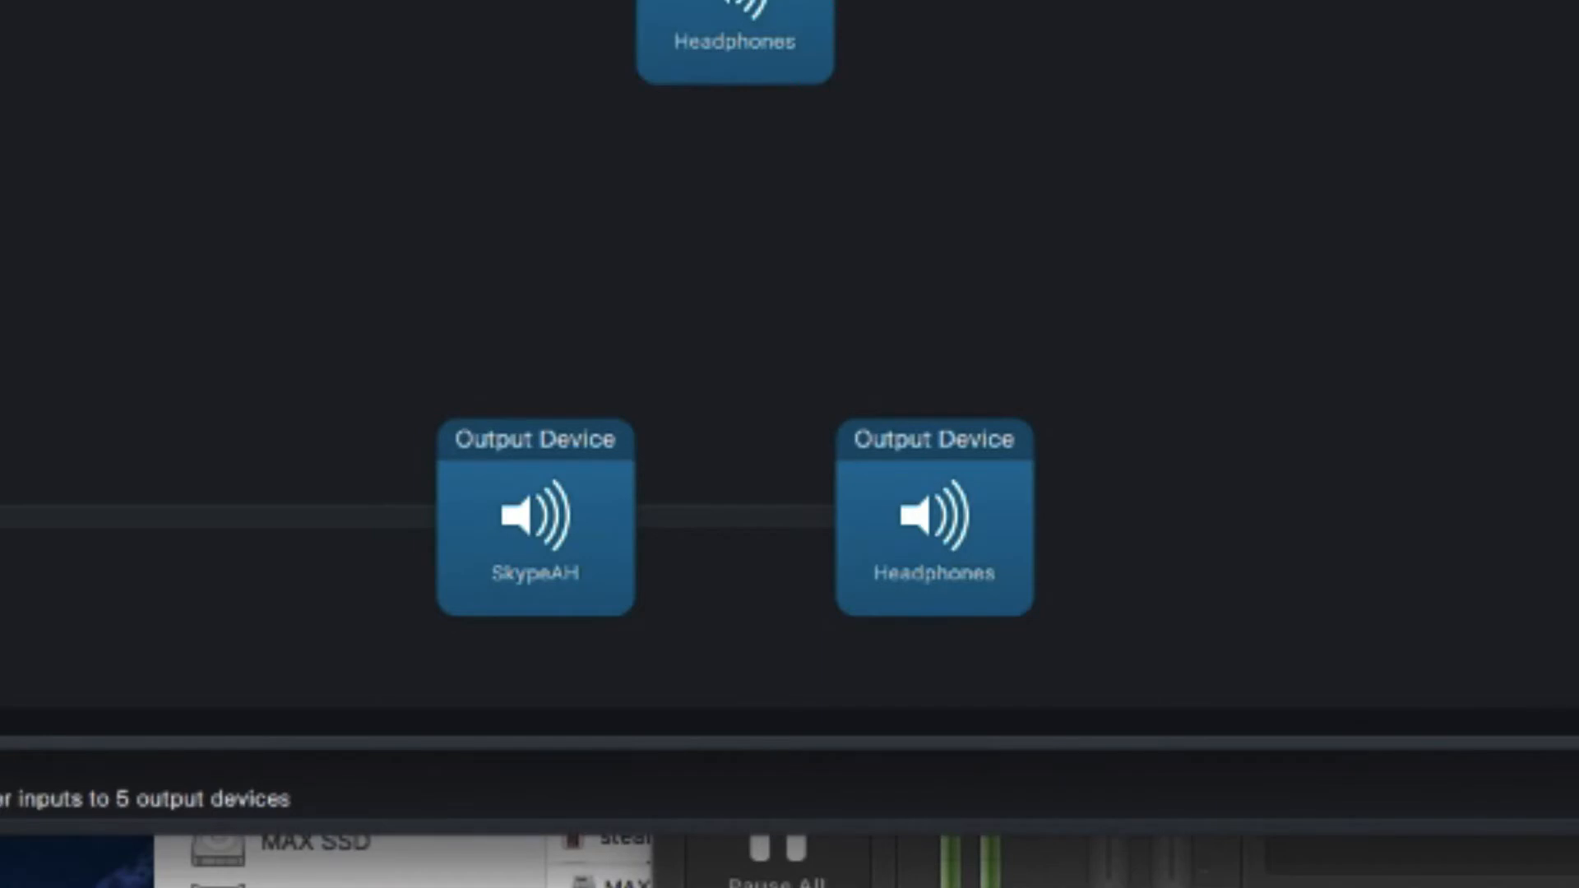
- Send the microphone row's second Output Device block to GarageBand tracks, with left channel 1 and right channel 2
left_click(1153, 263)
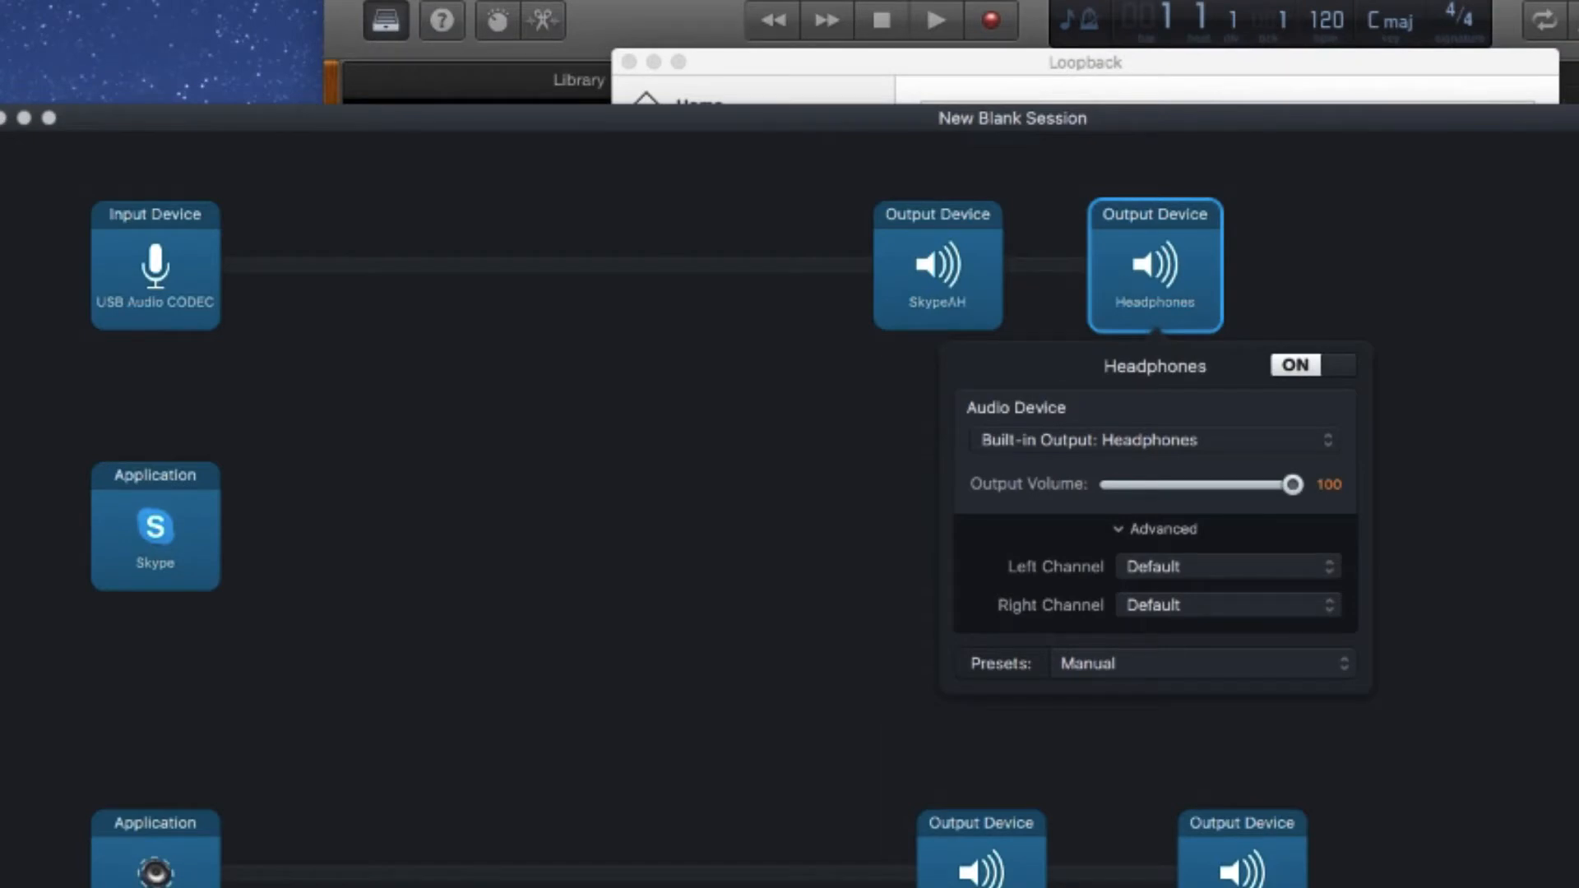
left_click(1155, 441)
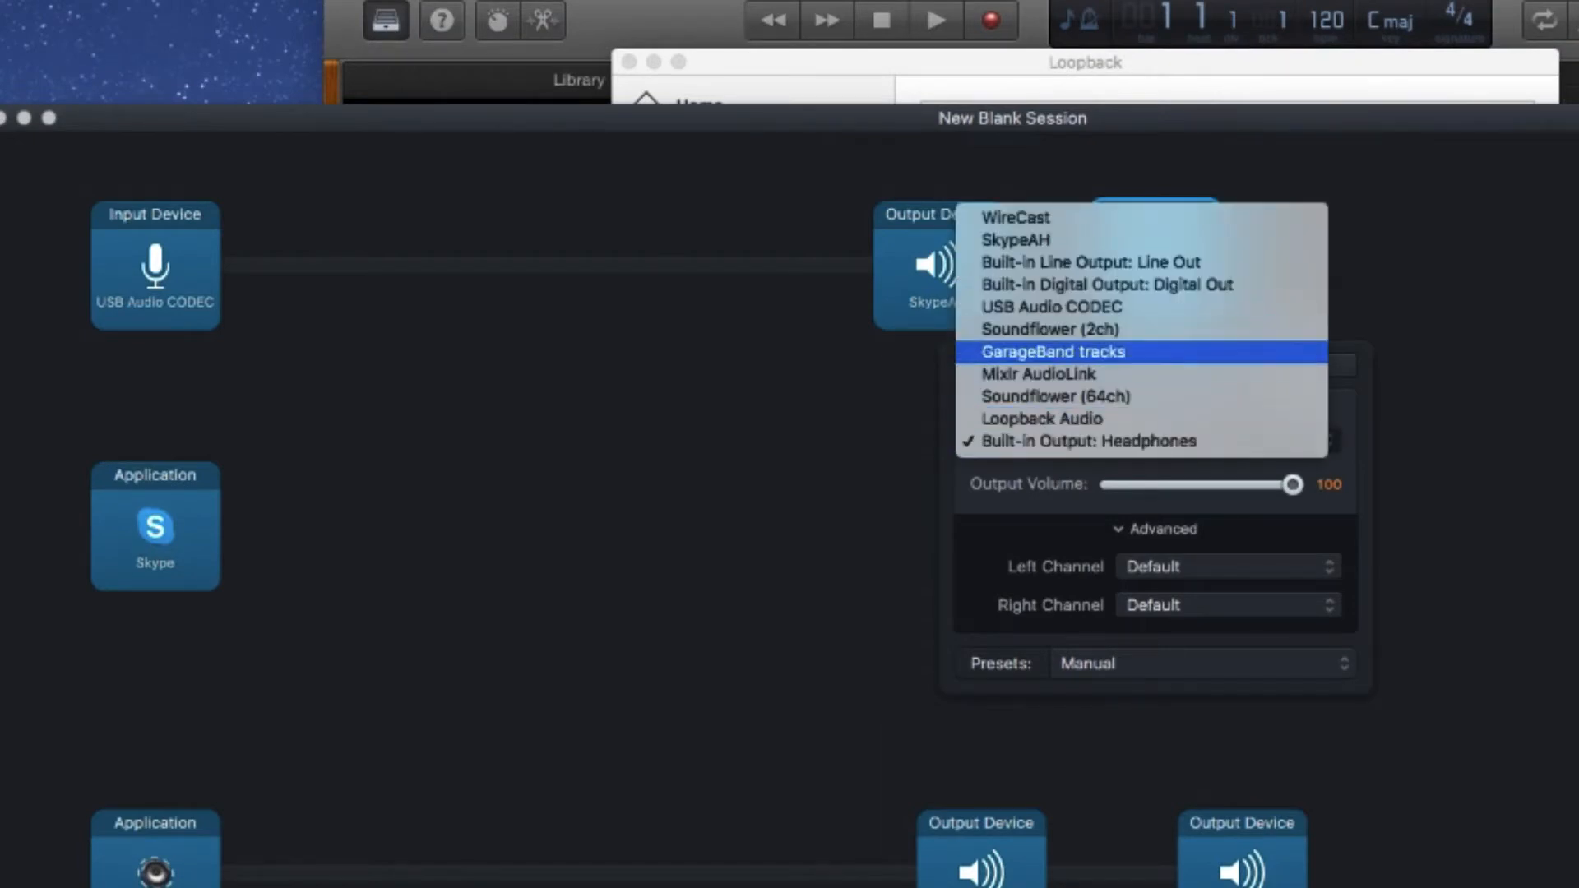
left_click(1069, 351)
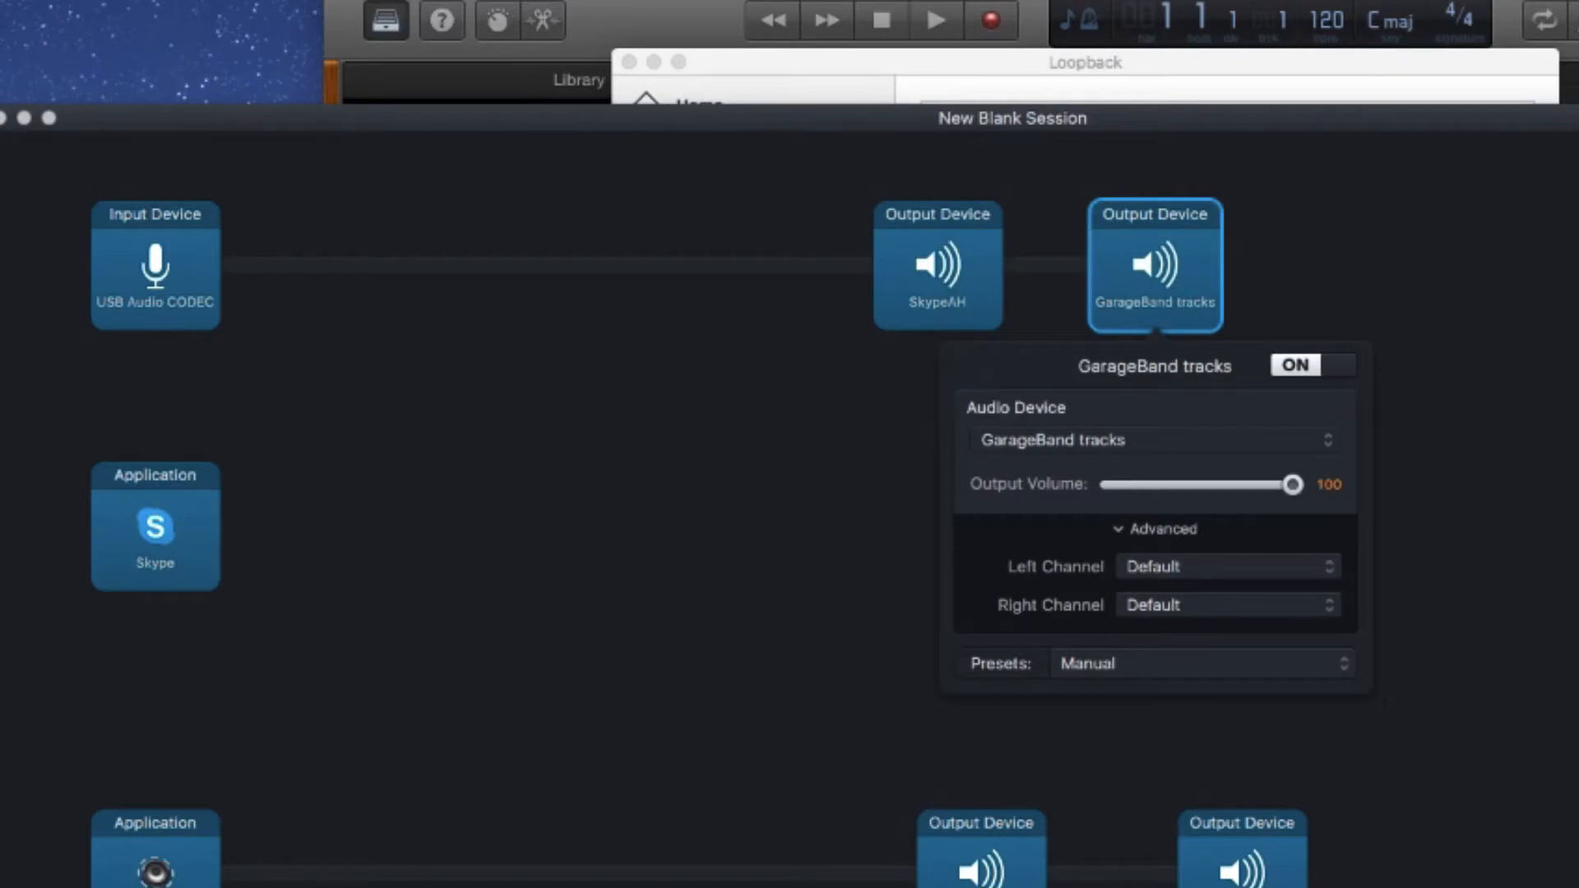
left_click(1227, 566)
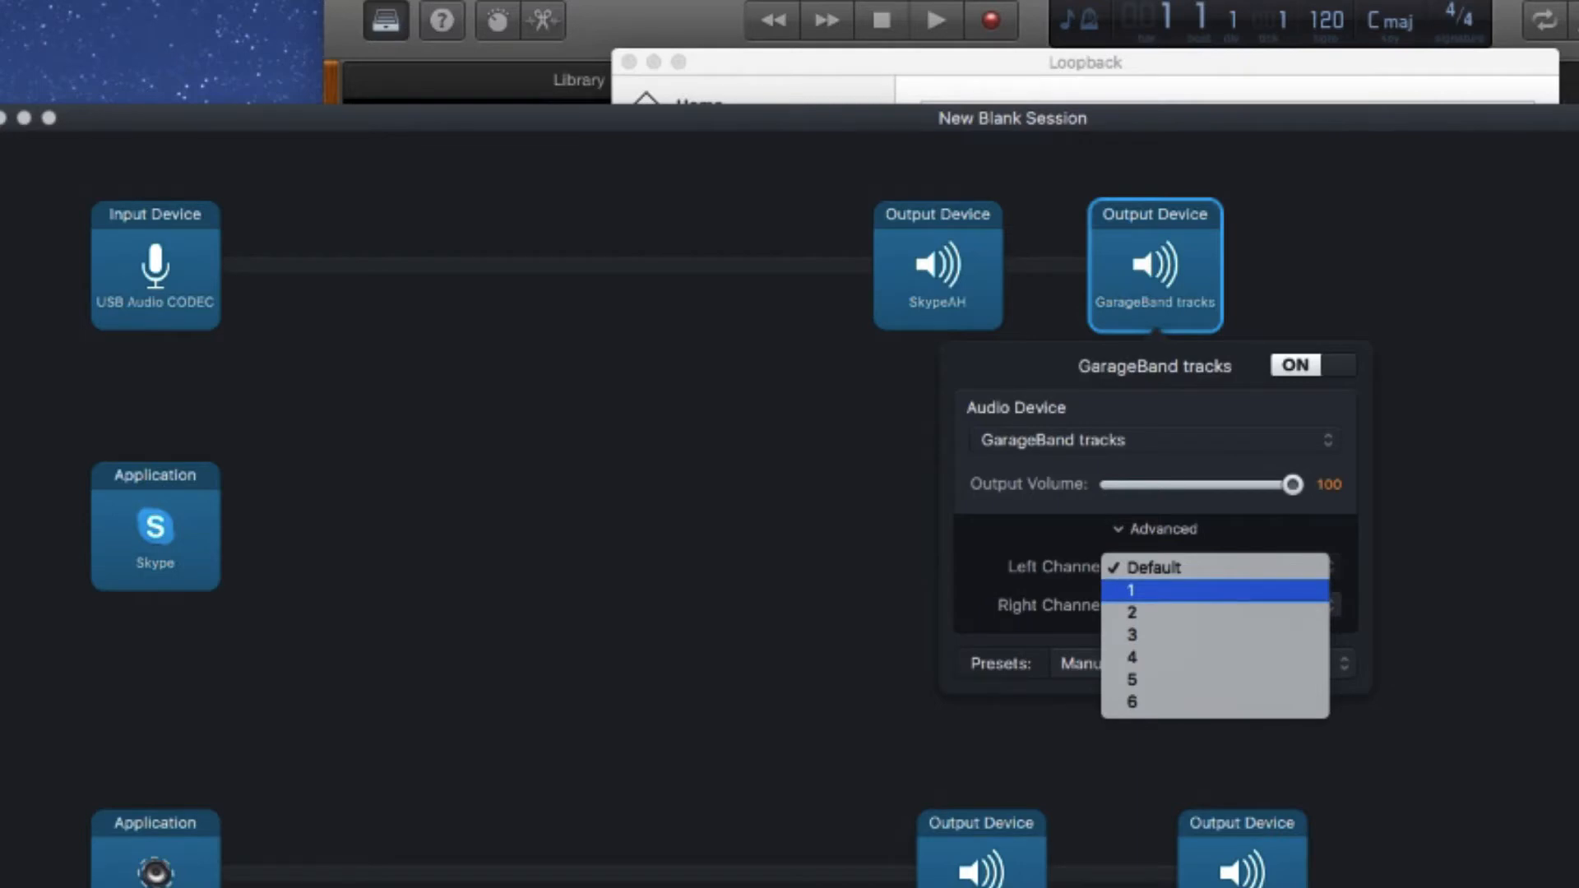
left_click(1208, 590)
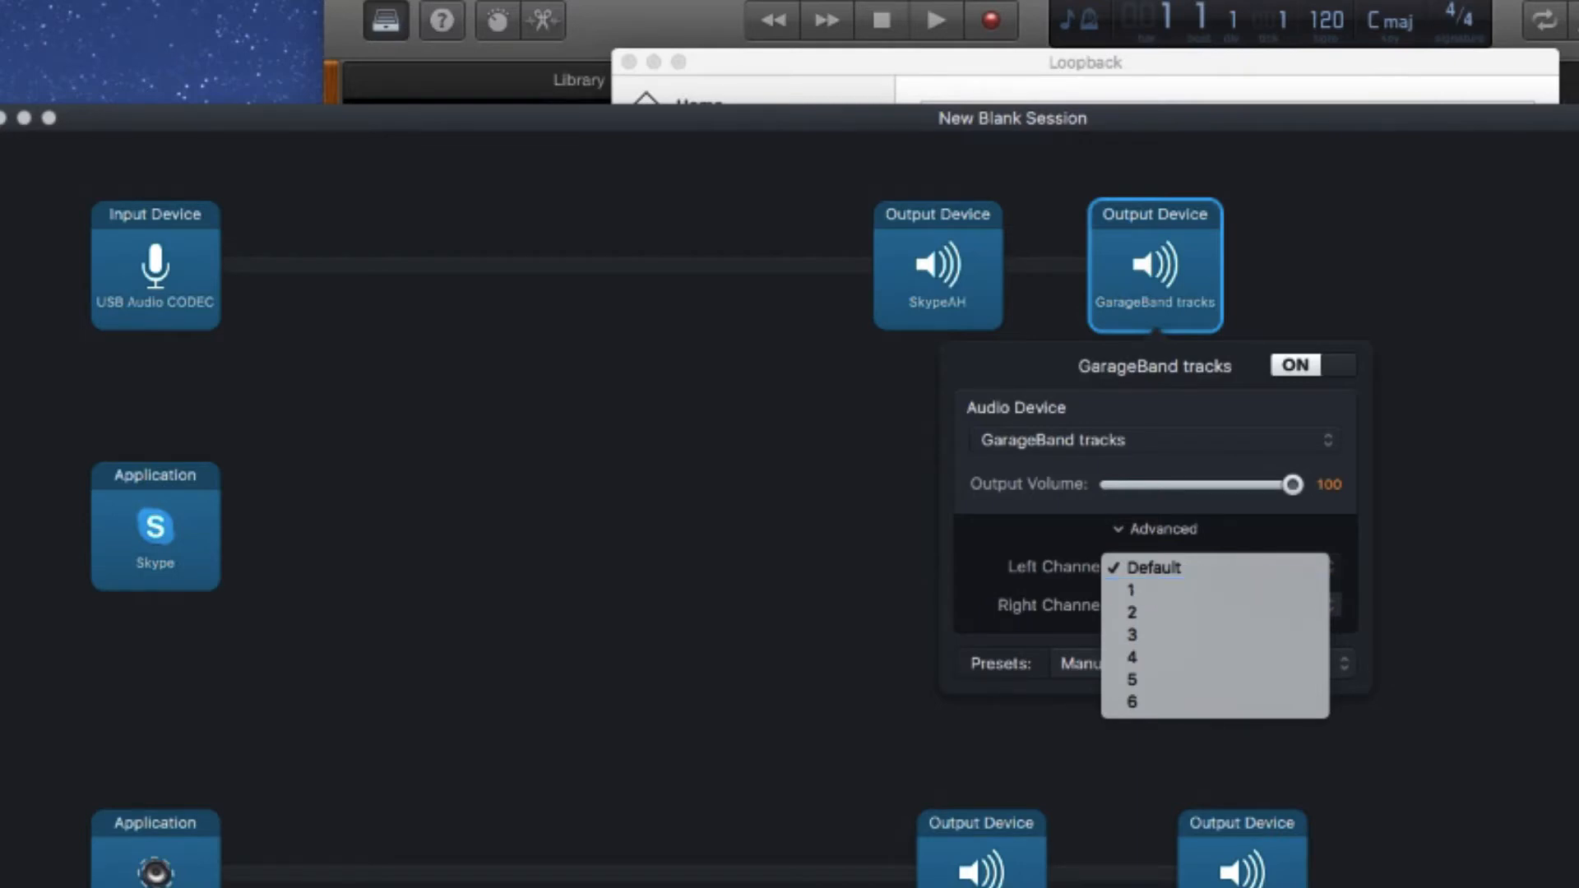
left_click(1225, 605)
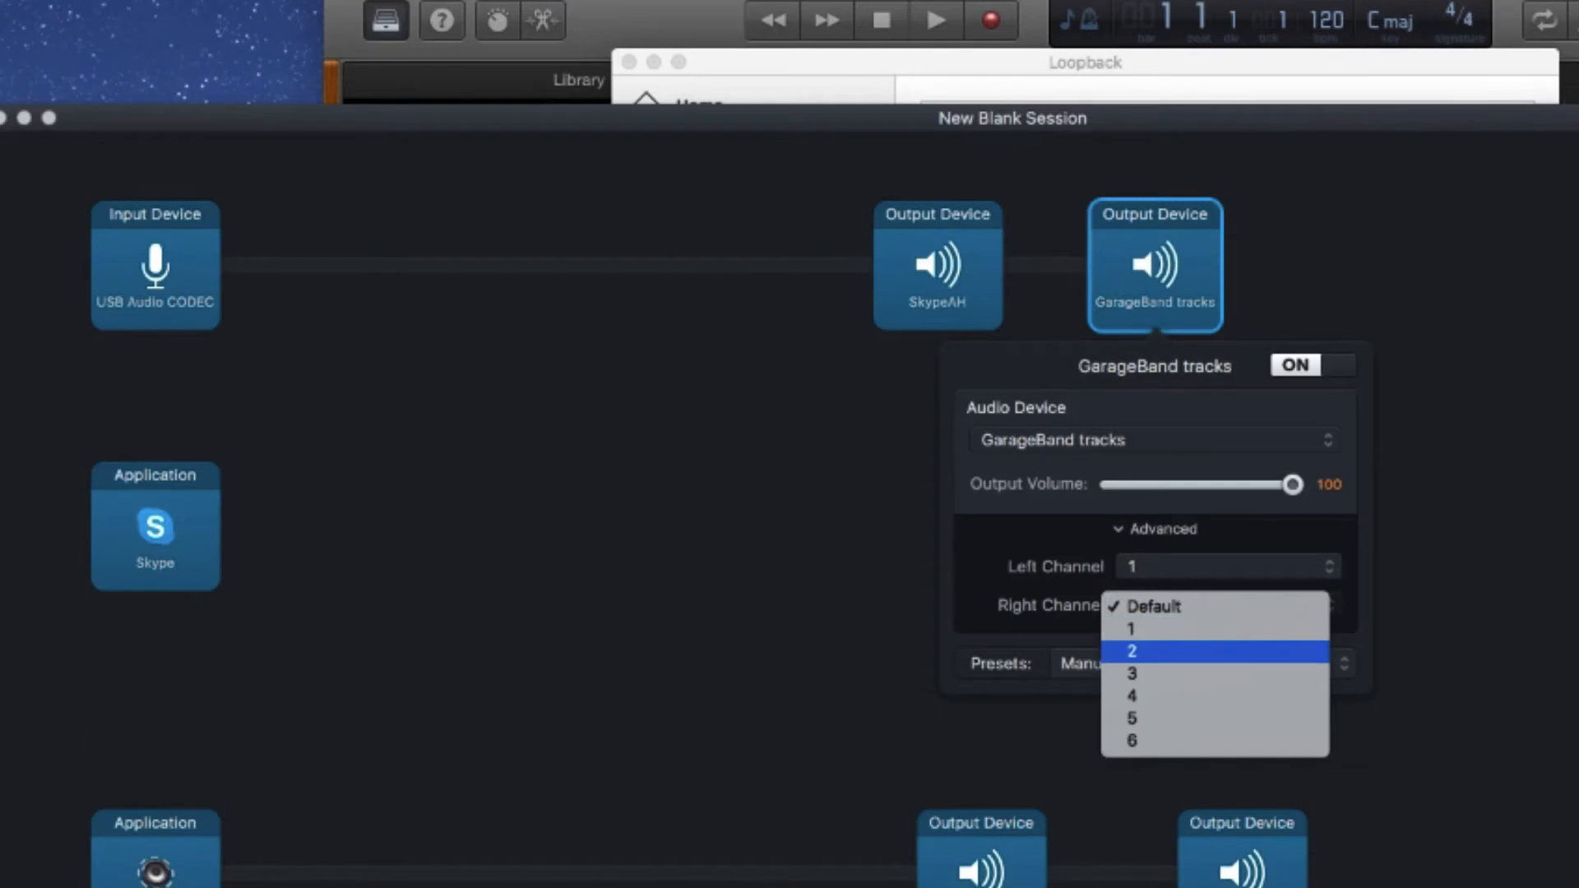
left_click(1151, 650)
key("Escape")
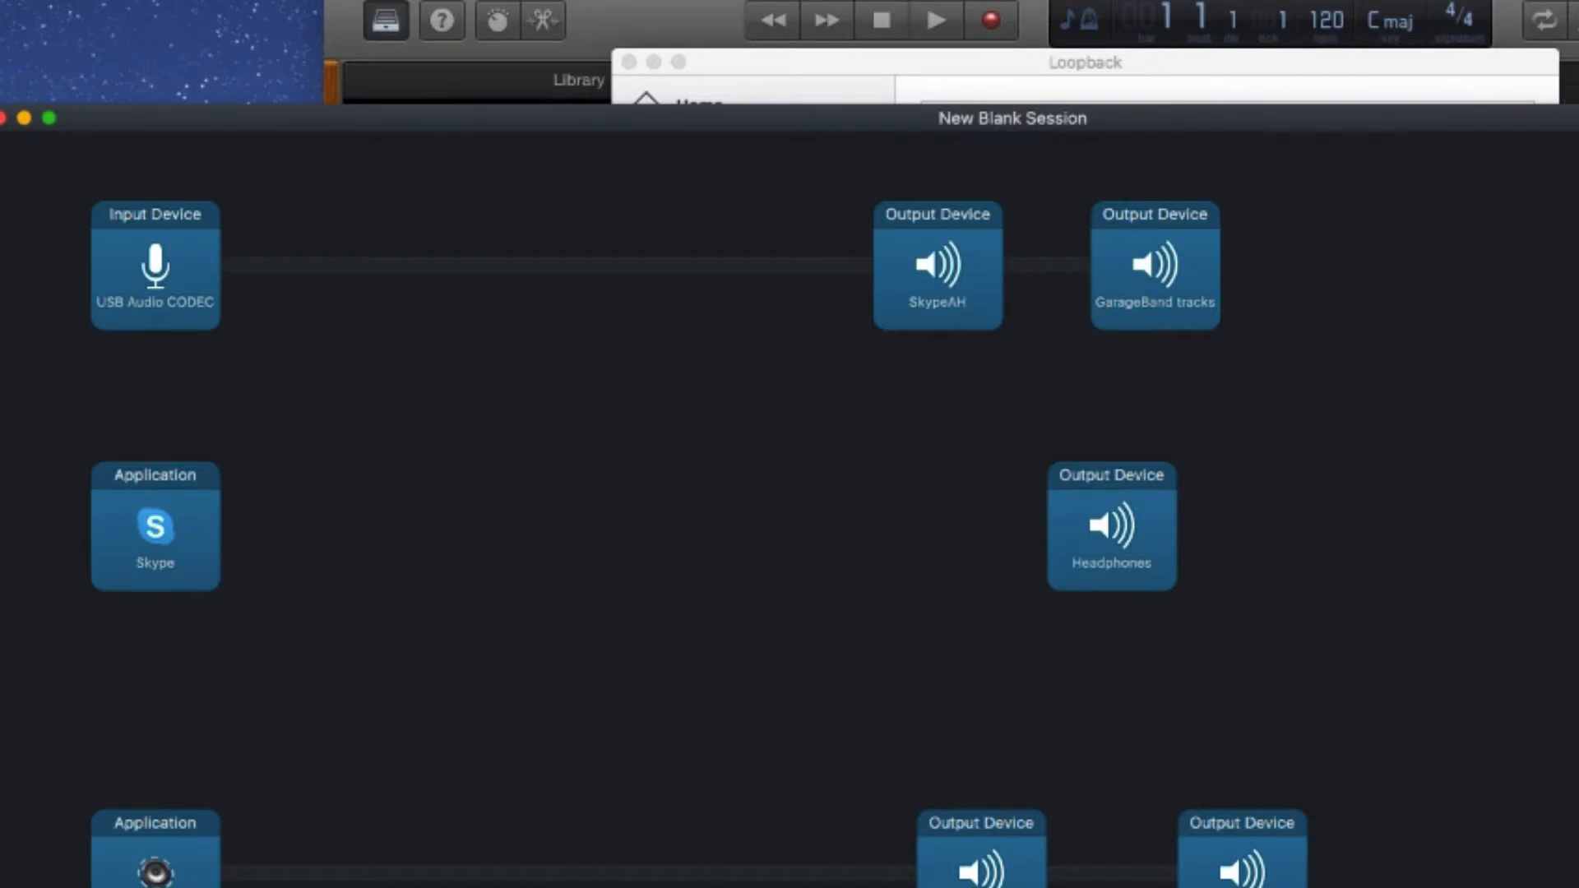
- Send the Skype row's Output Device block to GarageBand tracks, with left channel 3 and right channel 4
left_click(1112, 526)
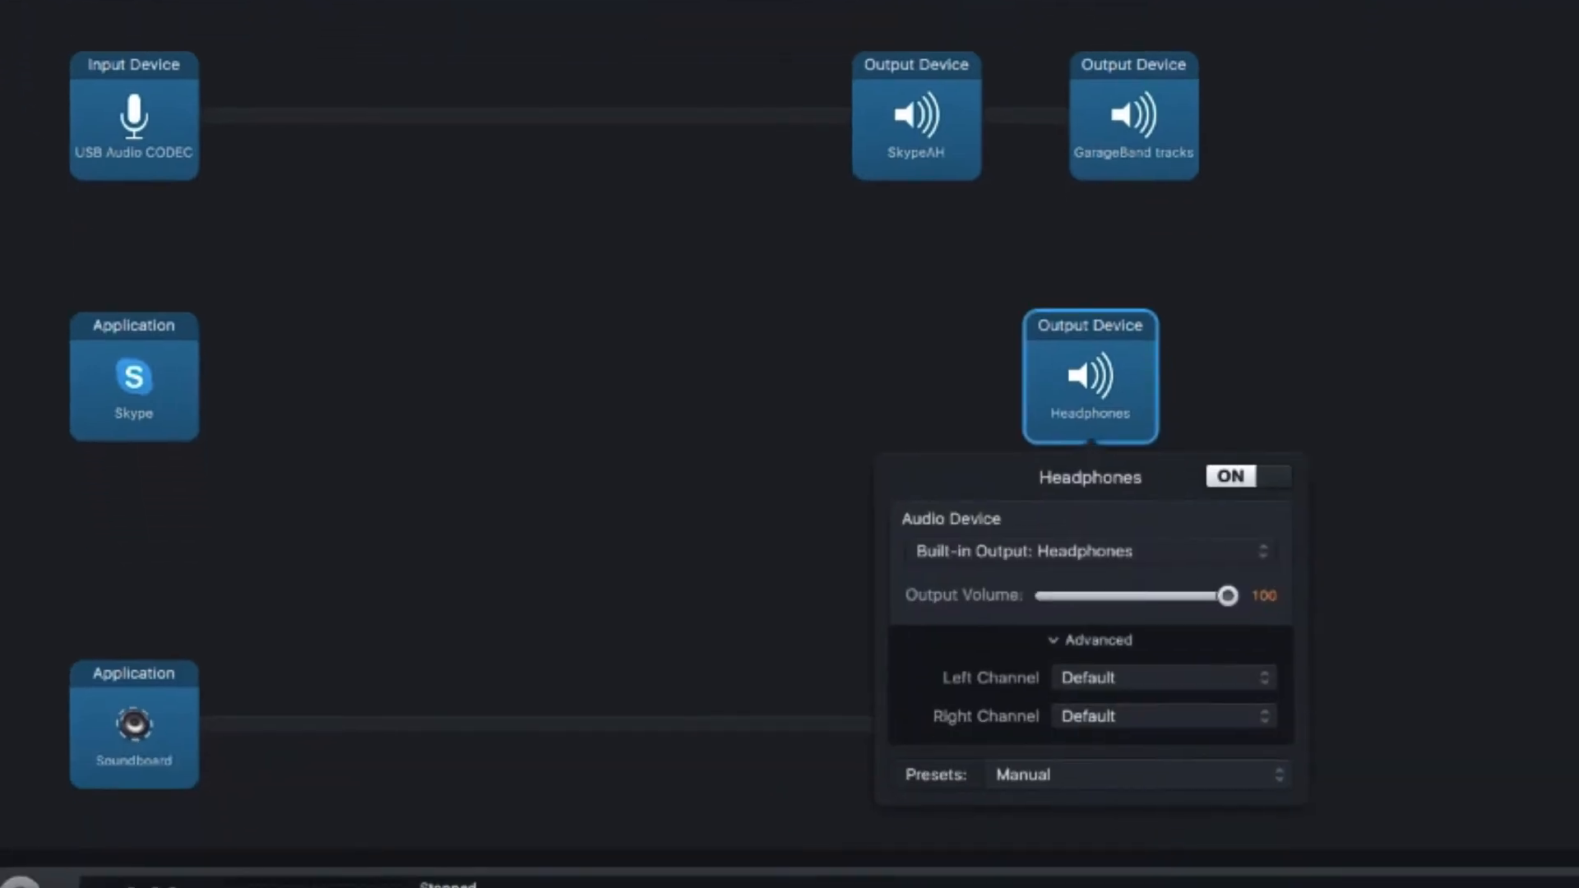
left_click(1089, 551)
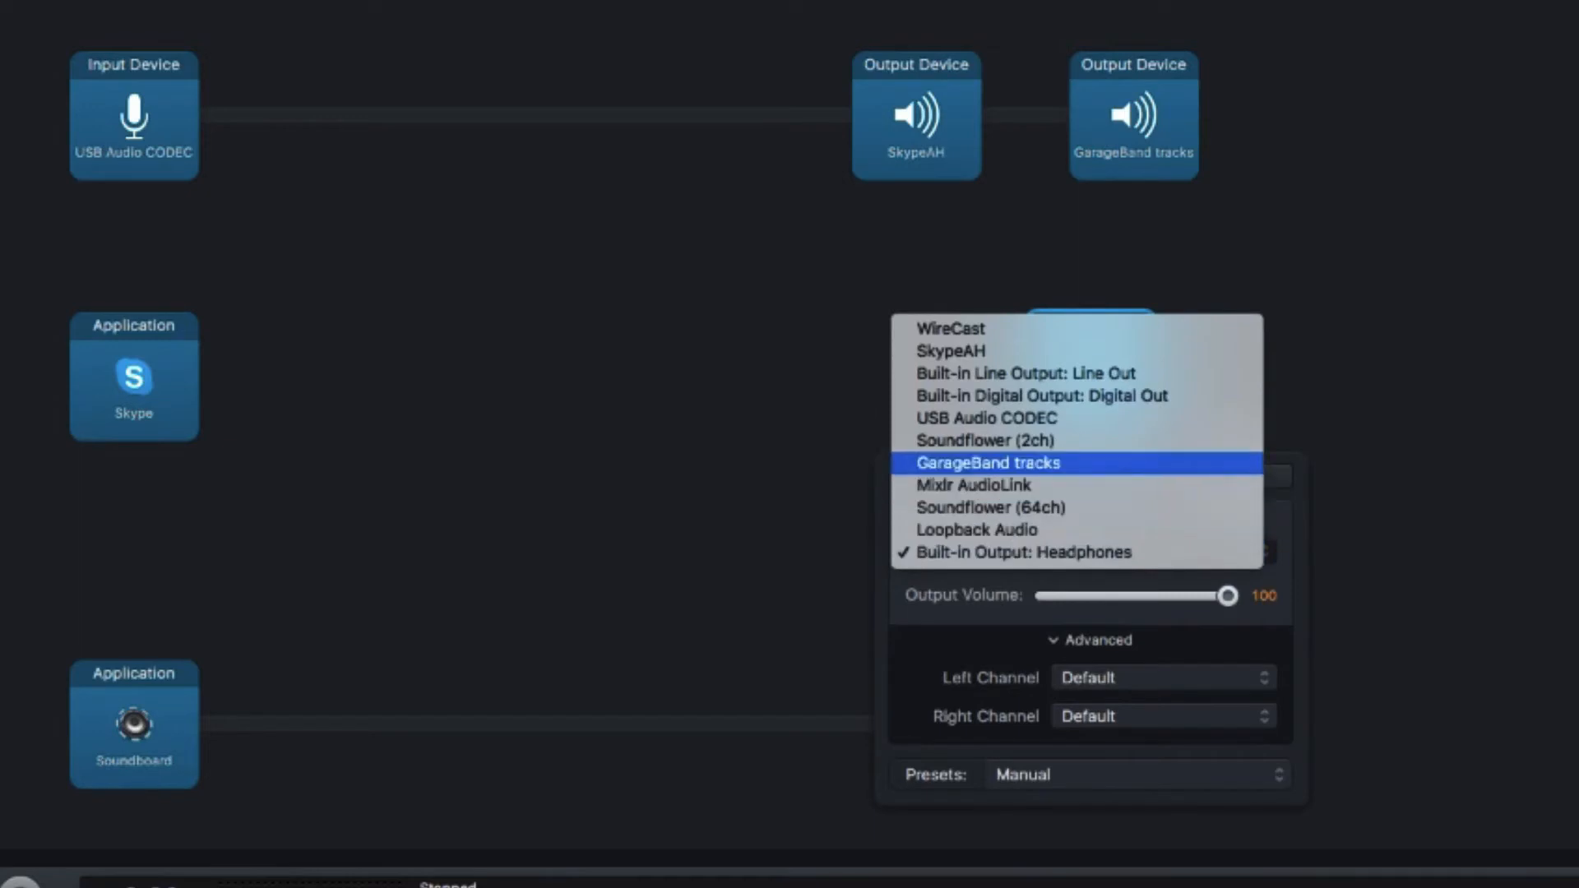
left_click(988, 463)
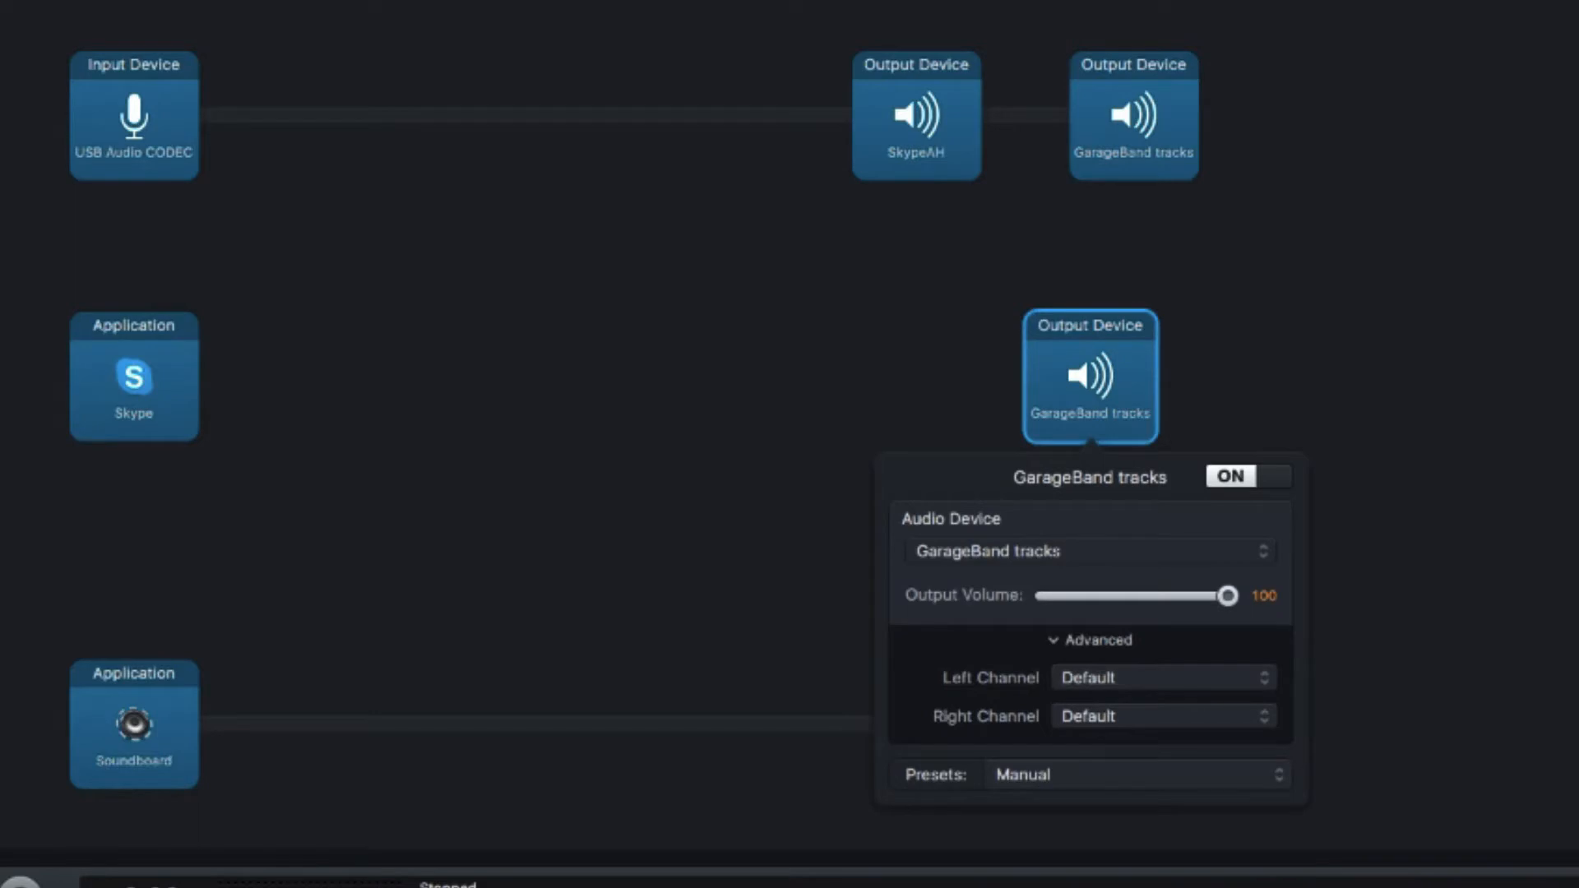
left_click(1164, 677)
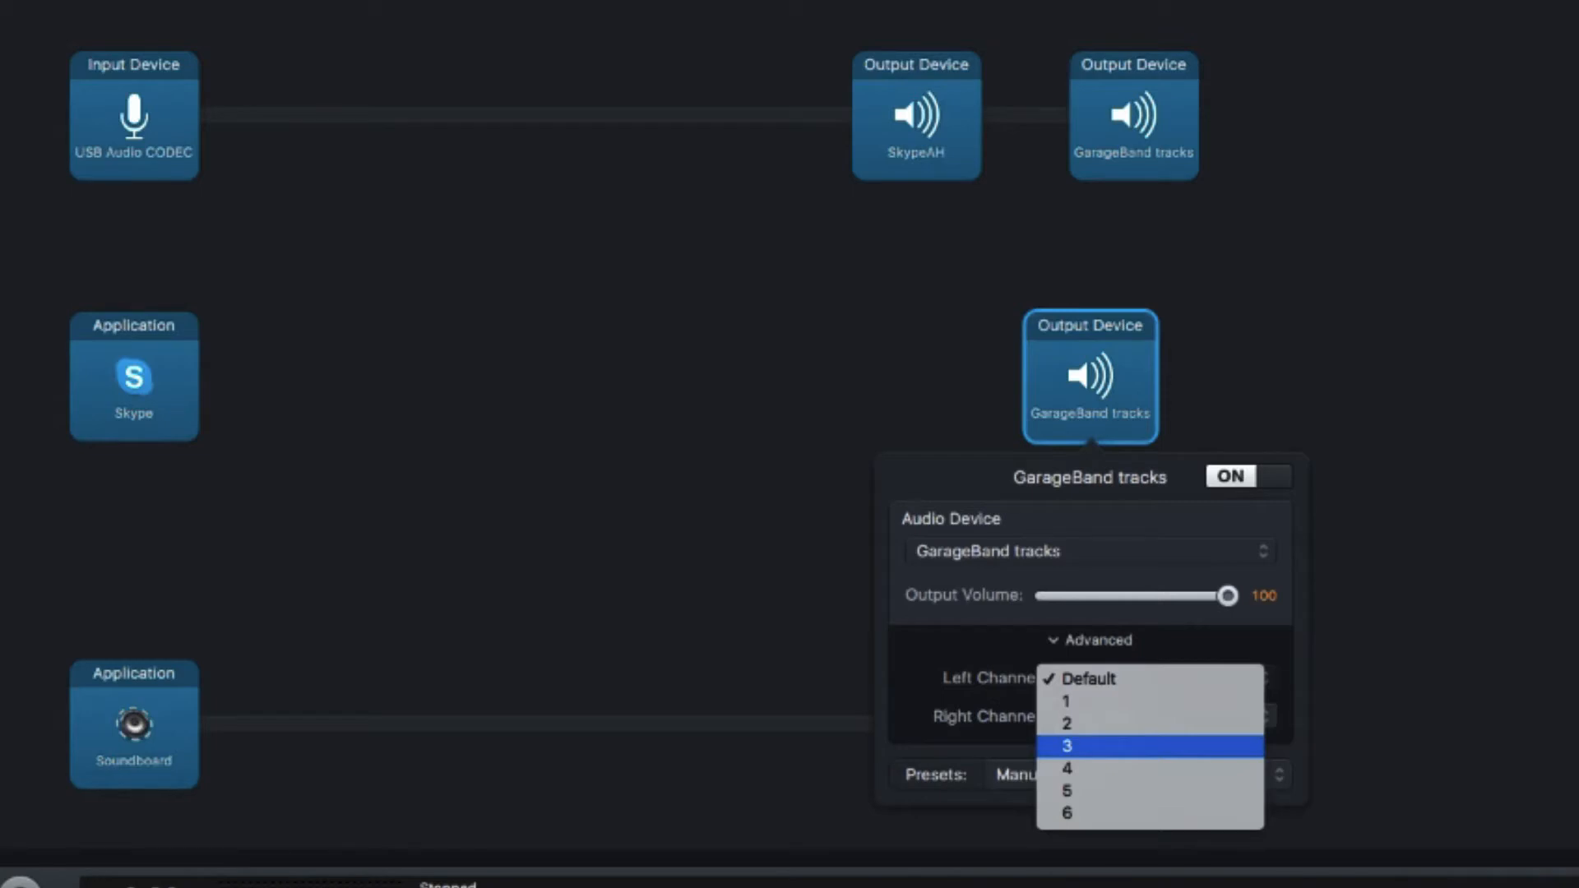
left_click(1150, 746)
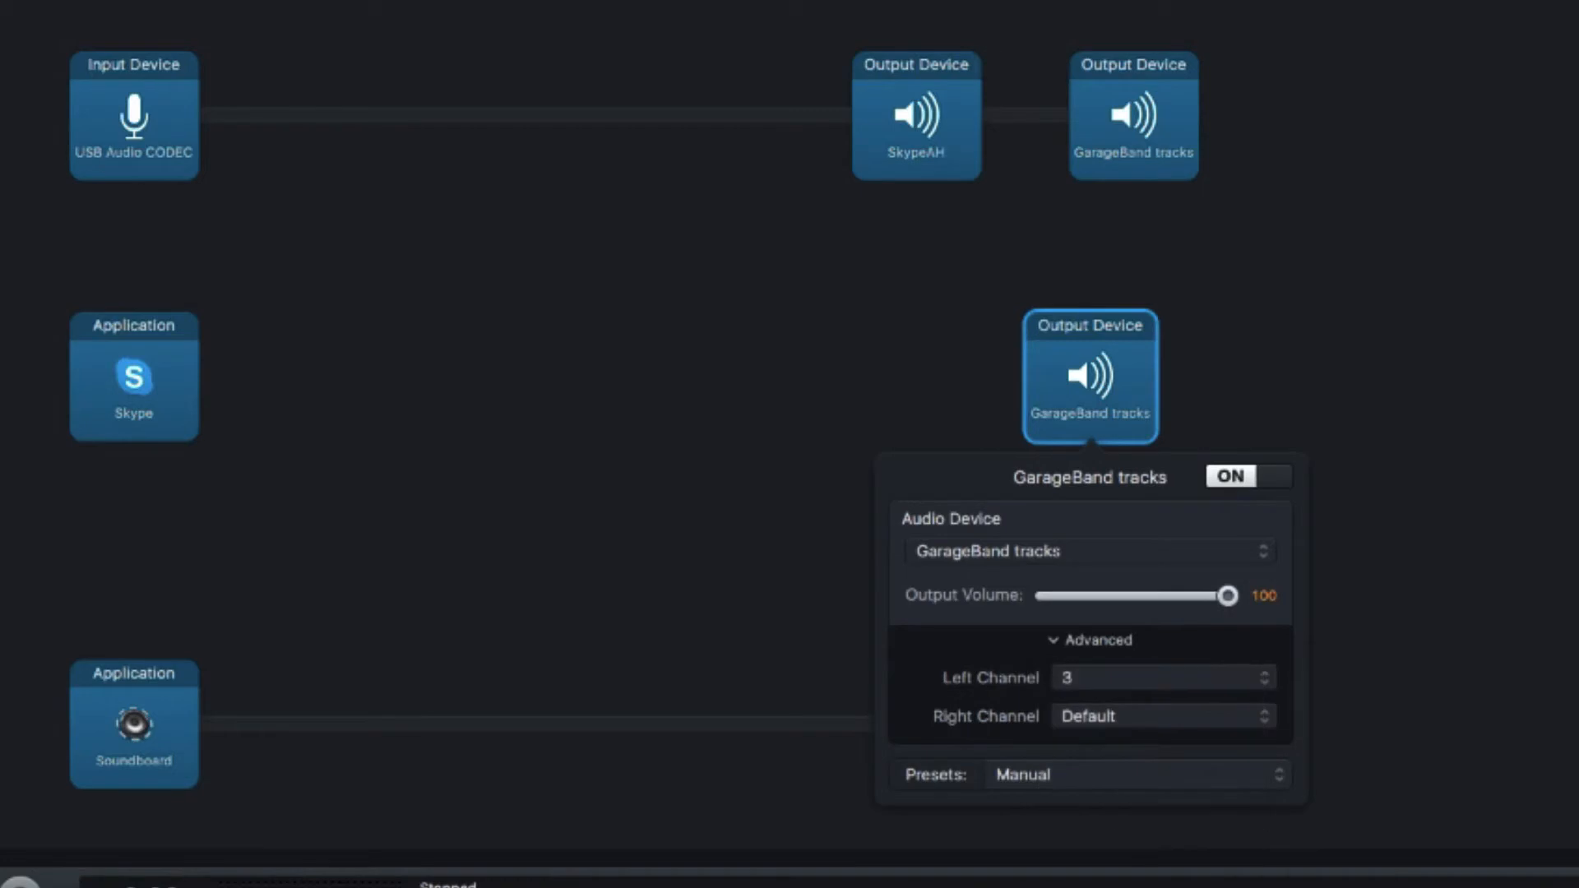
left_click(1163, 716)
left_click(1149, 808)
- Review the channel assignments of the GarageBand tracks blocks in the microphone and Skype rows
left_click(1133, 115)
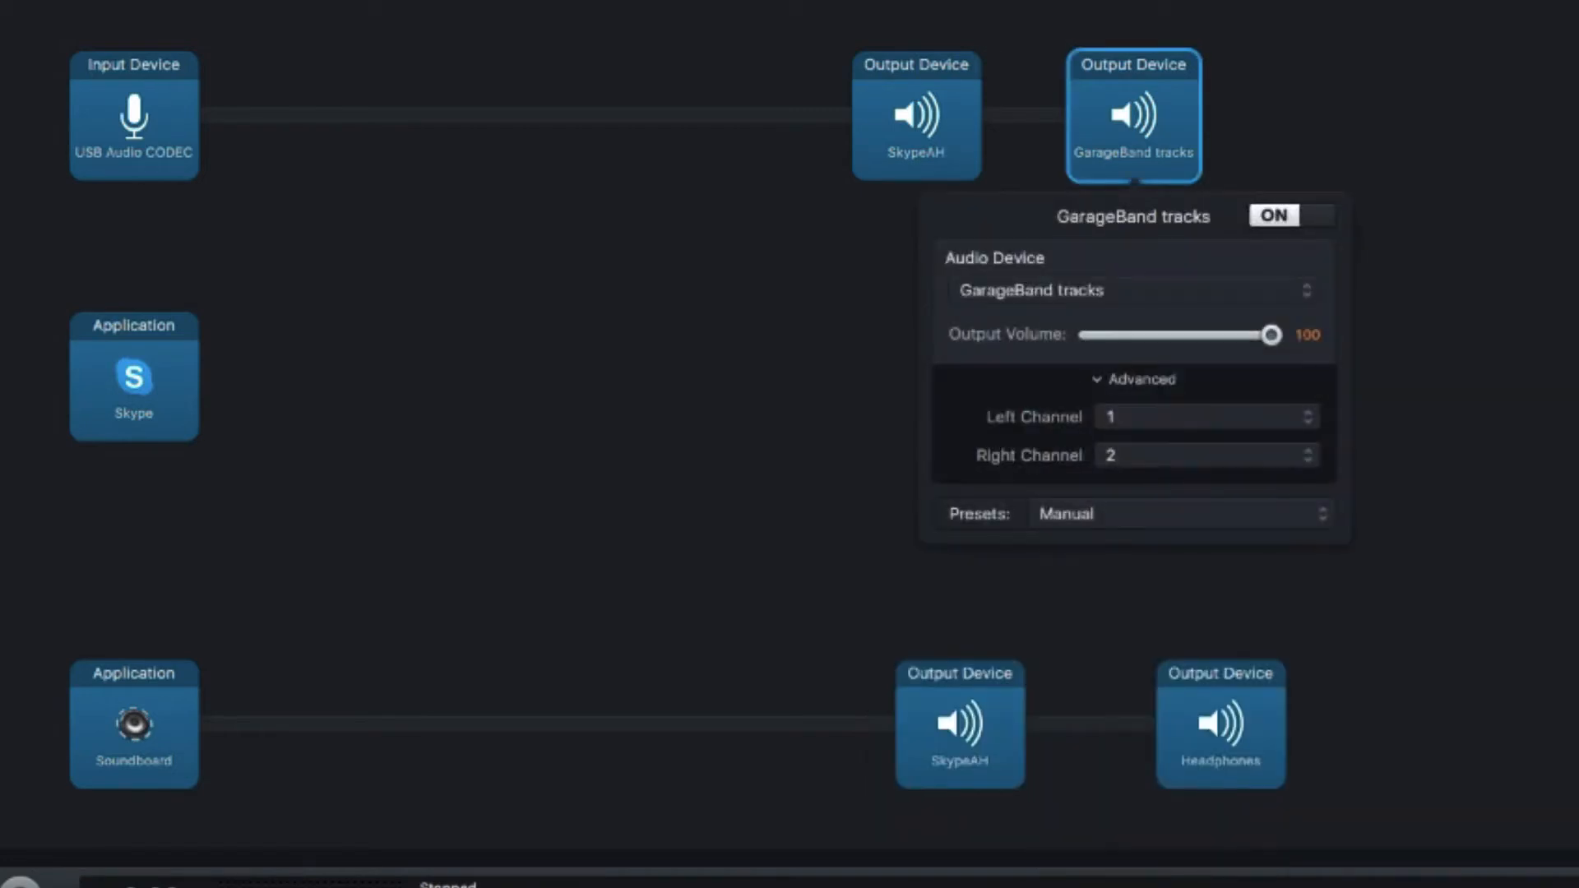
left_click(1133, 115)
left_click(1090, 377)
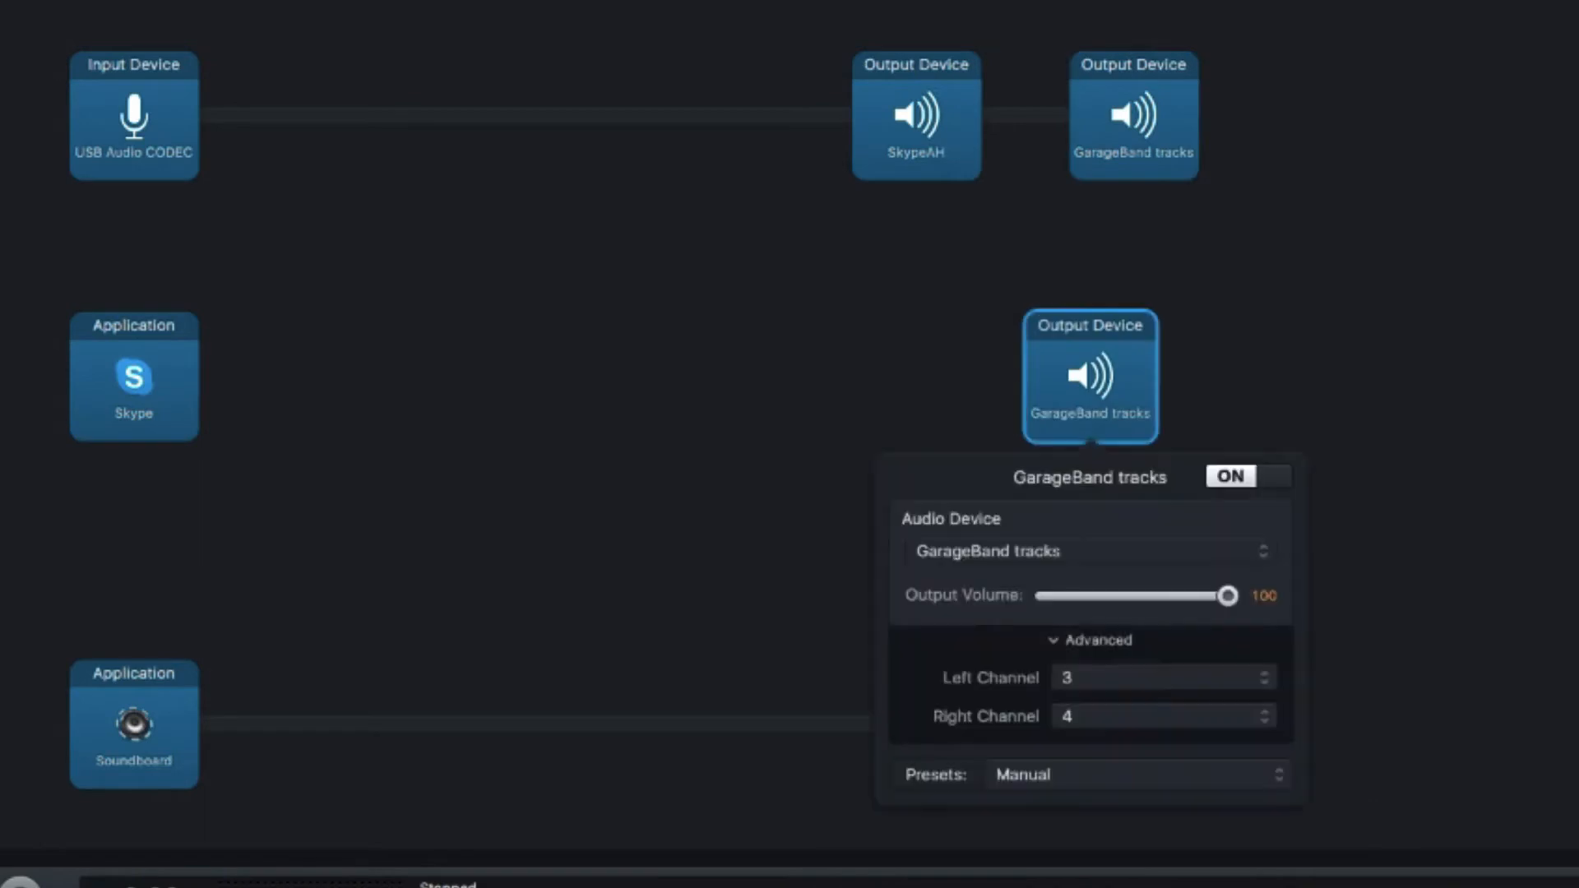
left_click(1090, 377)
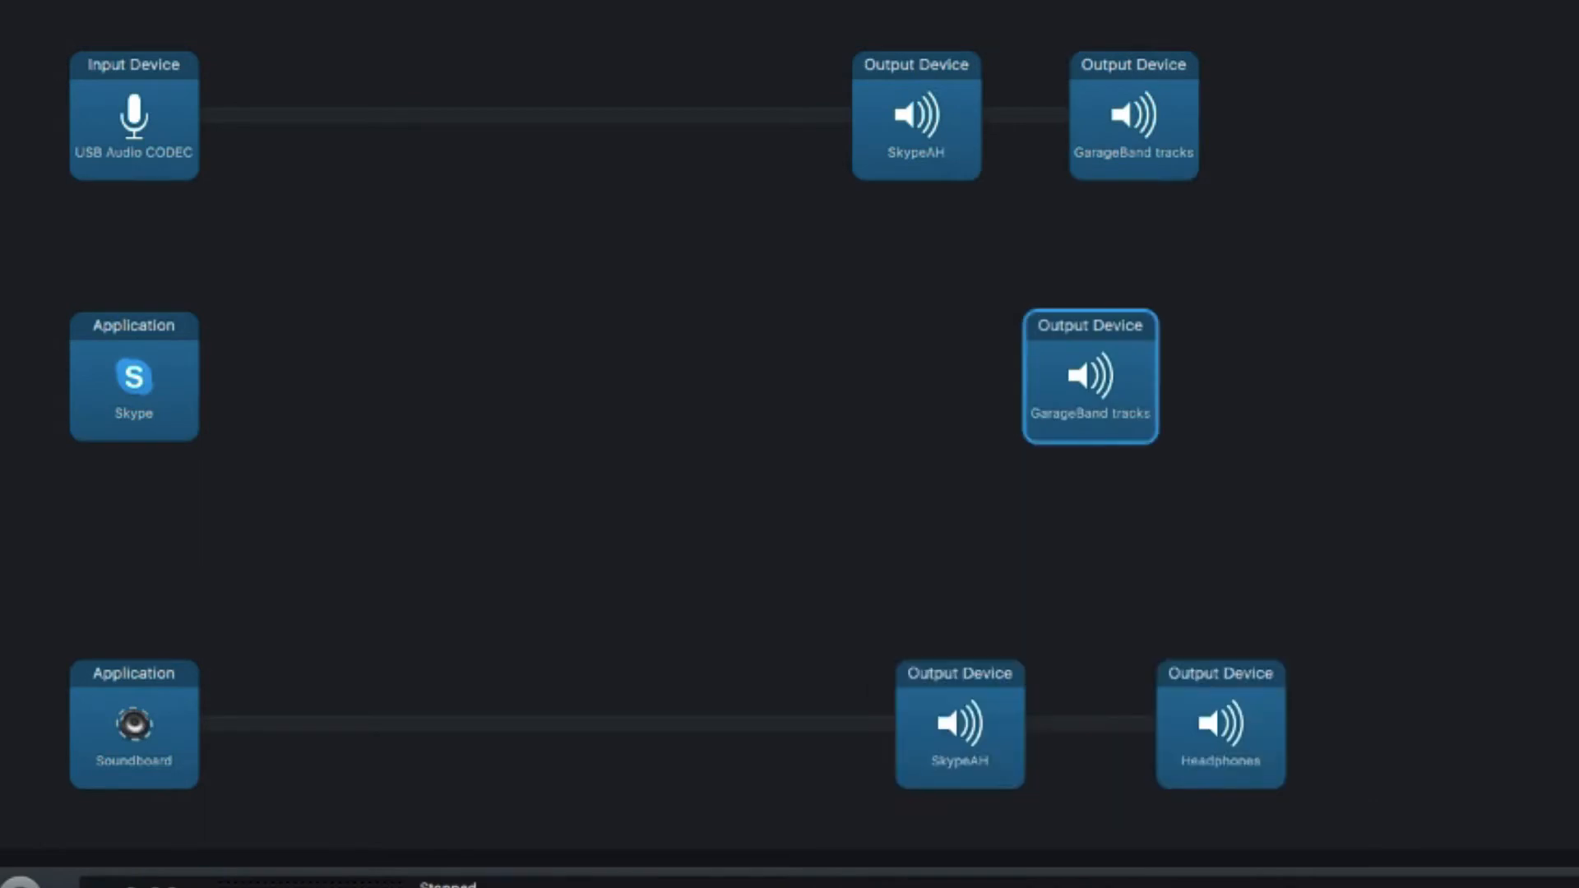
- Send the Soundboard row's second Output Device block to GarageBand tracks, with left channel 5 and right channel 6
left_click(1221, 724)
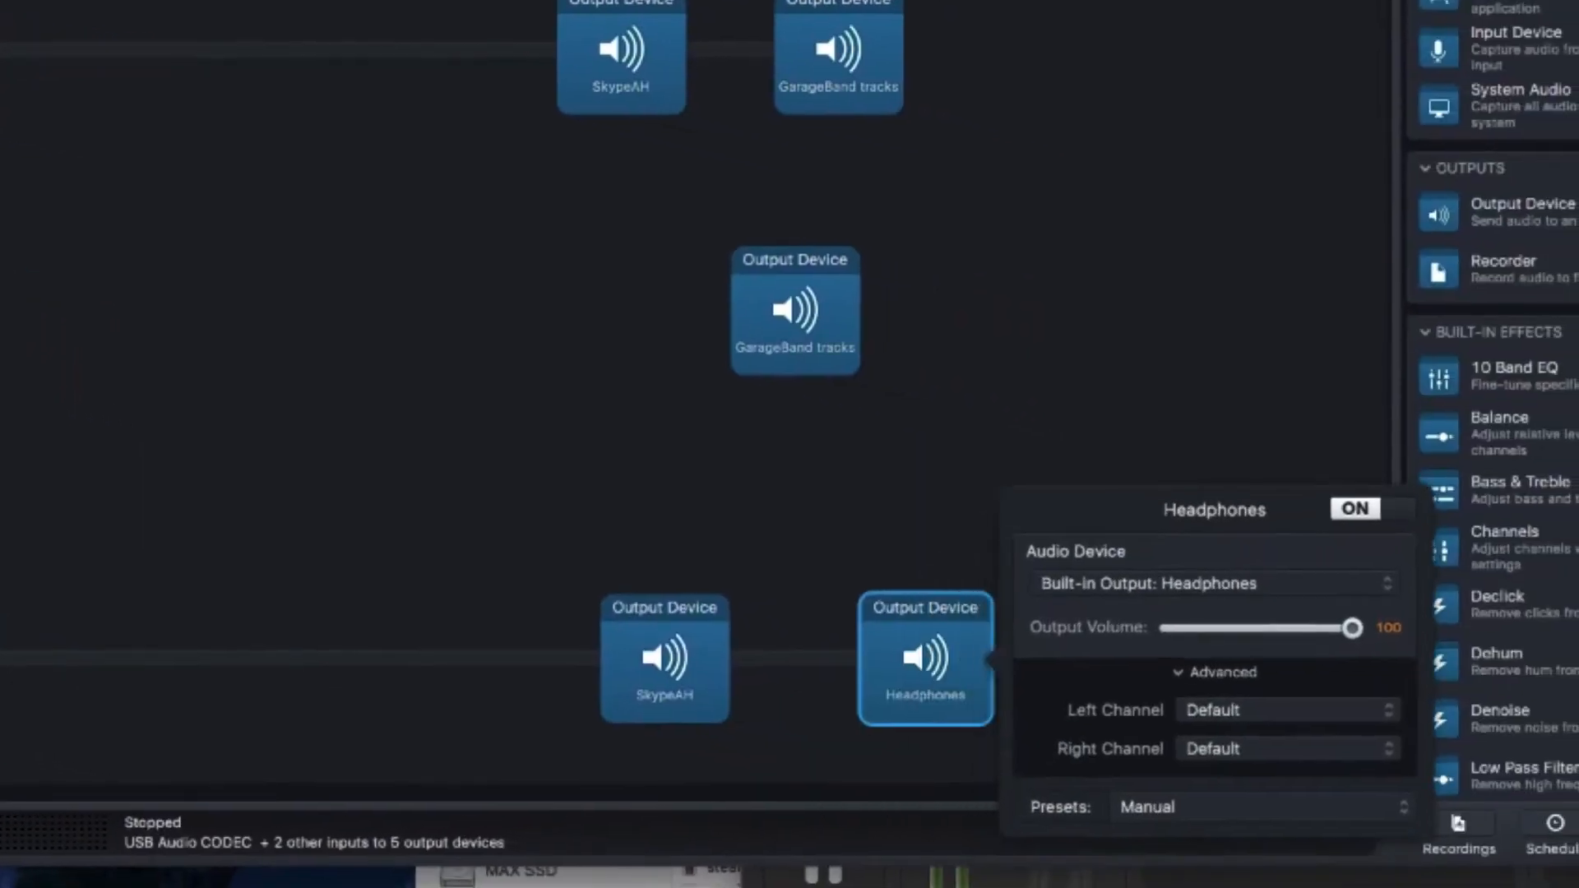
left_click(1282, 707)
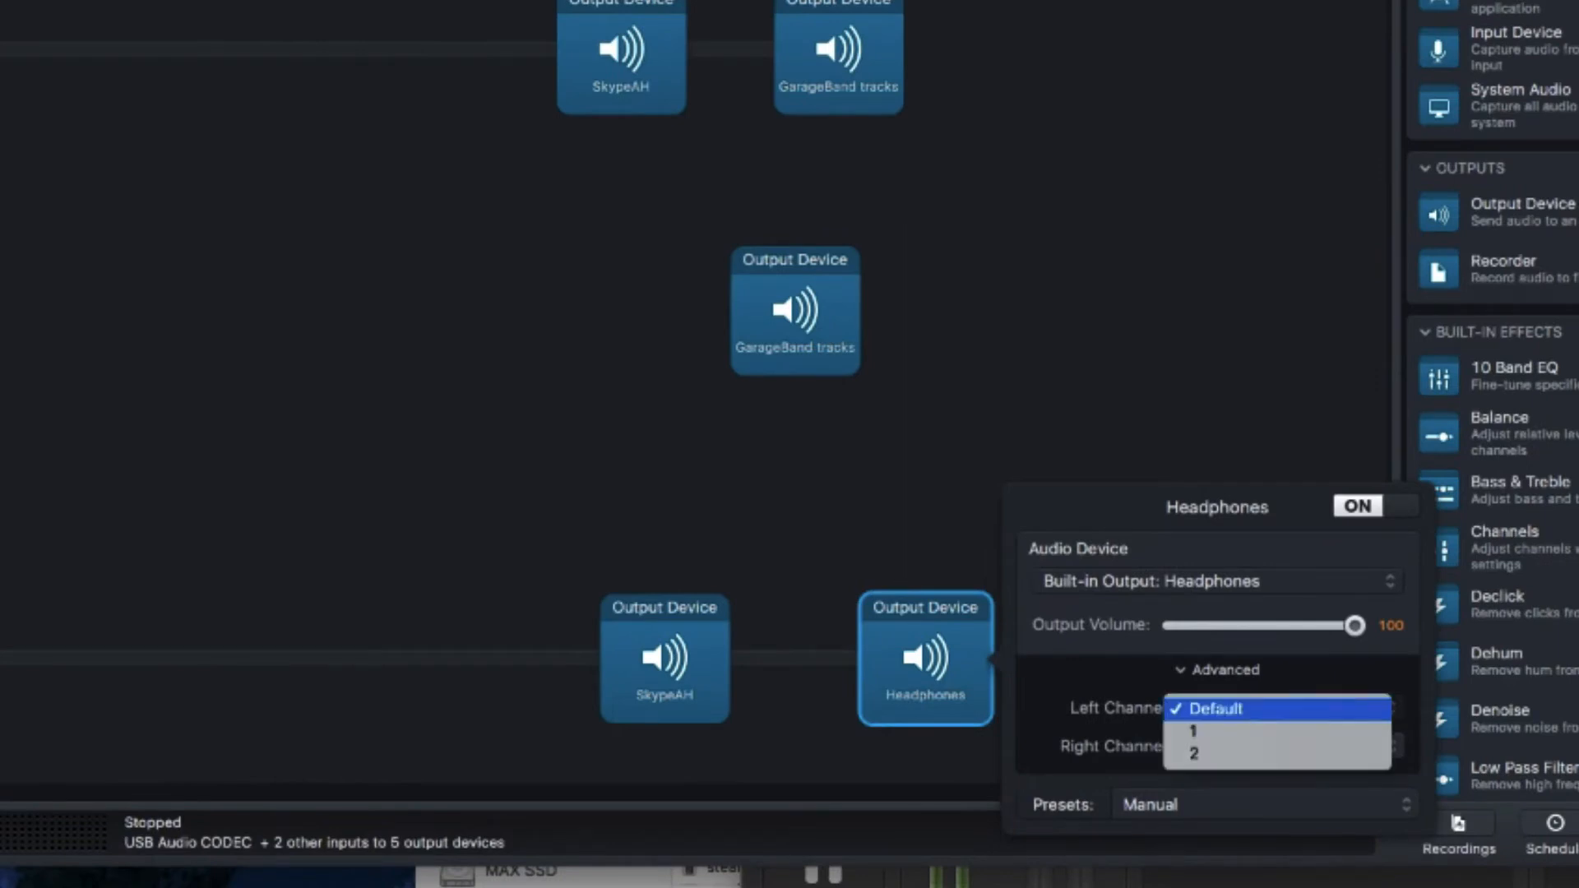
left_click(1279, 709)
left_click(1217, 580)
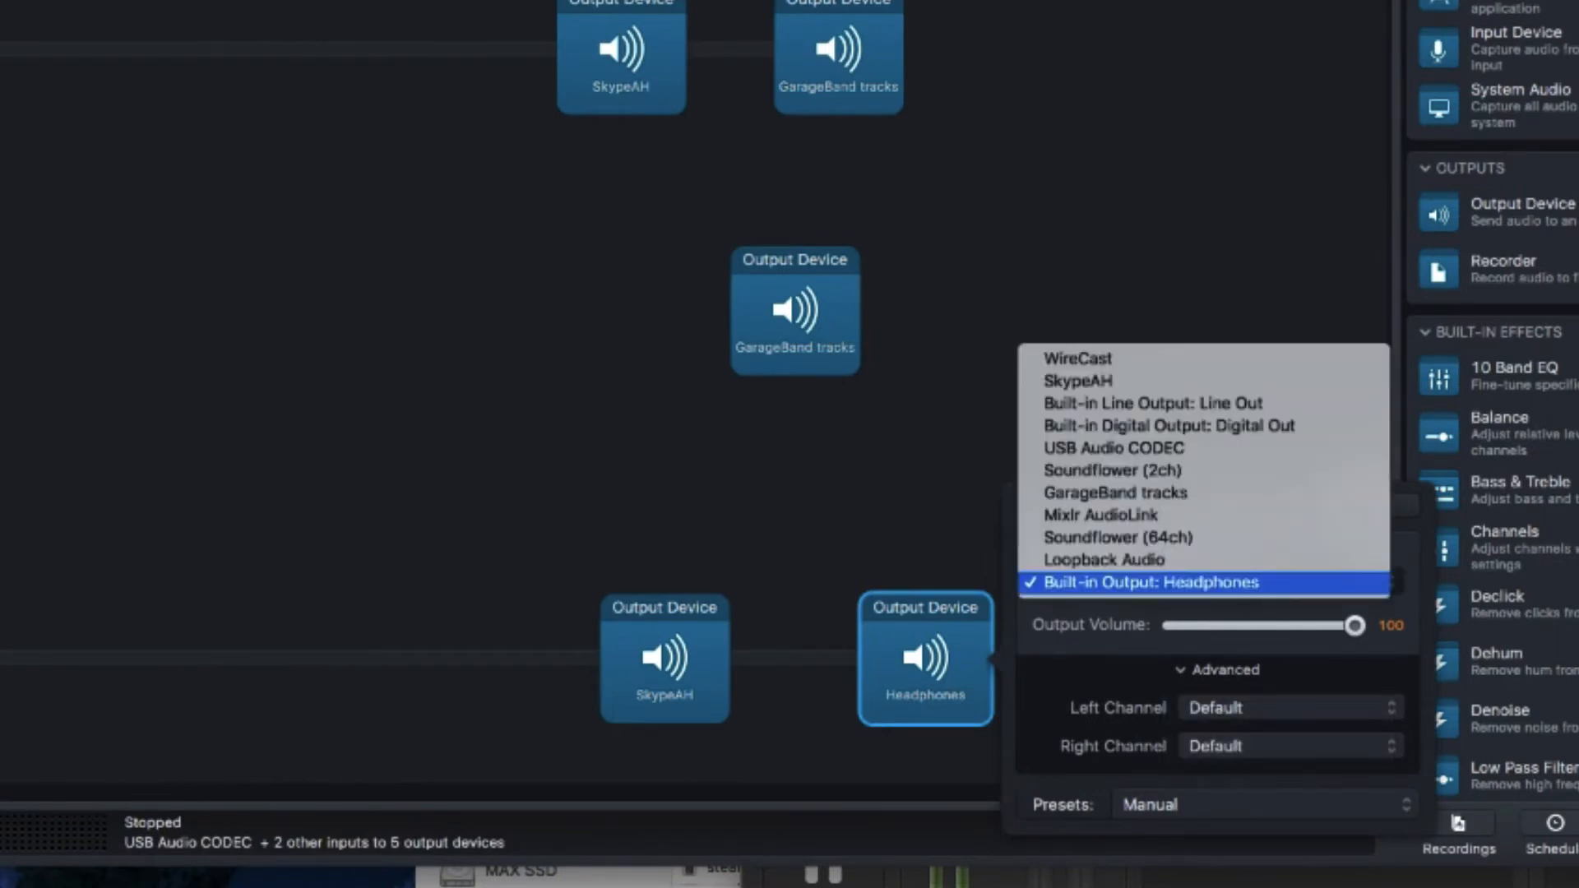
left_click(1115, 491)
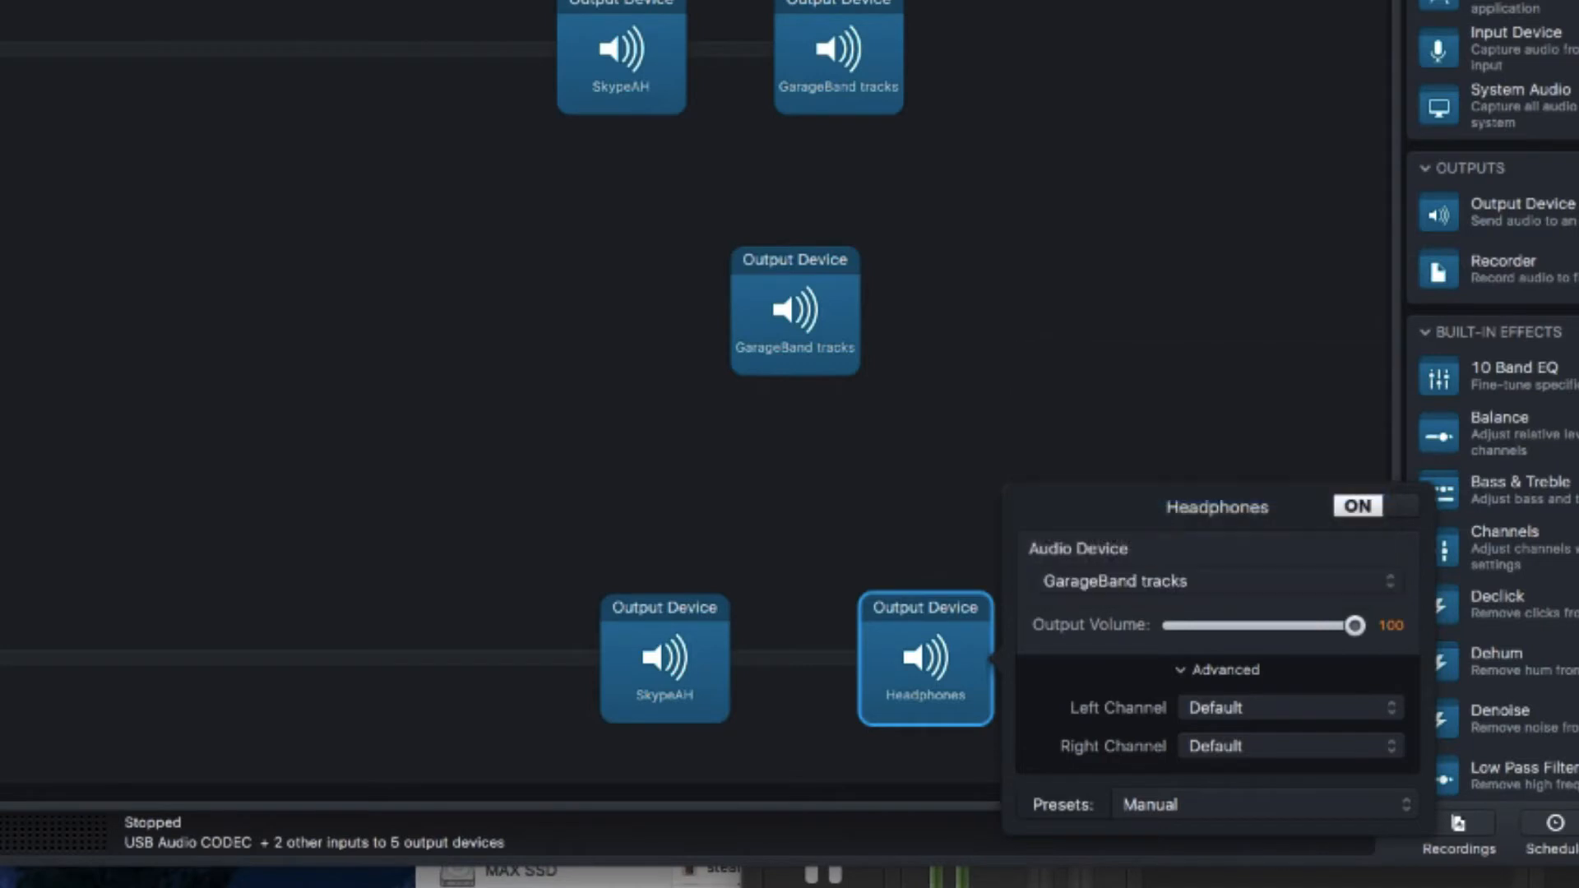
left_click(1283, 708)
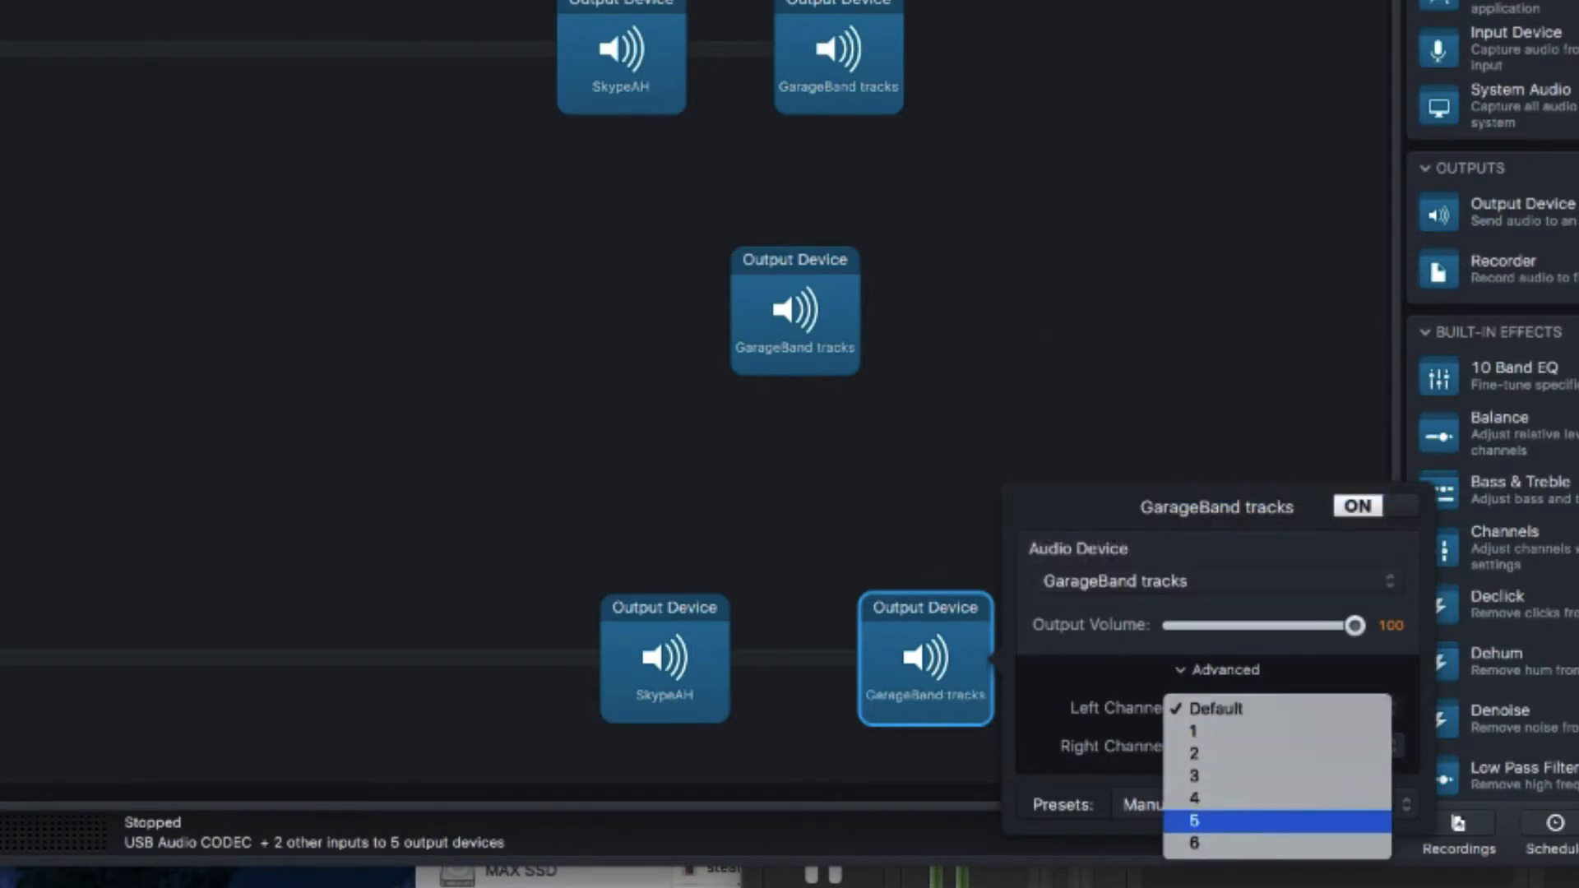
left_click(1233, 820)
left_click(1283, 746)
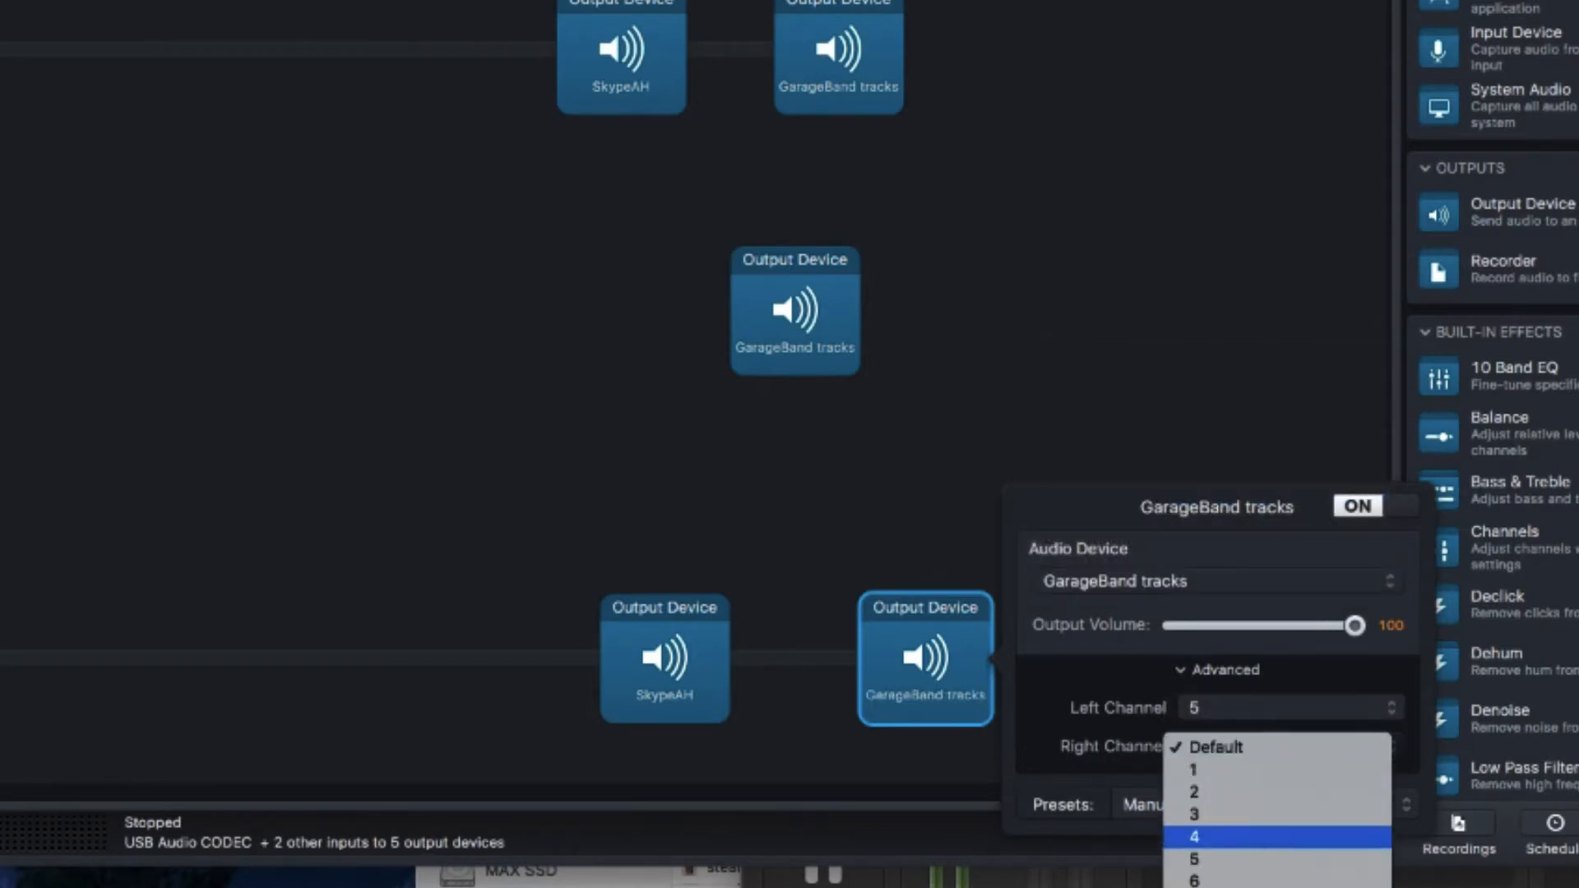
left_click(1234, 874)
key("Escape")
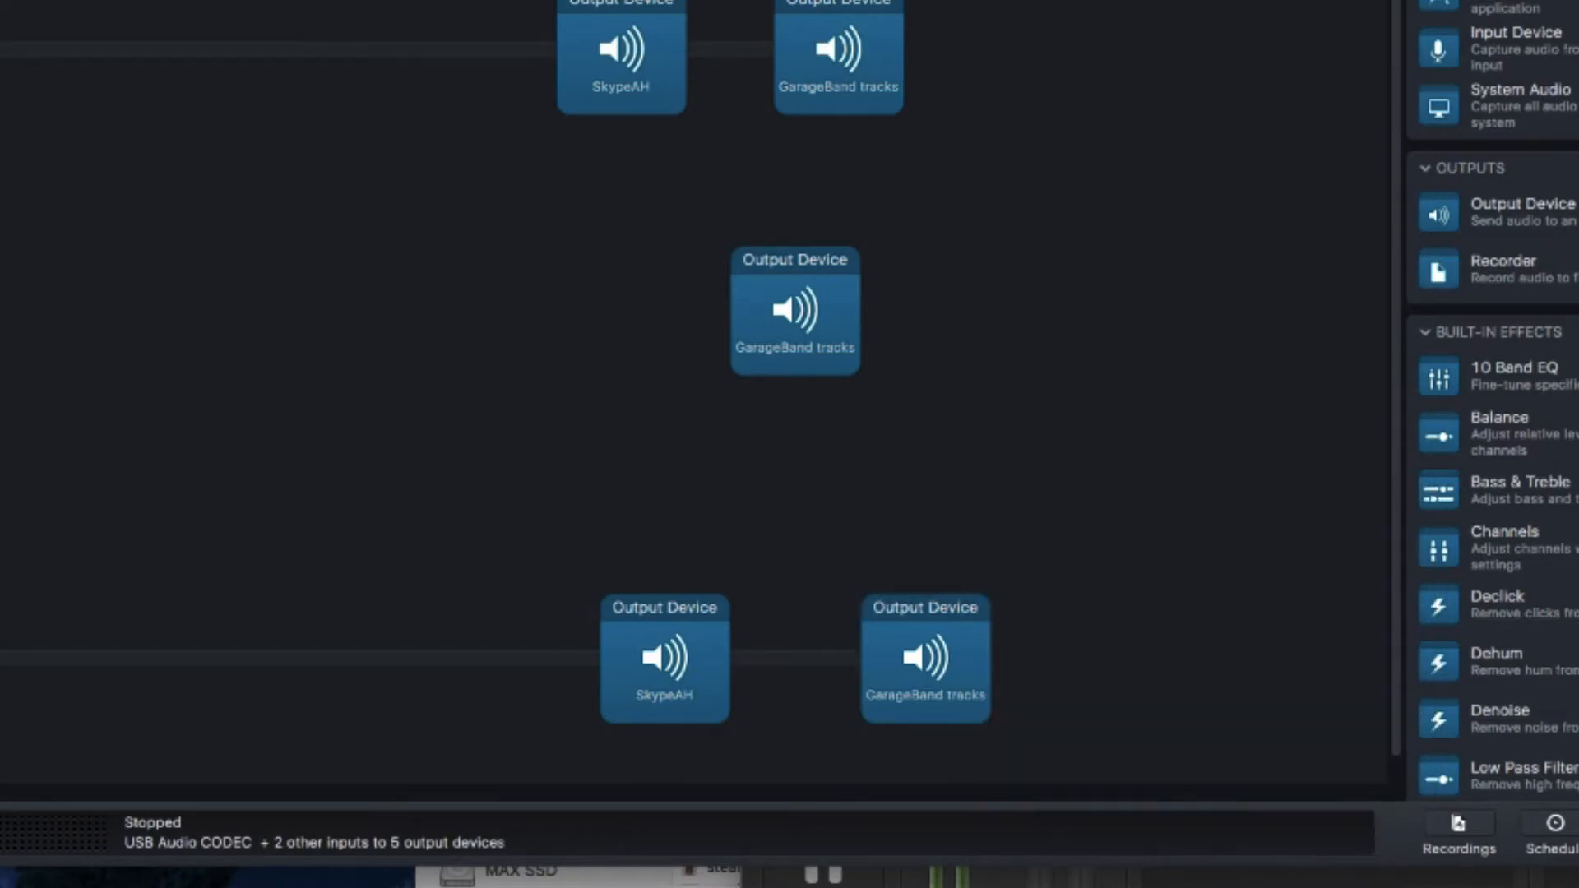
- Move the Skype application block close to its GarageBand tracks output block so that only these two connect
left_click_drag(796, 310, 430, 310)
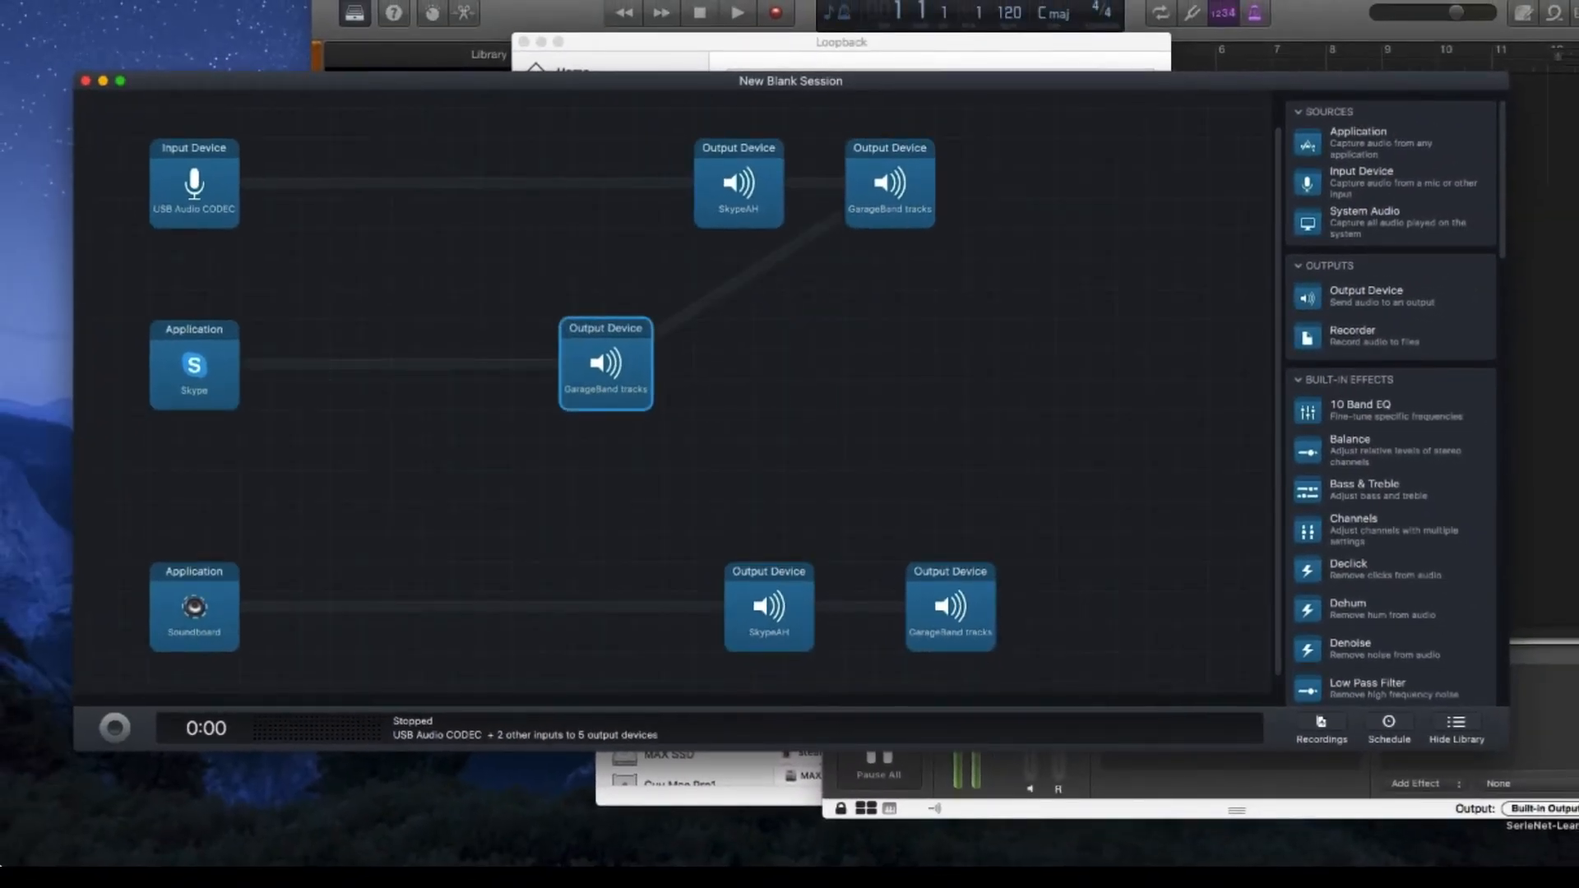
left_click_drag(605, 362, 860, 365)
left_click_drag(194, 364, 587, 364)
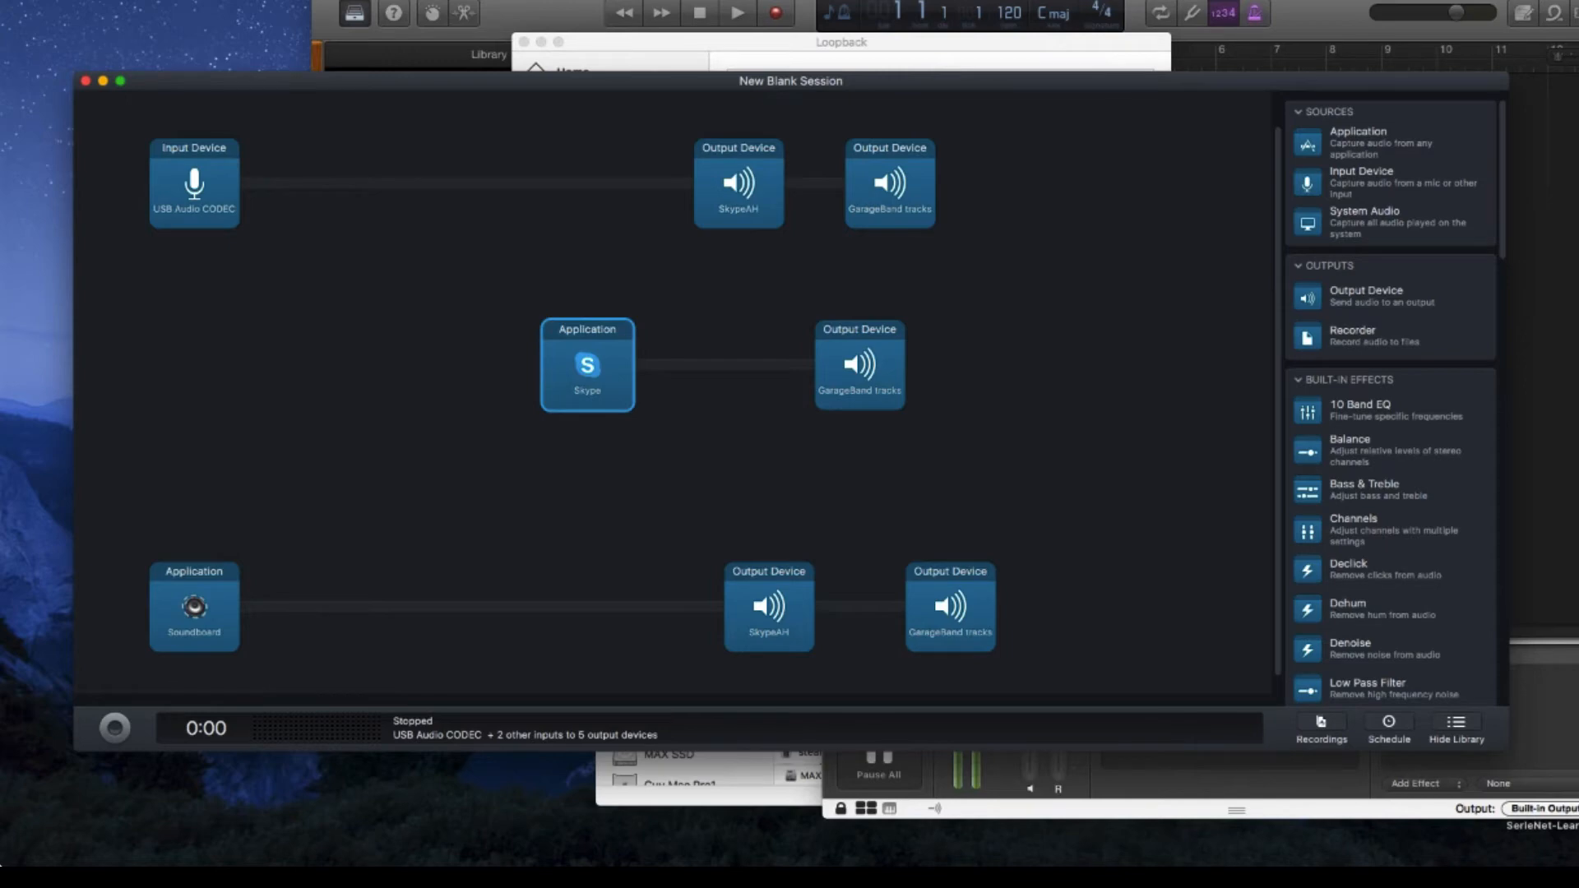
- Browse the block library through the built-in effects and meters to the Audio Unit effects
scroll(1389, 399, "down", 5)
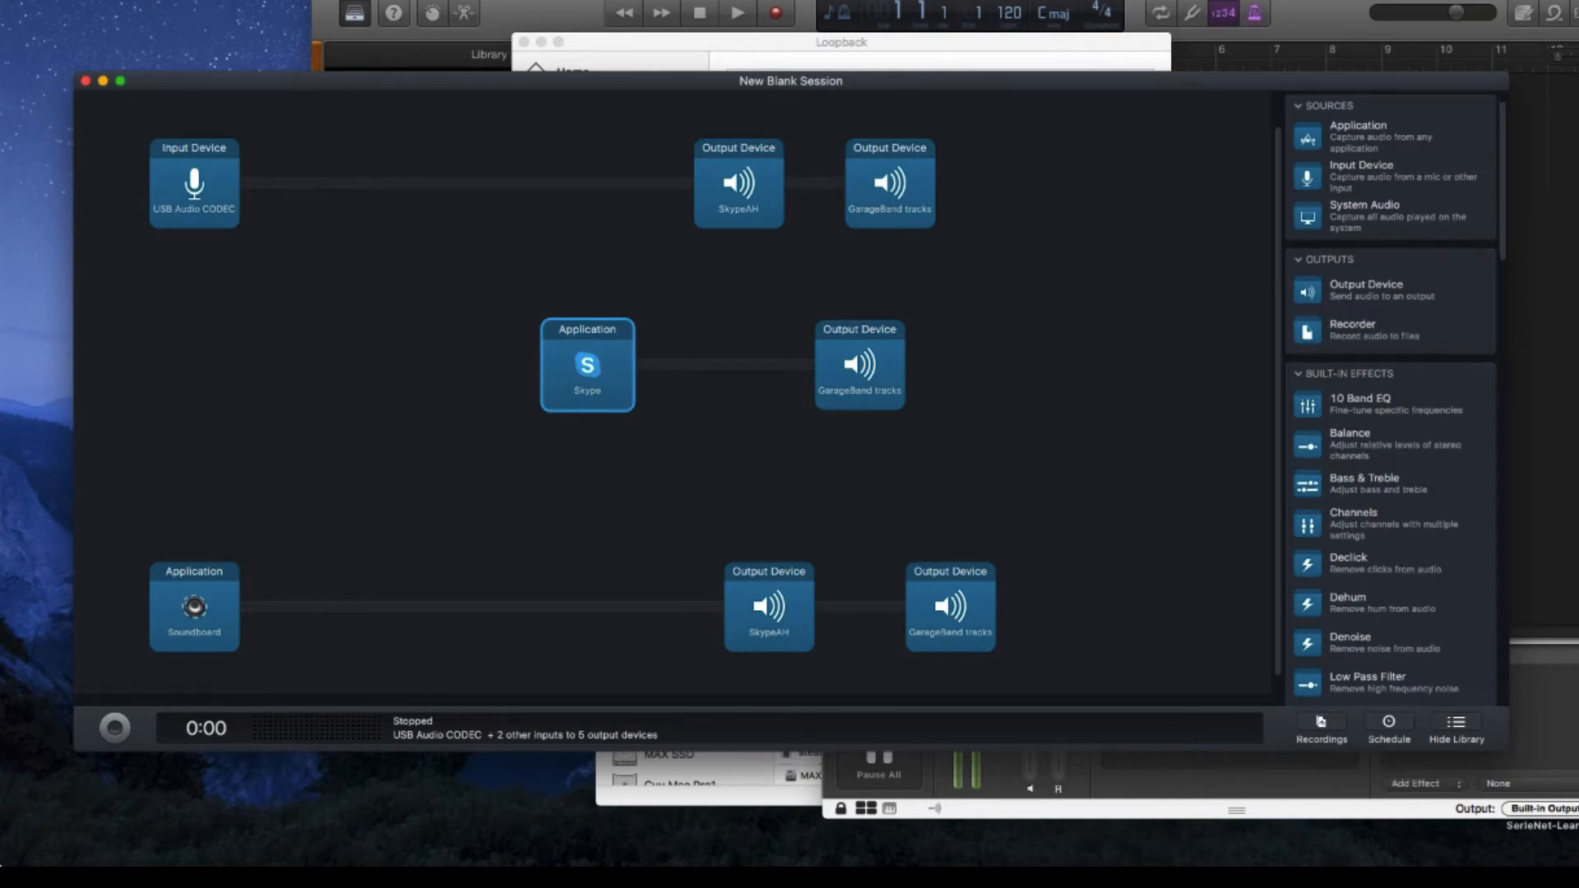
scroll(1389, 398, "down", 4)
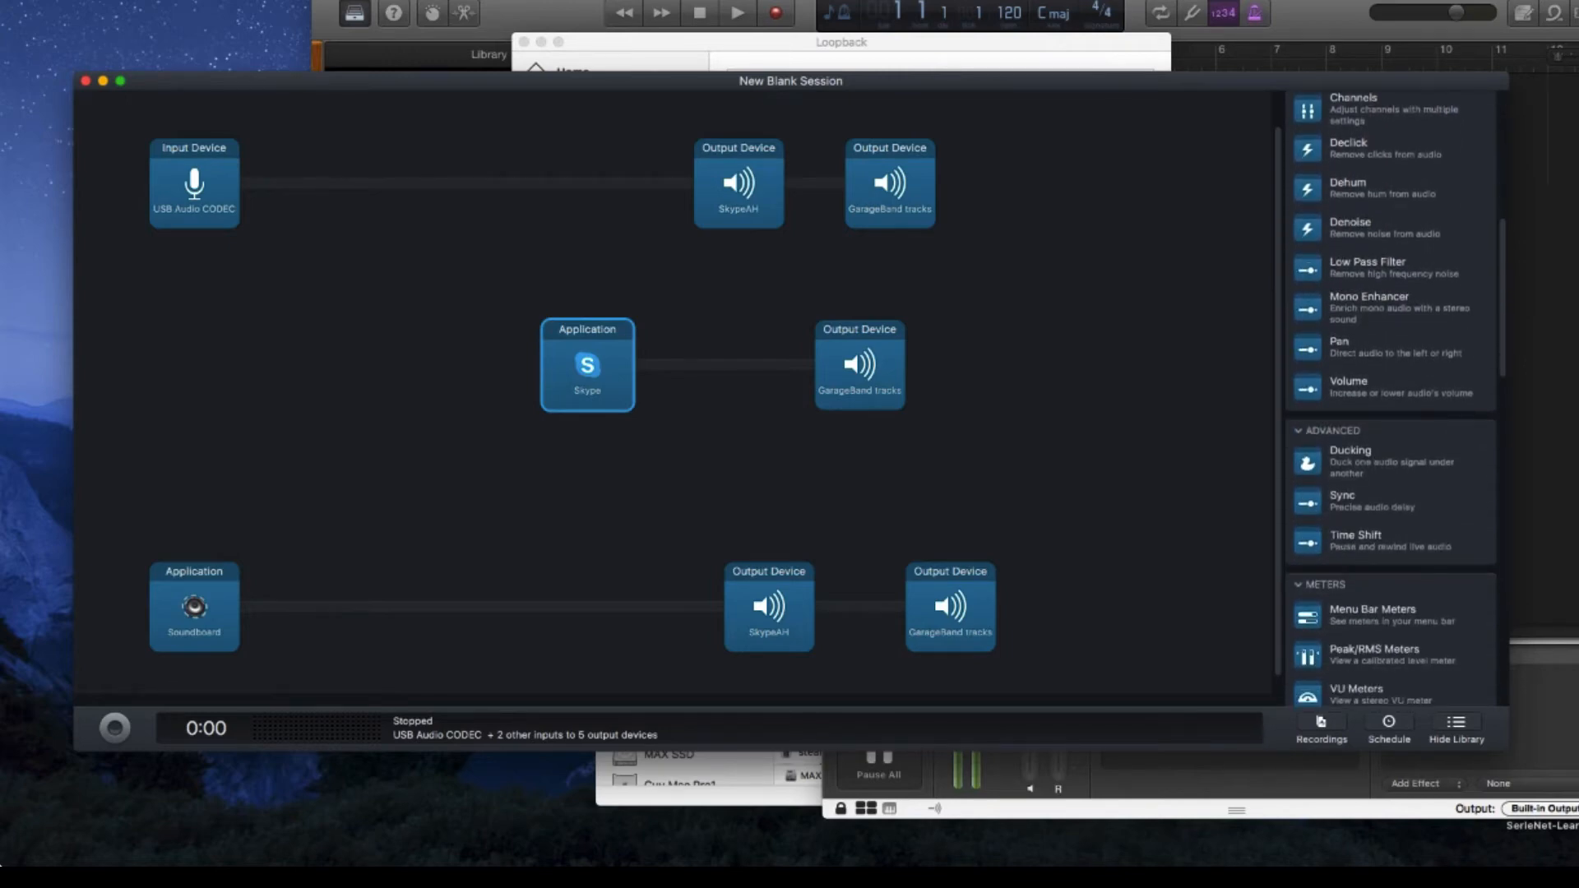
scroll(1389, 399, "down", 4)
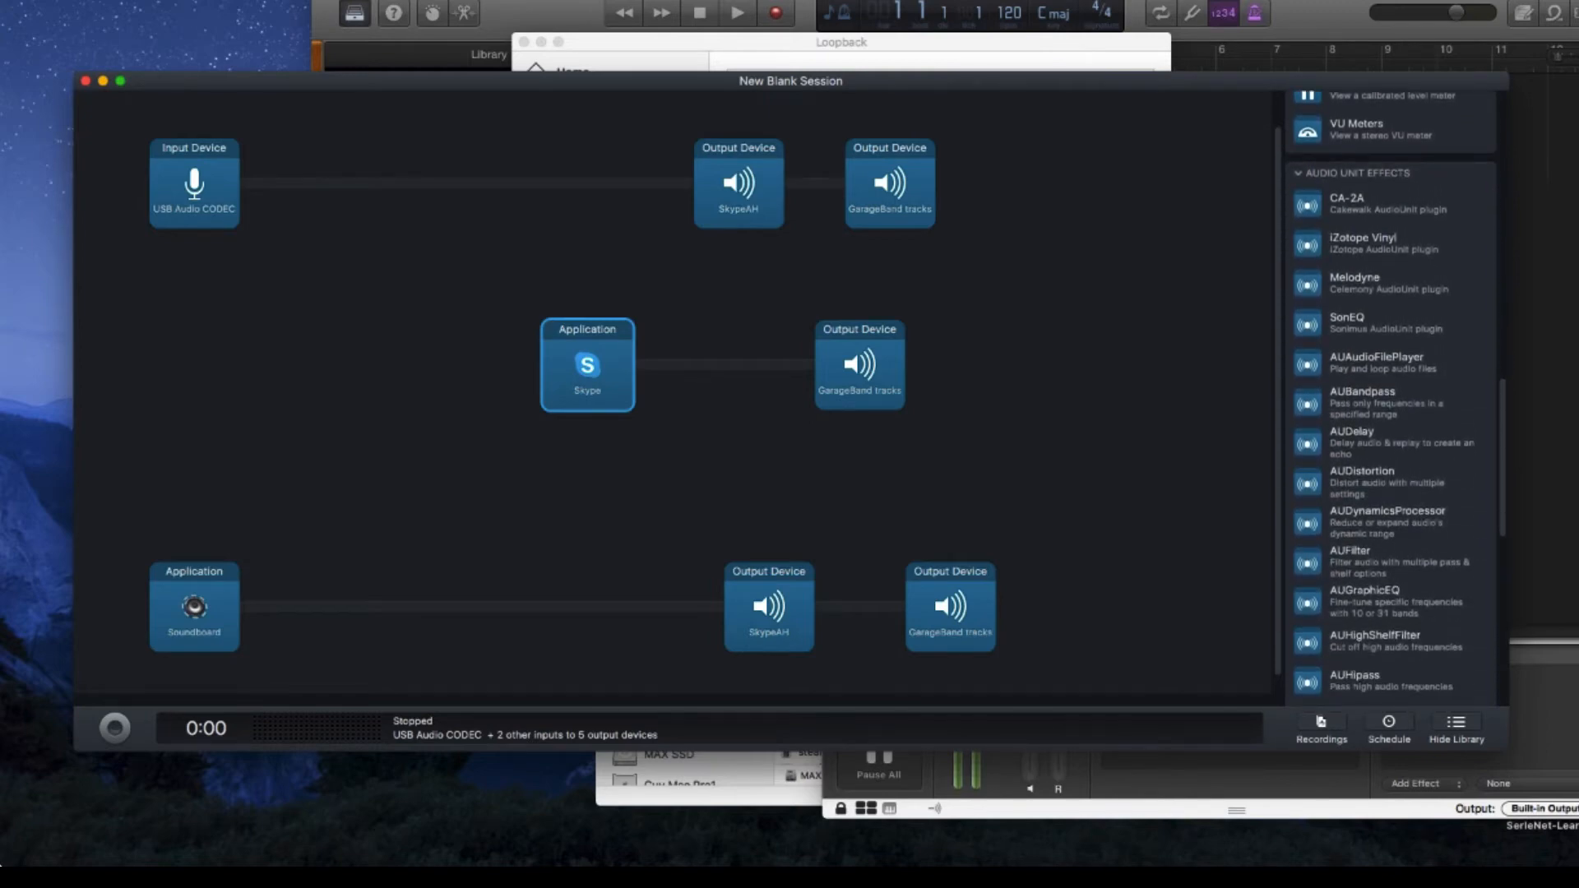
- Insert an AUDynamicsProcessor effect after the microphone input and another between Skype and its GarageBand tracks output
scroll(1390, 398, "down", 3)
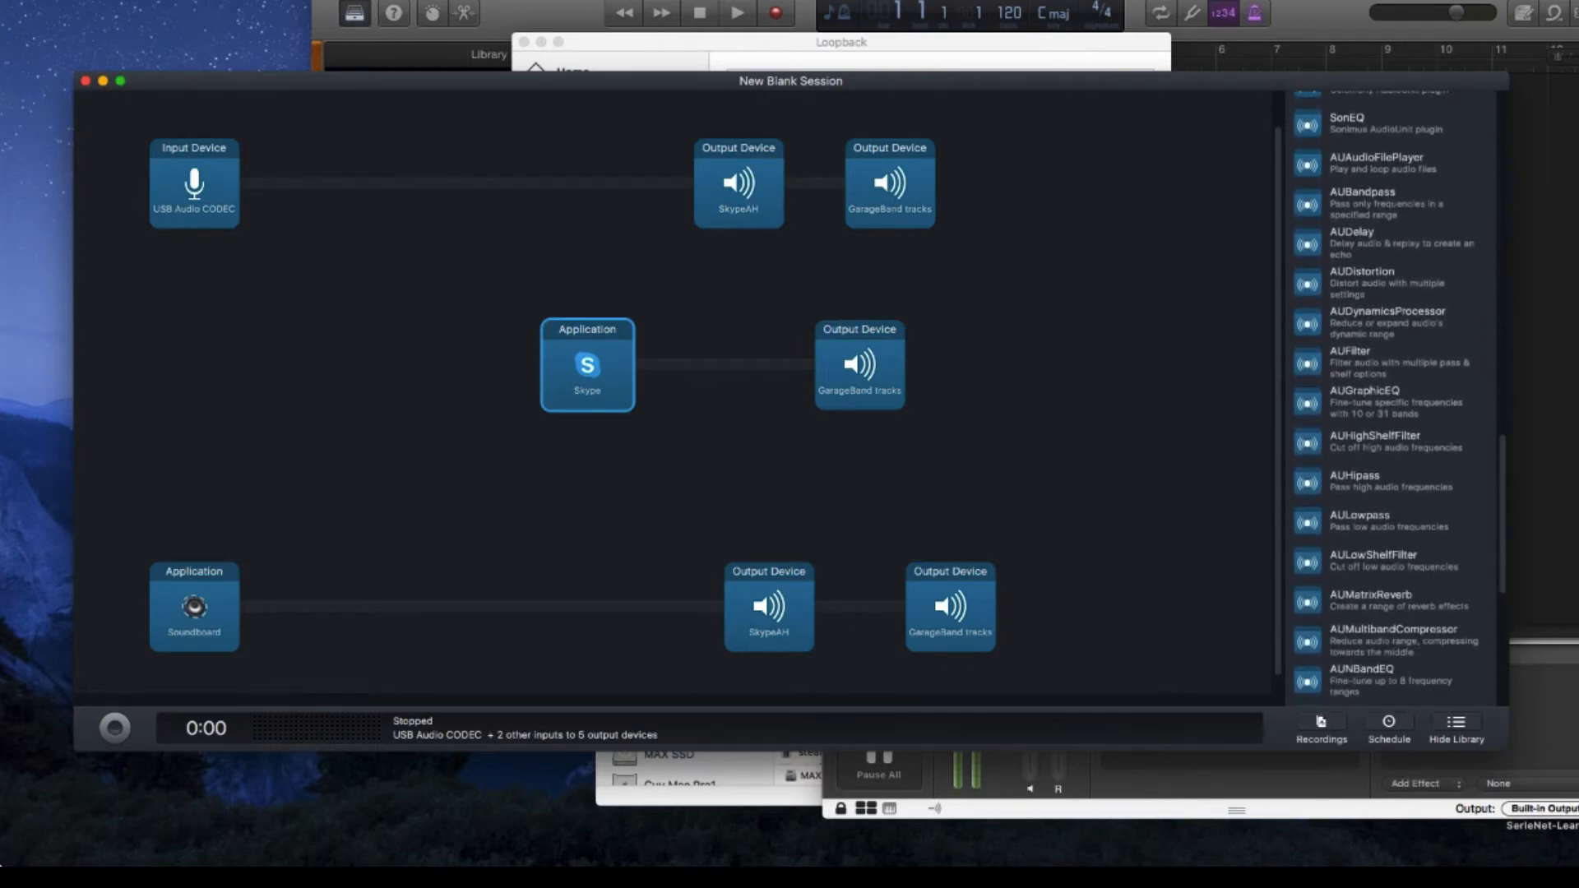
left_click_drag(1307, 324, 326, 208)
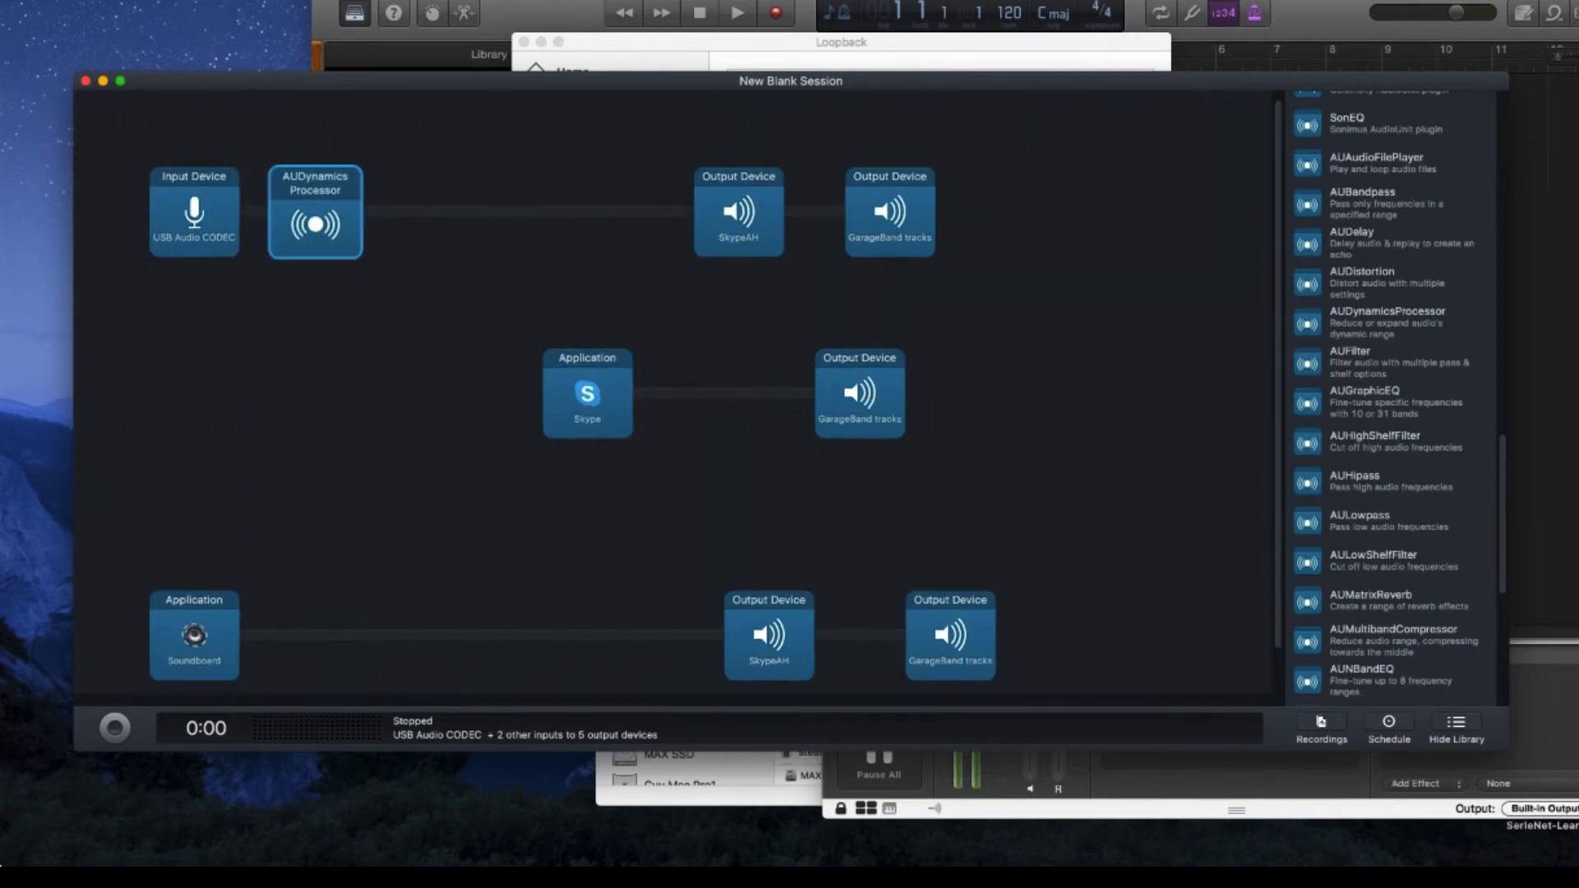
left_click_drag(1307, 324, 712, 395)
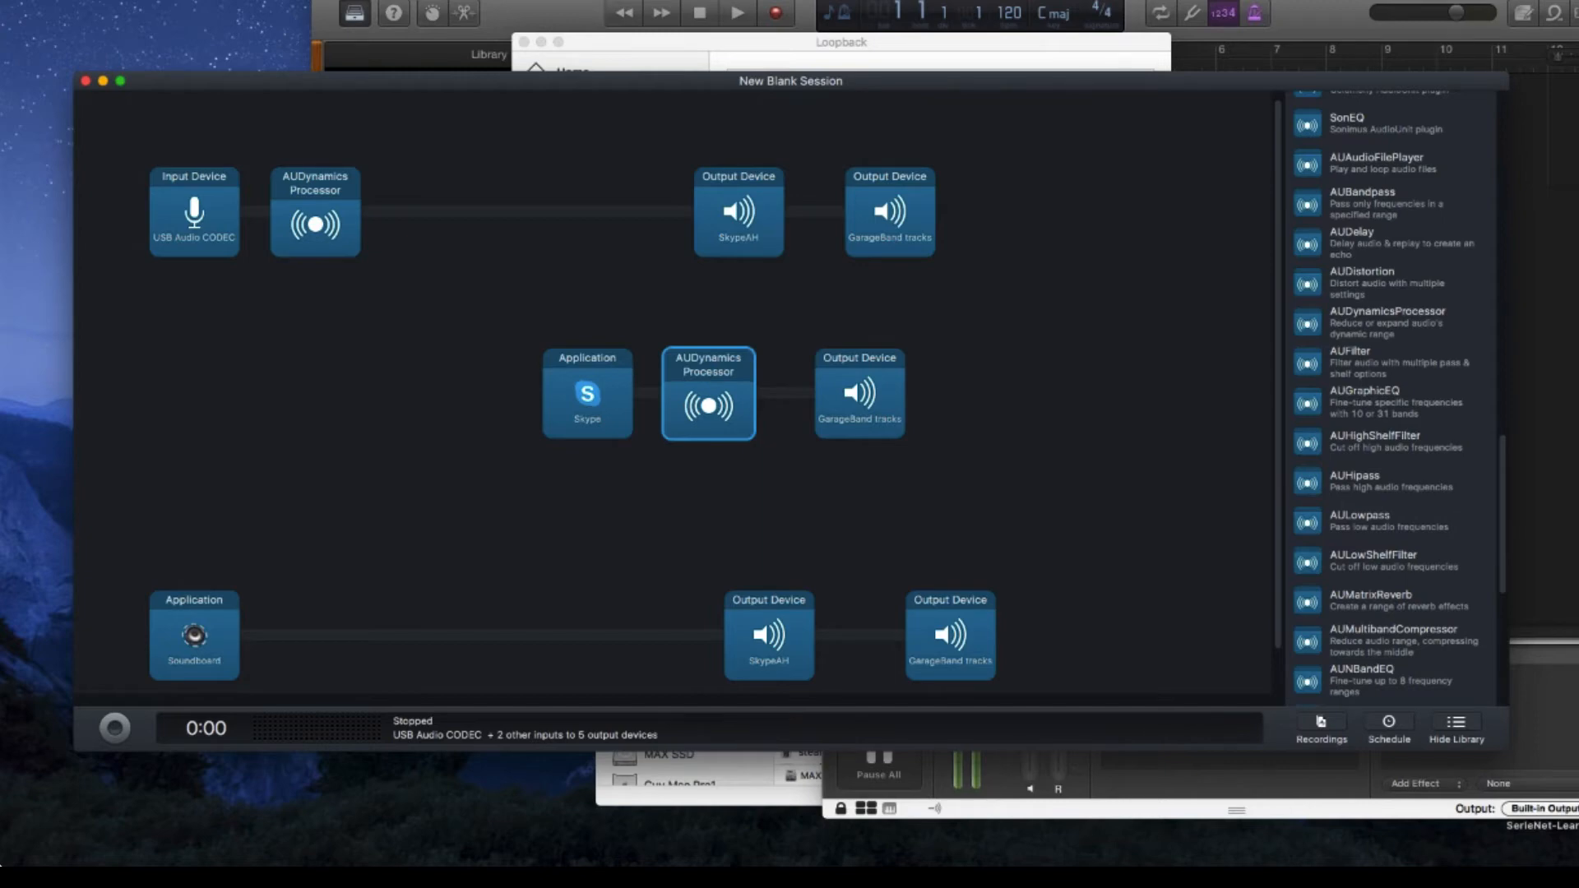
- Shape the microphone row's dynamics curve with a noise gate below about -59 dB, a -22.1 dB compression threshold and 17.27 dB headroom
left_click(315, 218)
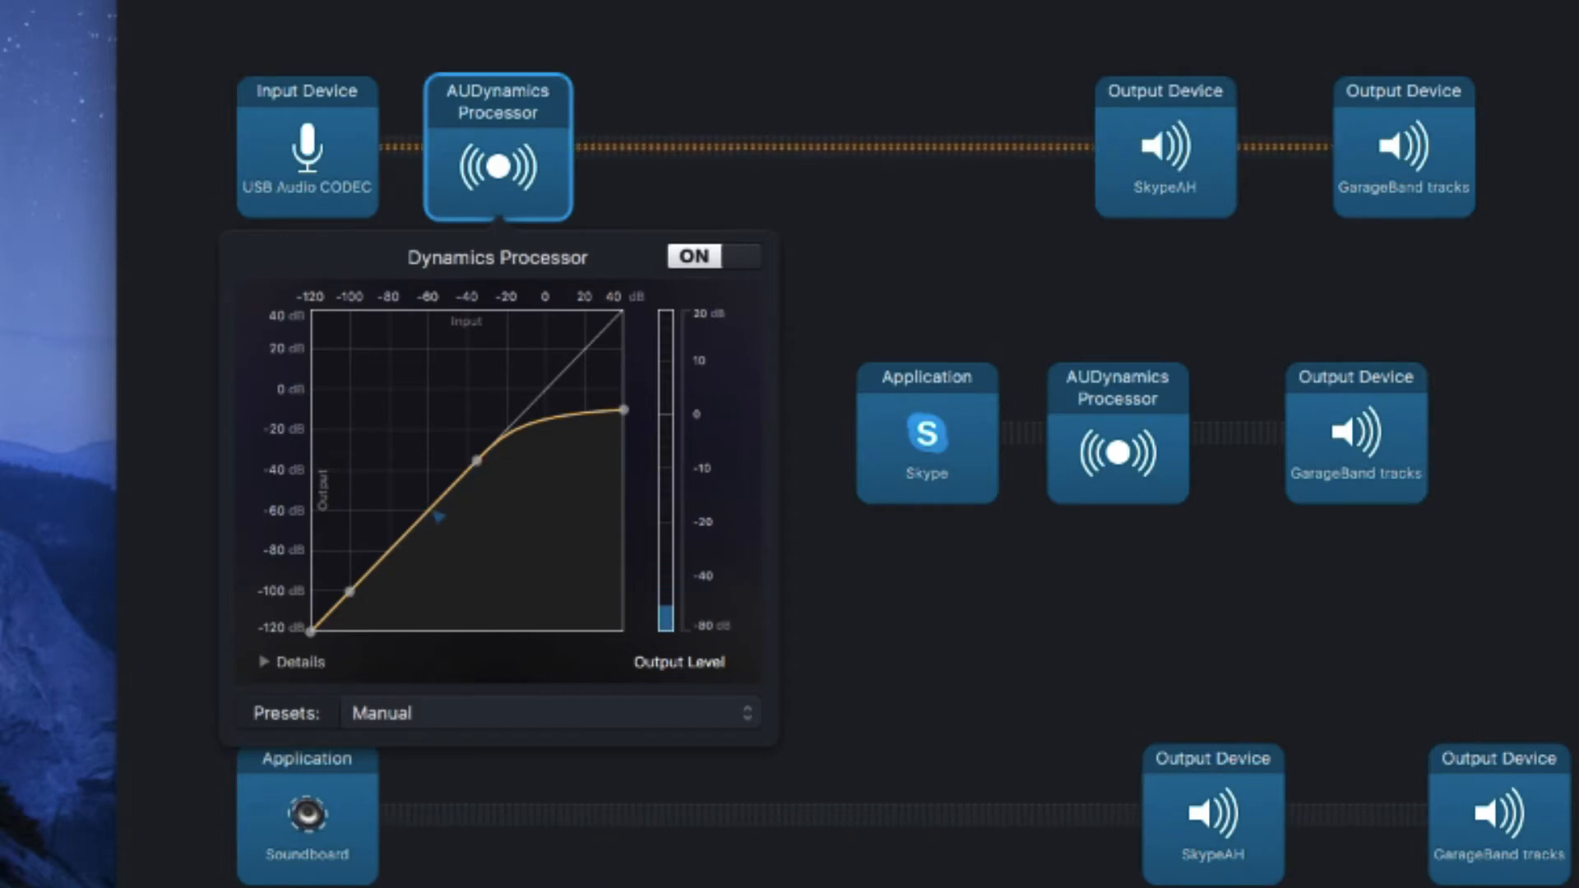
left_click_drag(350, 591, 429, 509)
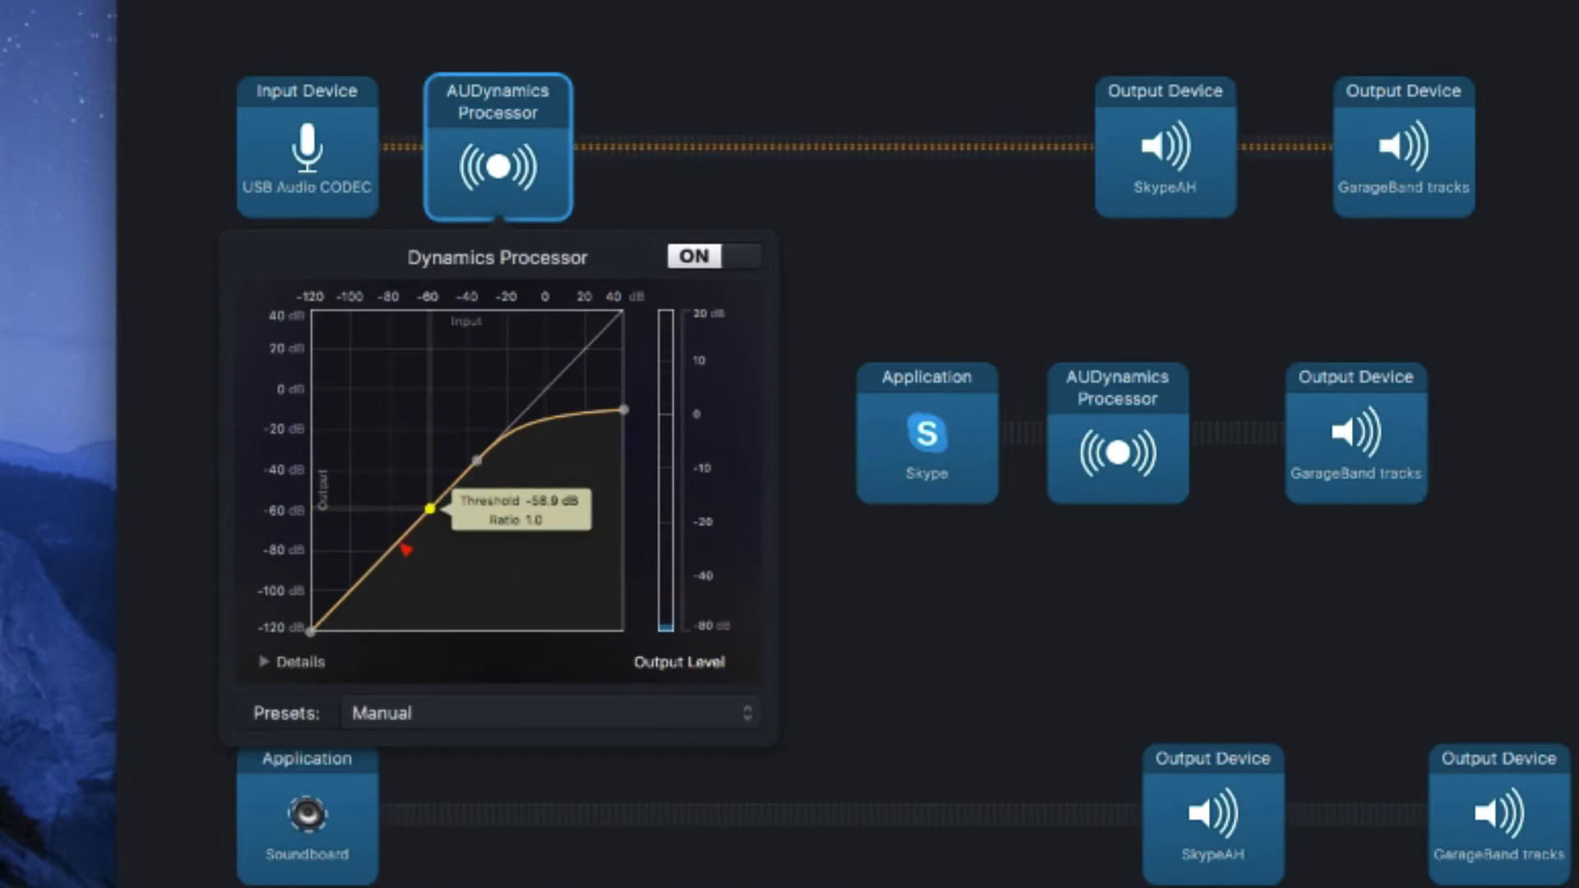
left_click_drag(477, 460, 502, 434)
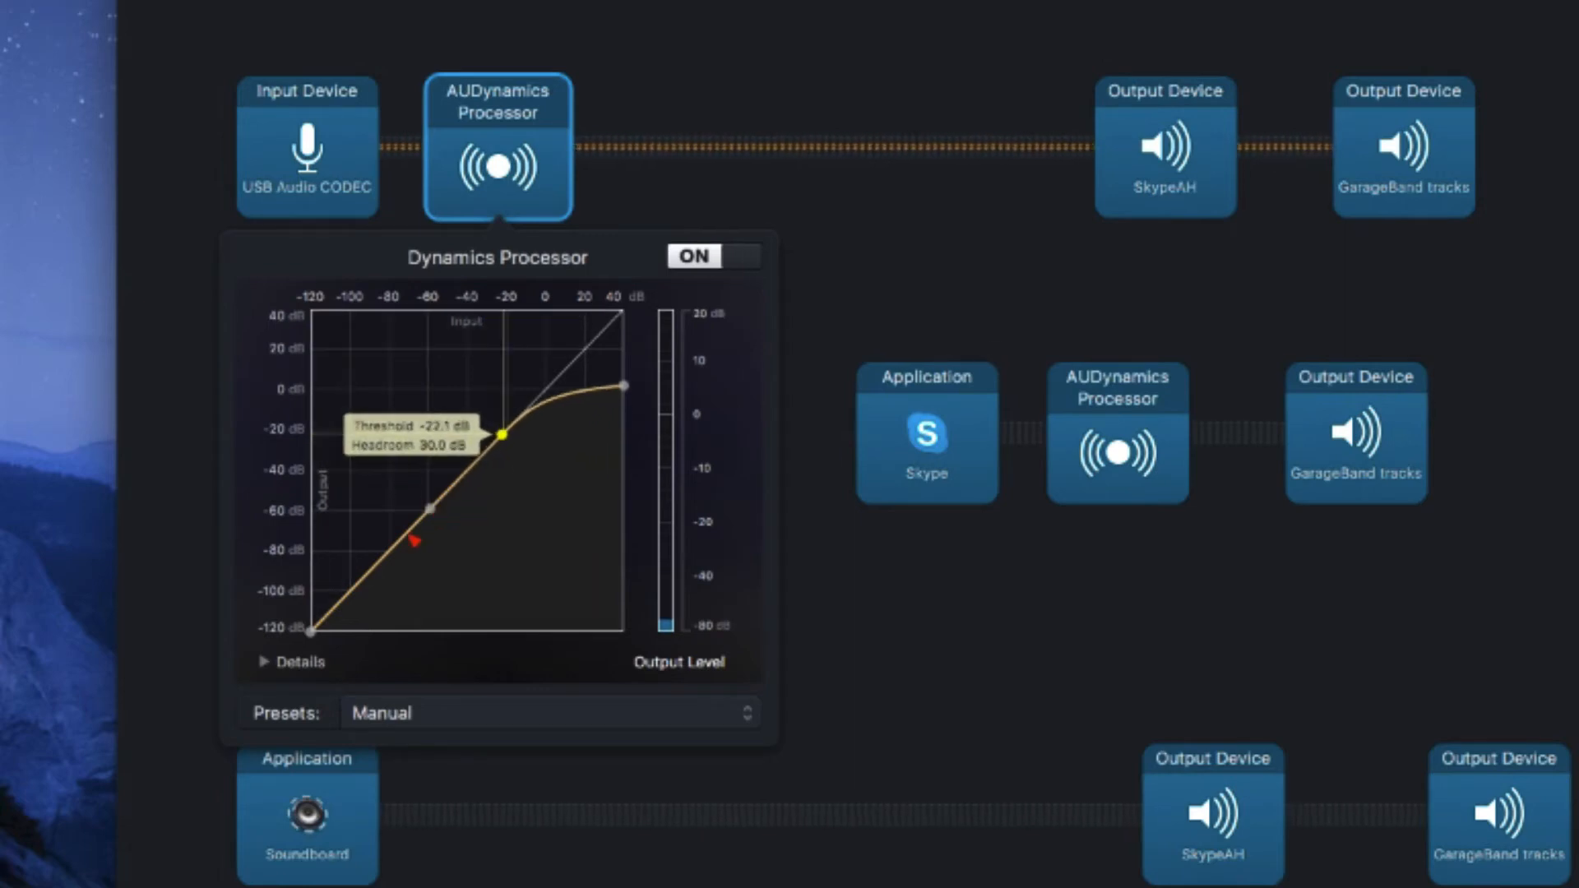
left_click_drag(623, 386, 623, 404)
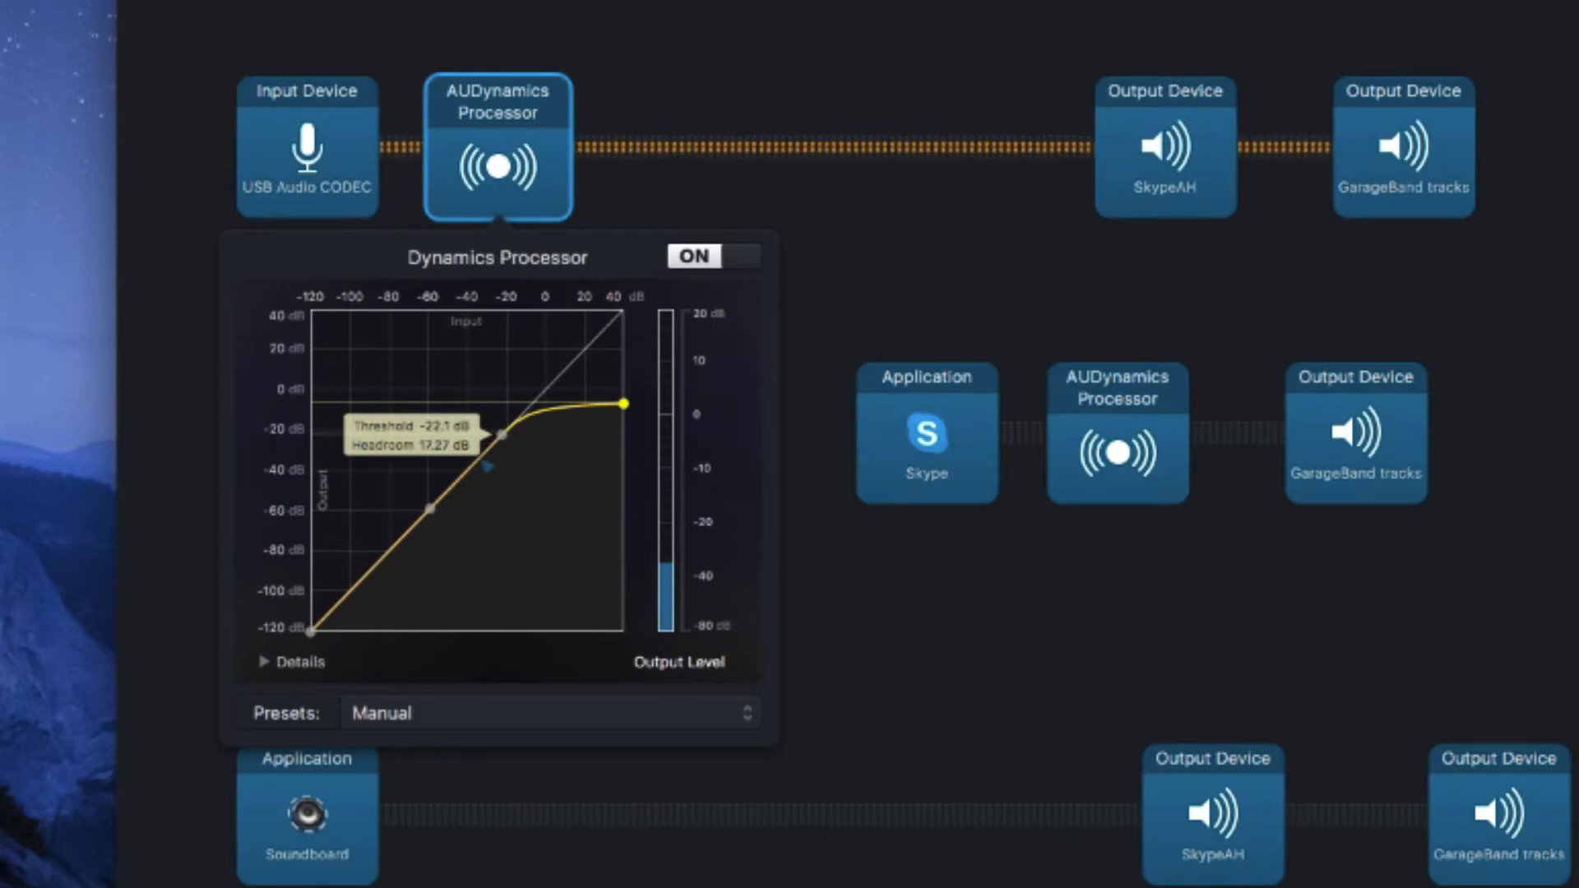
left_click_drag(400, 539, 444, 533)
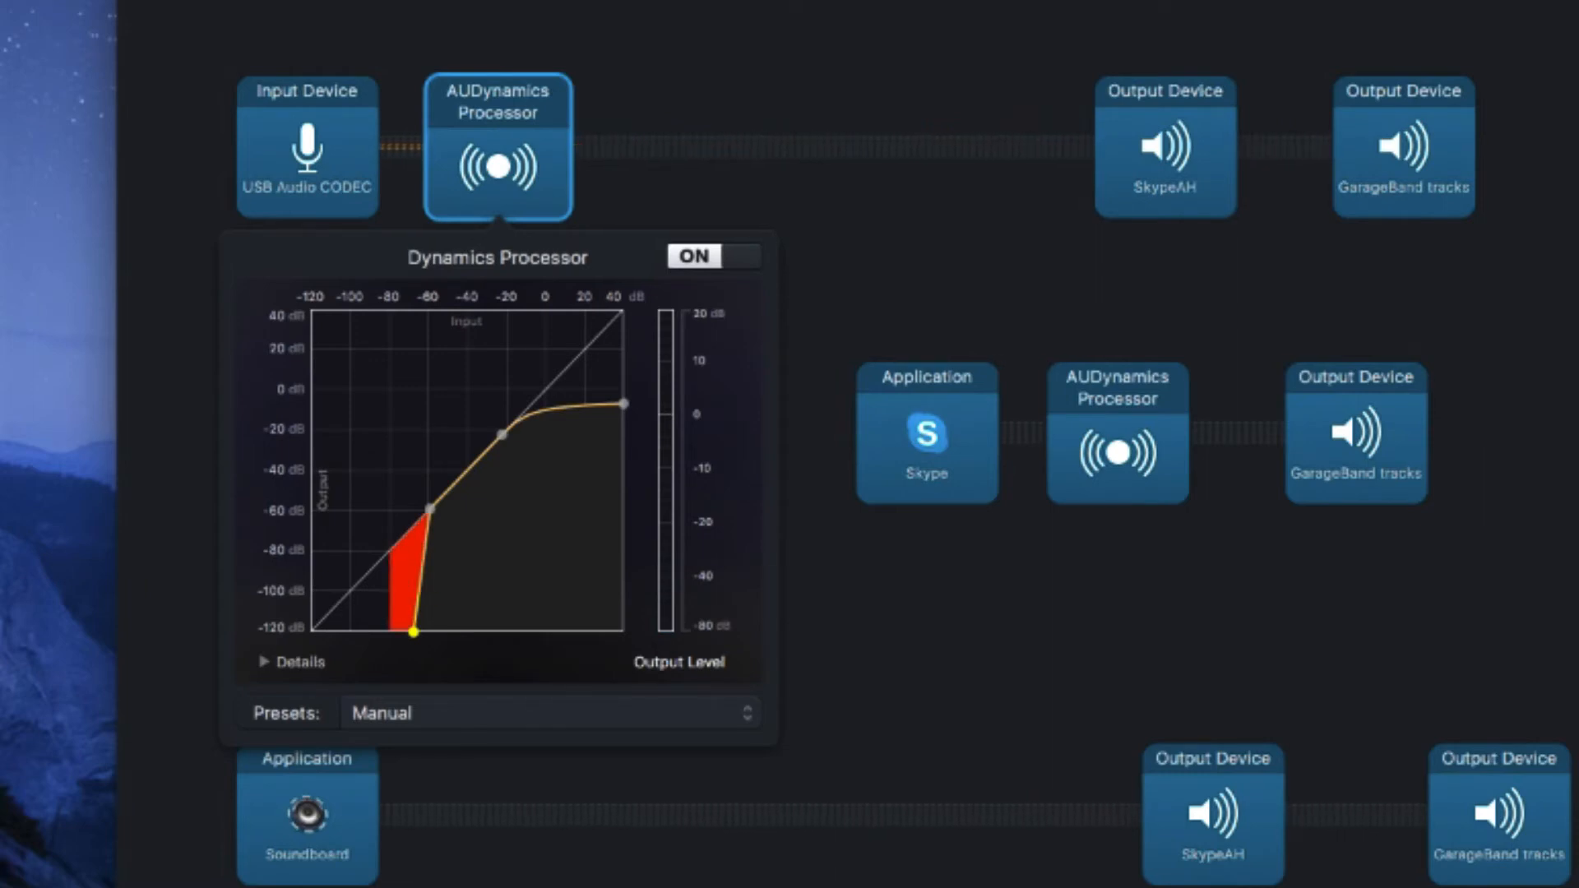
key("Escape")
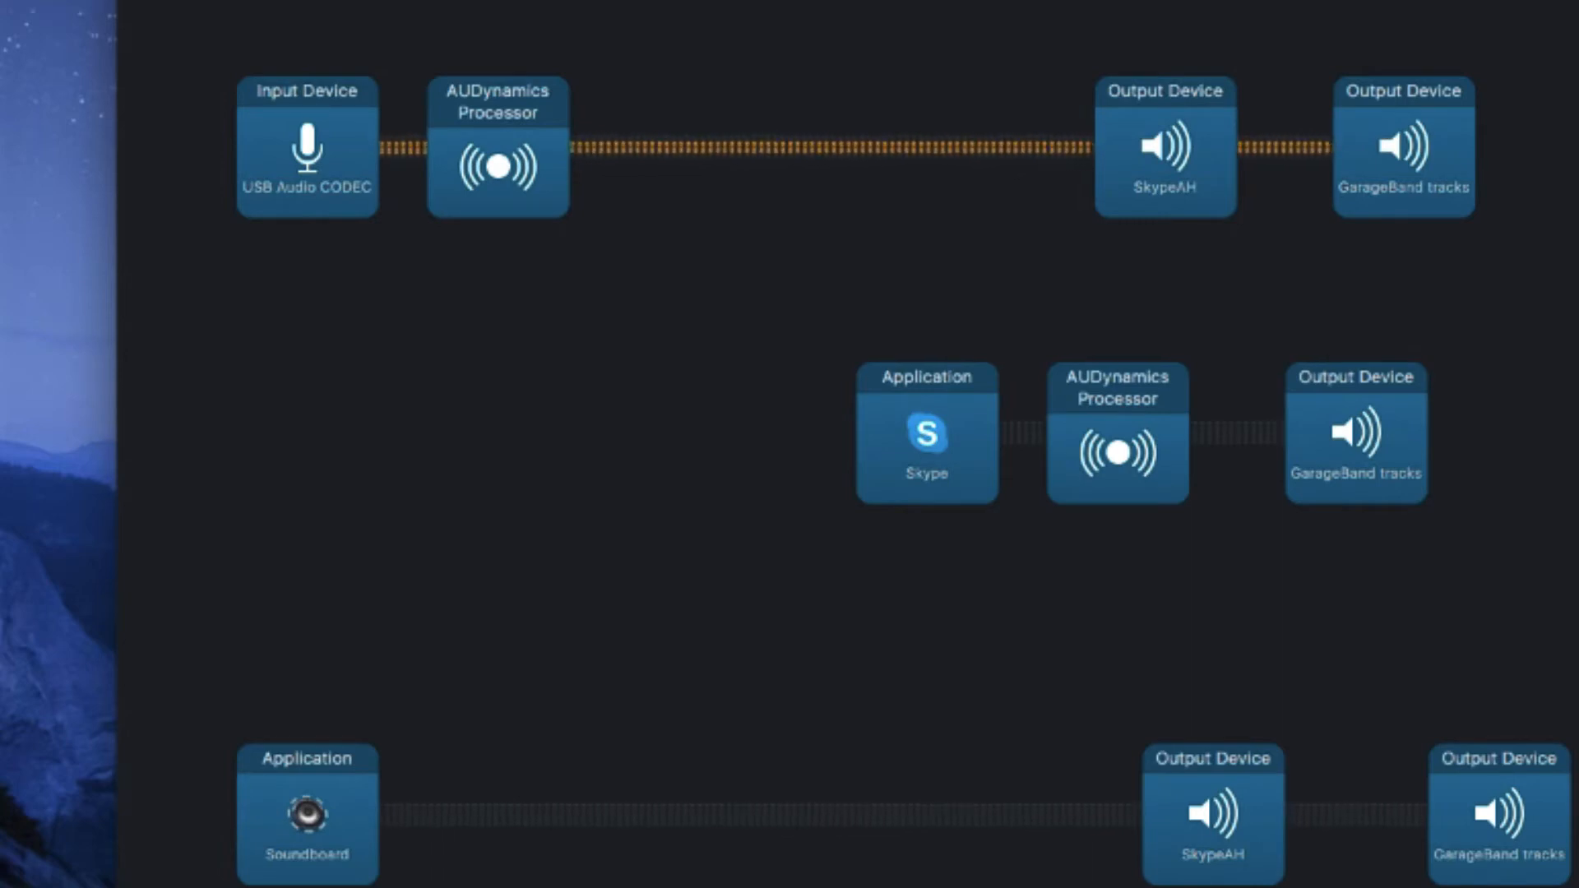
- Move the Skype block away from its AUDynamicsProcessor and insert a second AUDynamicsProcessor between them
left_click_drag(926, 433, 588, 433)
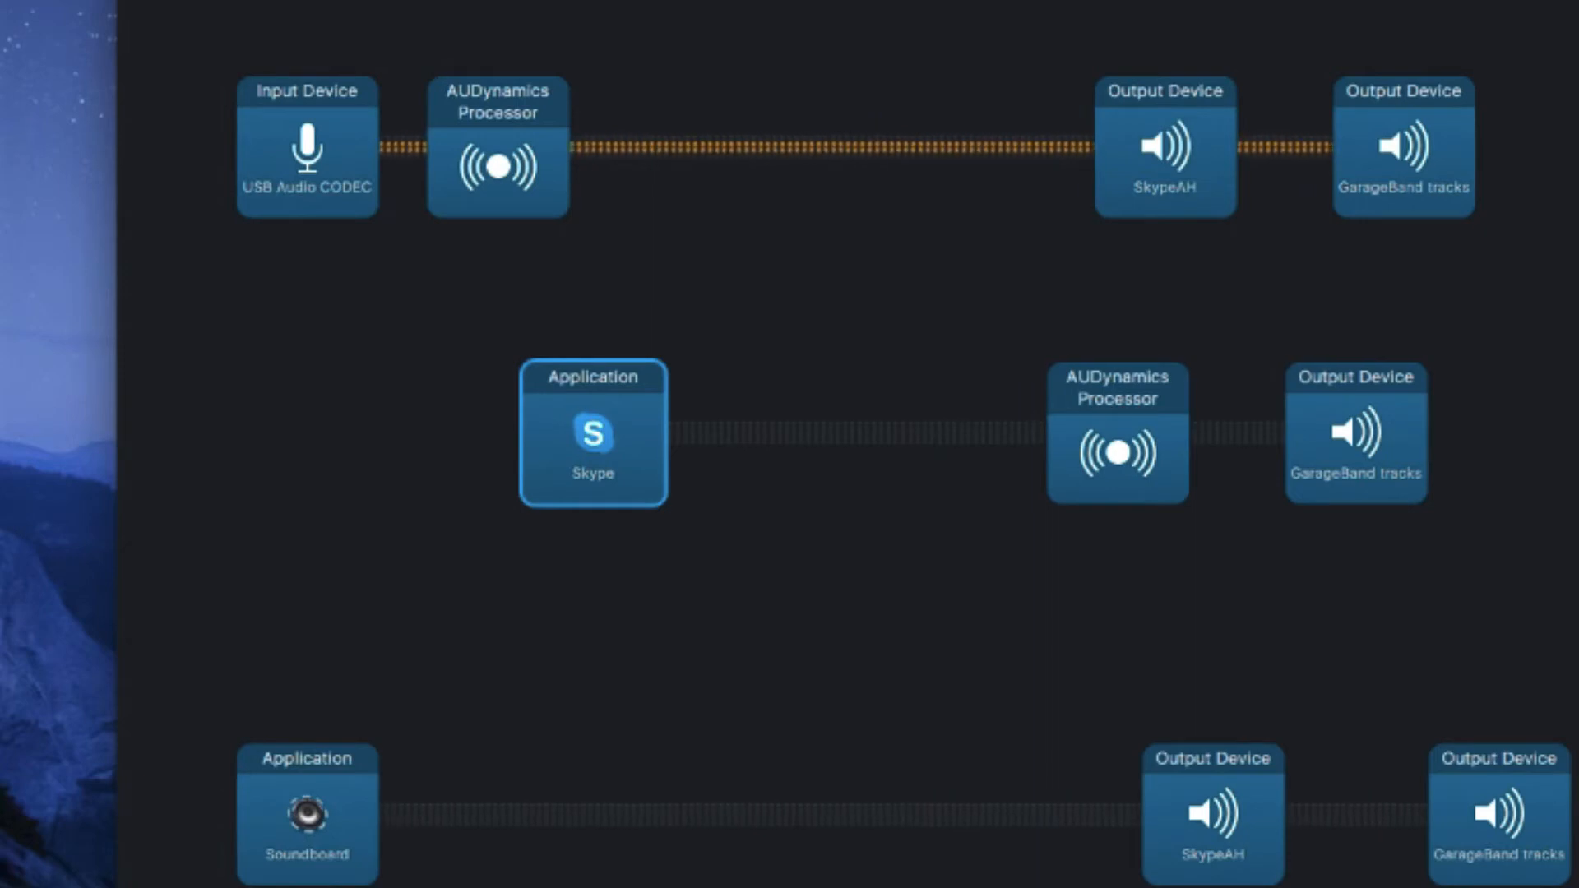
left_click_drag(1575, 354, 838, 434)
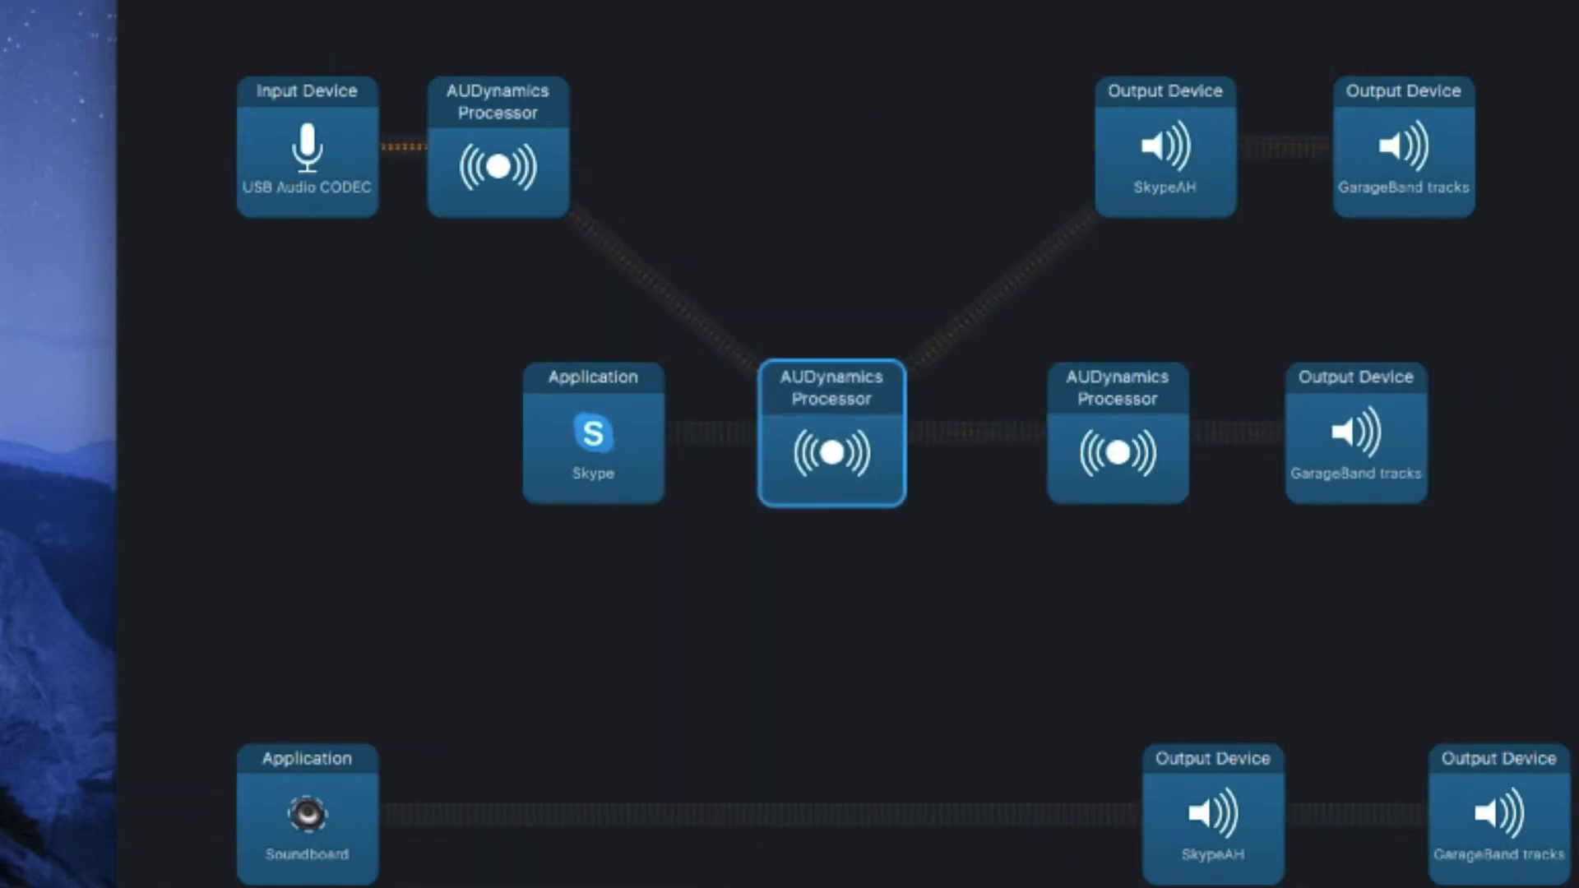
- Lower the Skype row's four blocks and place the Soundboard block closer to its outputs so the three rows no longer cross-connect
left_click_drag(593, 433, 592, 480)
left_click_drag(832, 434, 822, 483)
left_click_drag(1117, 452, 1118, 483)
left_click_drag(1356, 433, 1360, 482)
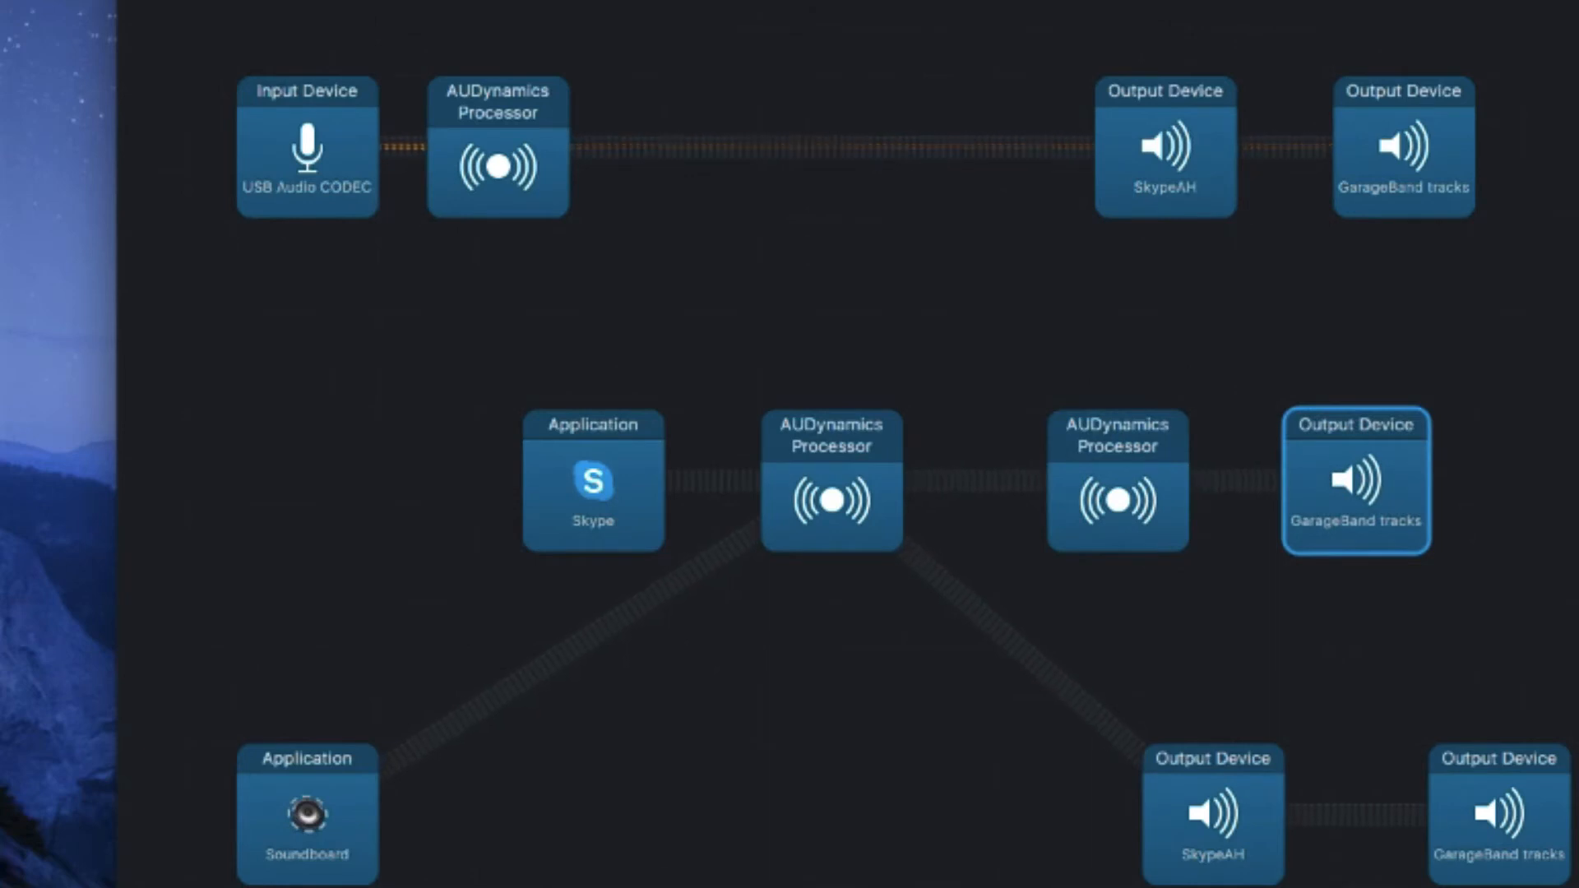
left_click(307, 814)
left_click_drag(307, 814, 831, 769)
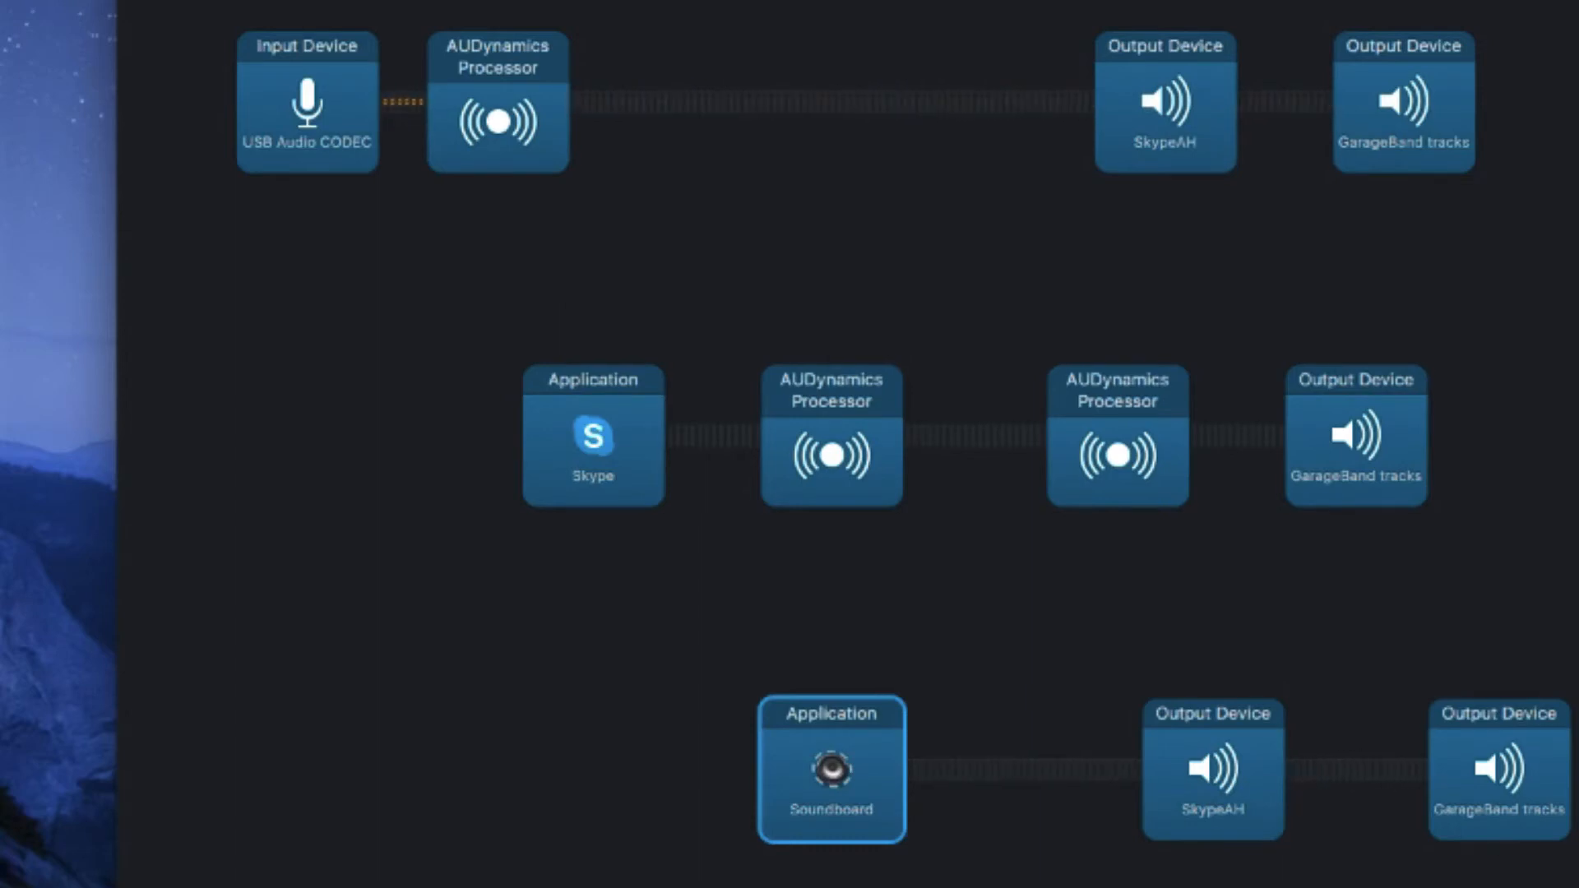
- Shape the Skype row's first dynamics curve with a noise gate below about -60 dB and compression levelling off near 0 dB
left_click(832, 444)
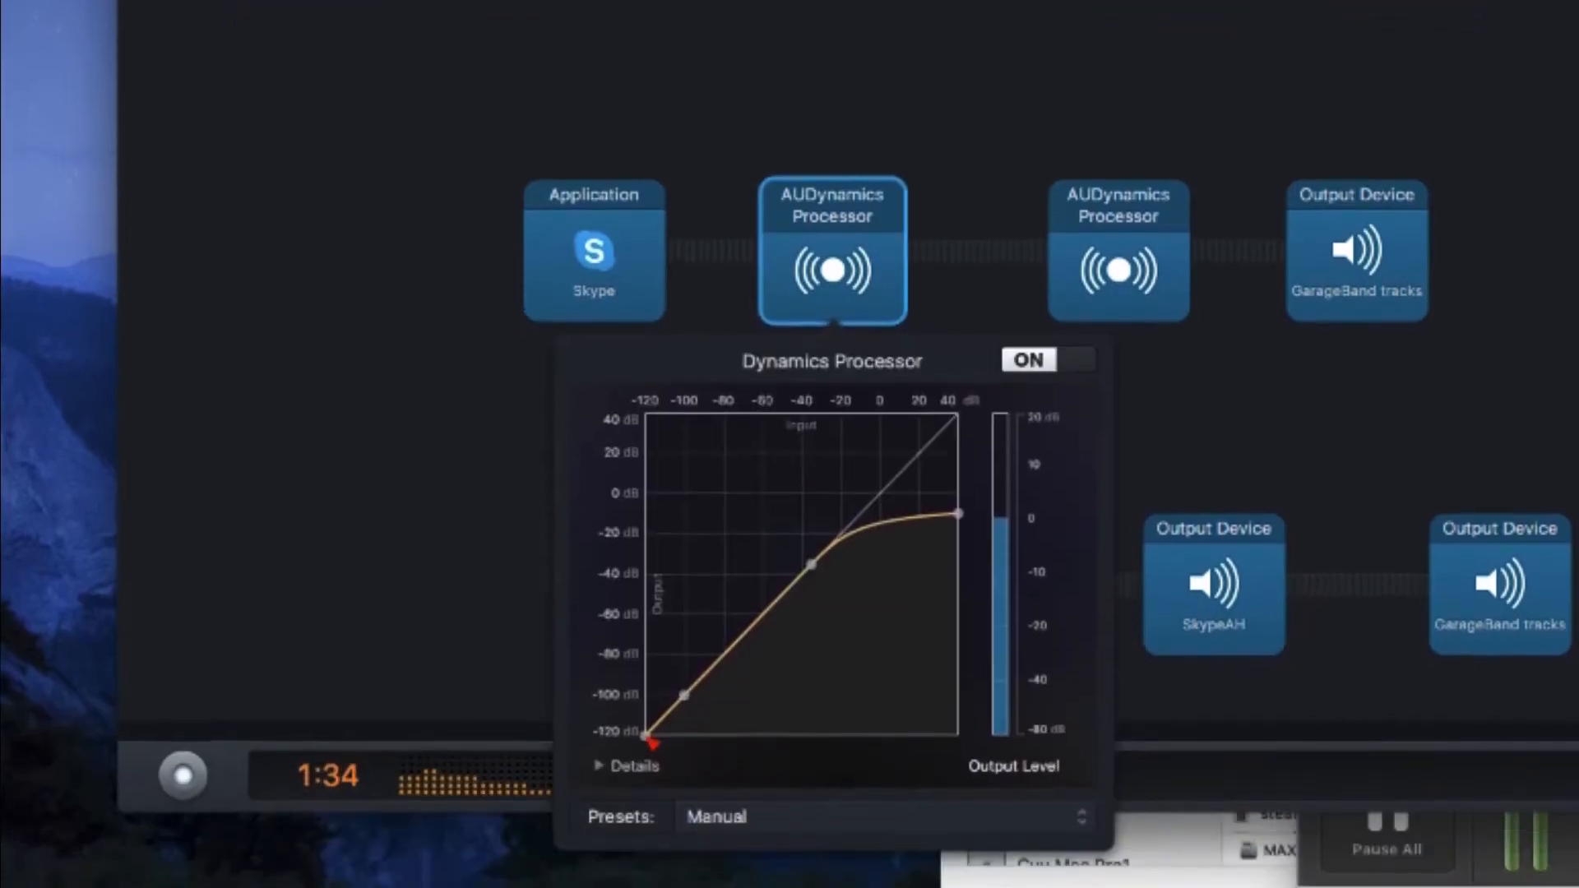
mouse_move(685, 676)
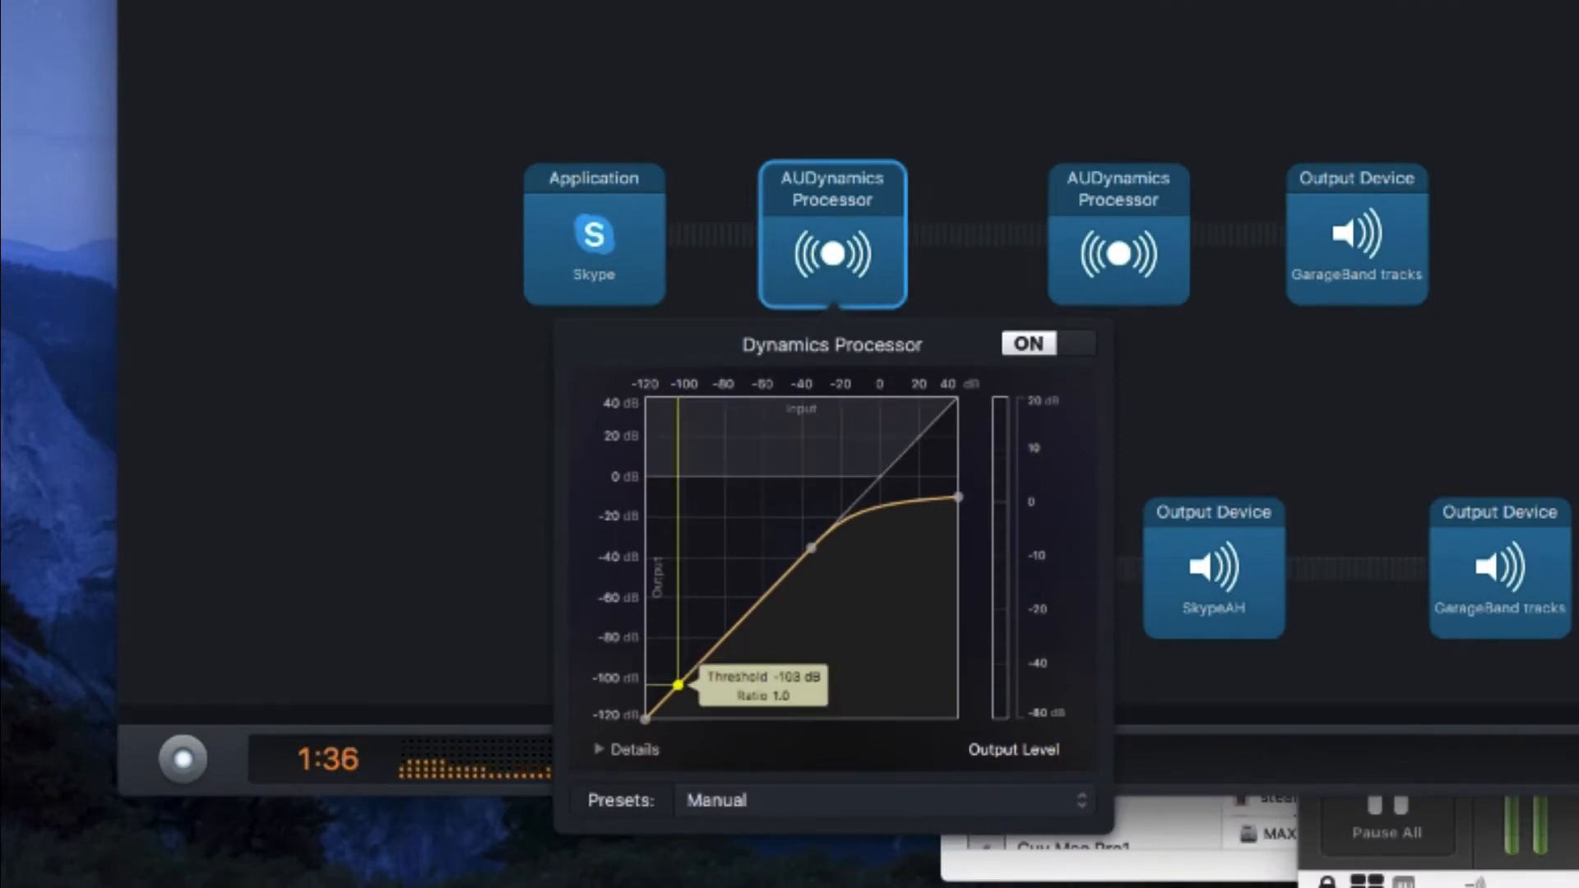
left_click_drag(685, 677, 855, 502)
left_click_drag(958, 456, 958, 481)
left_click_drag(646, 717, 732, 719)
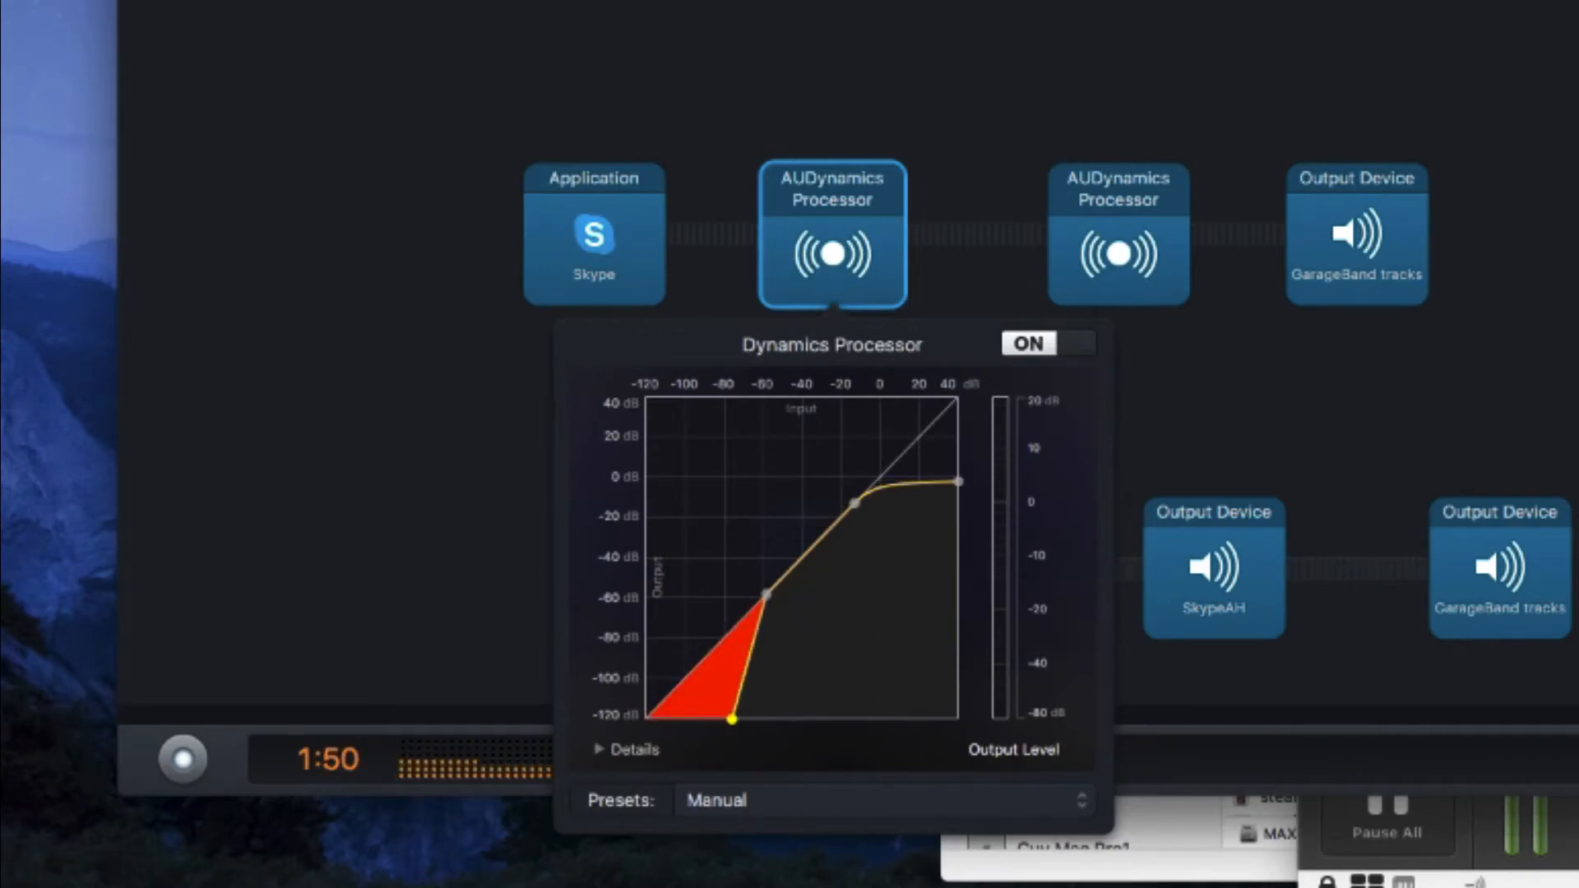
key("Escape")
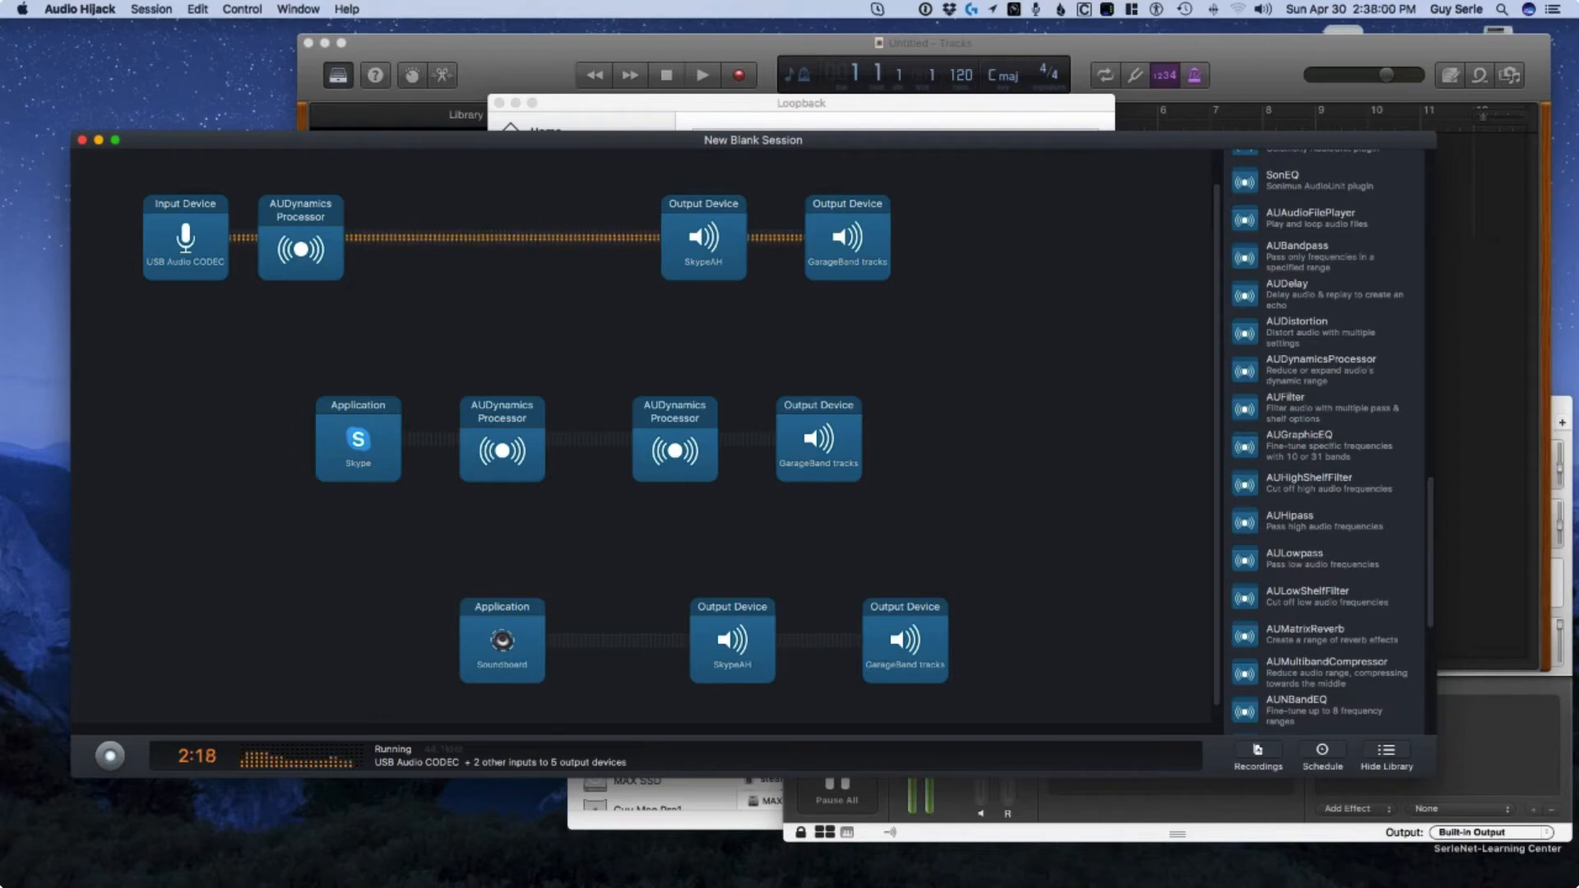
- Delete the second AUDynamicsProcessor block from the Skype row
left_click(674, 444)
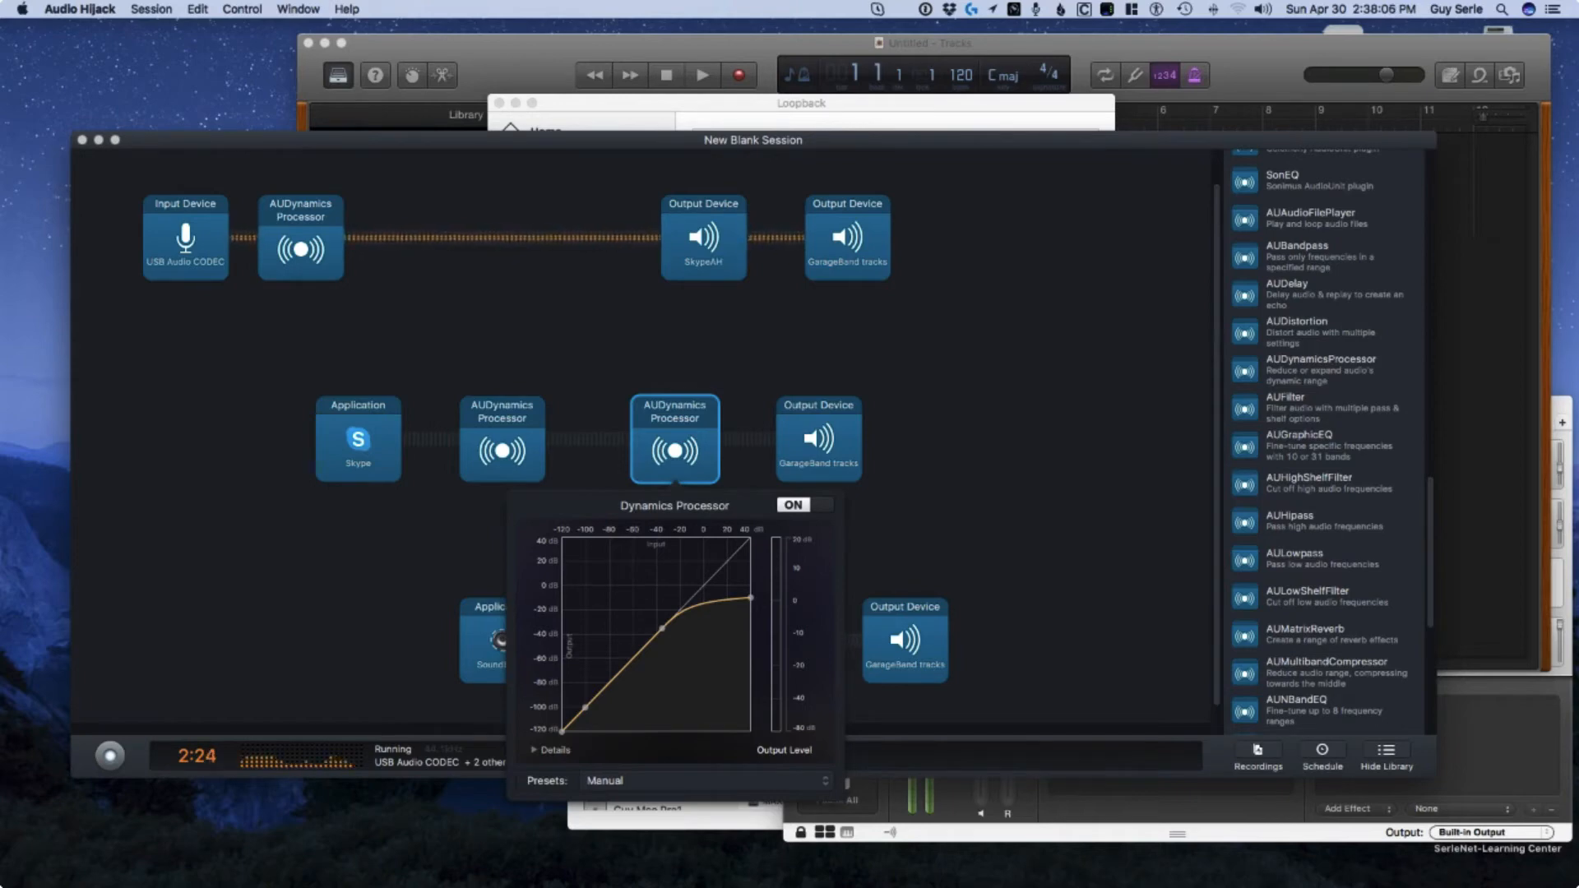
right_click(663, 410)
left_click(722, 443)
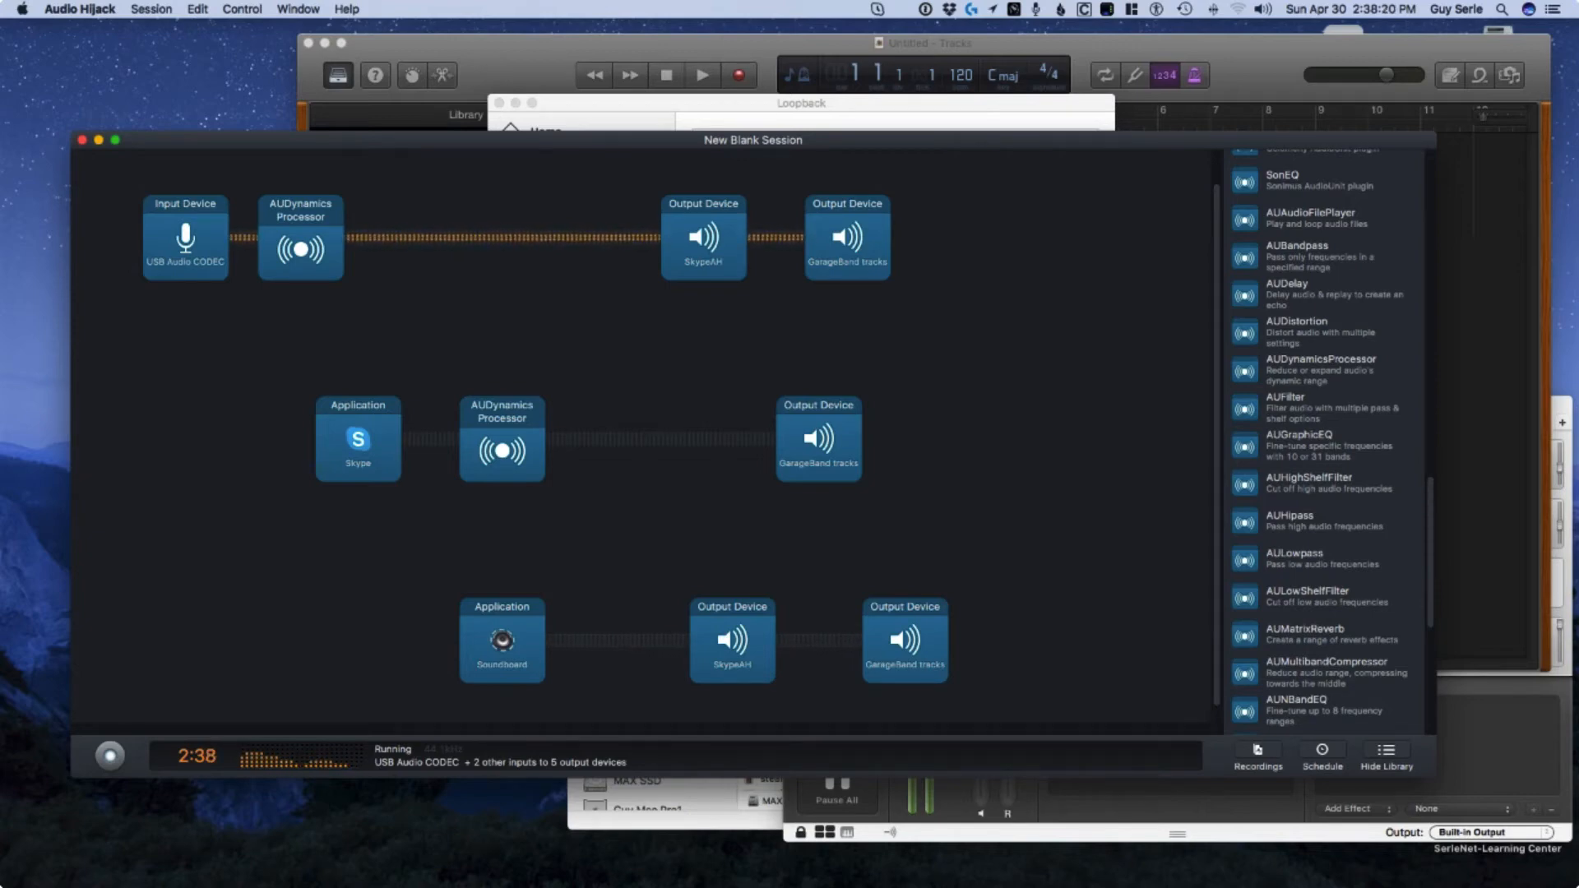
- Add a Recorder block at the end of the chain, connected to all three rows, and turn it off
scroll(1324, 444, "up", 10)
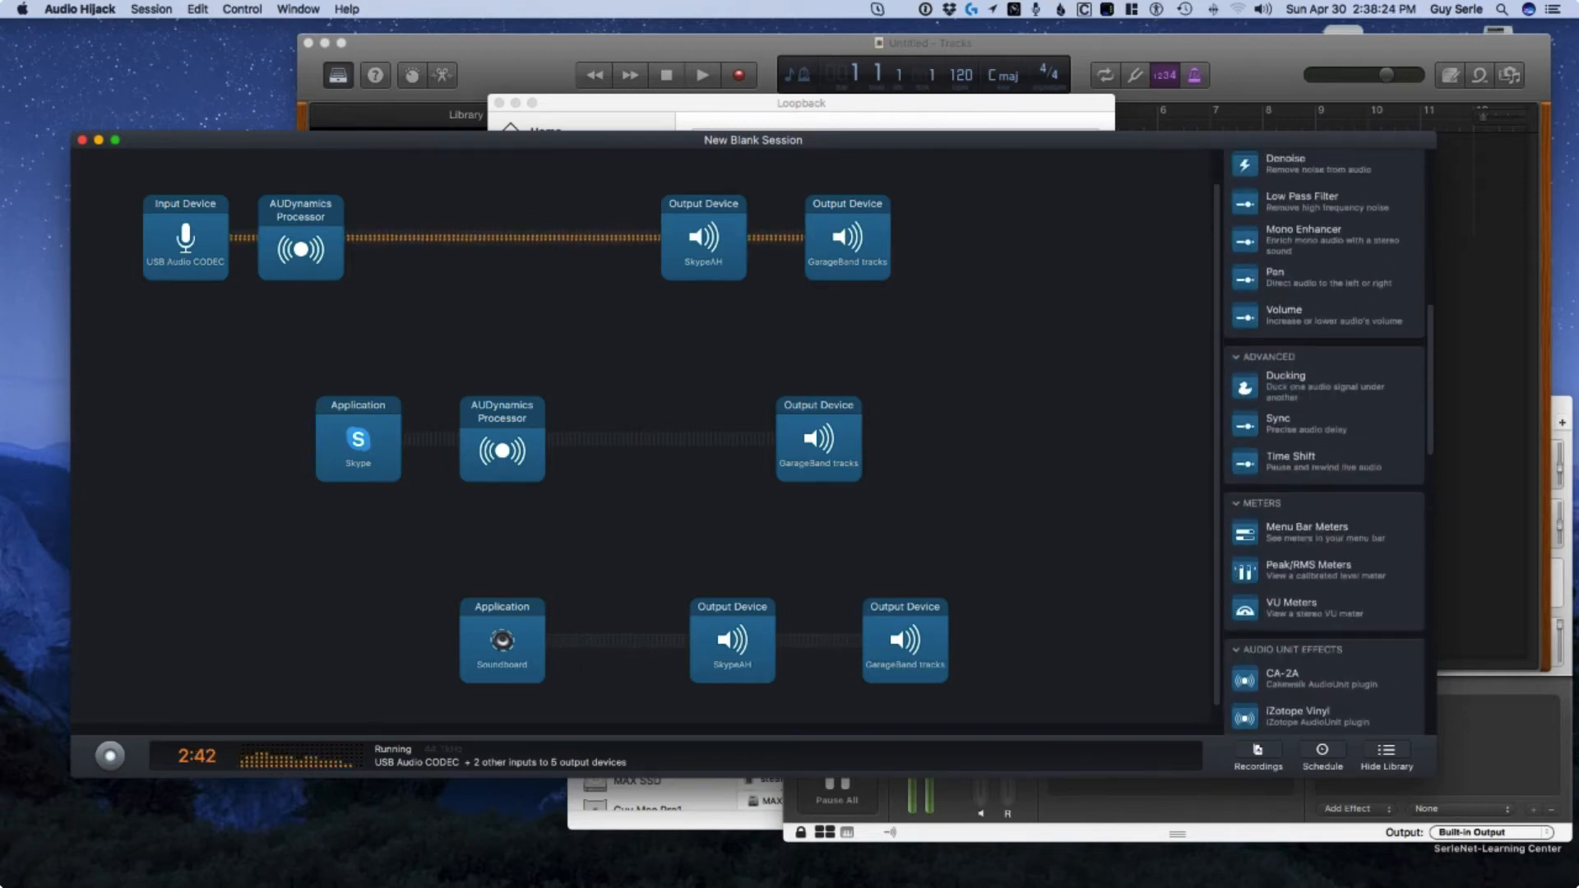
scroll(1324, 444, "up", 8)
scroll(1324, 444, "up", 3)
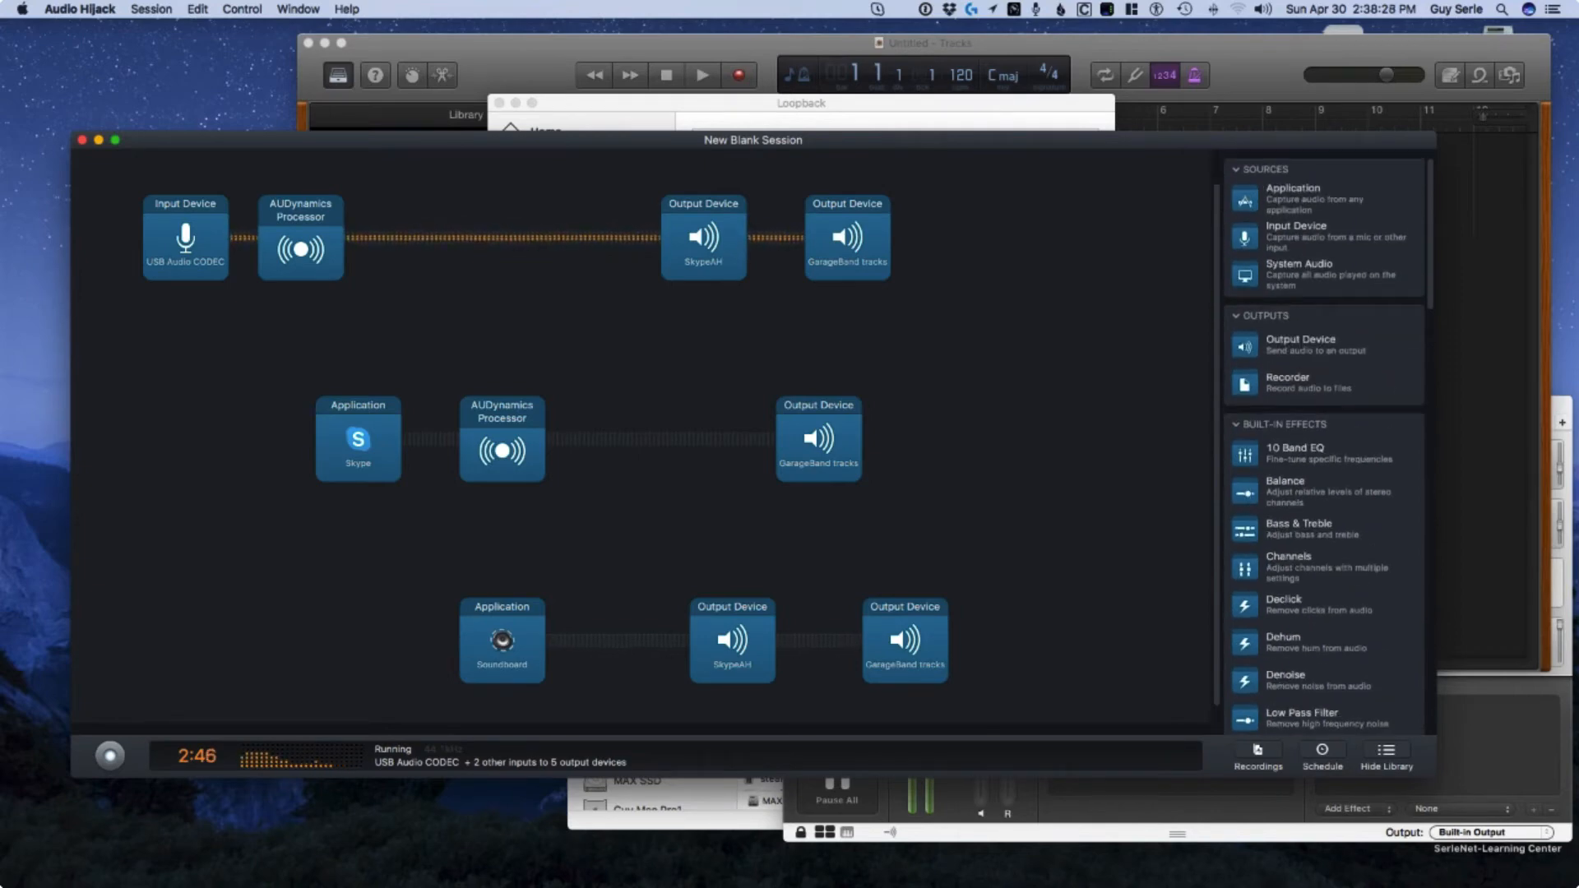
left_click_drag(1244, 383, 1076, 445)
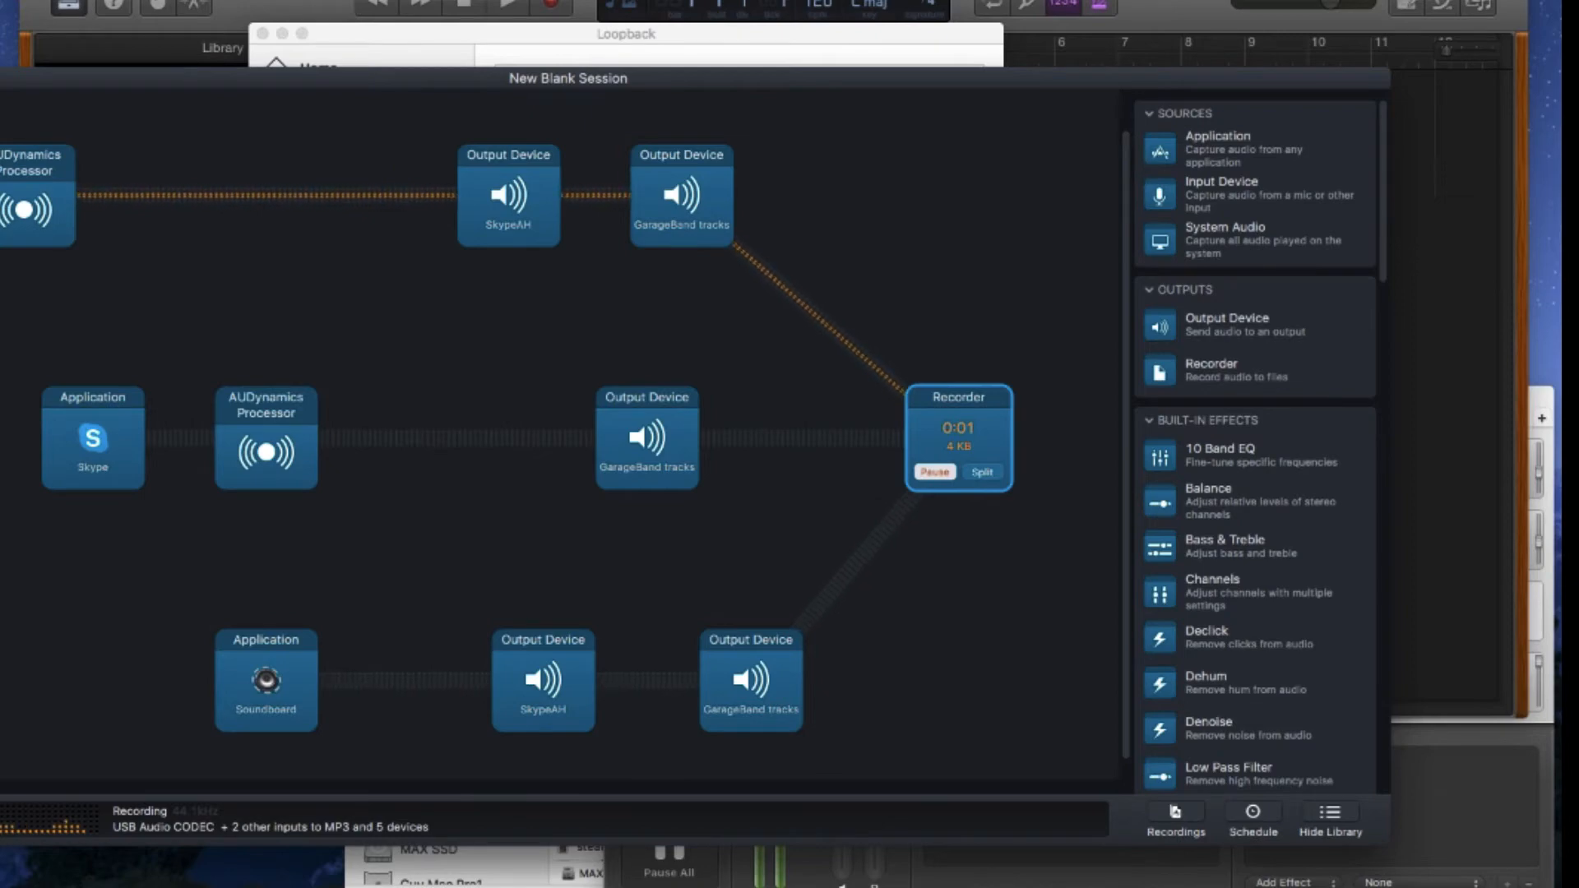
left_click(958, 435)
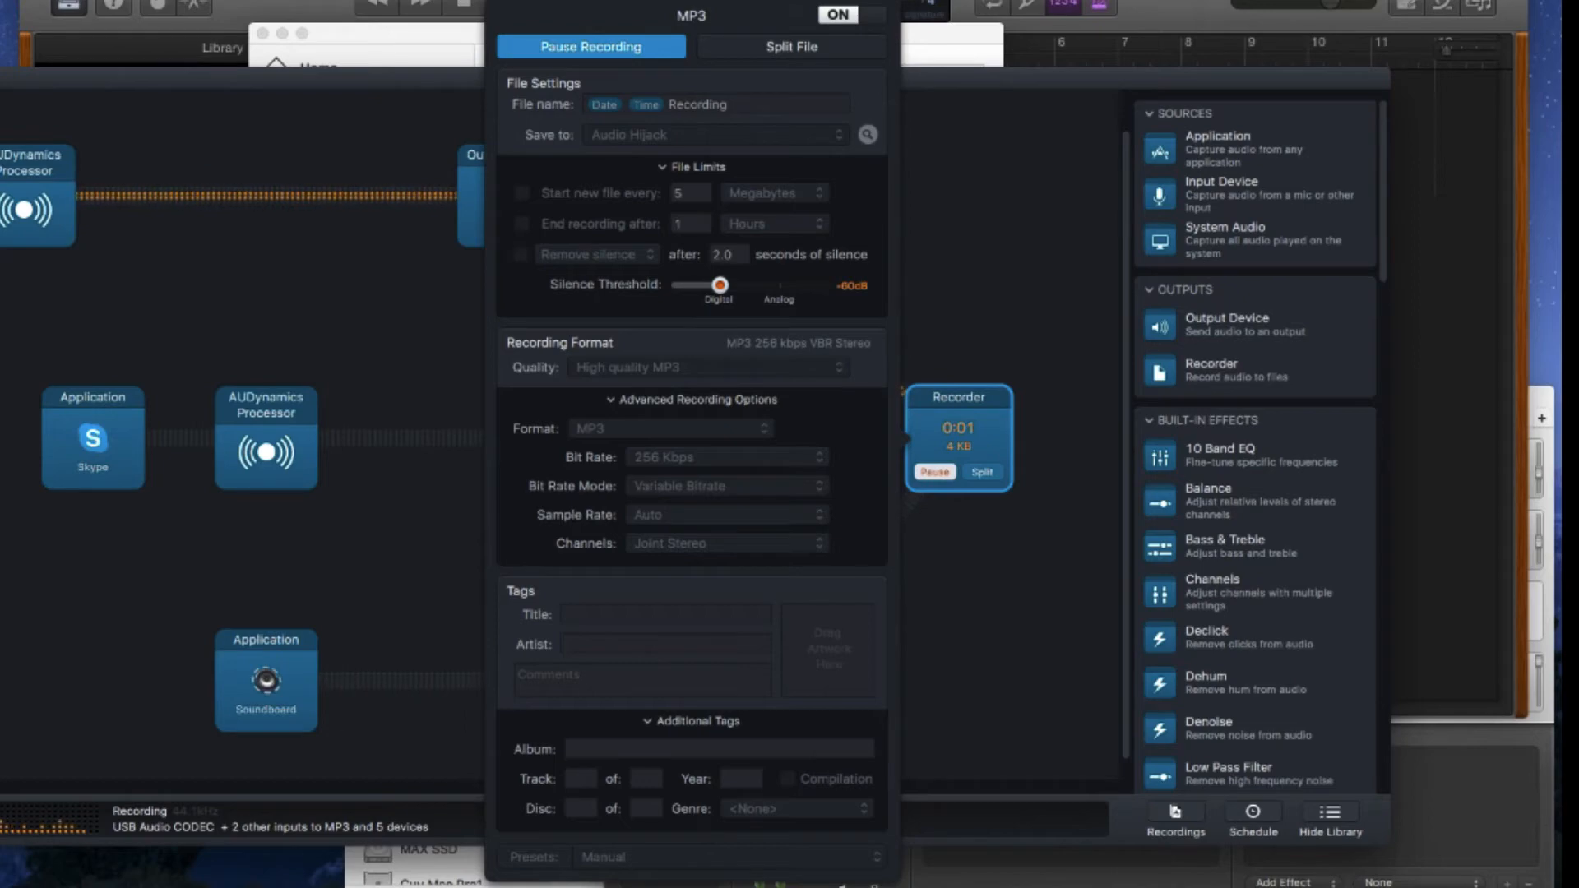
left_click(852, 15)
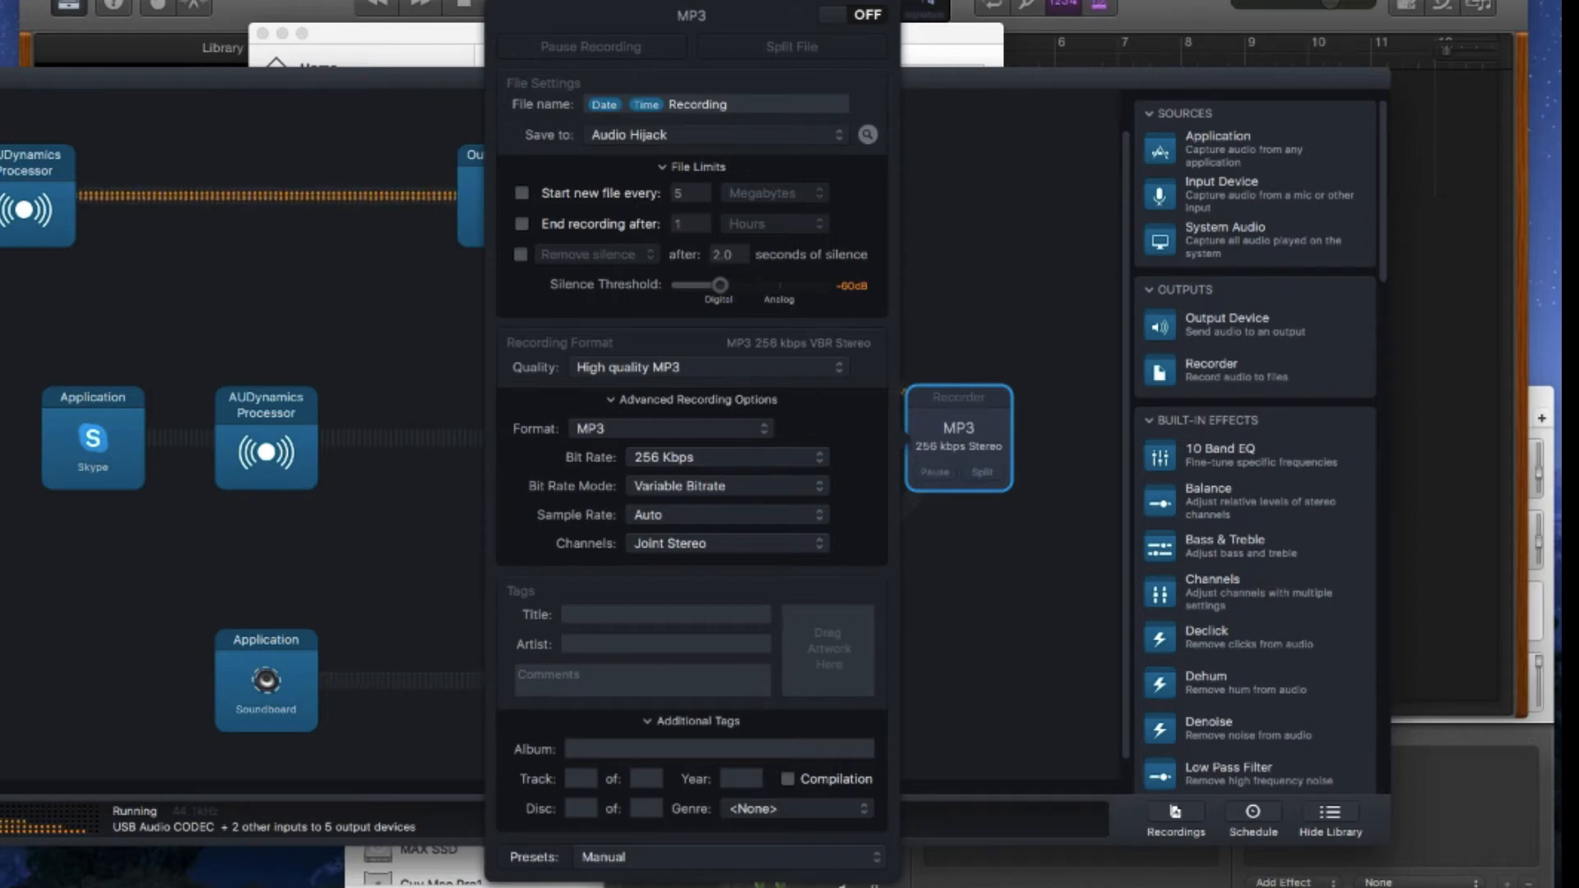
- Set the Recorder's quality to Uncompressed AIFF, keep 16 Bit as the type, and choose a 44100 Hz sample rate
left_click(709, 368)
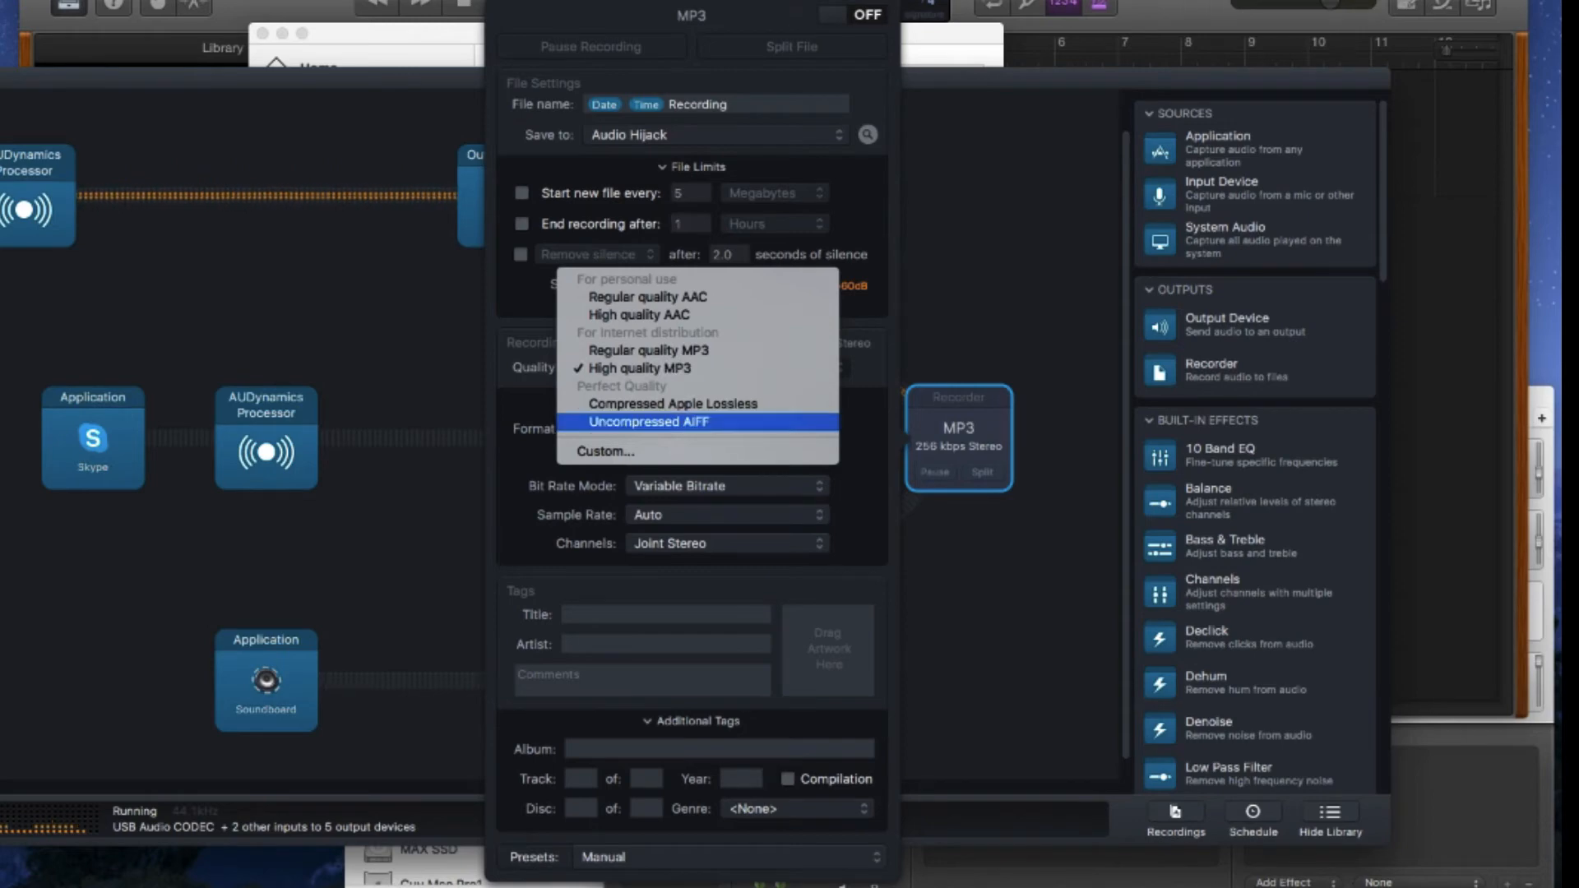
left_click(691, 422)
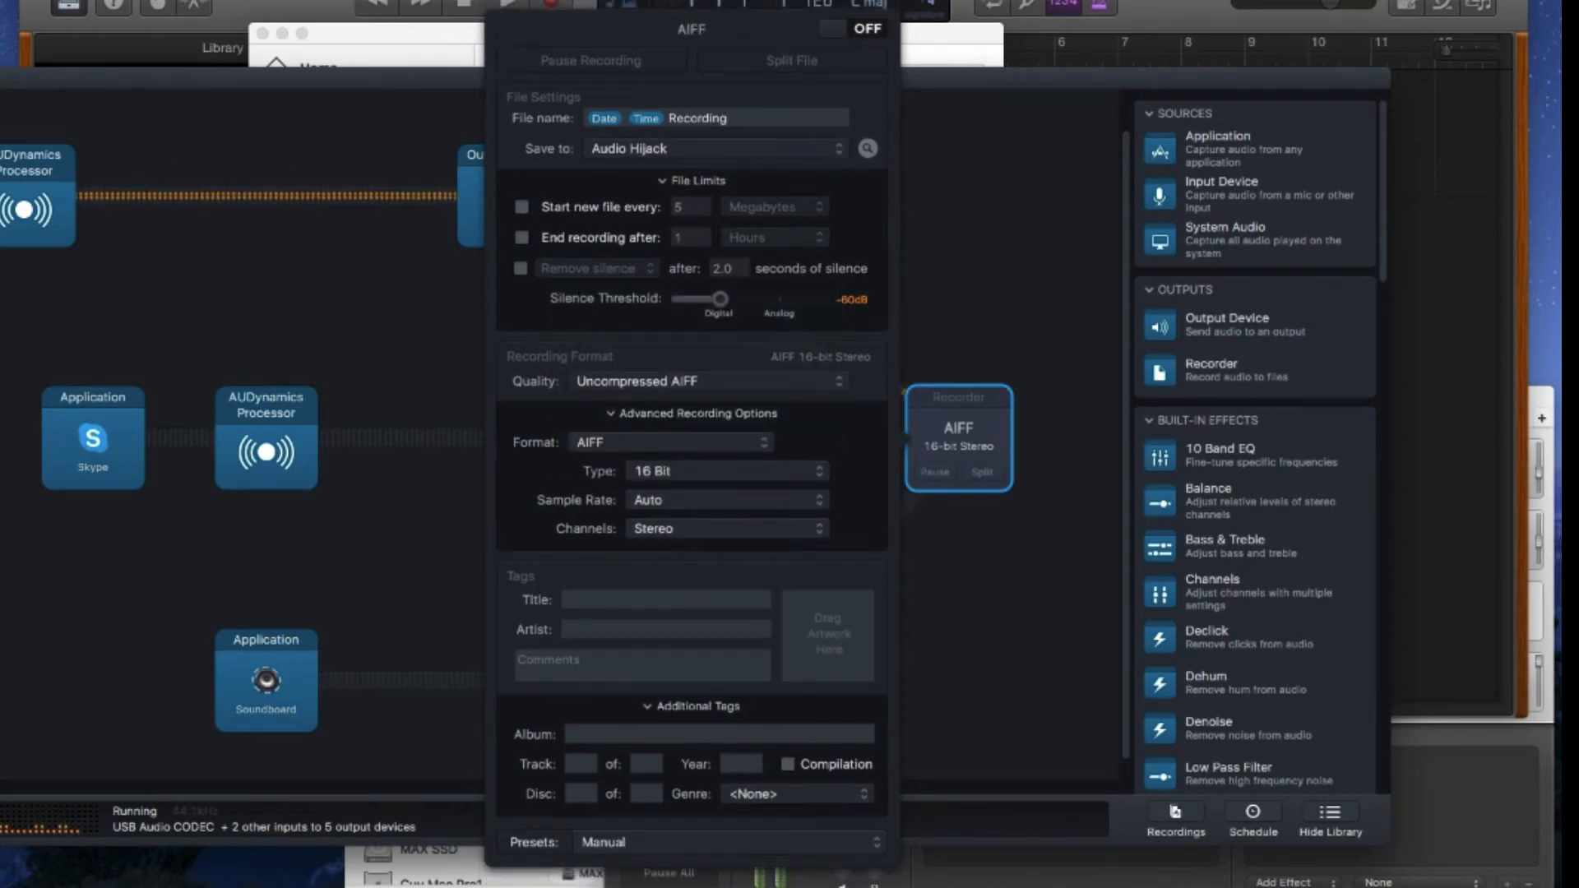
left_click(723, 471)
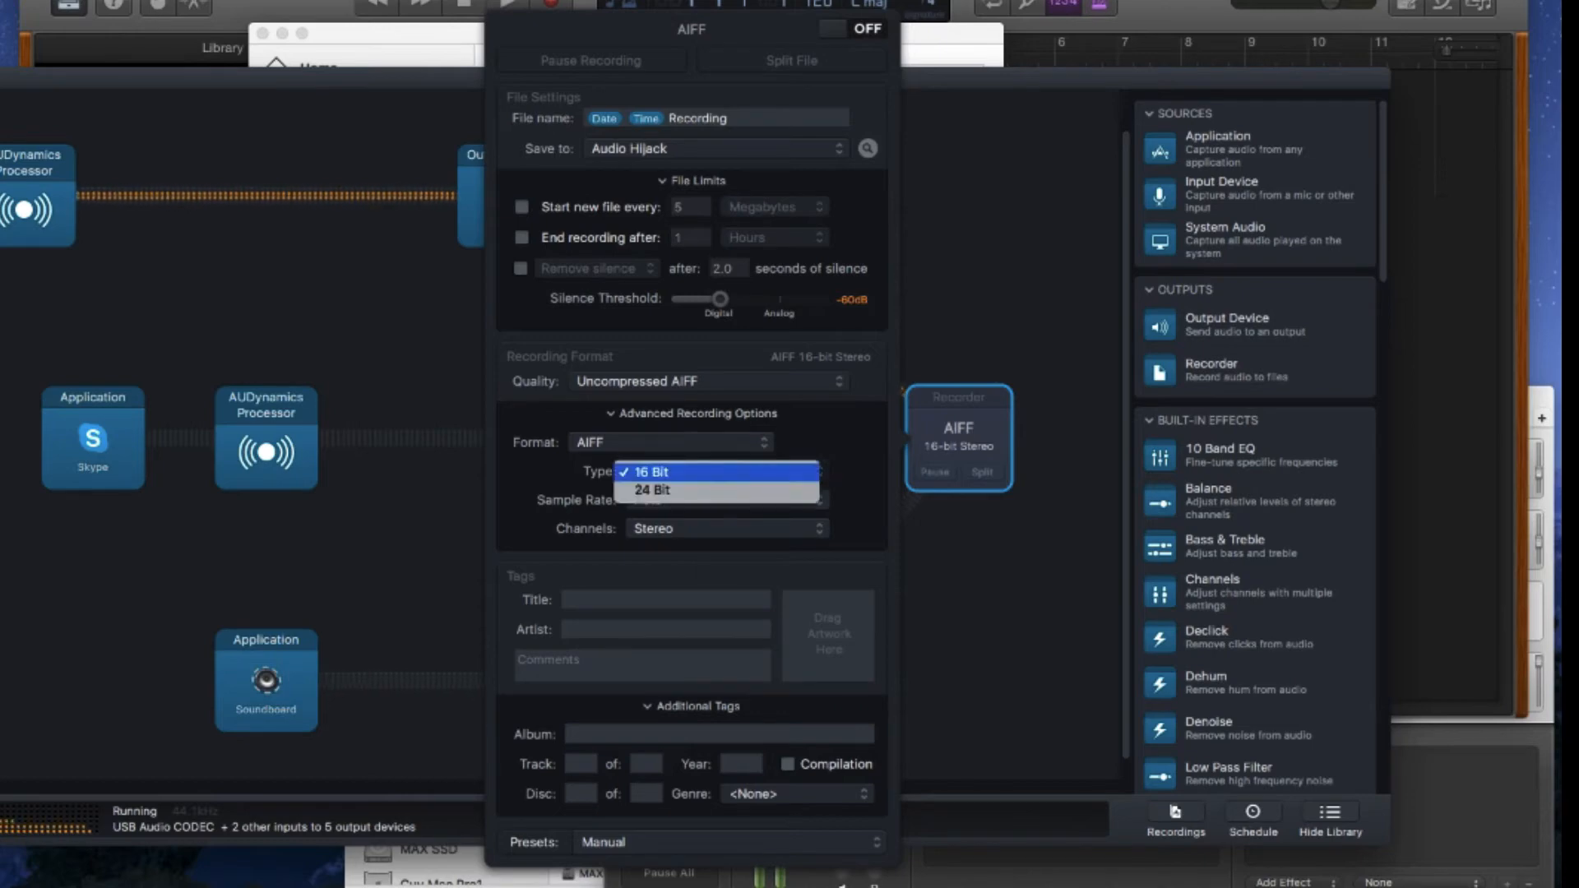
left_click(723, 471)
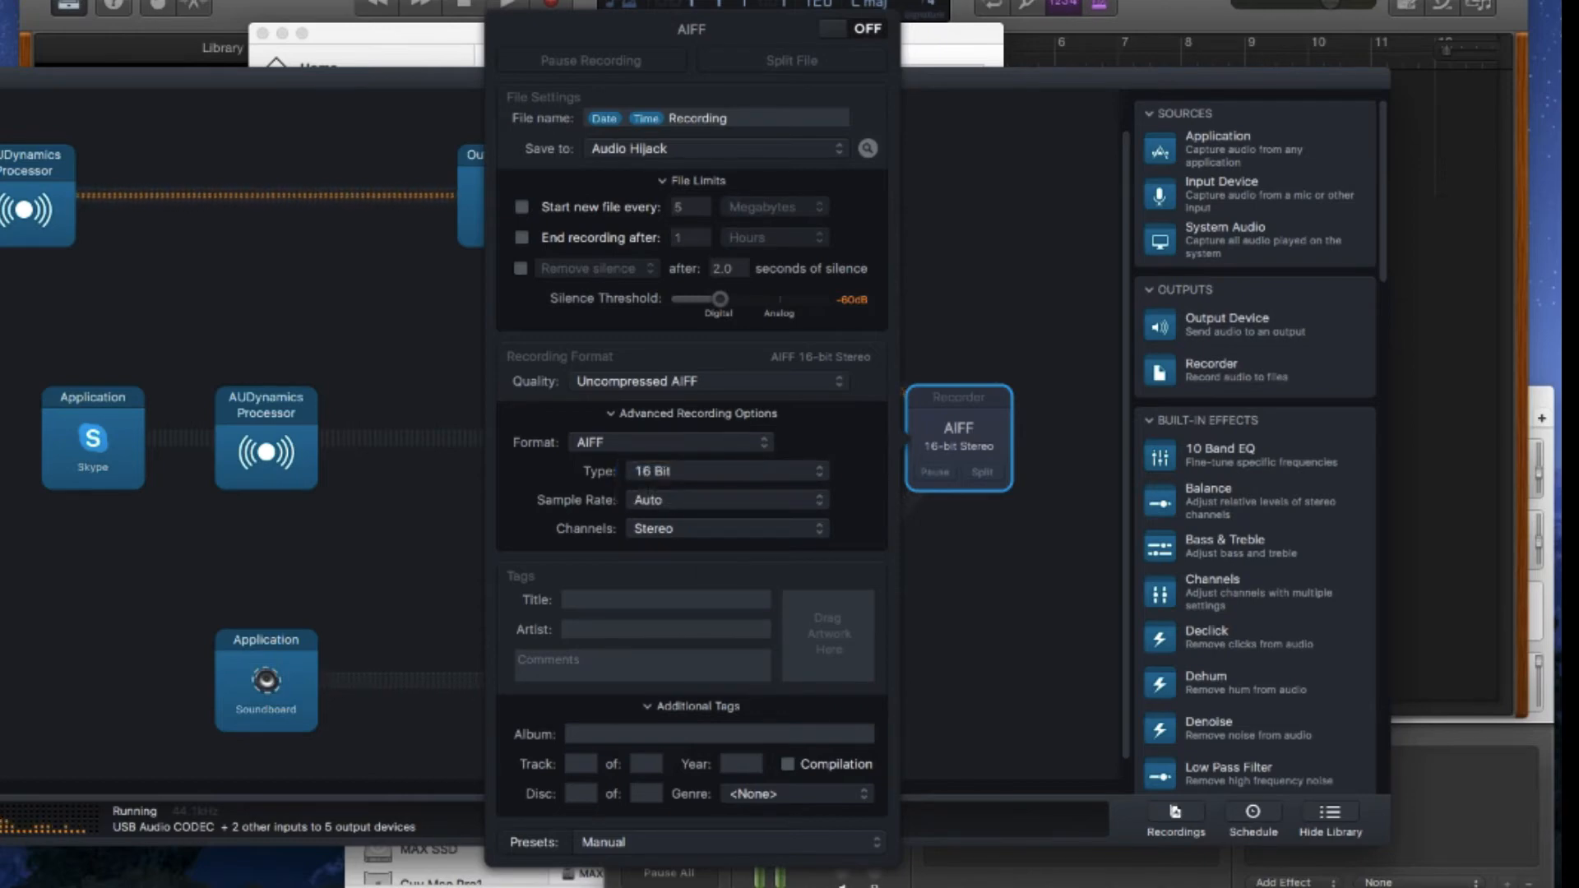
left_click(724, 499)
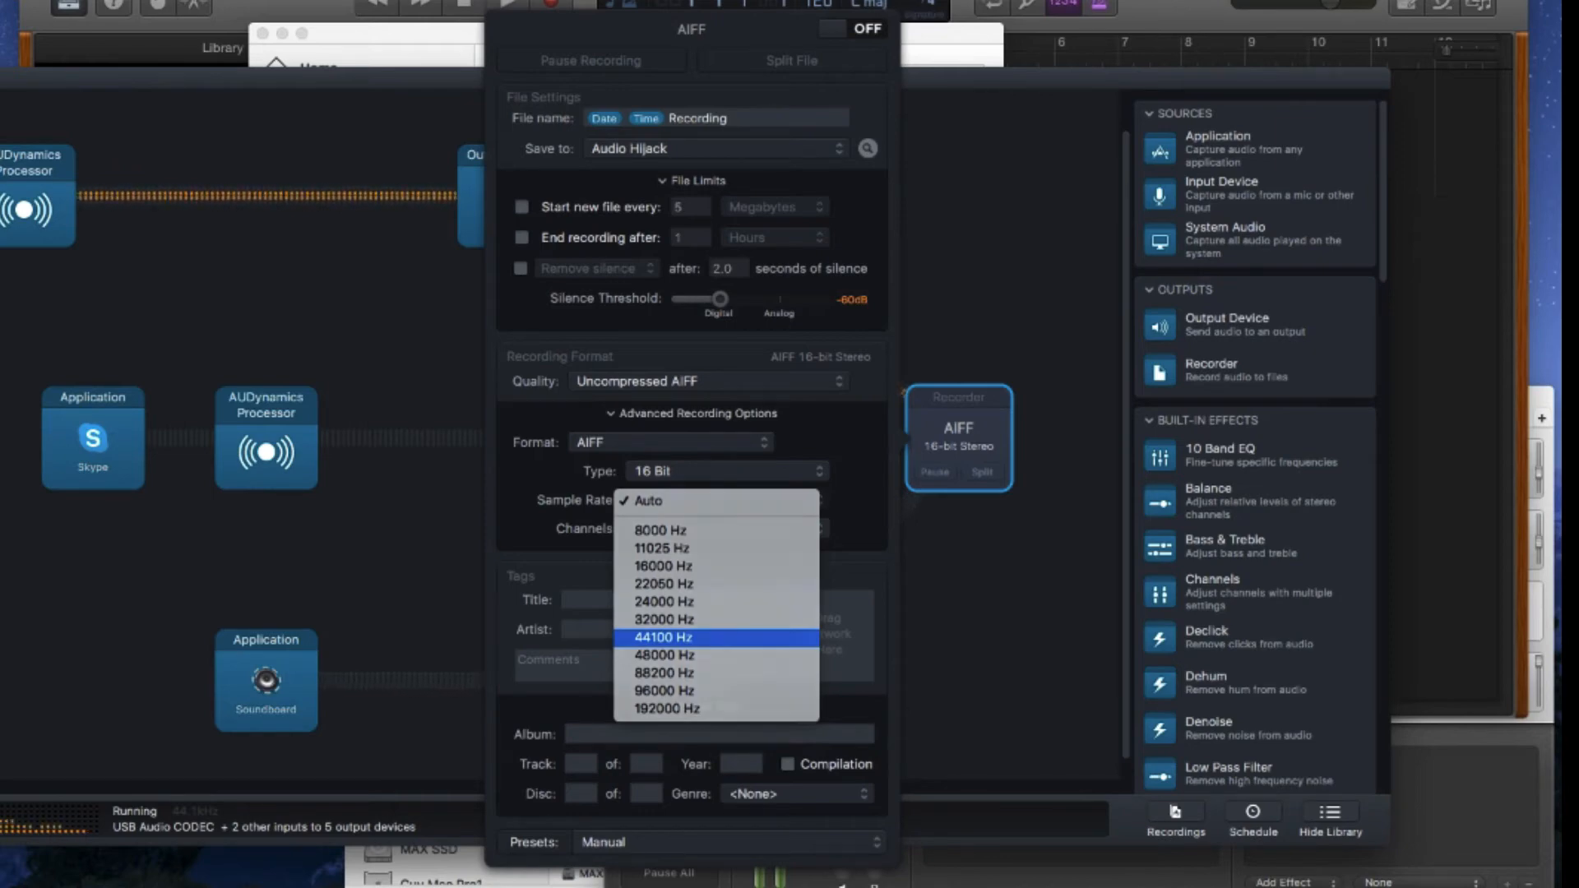
left_click(665, 638)
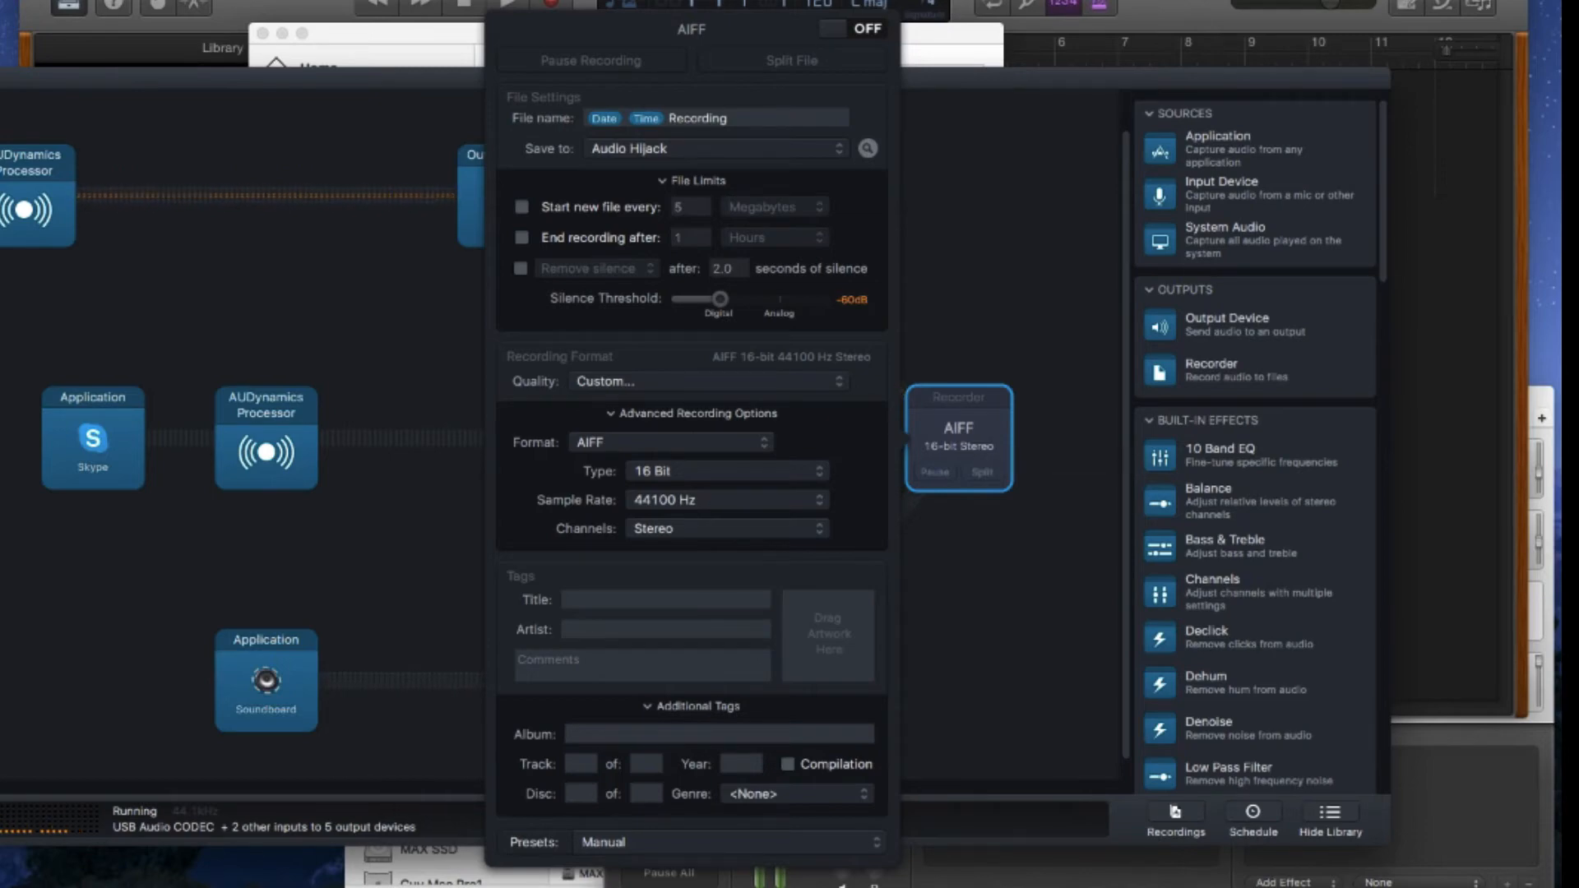
left_click(715, 149)
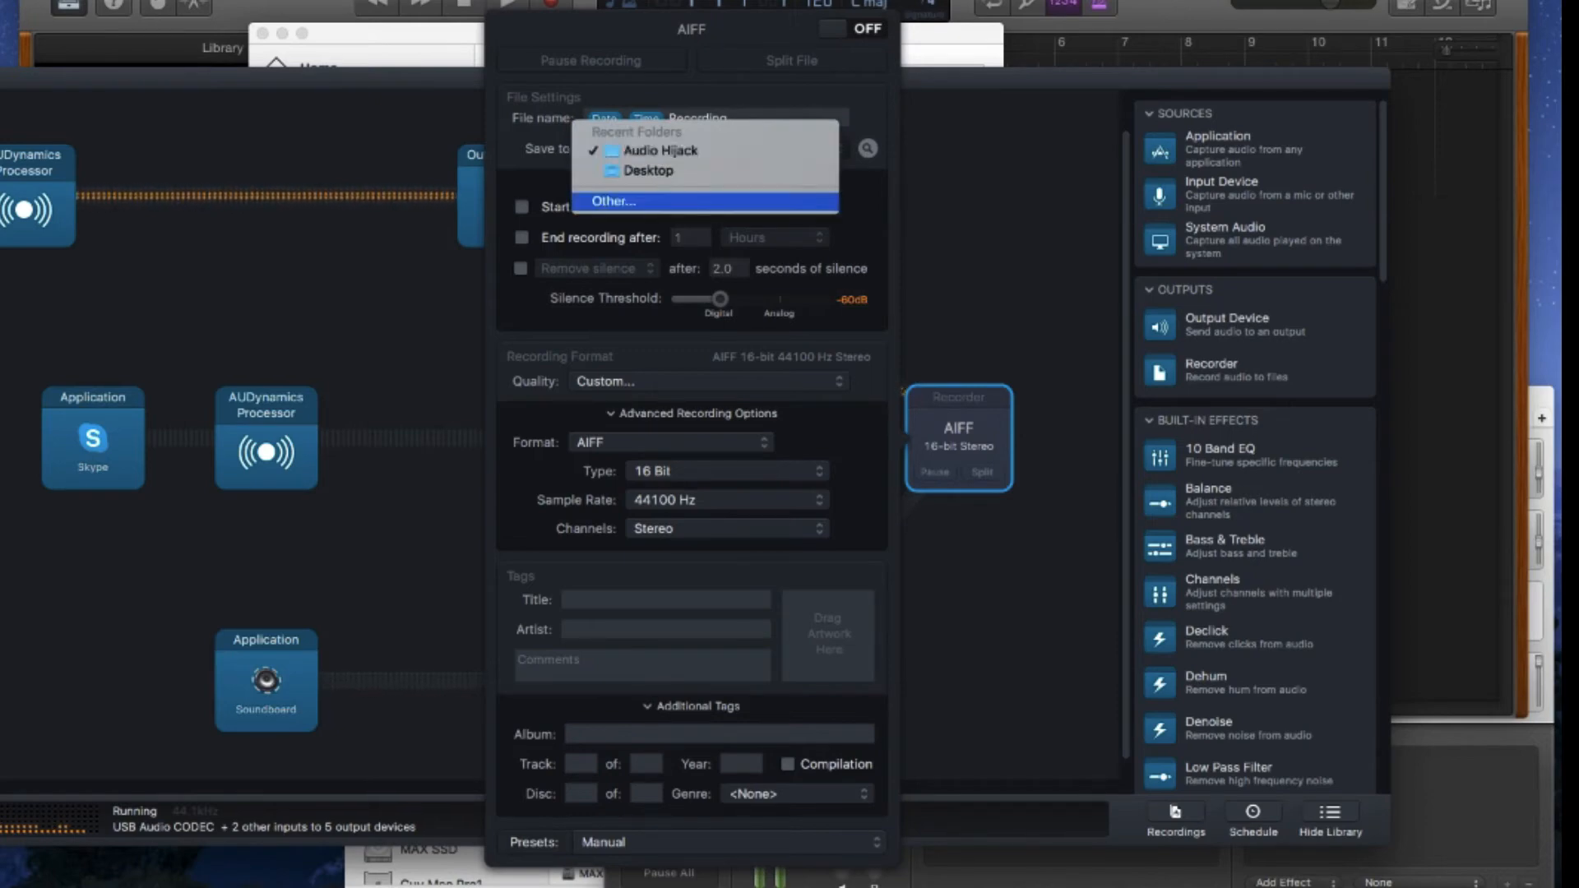
left_click(615, 201)
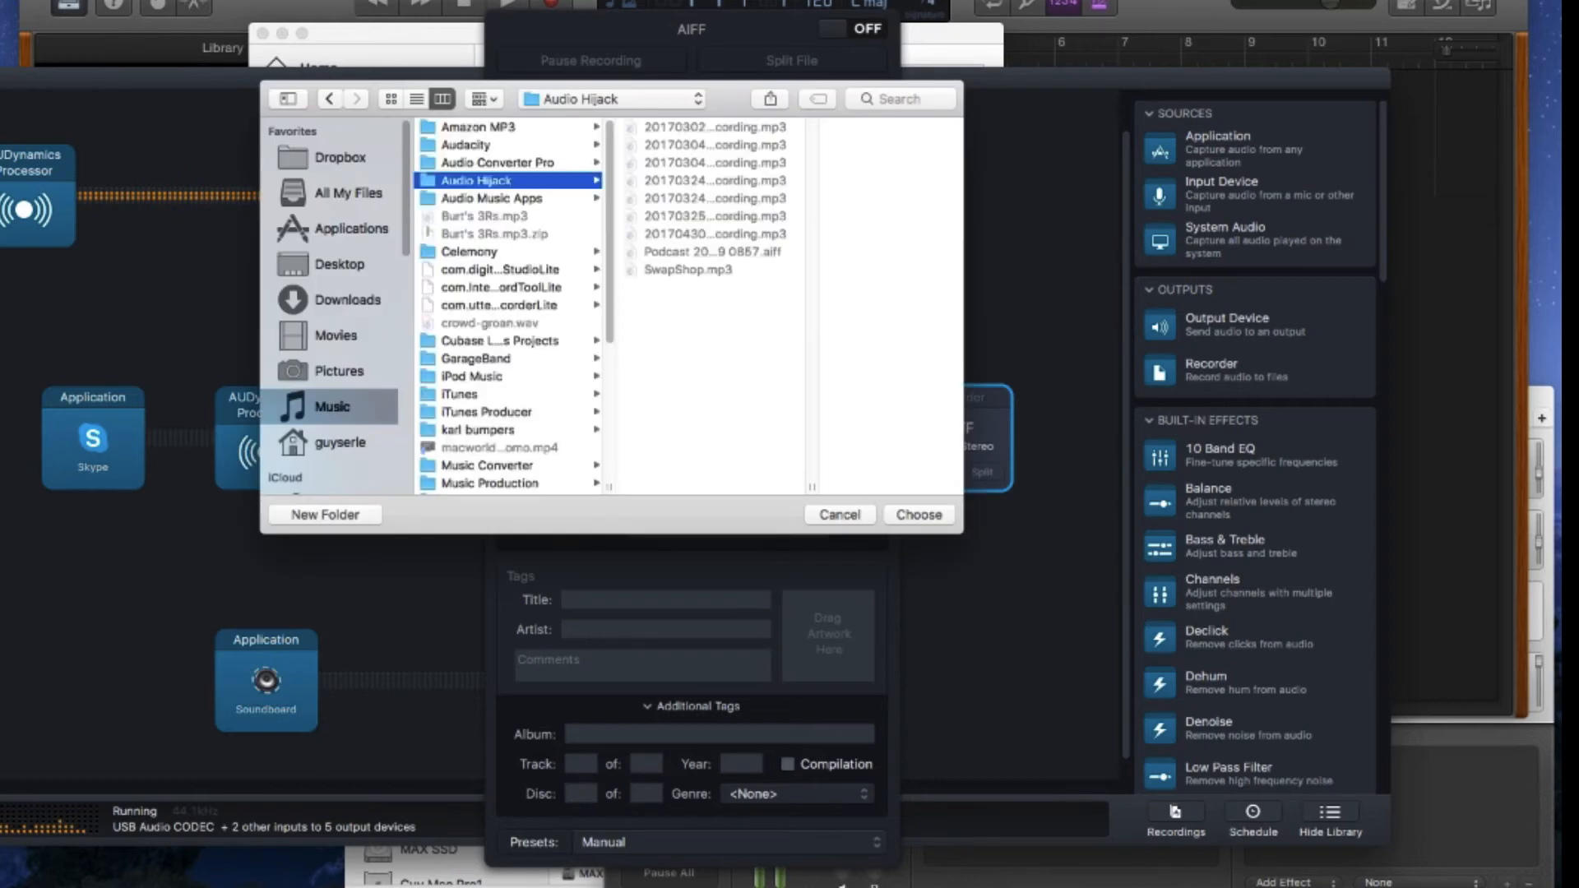
left_click(840, 515)
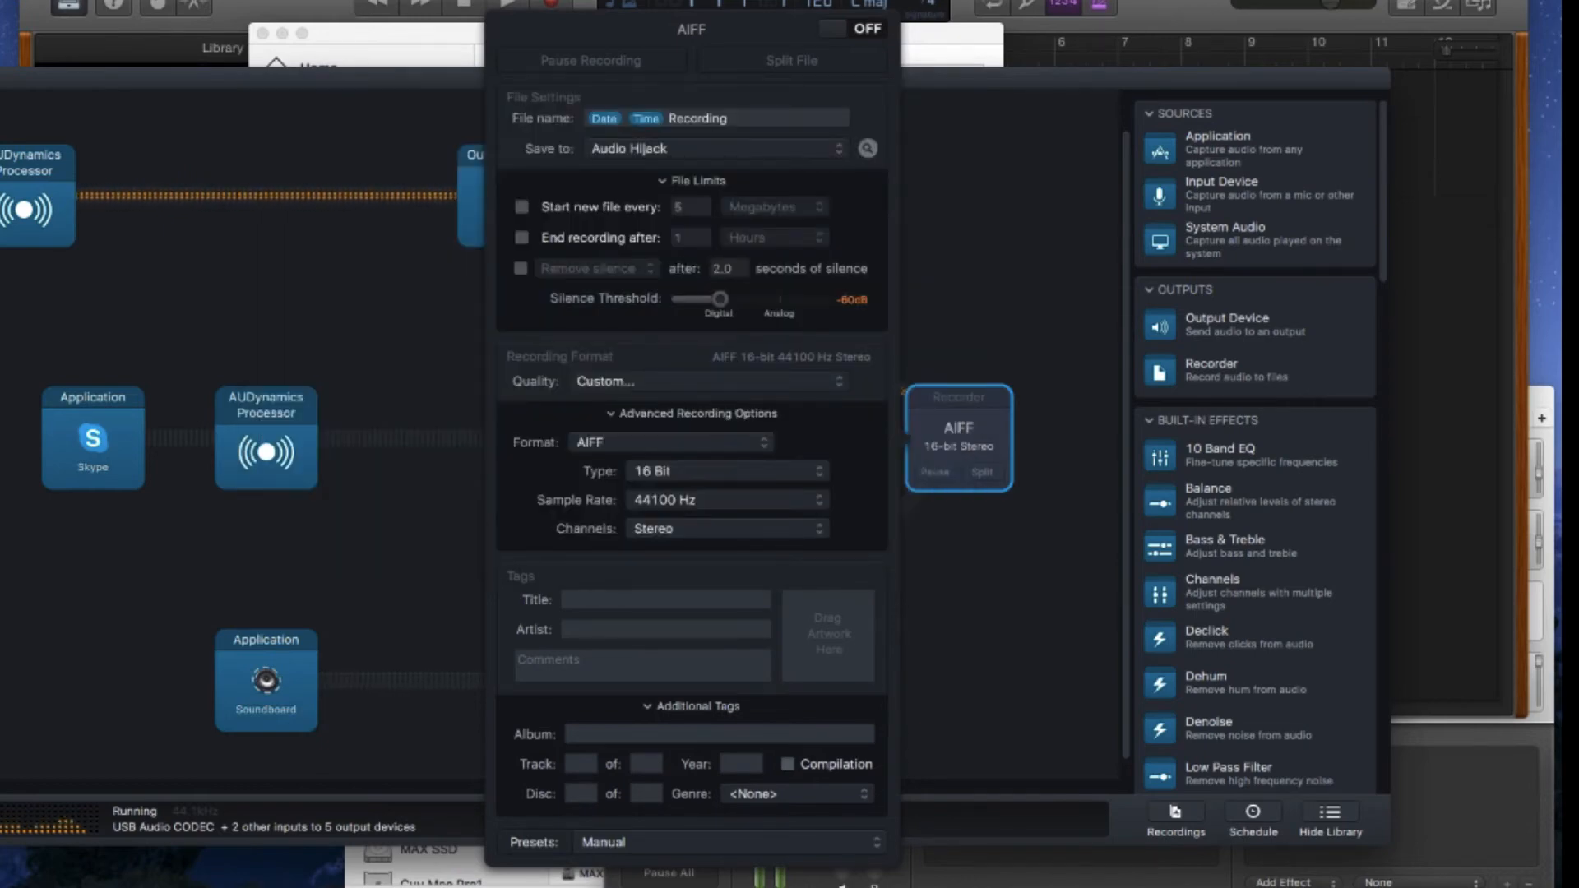
- Stop the running session and turn the AIFF Recorder block on
key("Escape")
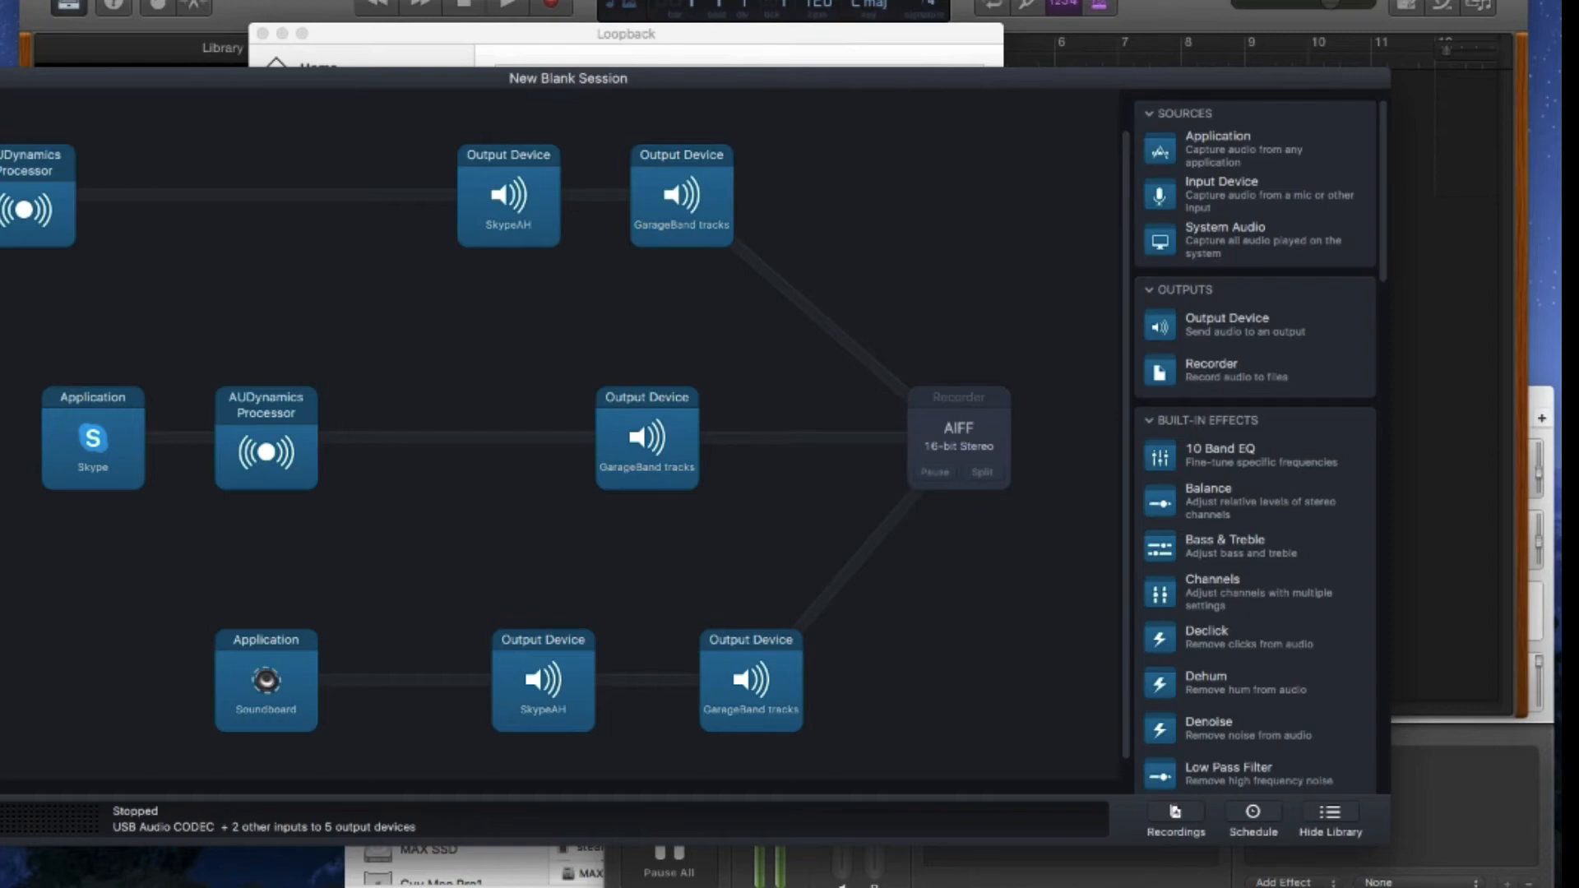
left_click(958, 436)
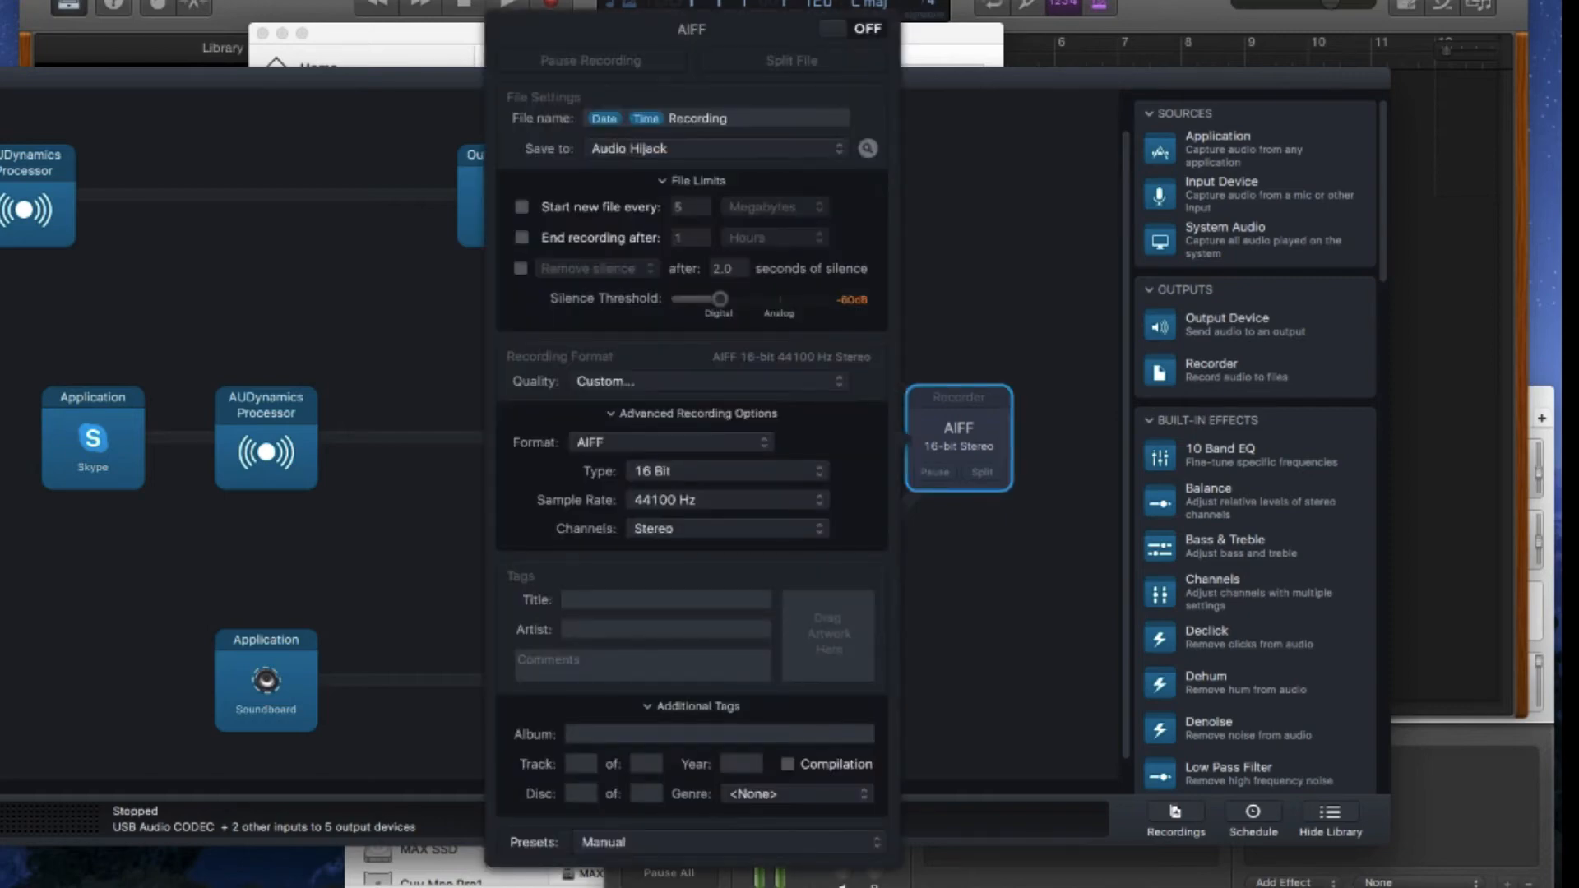
left_click(853, 28)
left_click(987, 247)
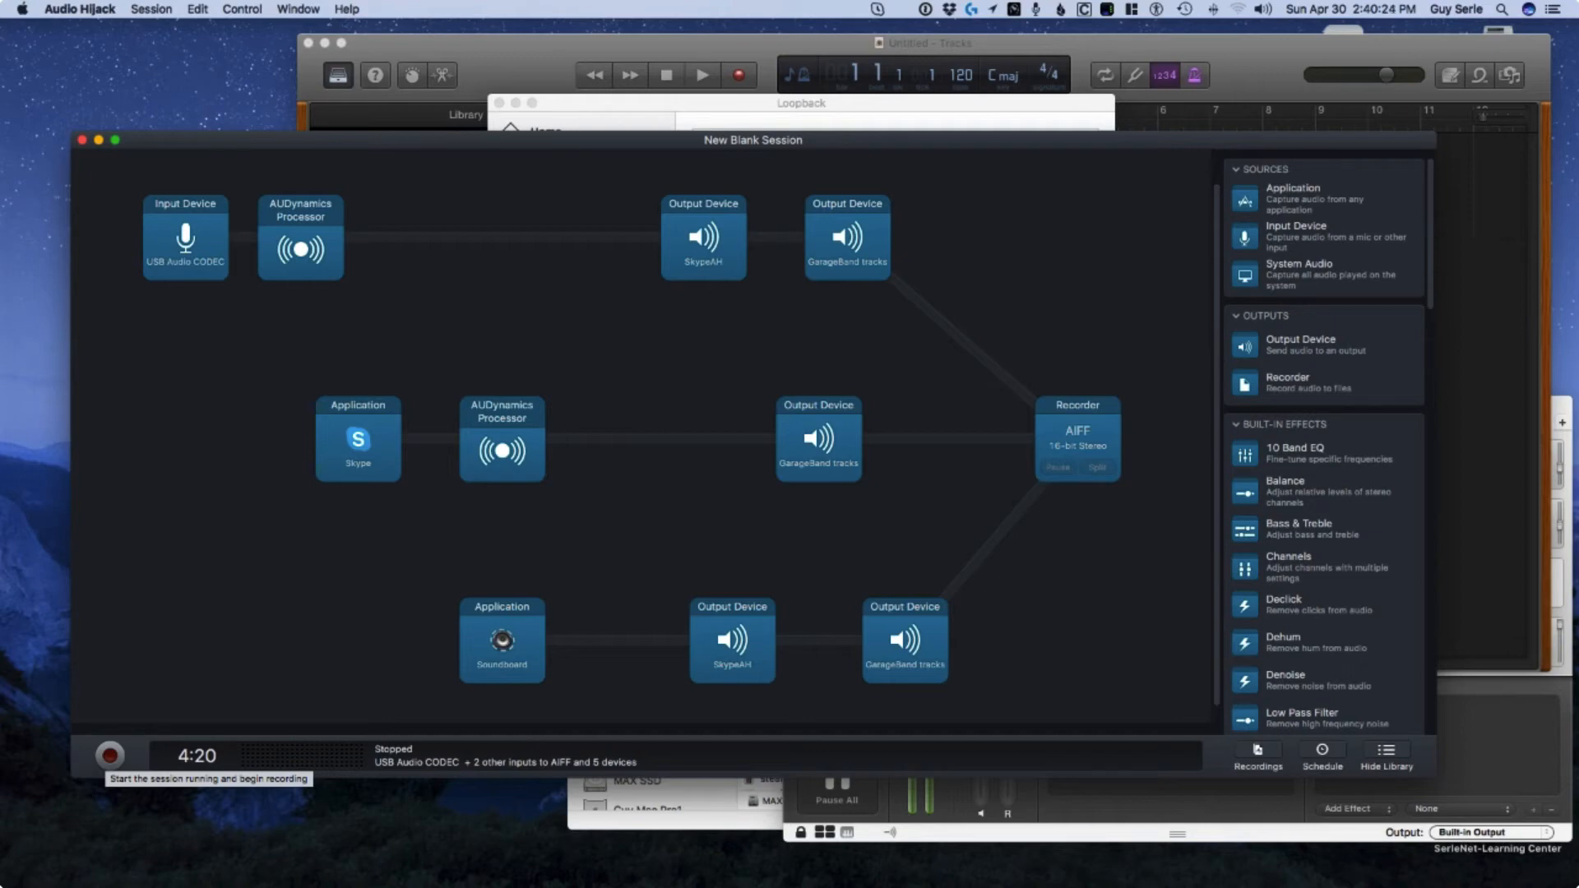
- Start the session running with recording, and pause the Recorder block
left_click(110, 755)
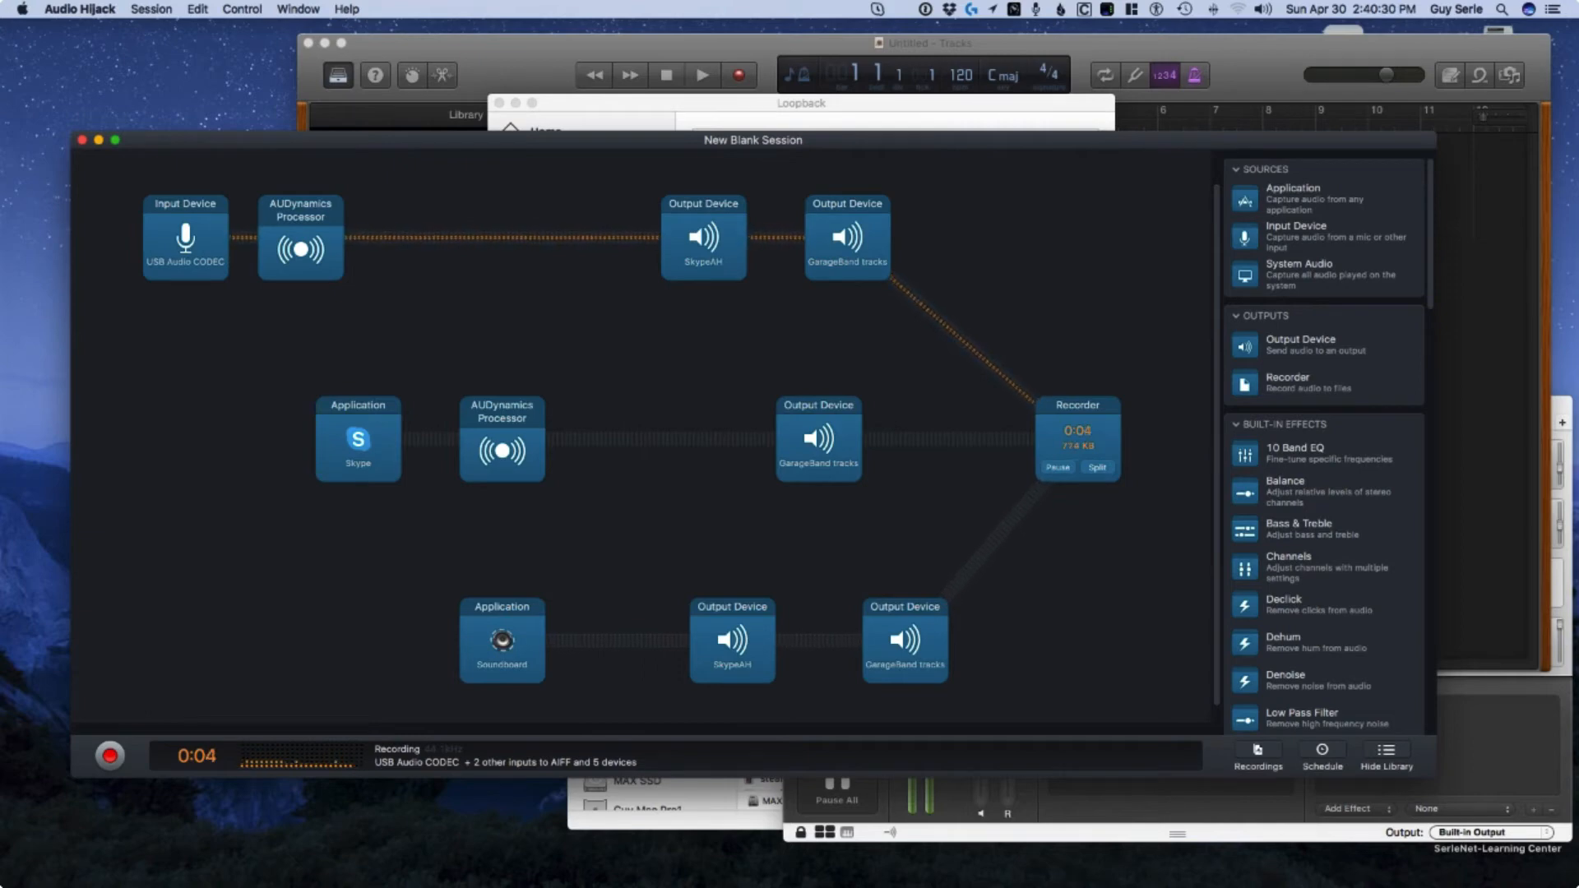
left_click(1057, 467)
- Switch to Skype and open its Audio/Video preferences to check the microphone, ringing and speaker devices
mouse_move(799, 885)
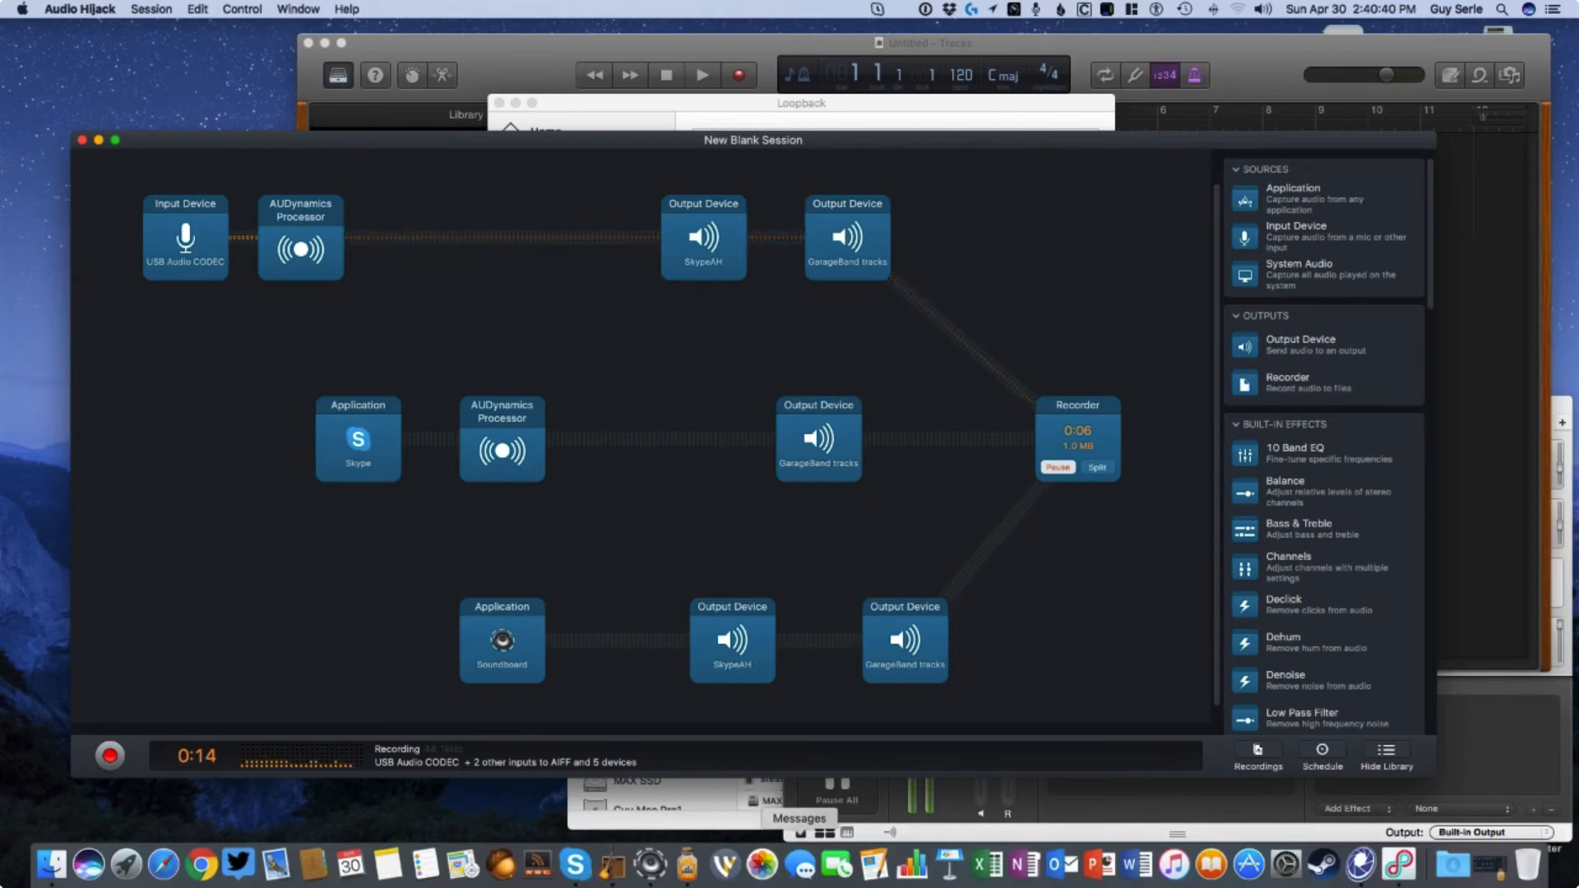
left_click(575, 863)
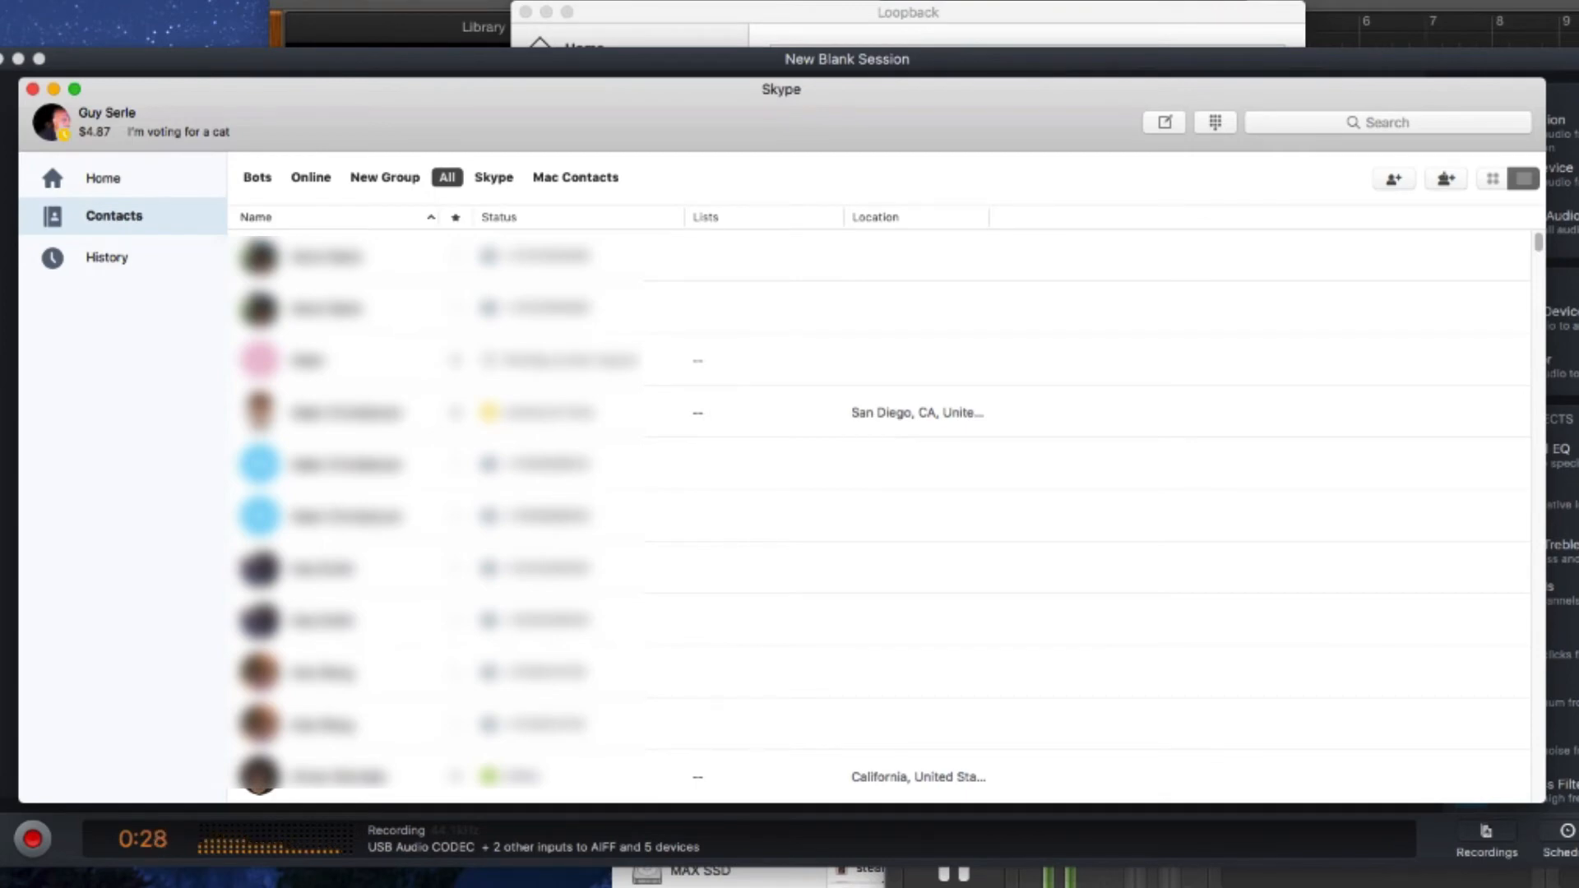
left_click(2, 1)
left_click(33, 1)
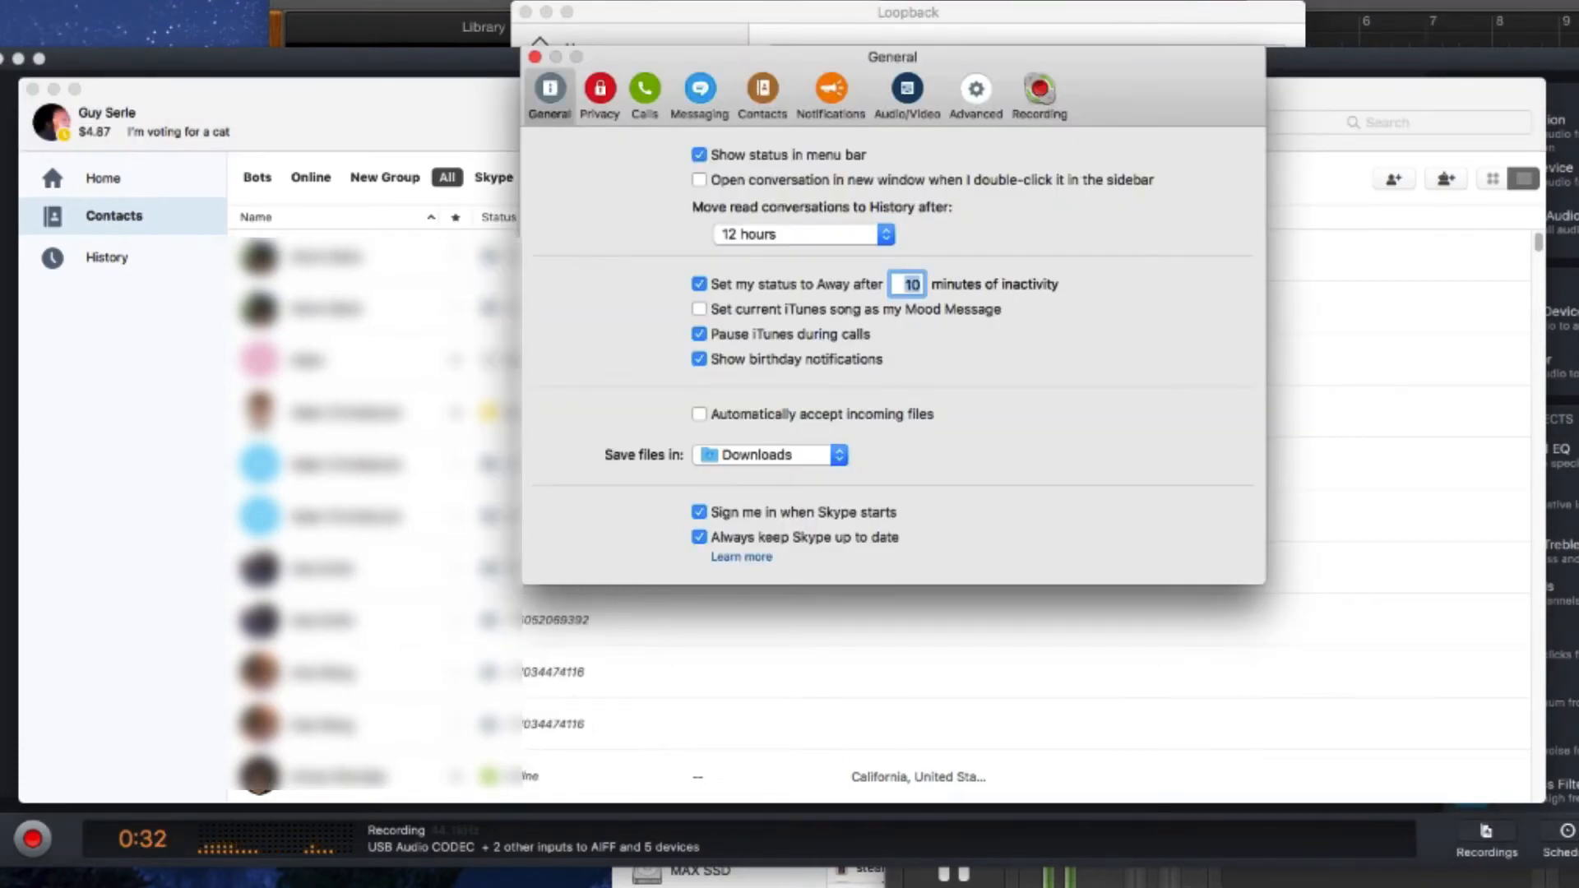
left_click(907, 95)
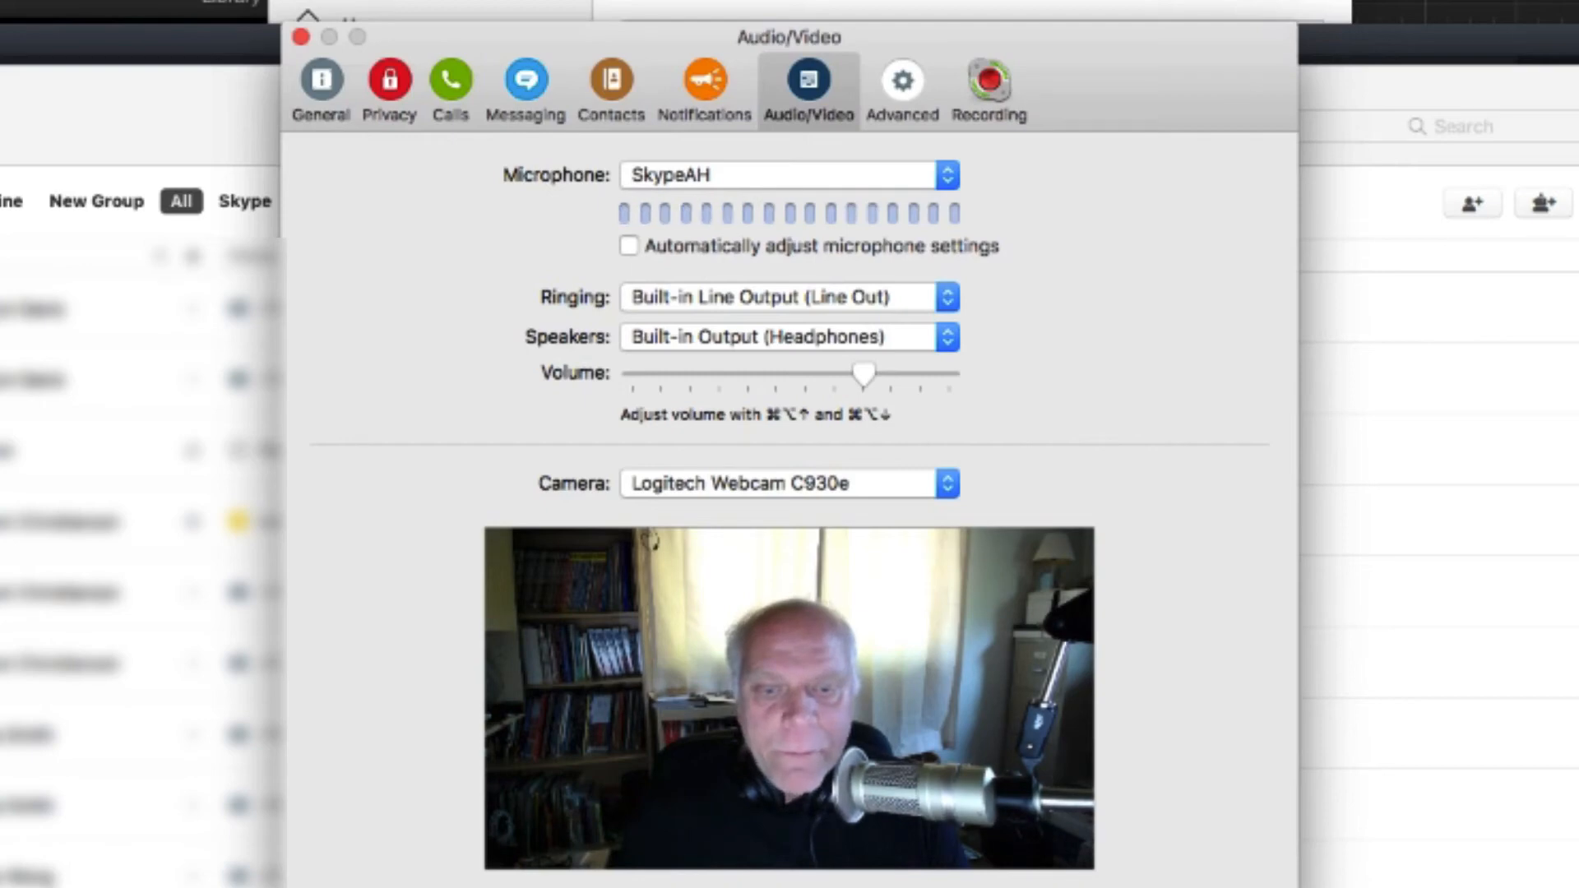
- Play the "28 Falling...Ouch!" clip in Soundboard to test Skype's microphone input, and close Skype's preferences
key("super+Tab")
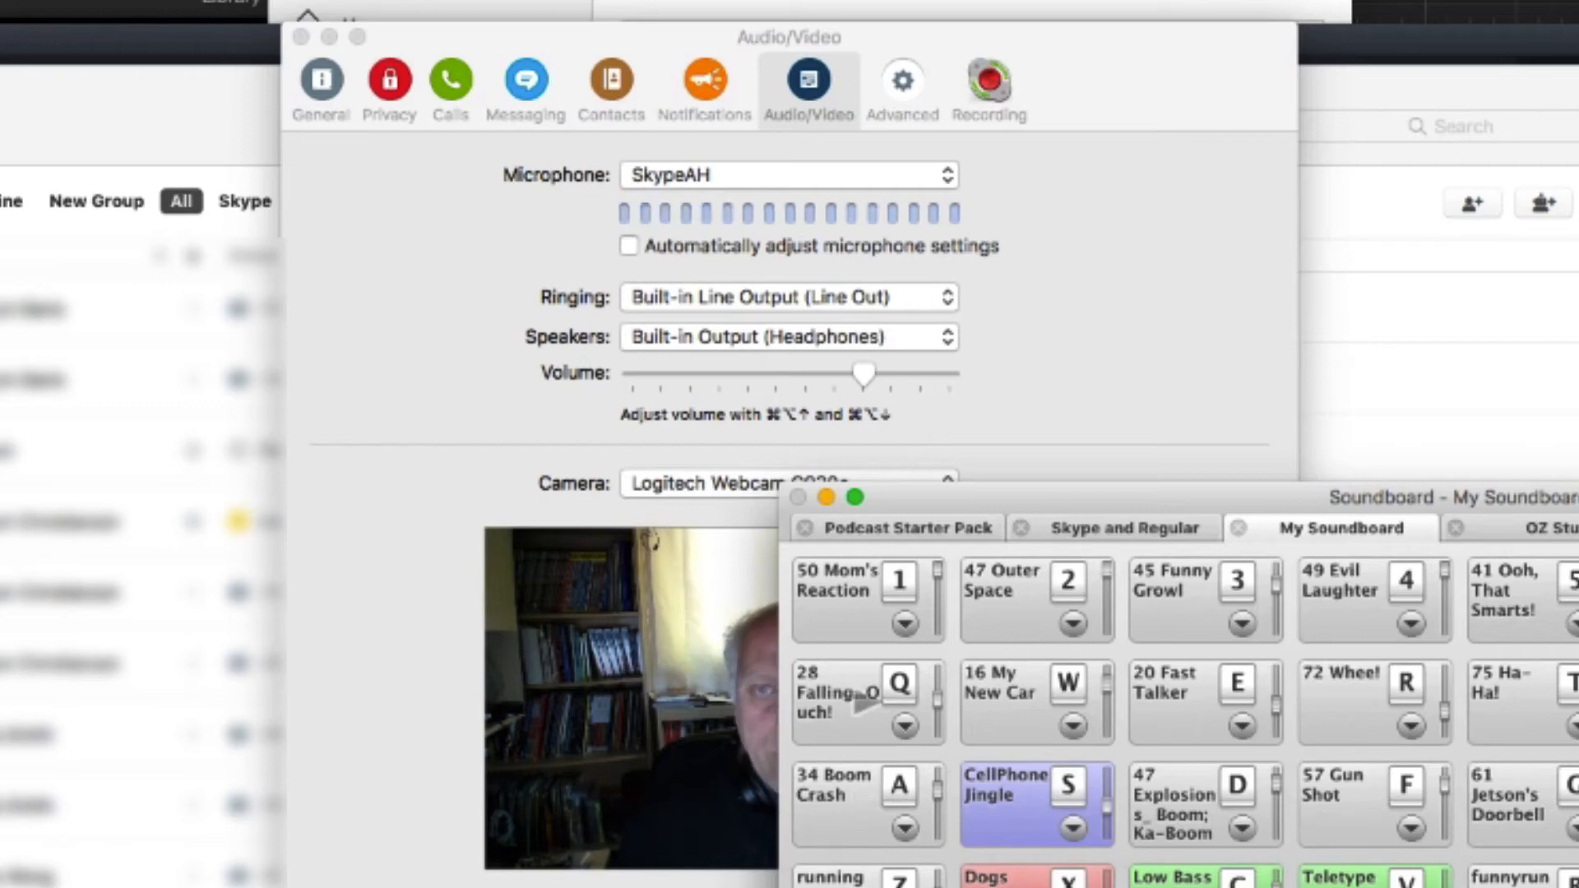
left_click(855, 697)
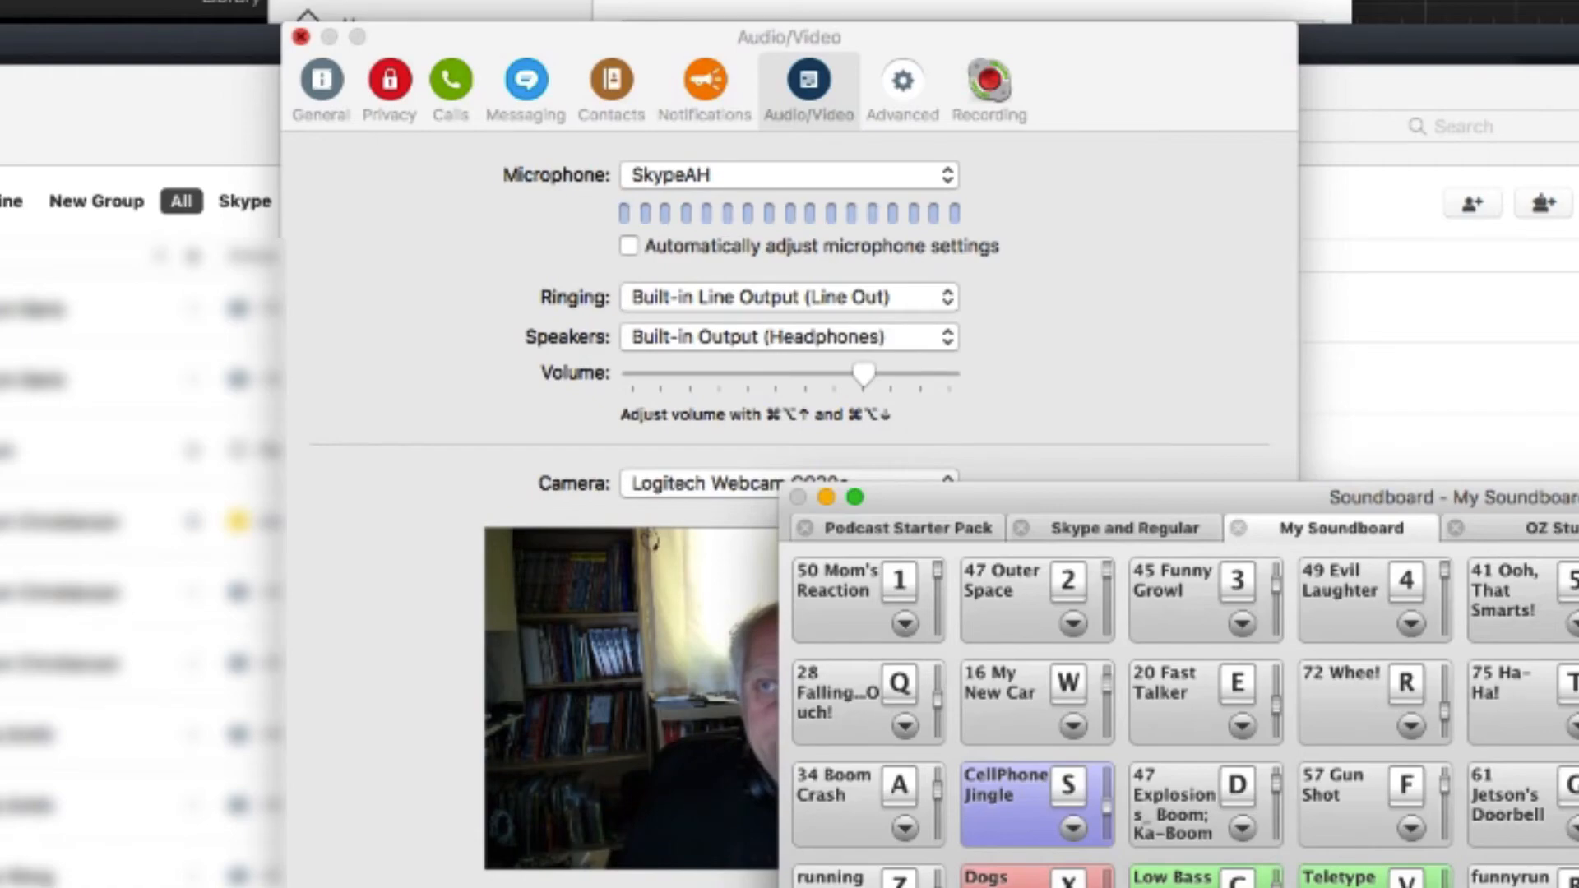
left_click(301, 36)
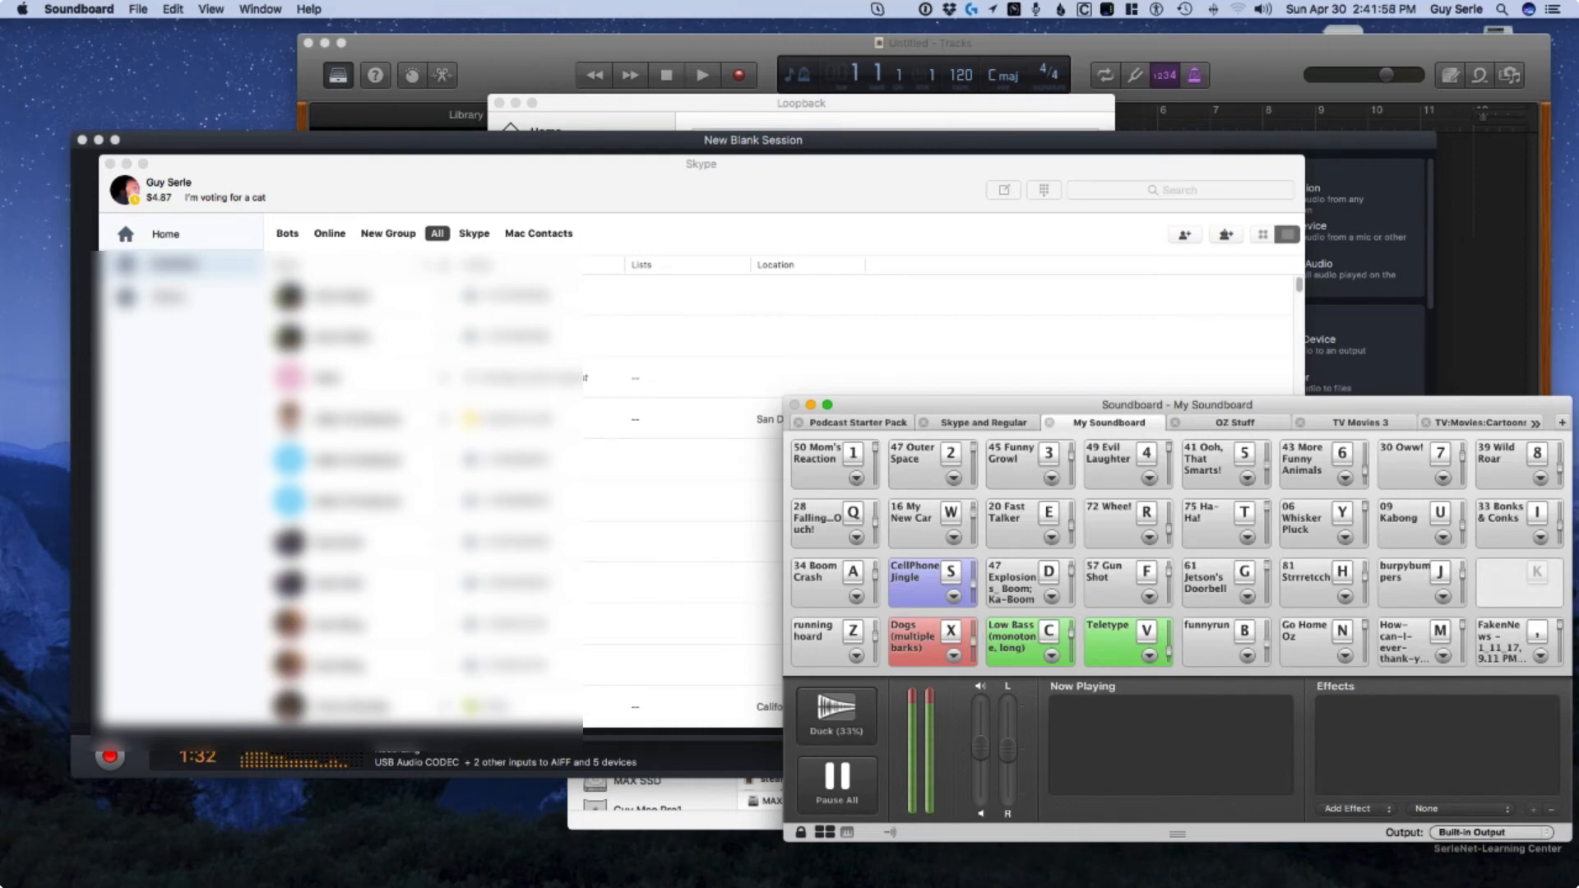
- Switch to GarageBand and show the Audio 1 track's Smart Controls with its recording settings
key("super+Tab")
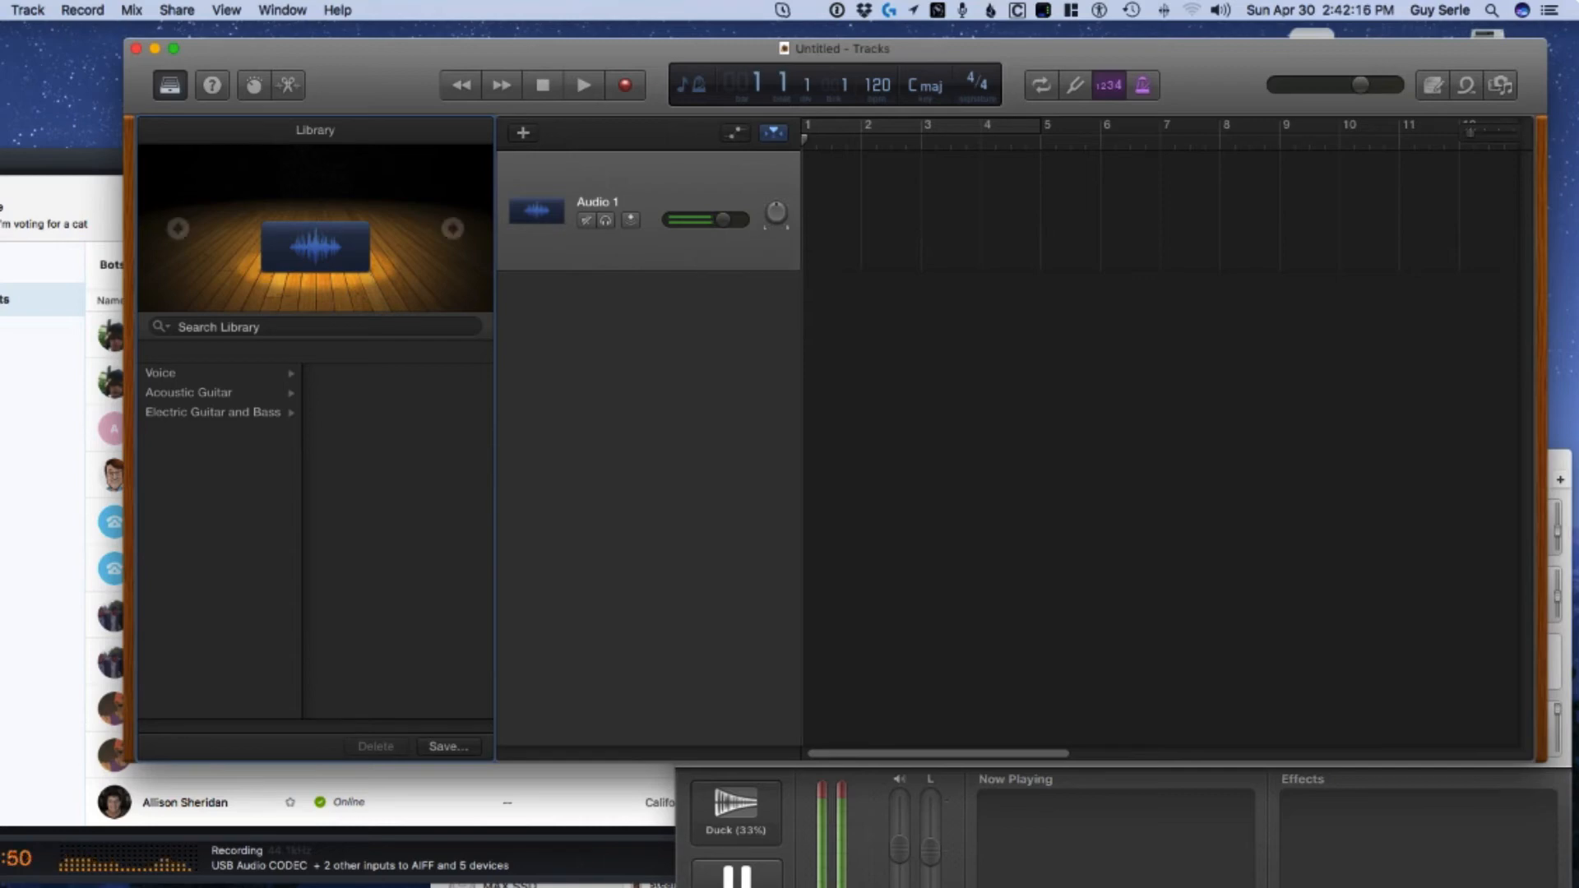
key("b")
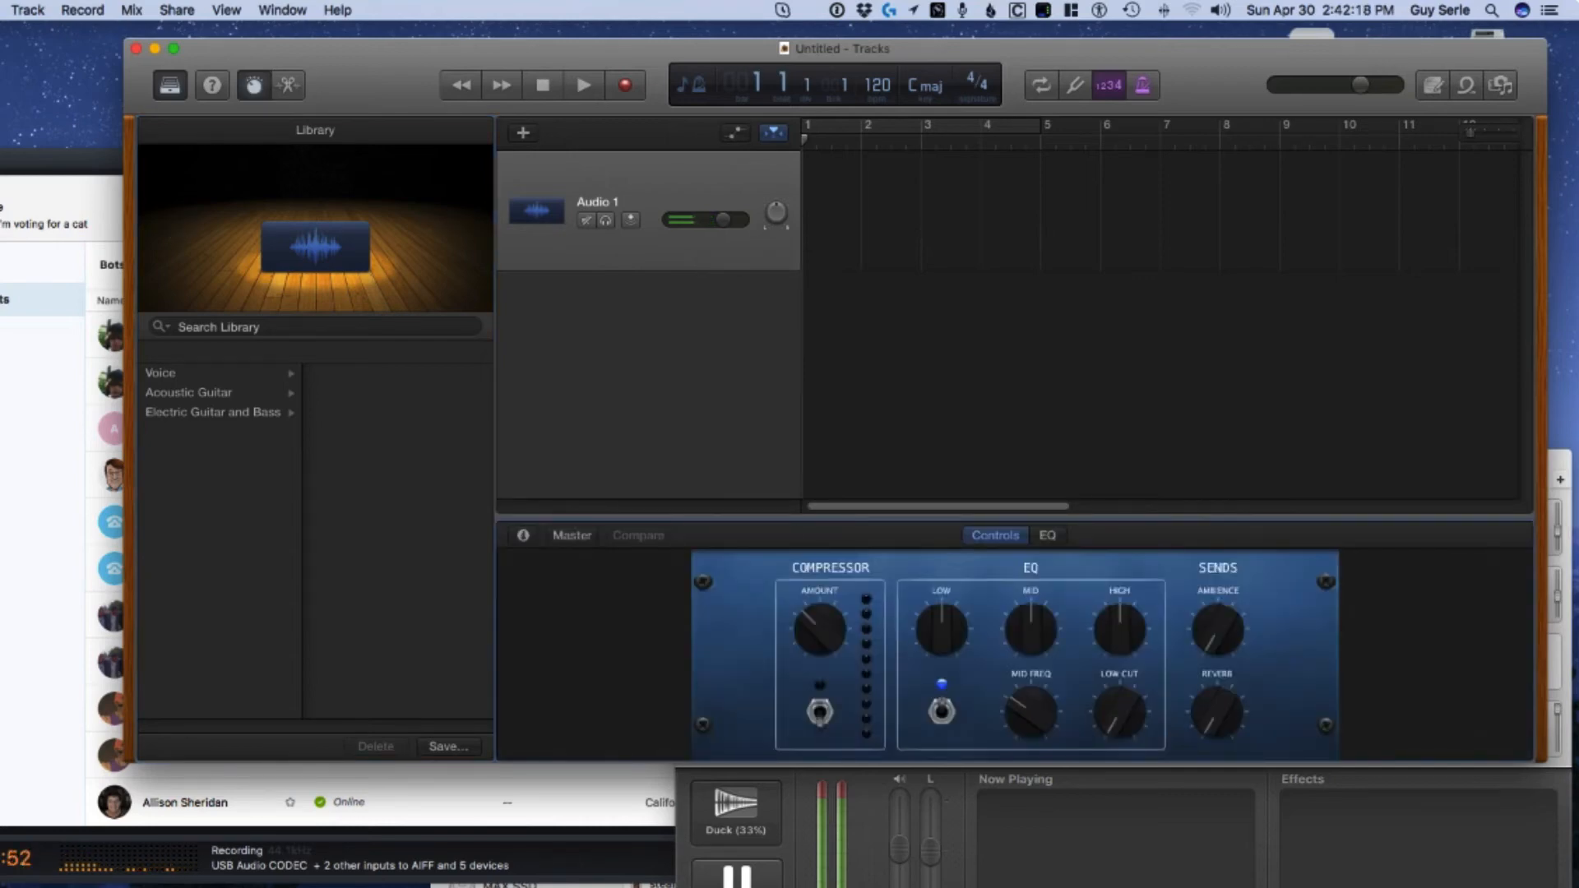
key("i")
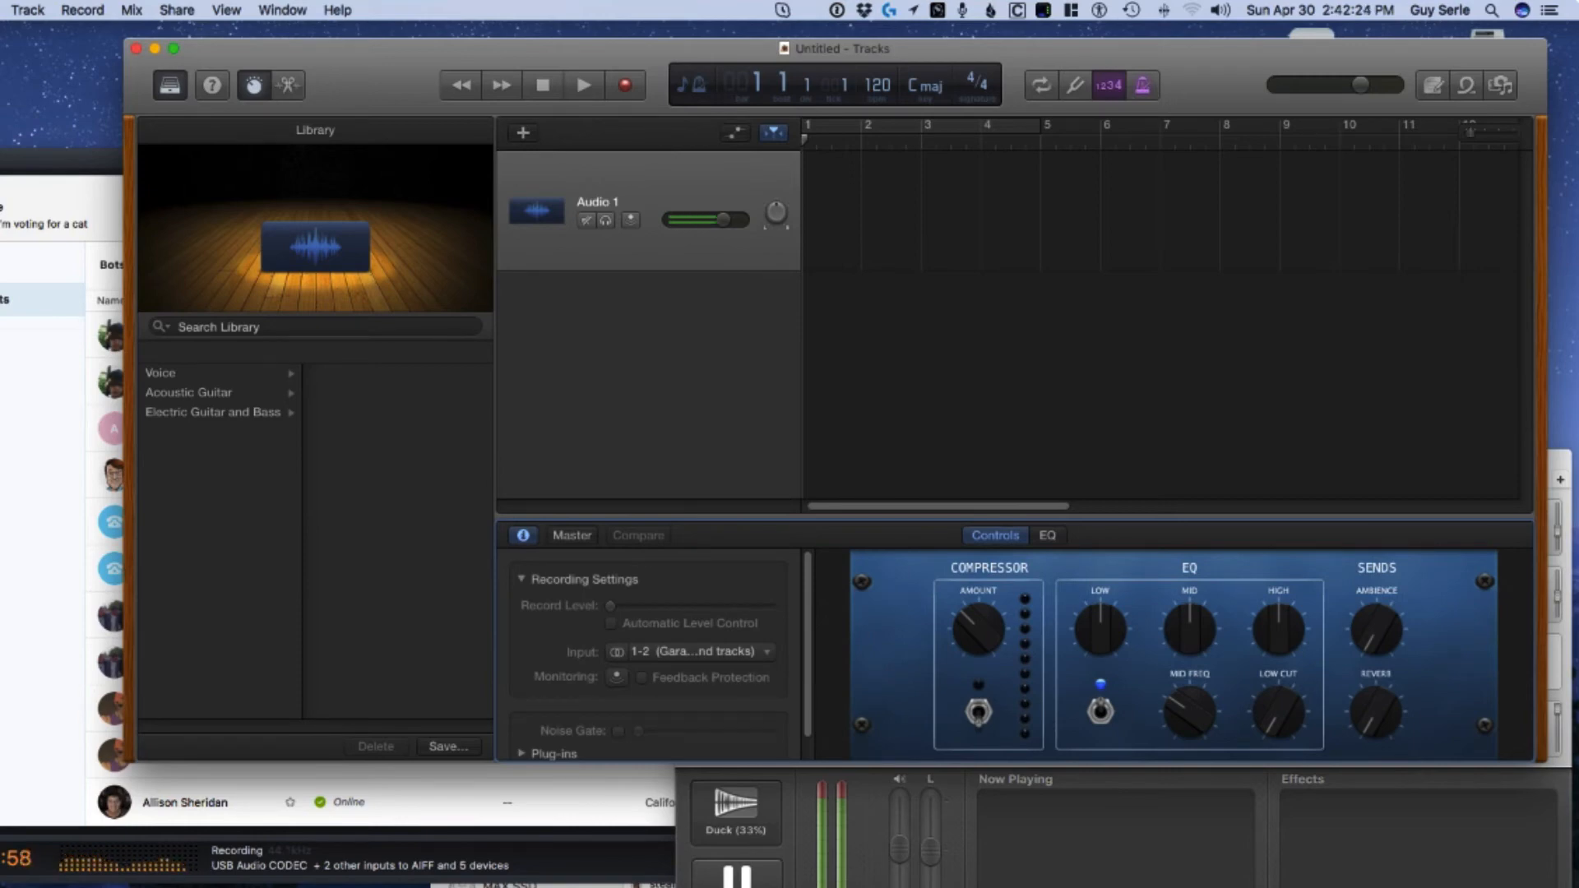
- Show the track lock and record enable buttons in GarageBand's track headers
left_click(82, 11)
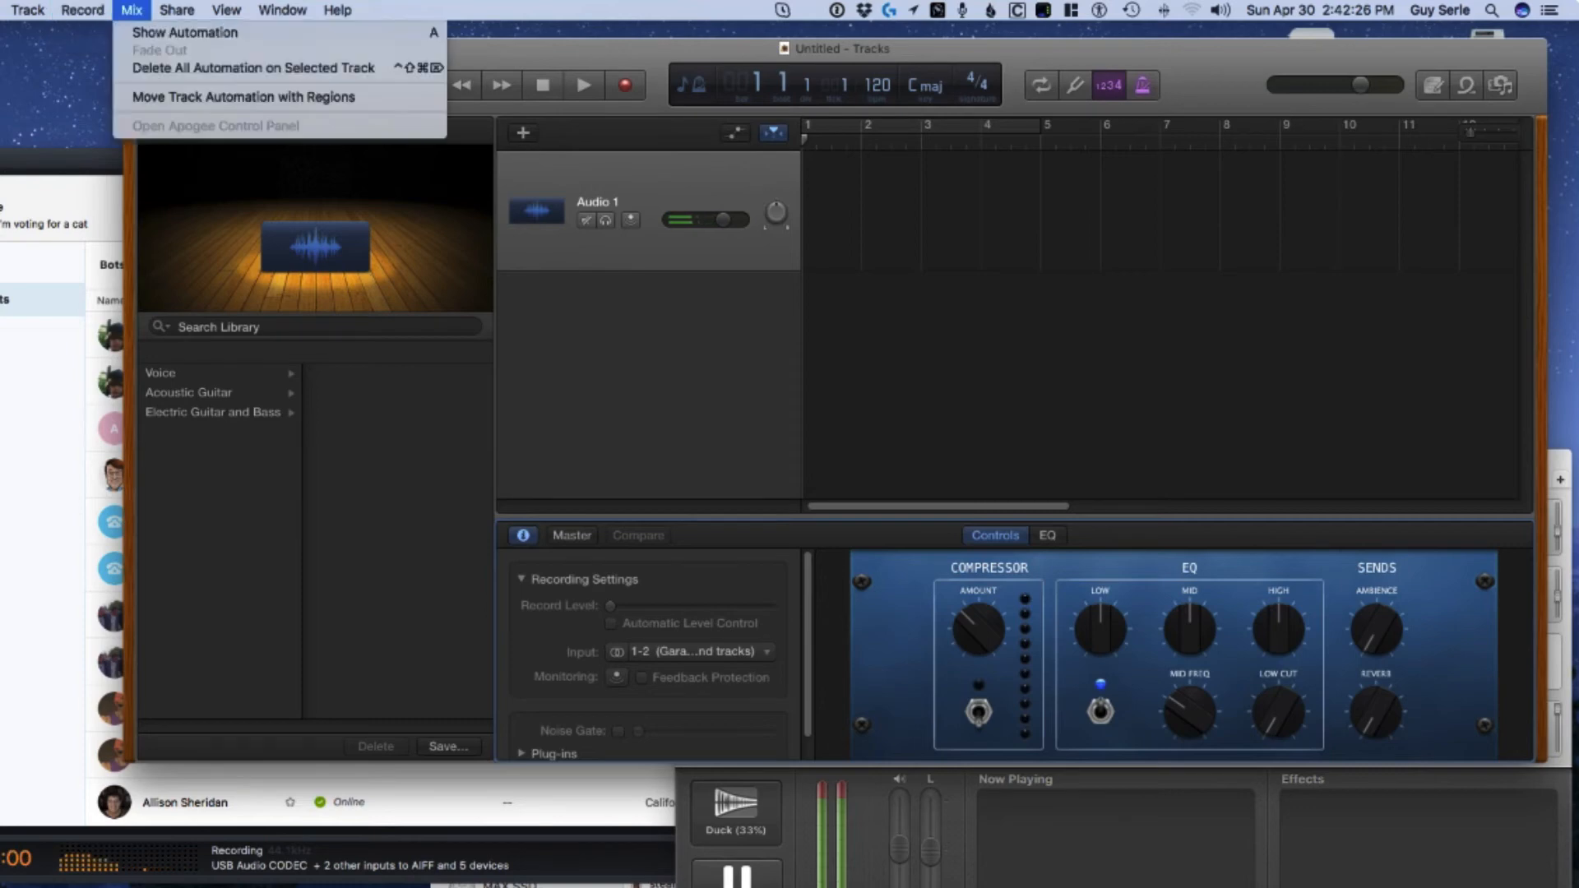
mouse_move(177, 10)
mouse_move(28, 10)
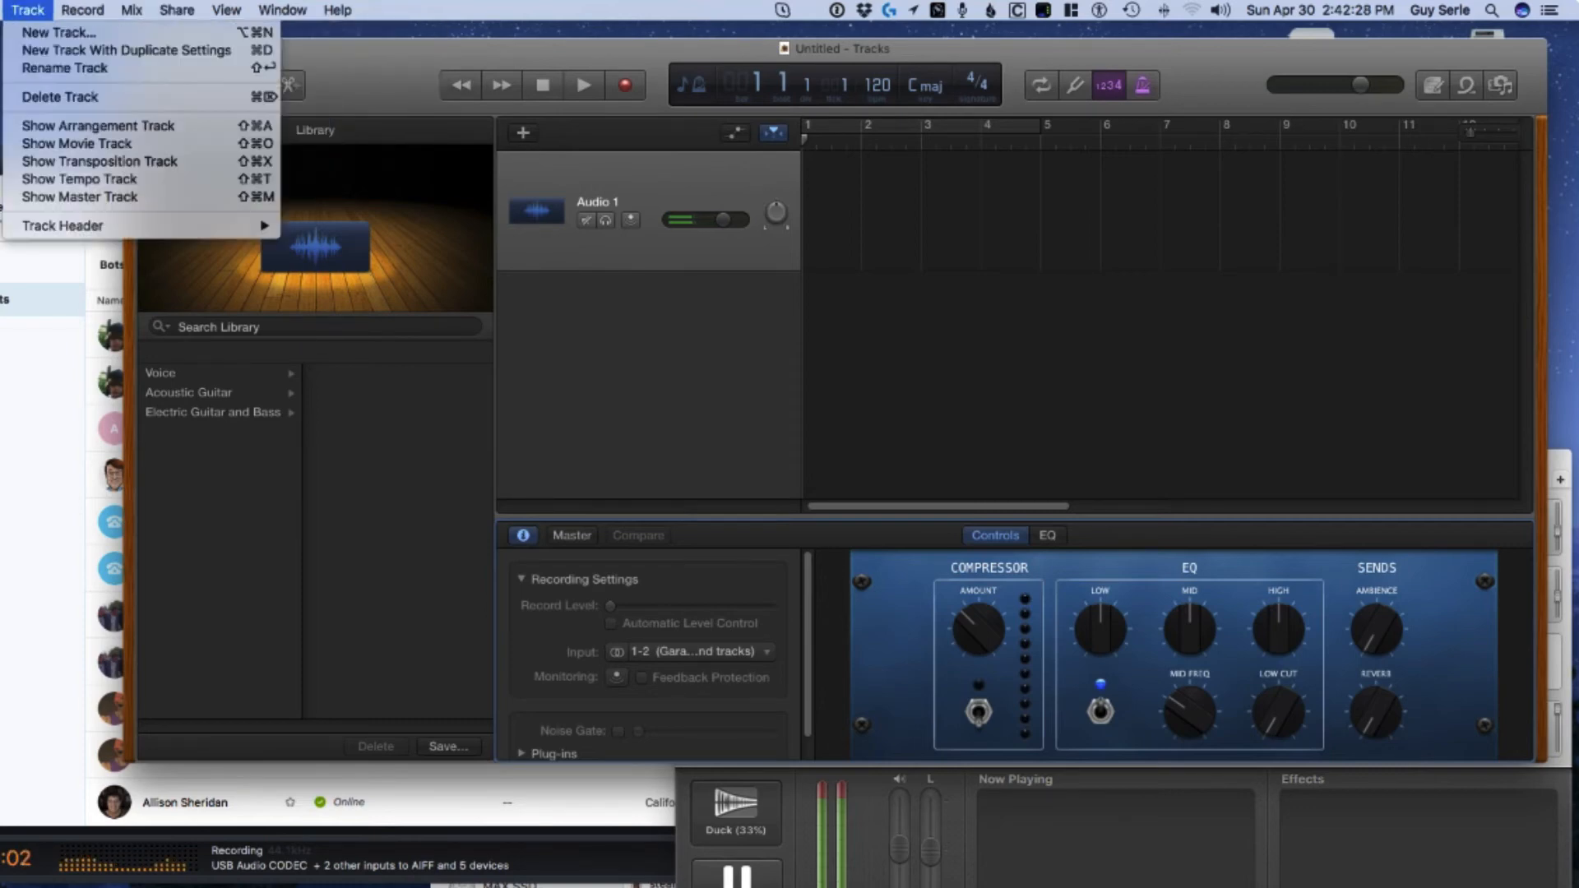
mouse_move(63, 225)
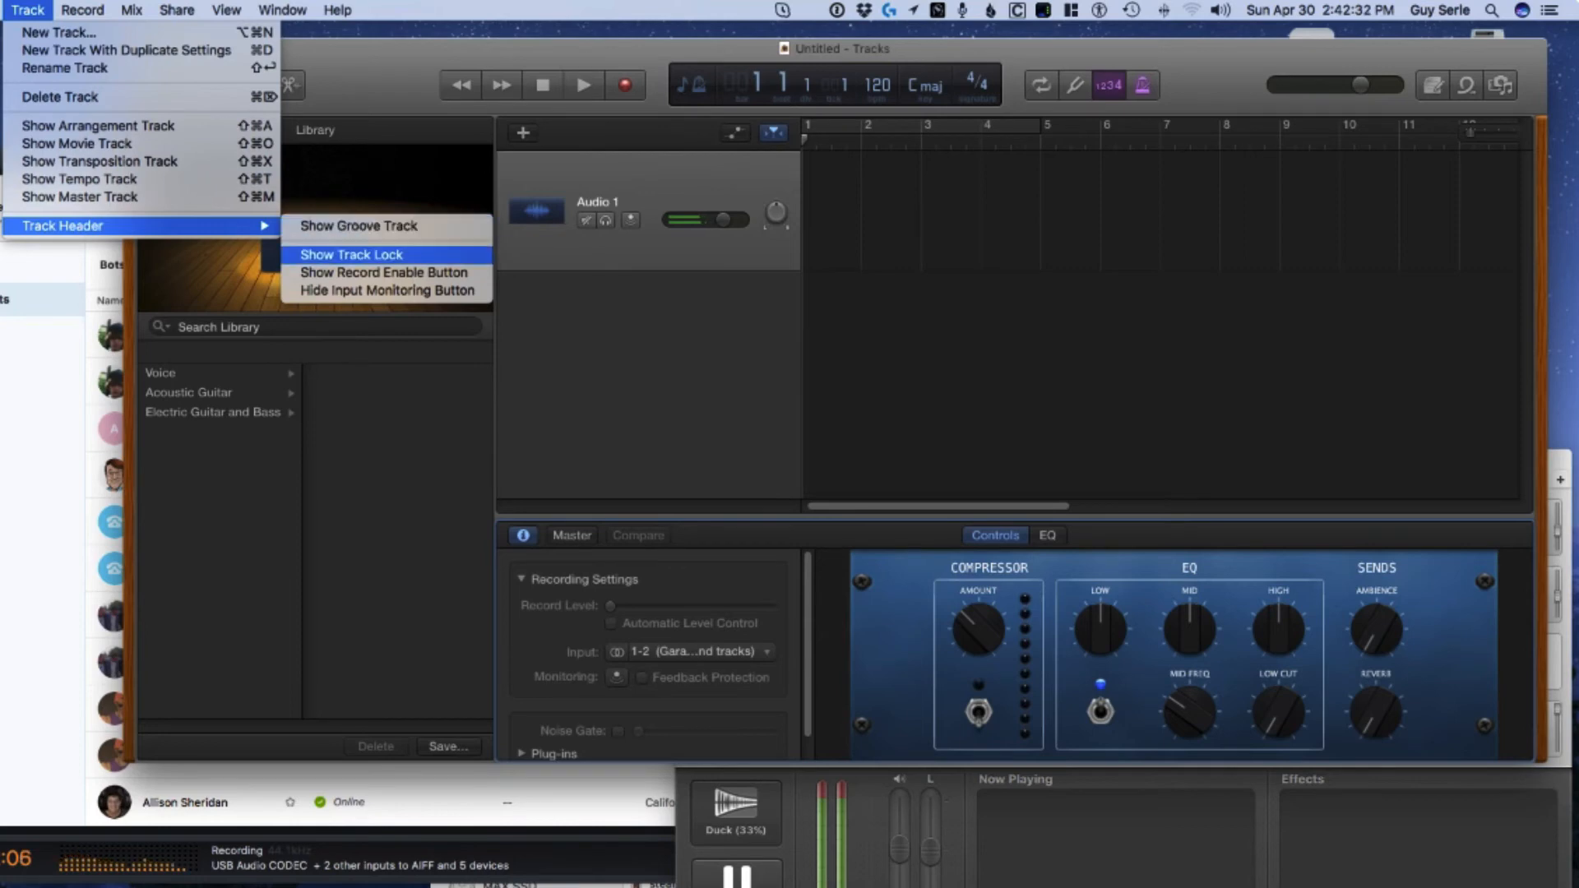
left_click(353, 255)
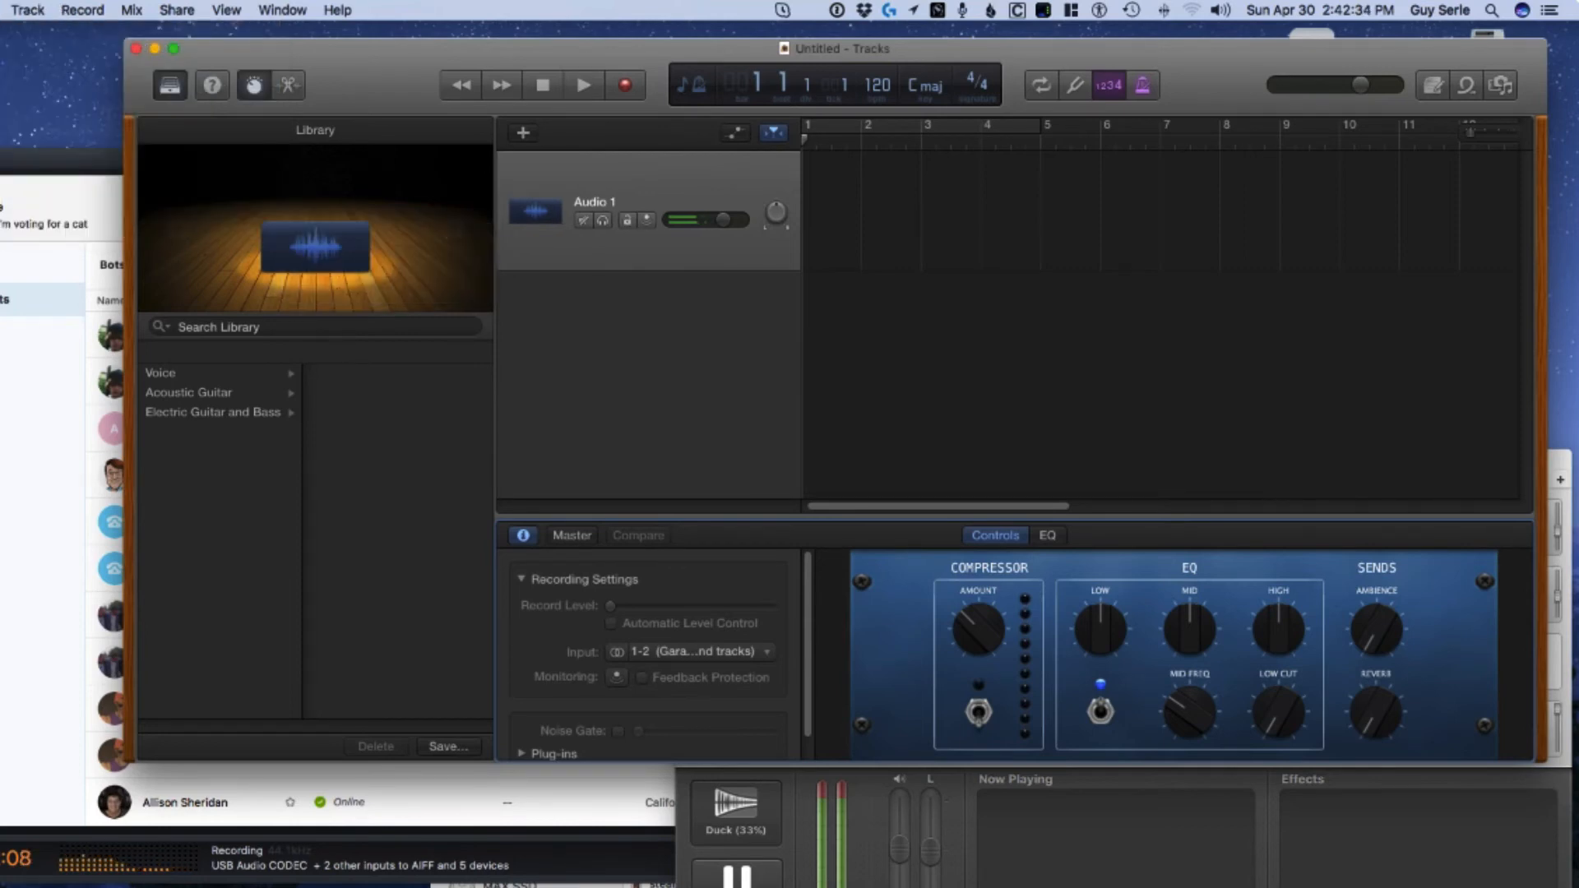
left_click(28, 10)
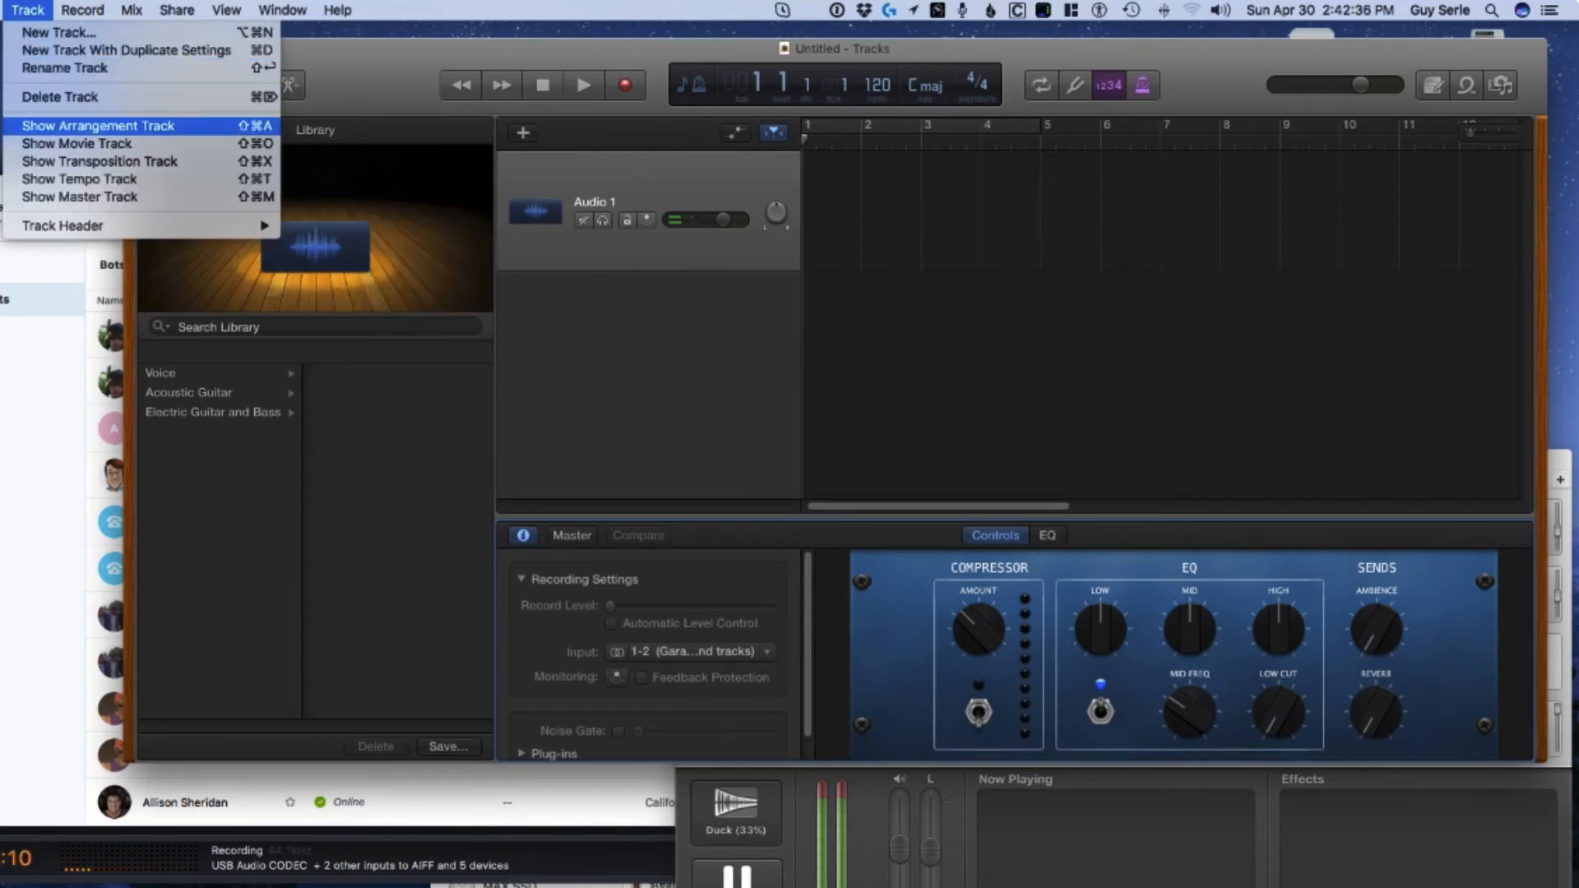
mouse_move(62, 226)
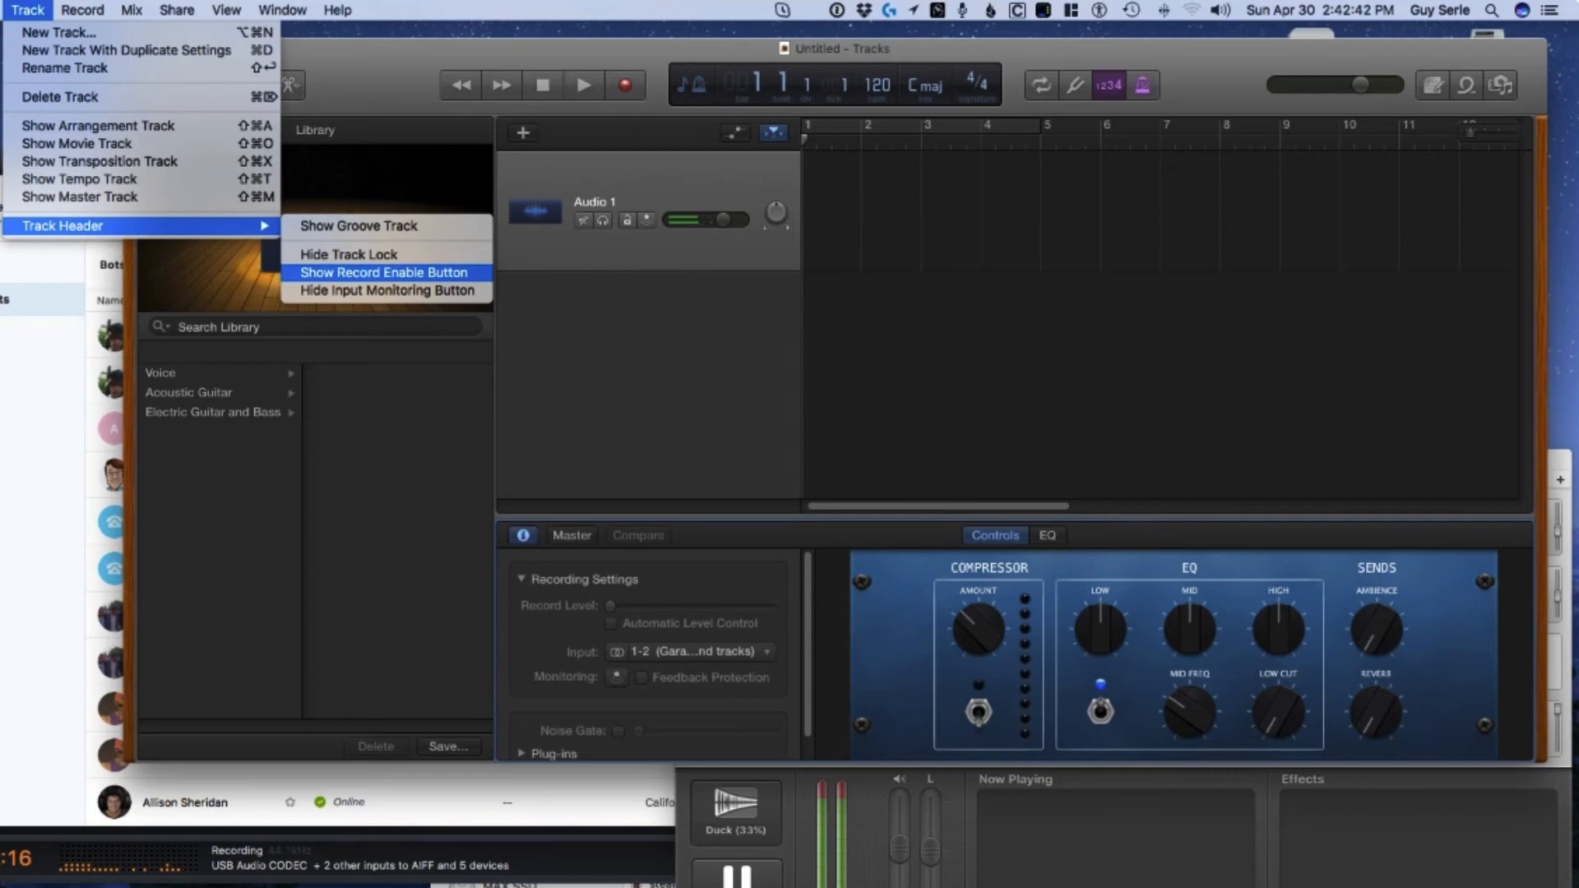
left_click(383, 273)
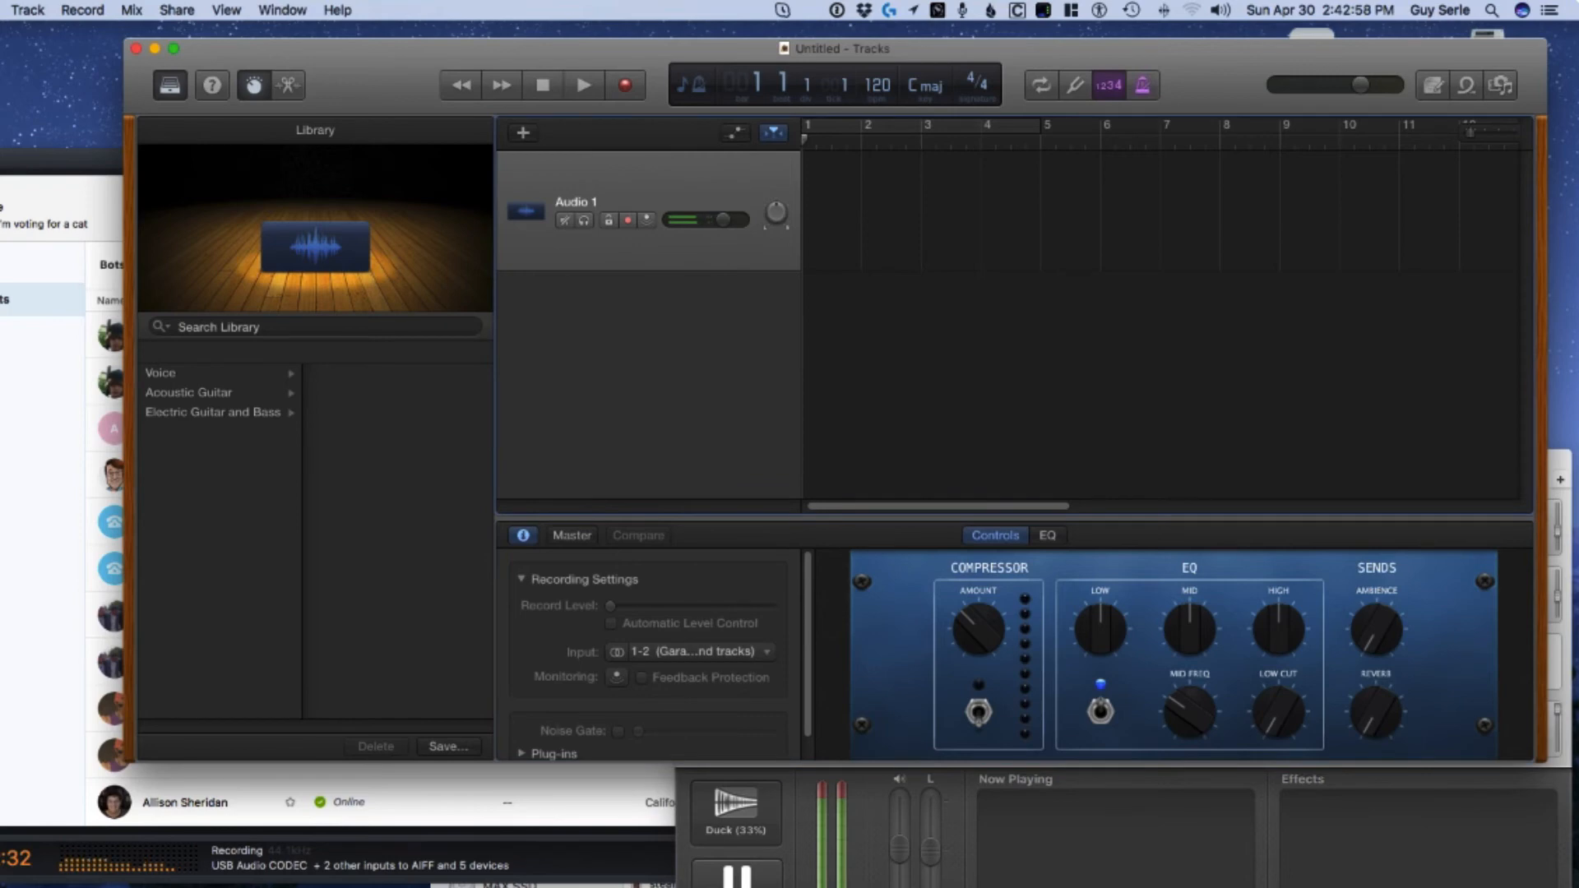
- Add two more audio tracks with settings duplicated from the Audio 1 track
left_click(28, 11)
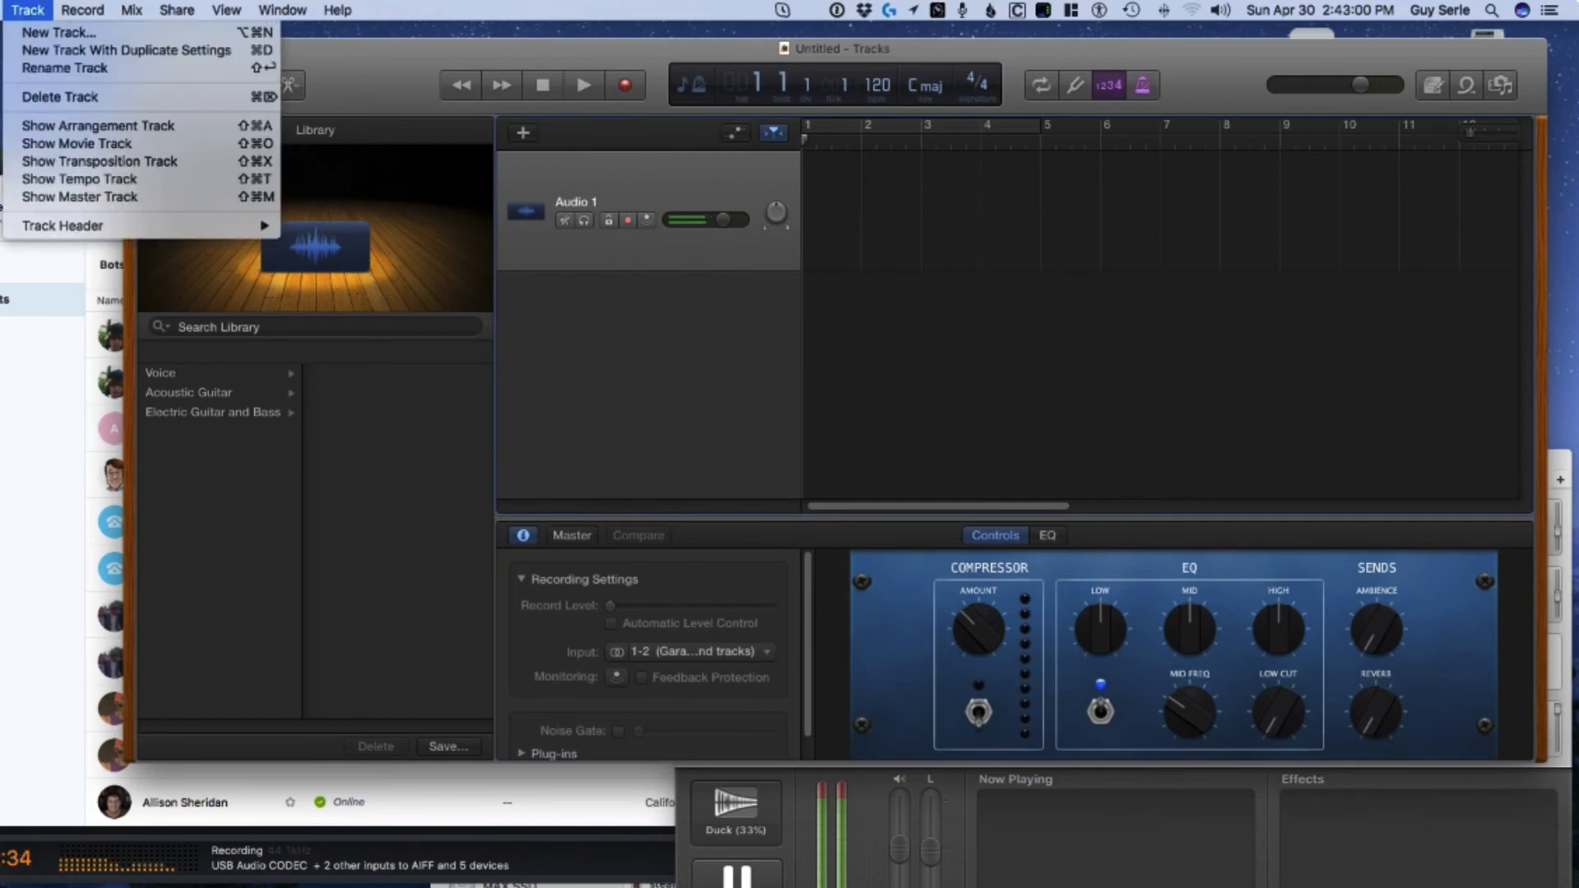
left_click(124, 49)
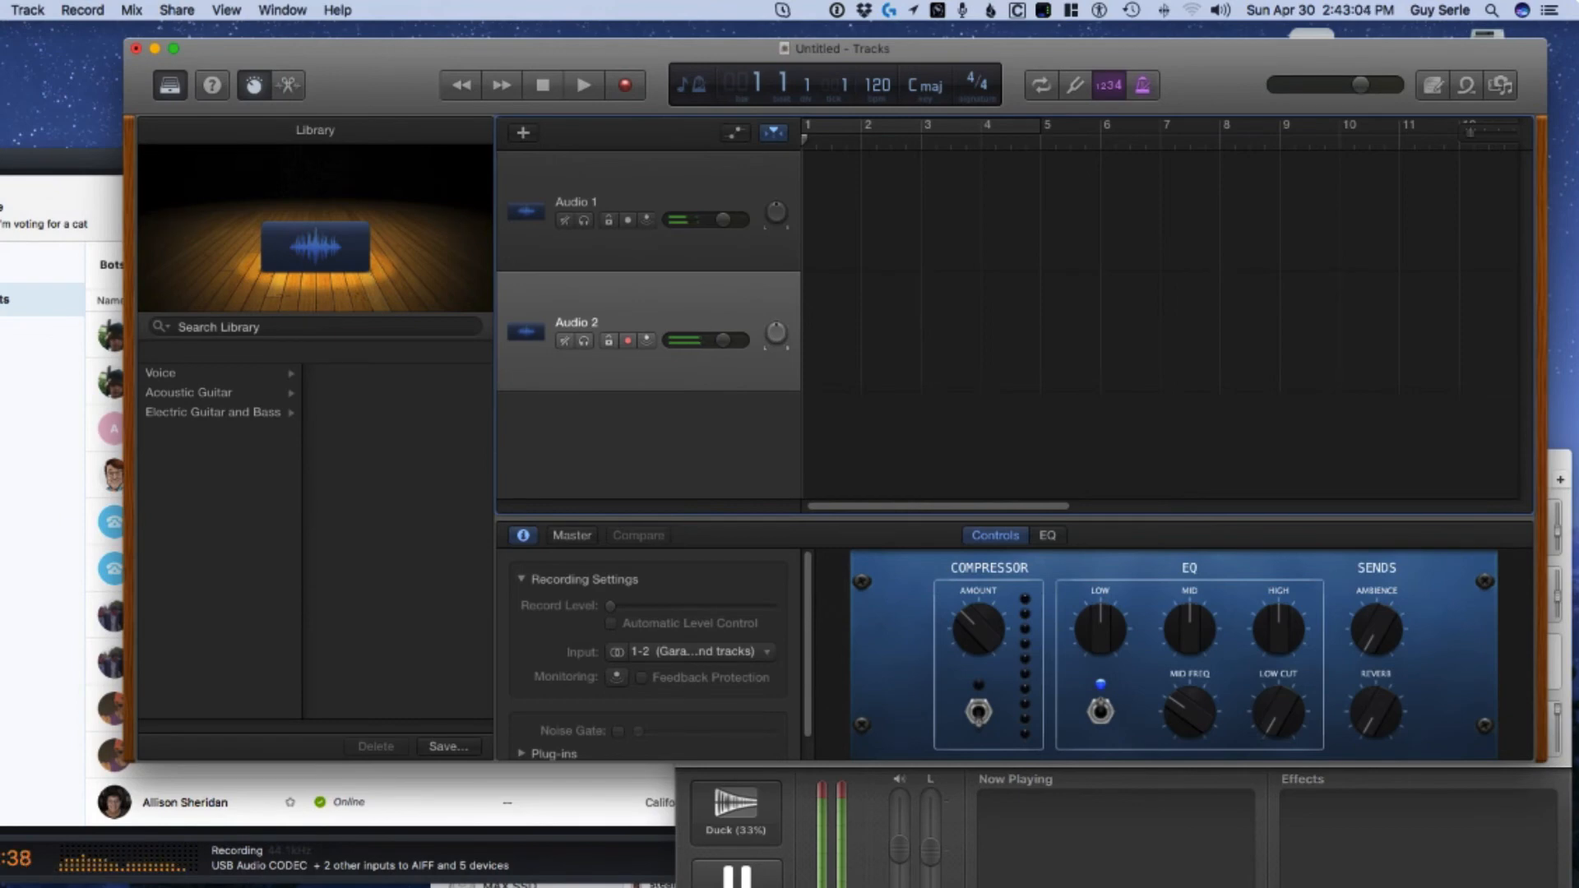
left_click(28, 10)
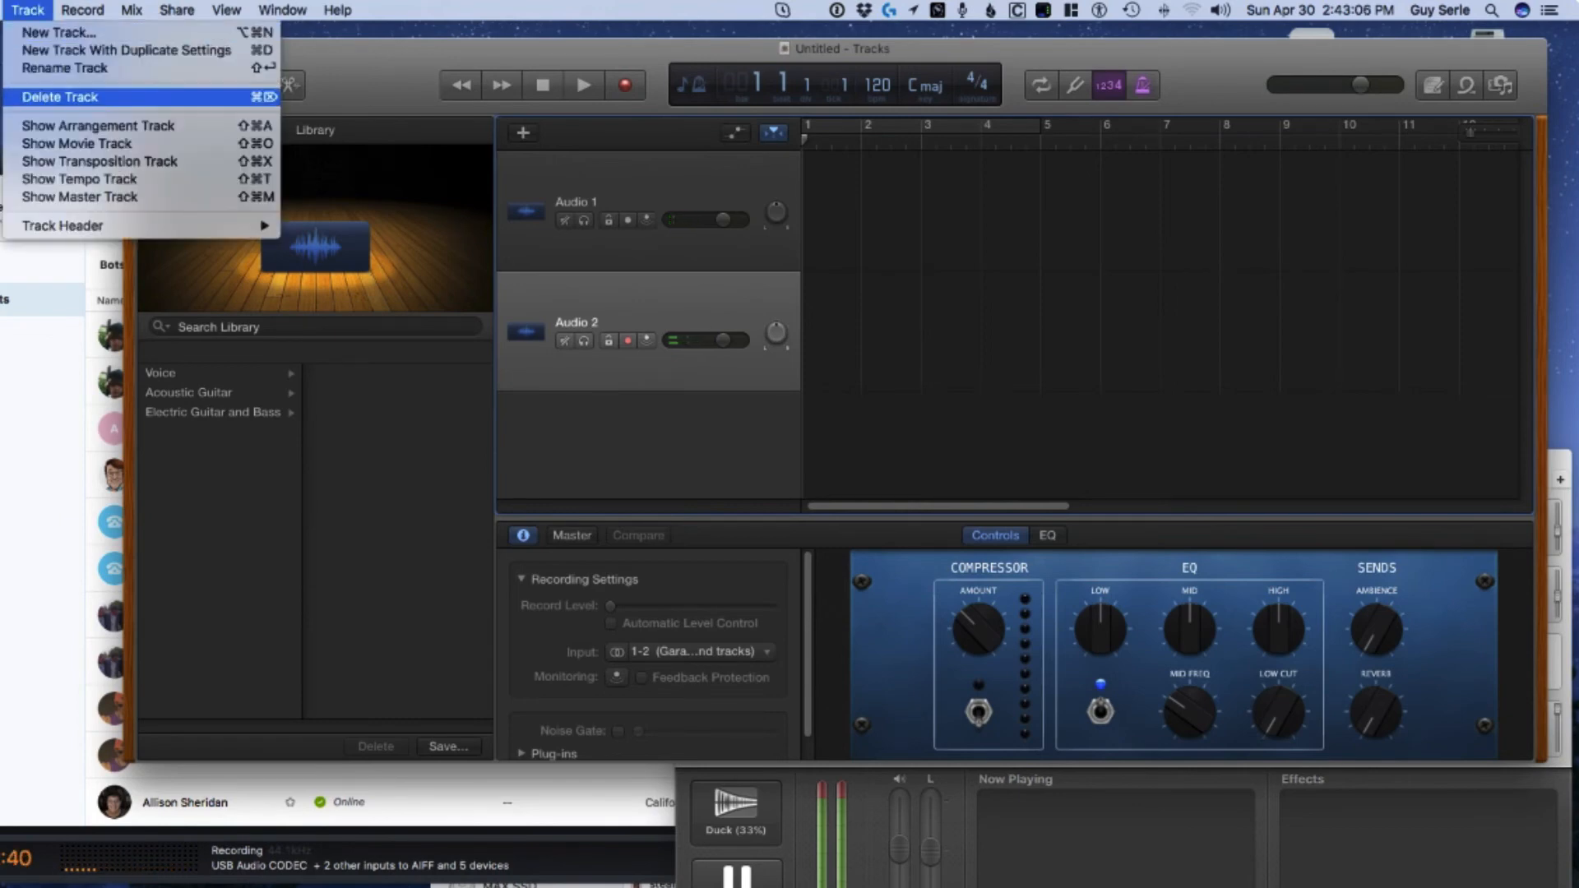
left_click(123, 50)
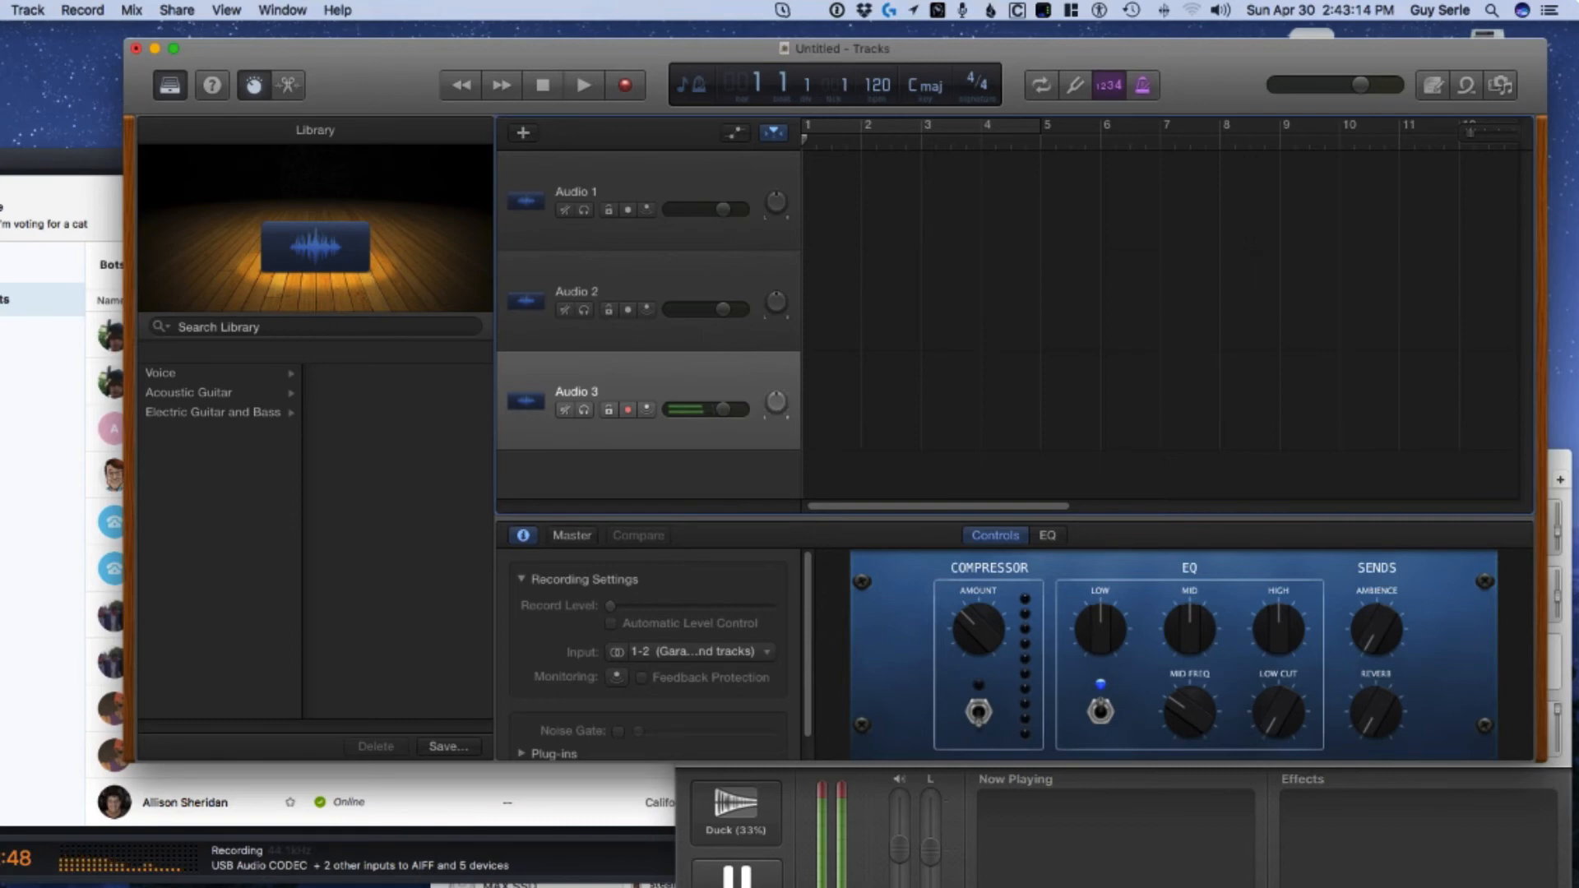
- Enable the Audio 1 track for recording
left_click(648, 188)
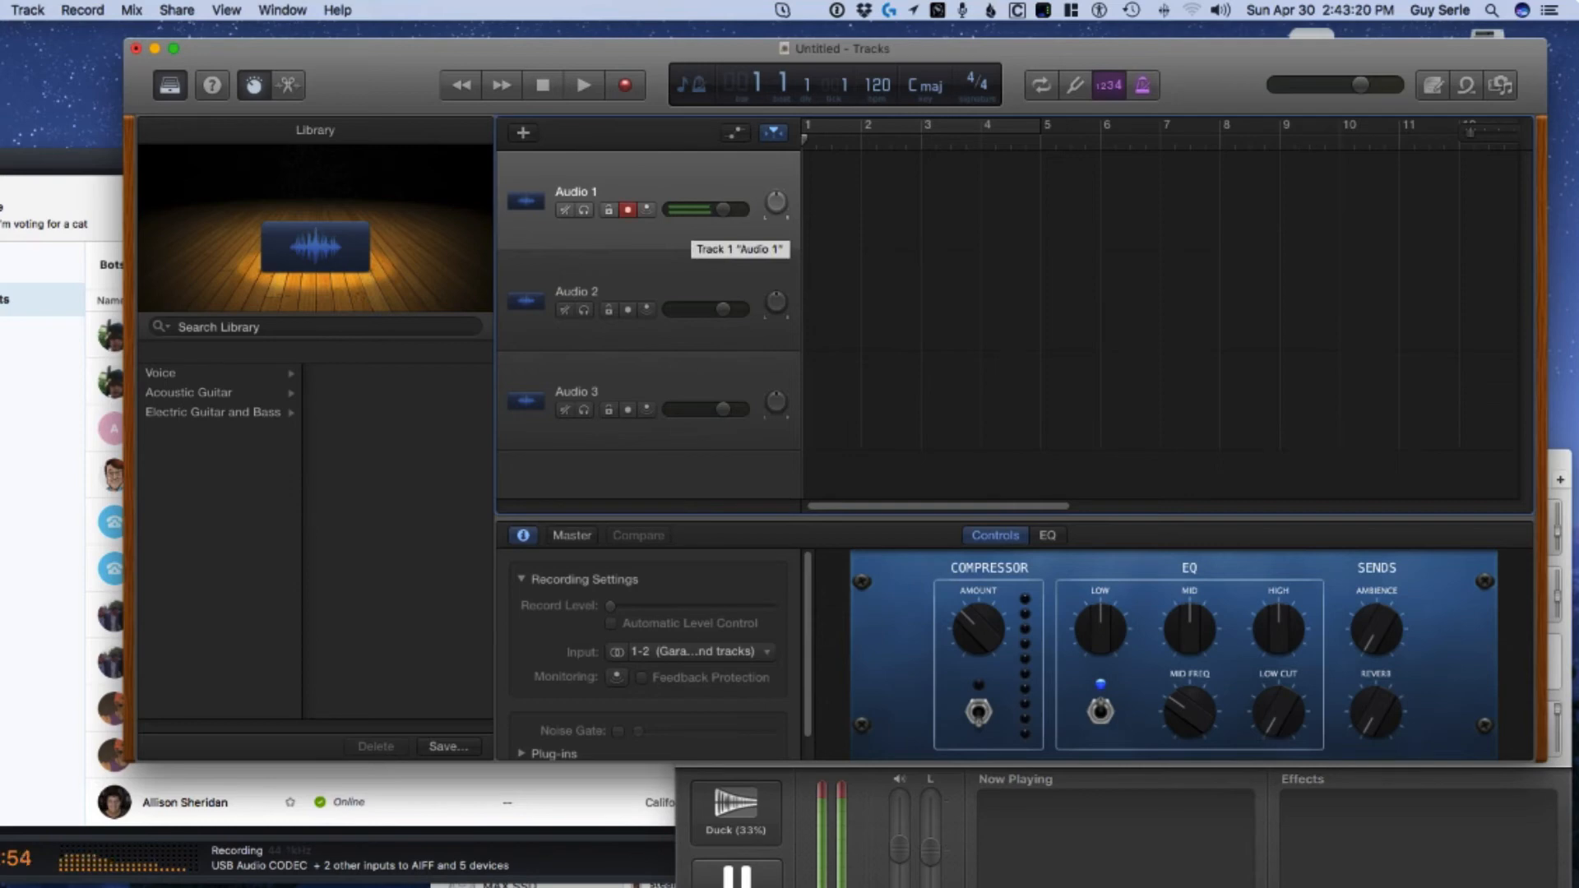
left_click(627, 310)
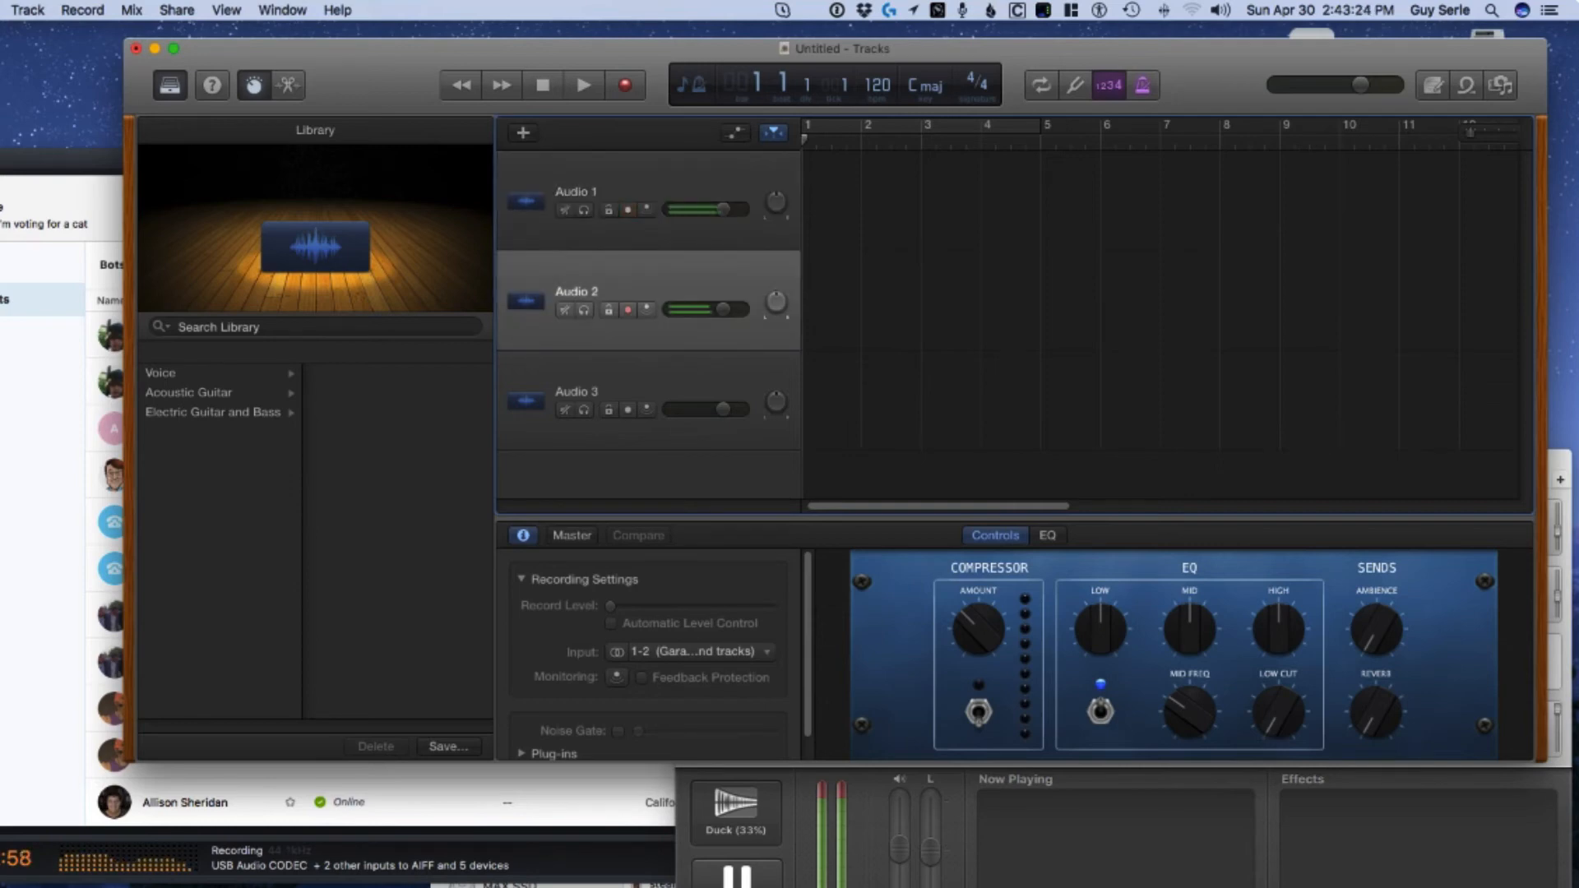
left_click(577, 192)
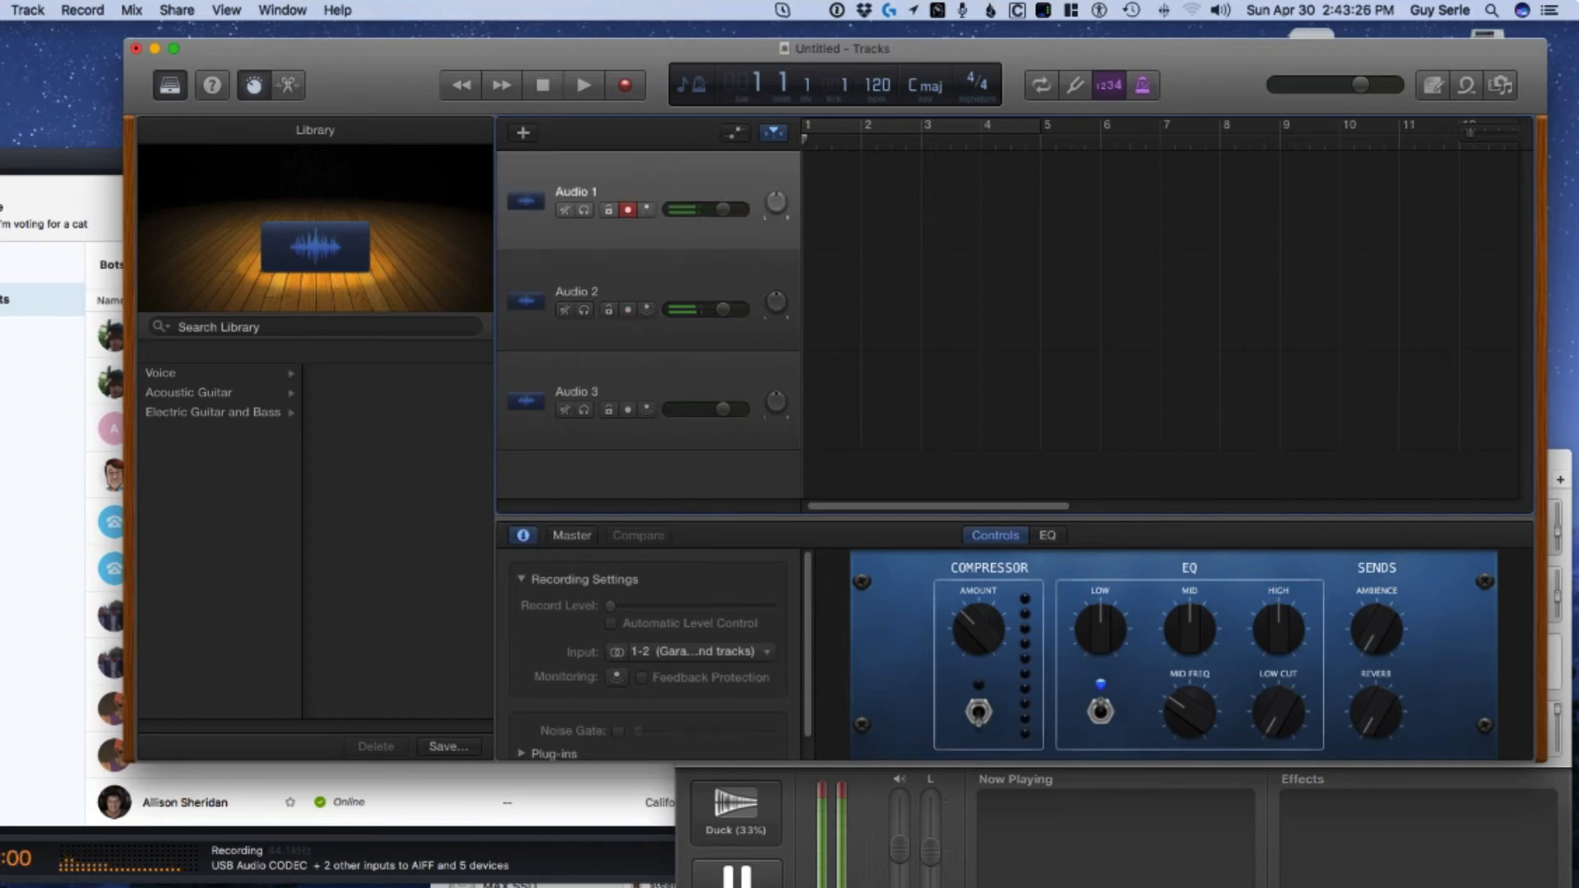
- Set the Audio 2 track's recording input to 3-4 (GarageBand tracks)
left_click(576, 291)
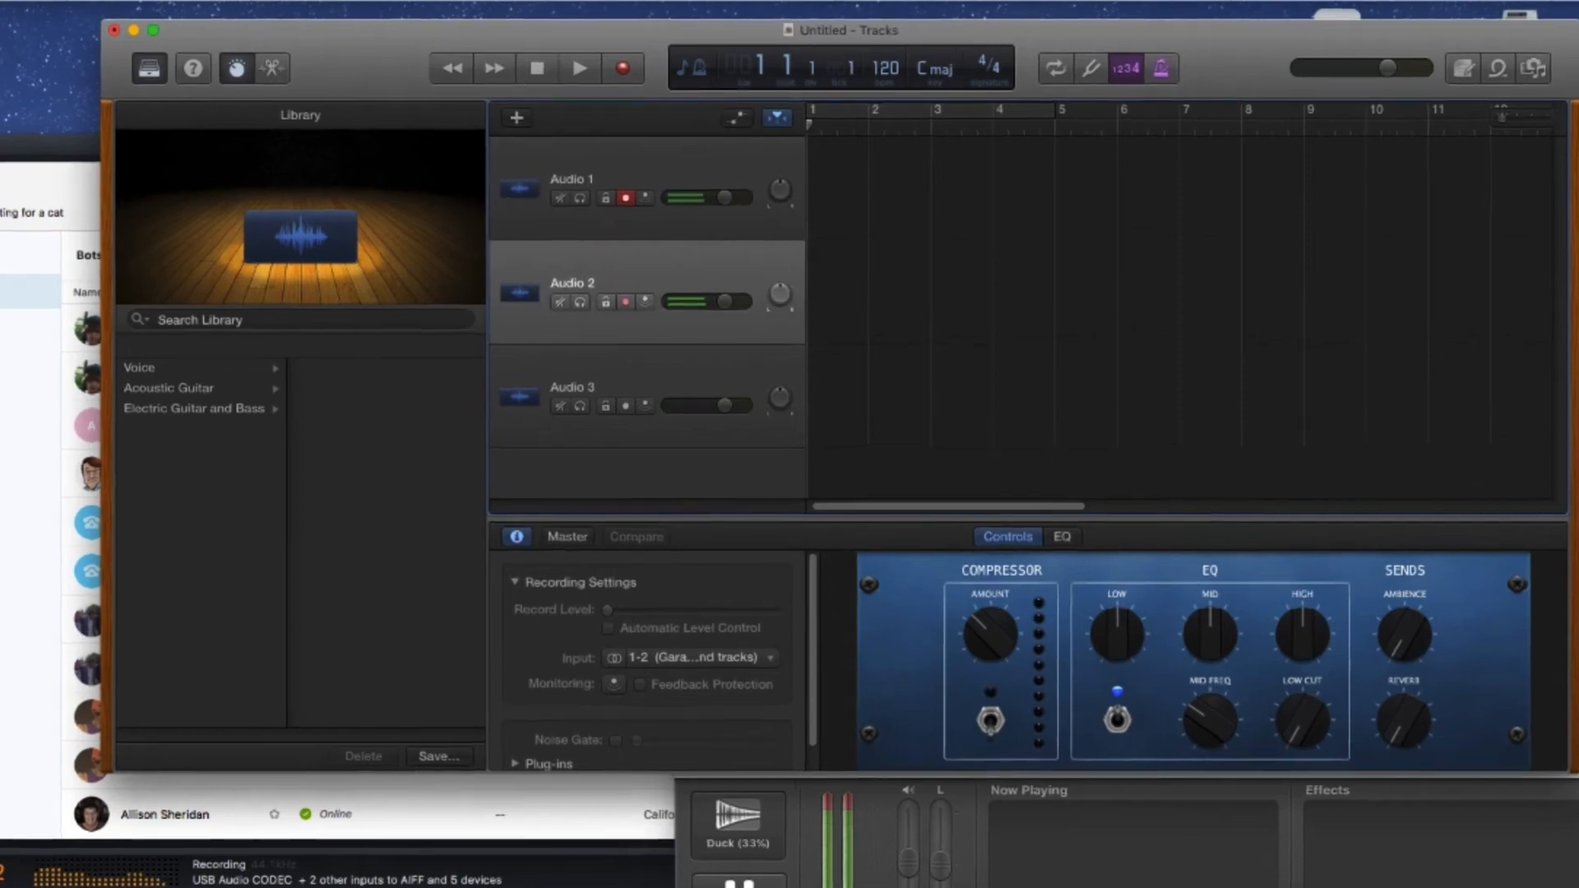
left_click(691, 651)
left_click(724, 820)
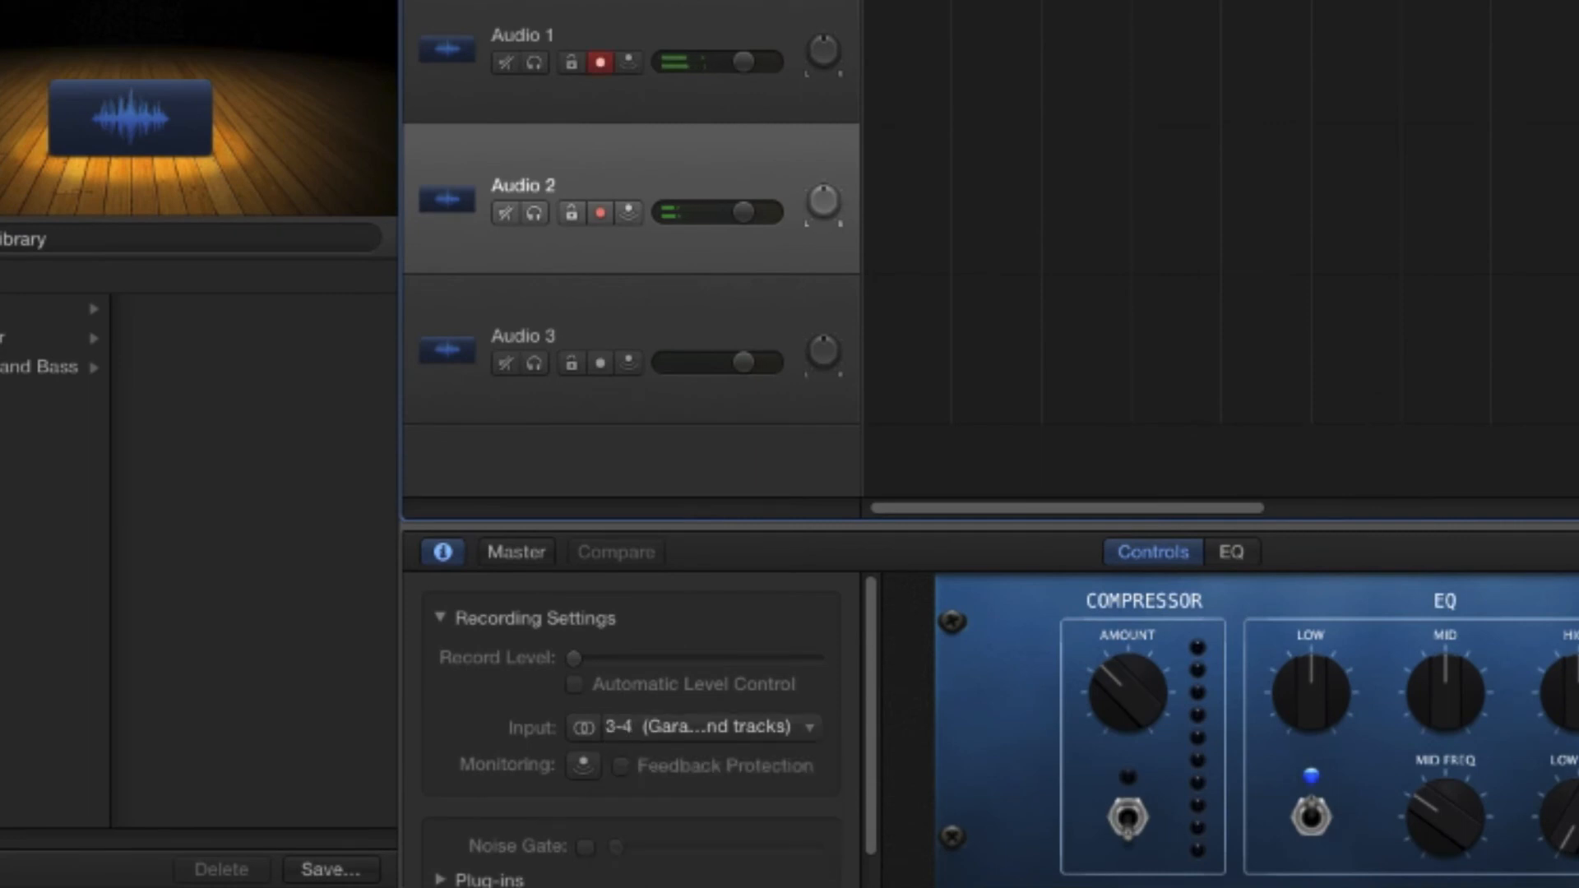
- Set the Audio 3 track's recording input to 5-6 (GarageBand tracks)
left_click(641, 331)
left_click(709, 726)
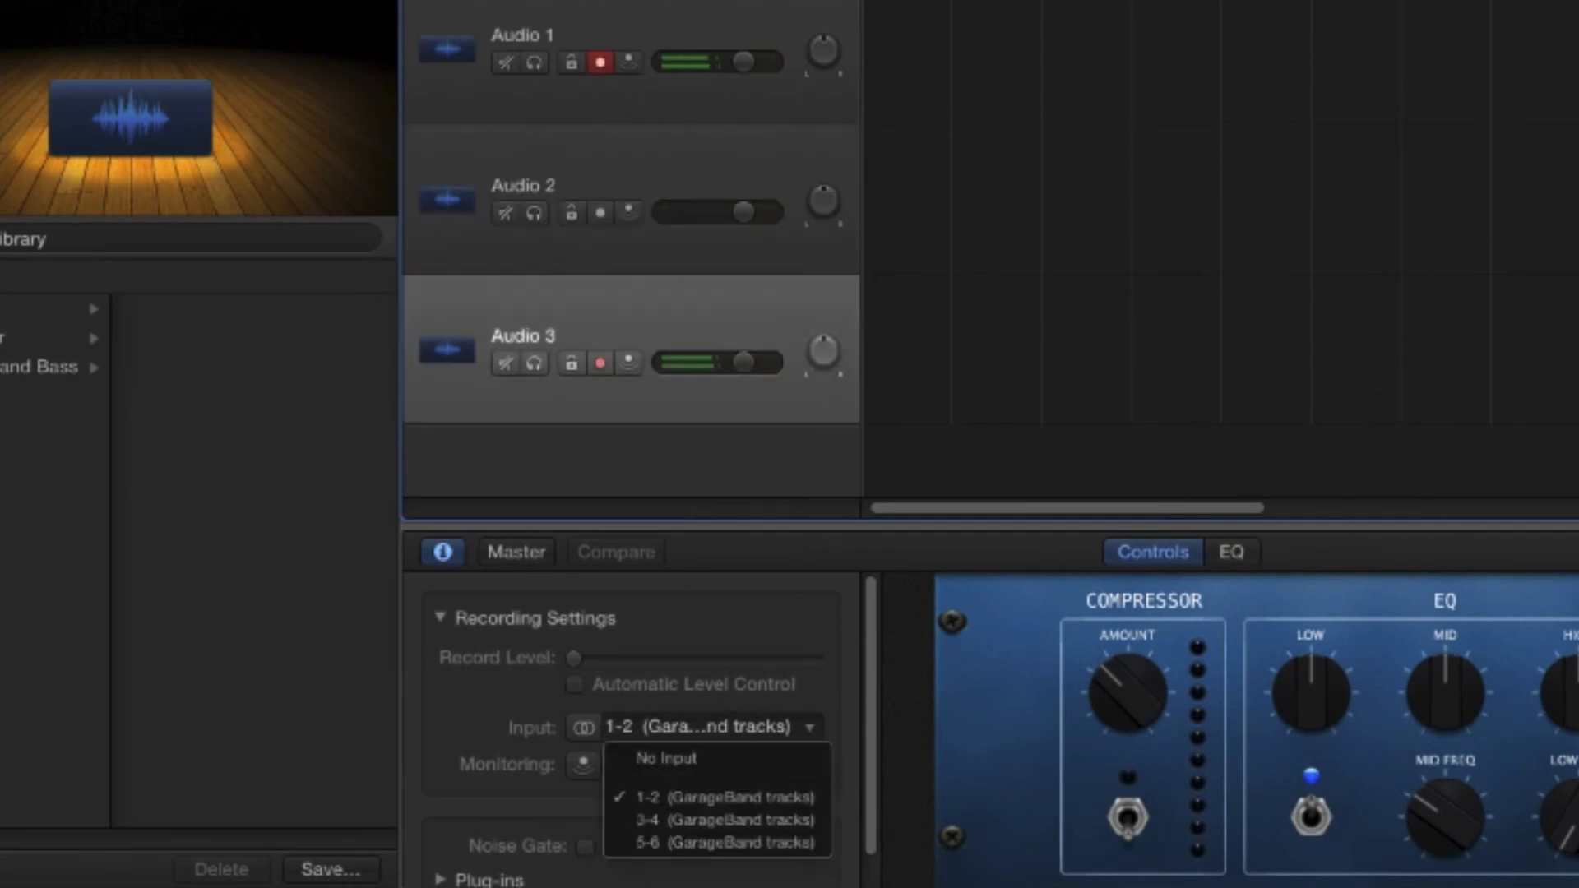
left_click(723, 842)
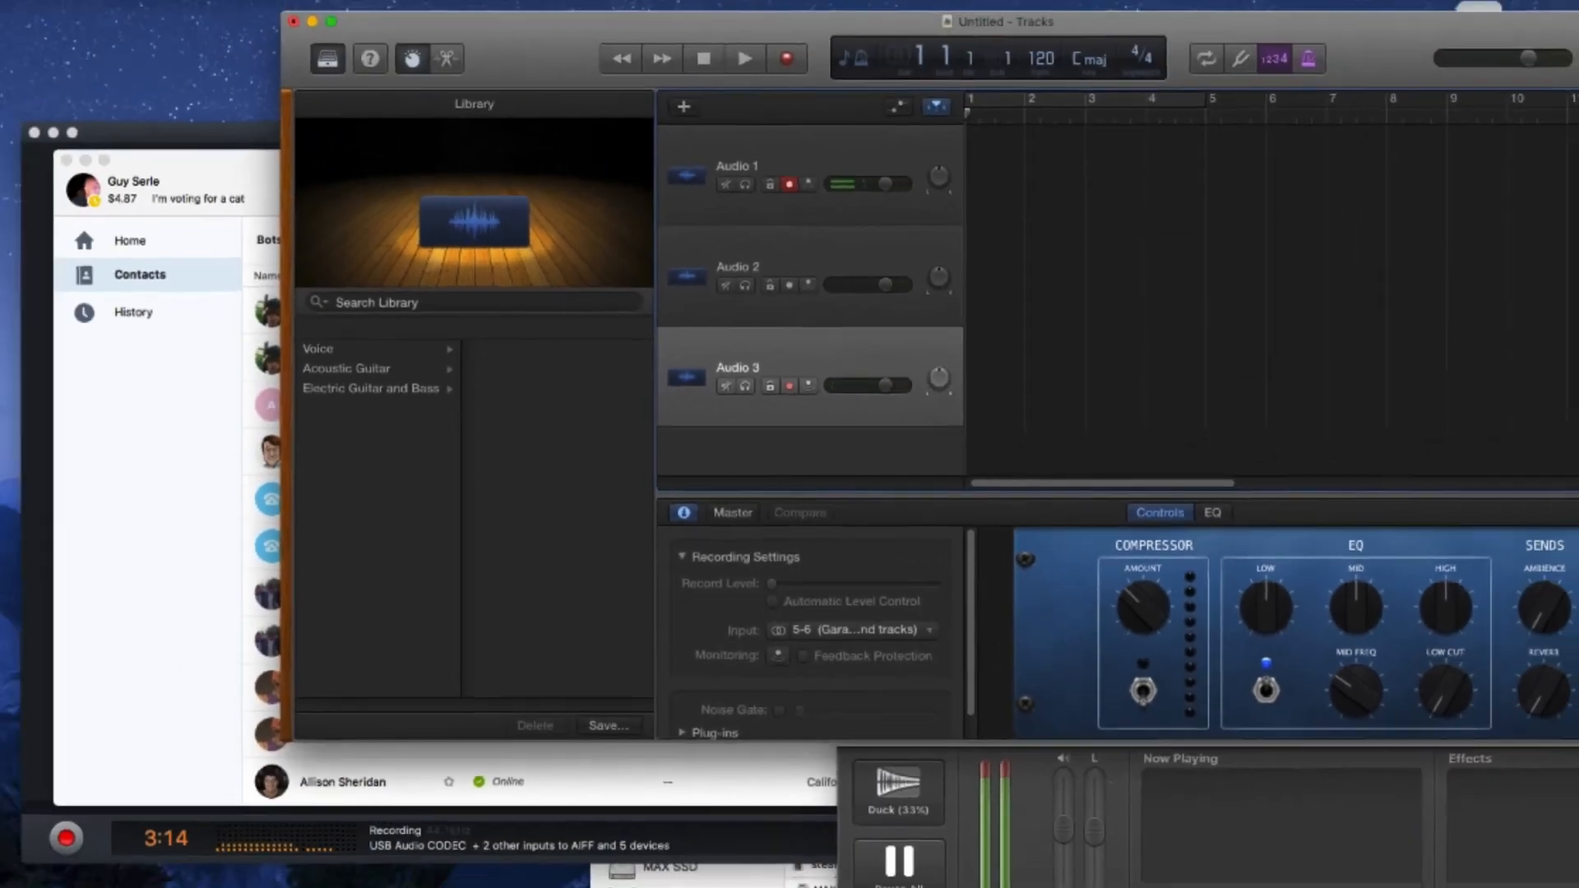
- Open GarageBand's Audio/MIDI preferences to check the output and input devices
left_click(100, 9)
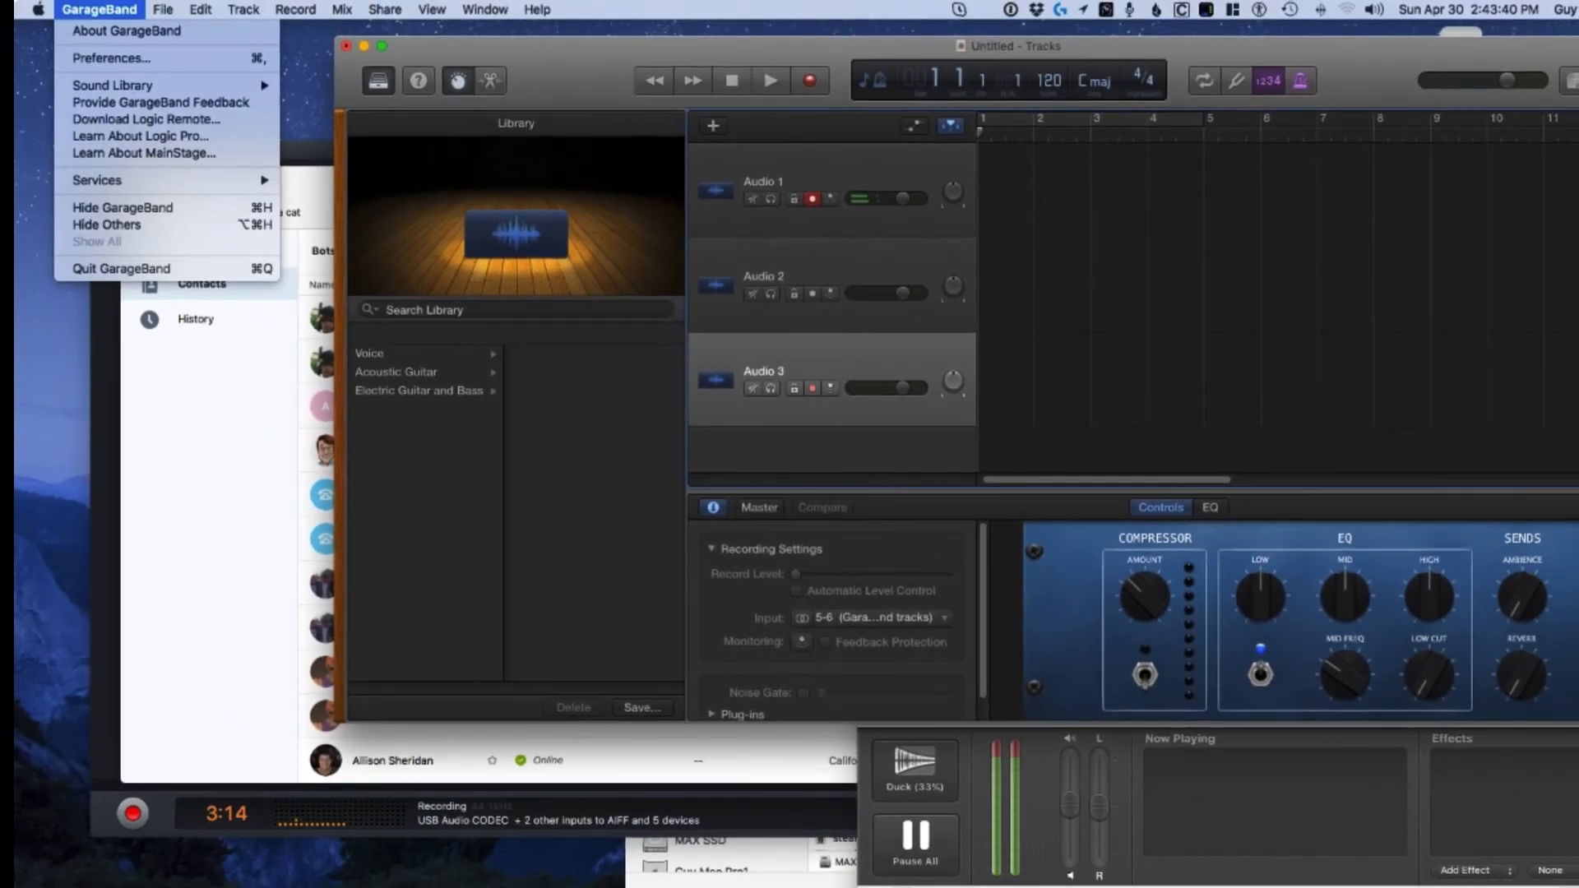
left_click(111, 58)
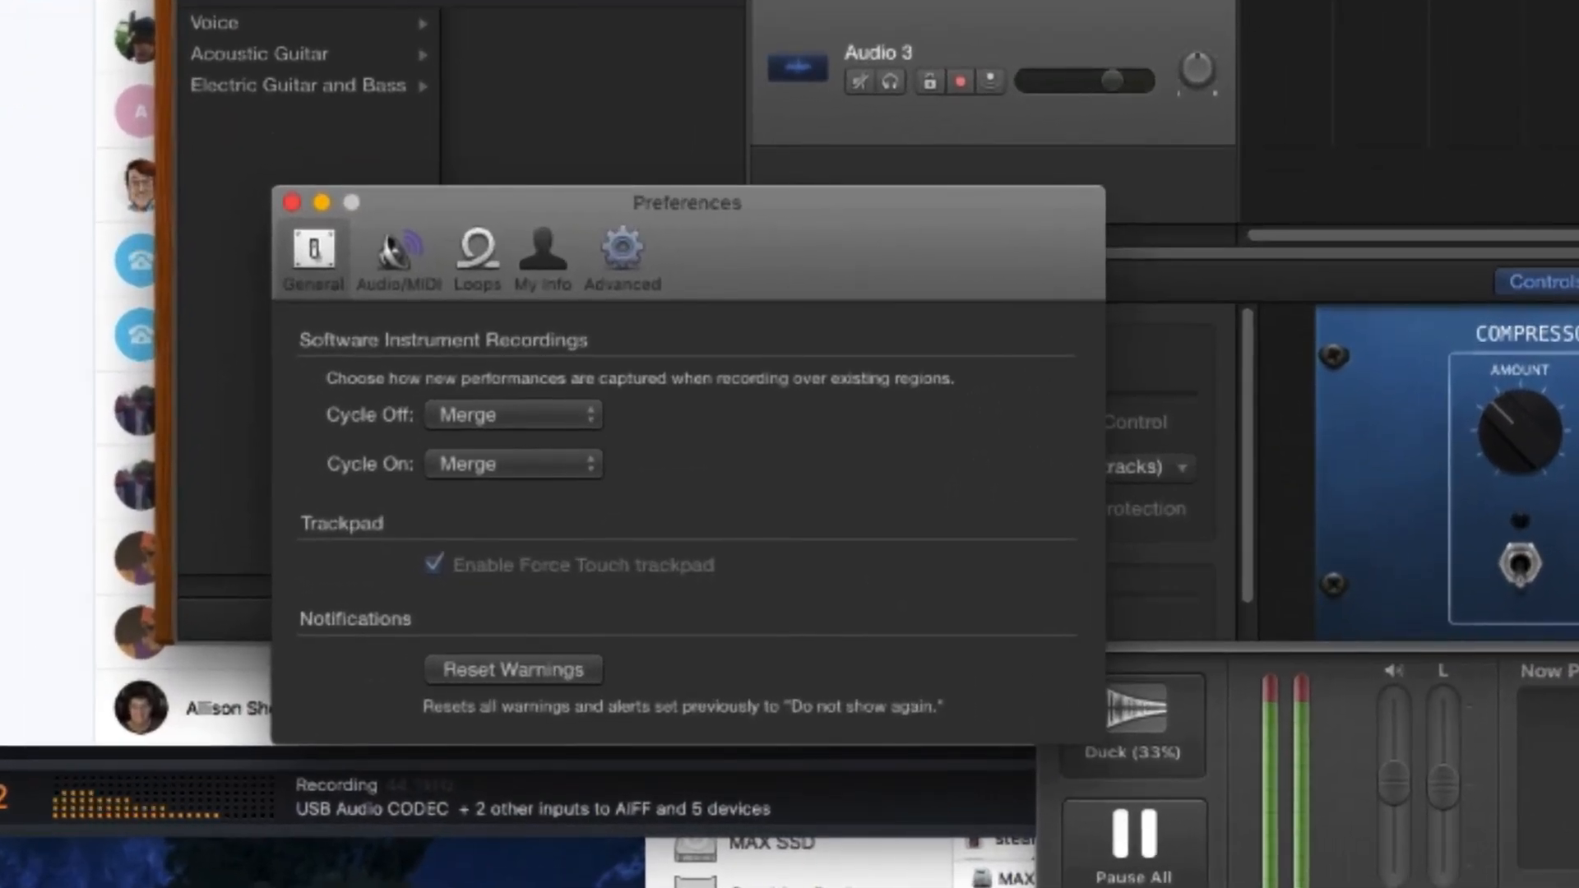
left_click(403, 274)
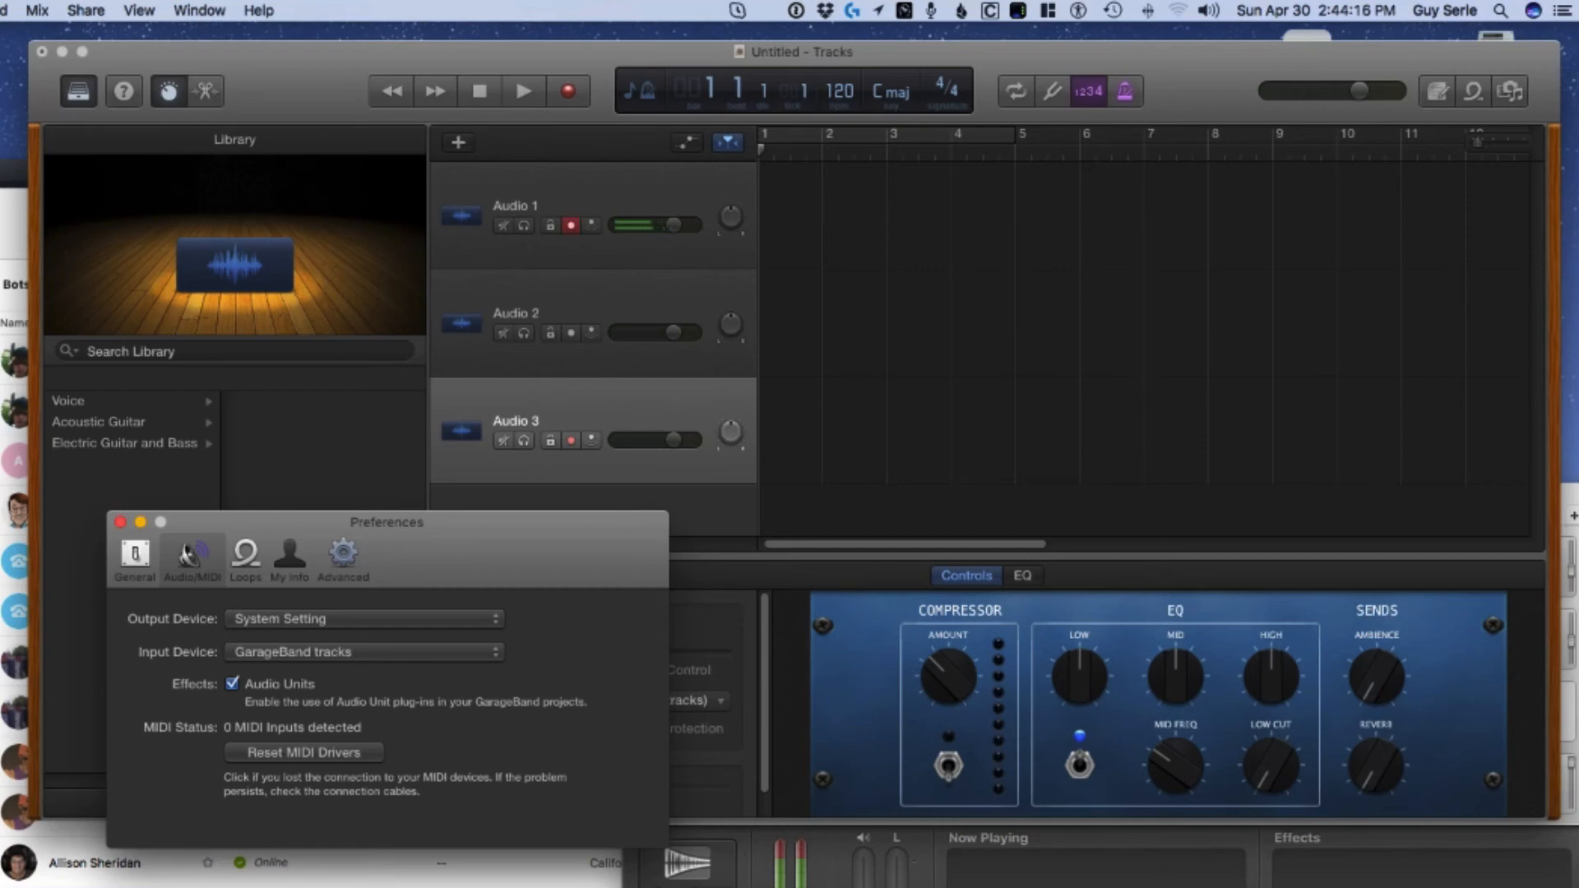
- Close the preferences and check the recording input assigned to each of the three audio tracks
left_click(120, 521)
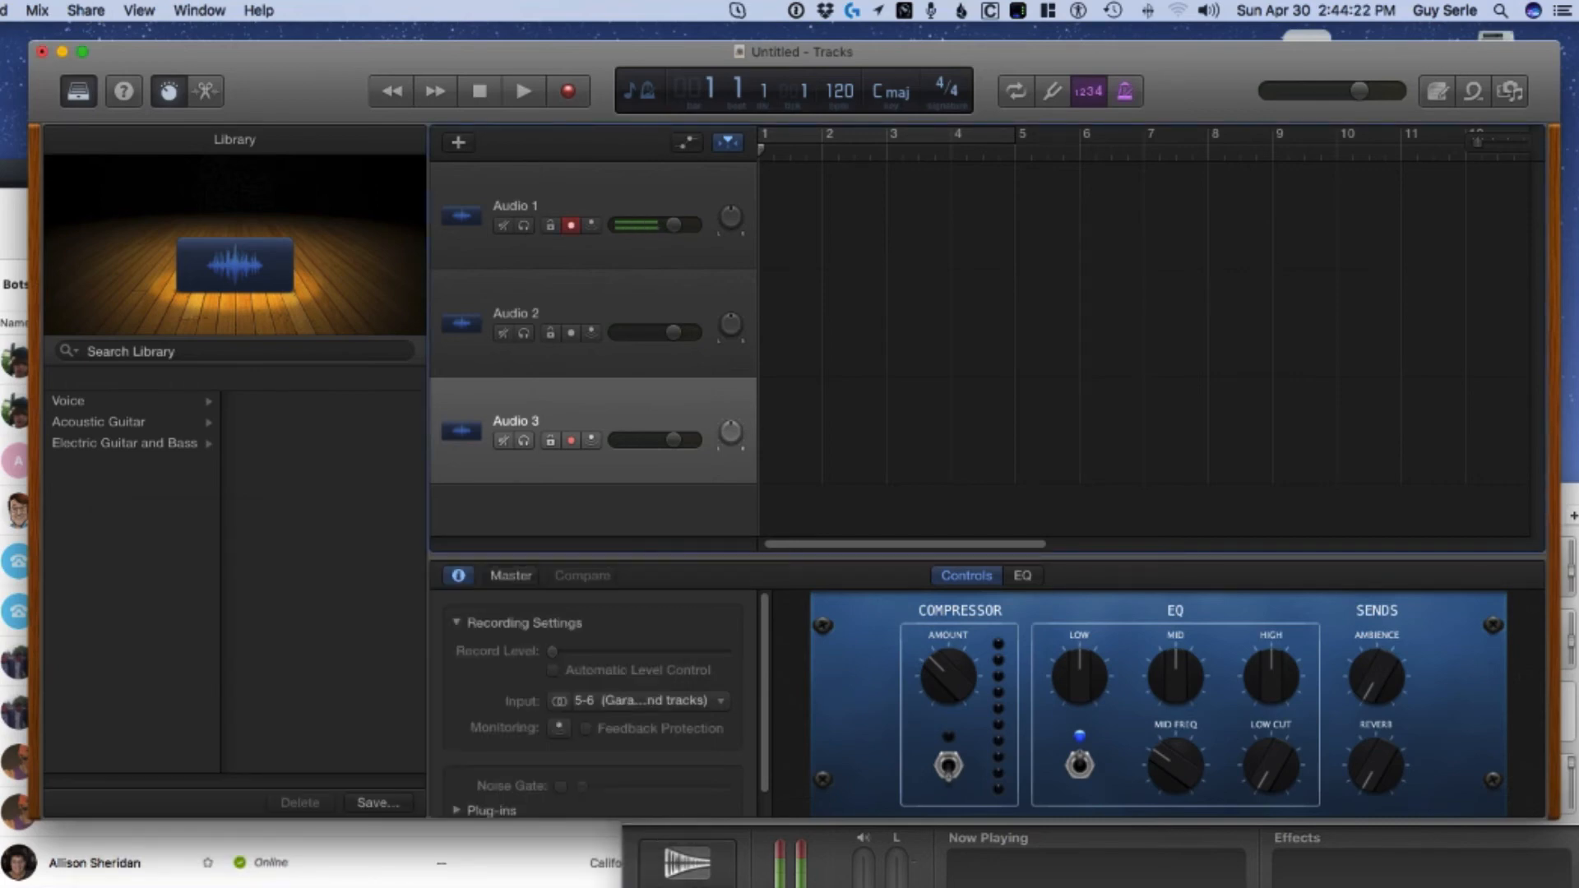
left_click(535, 207)
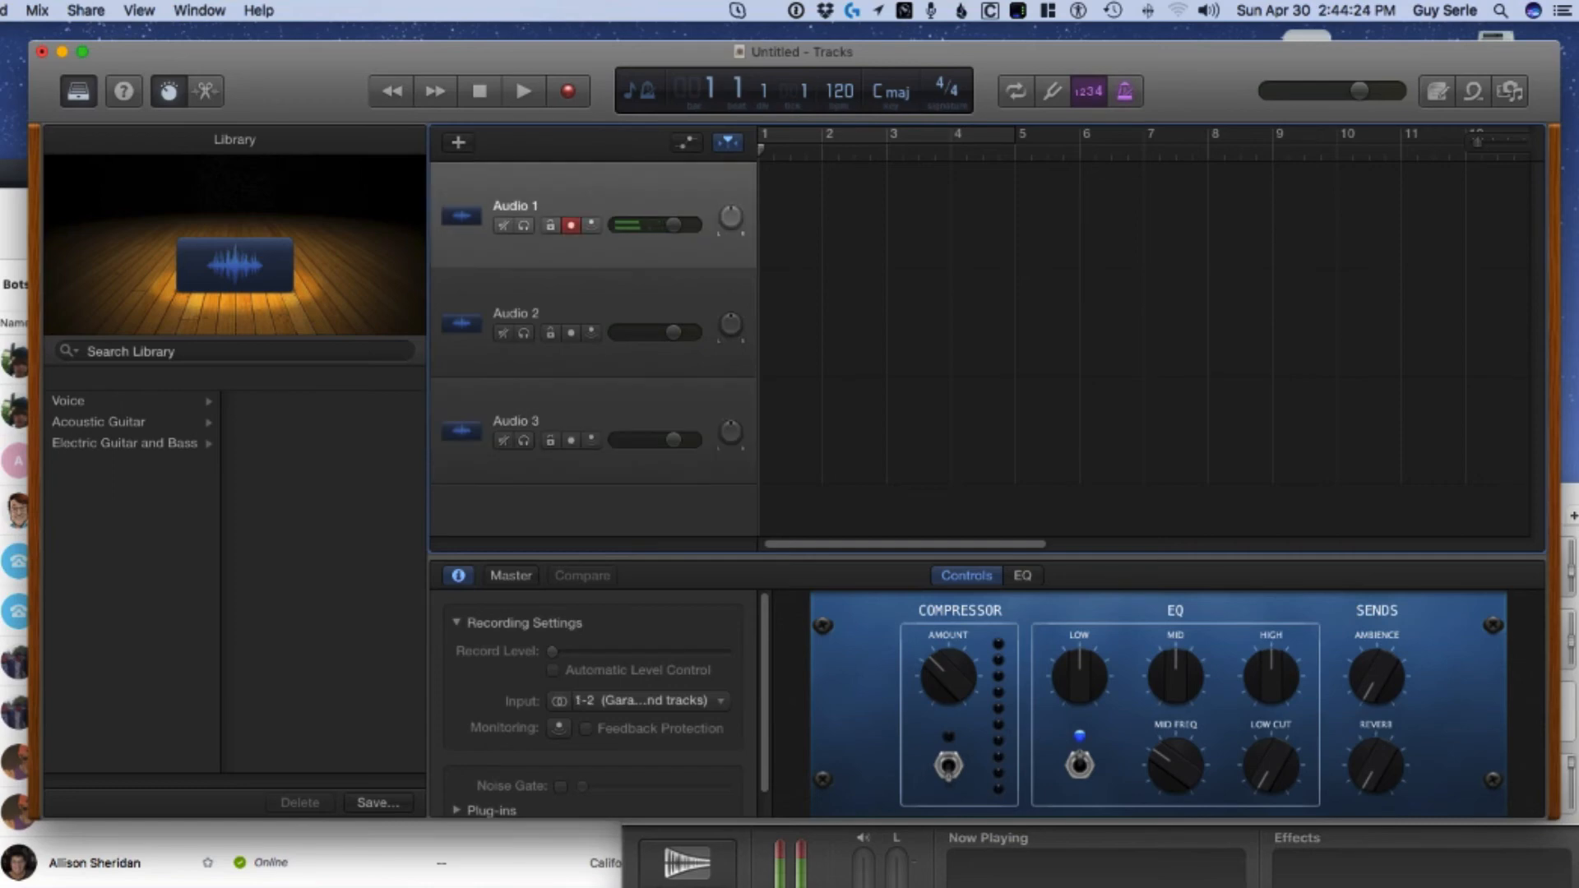
left_click(534, 315)
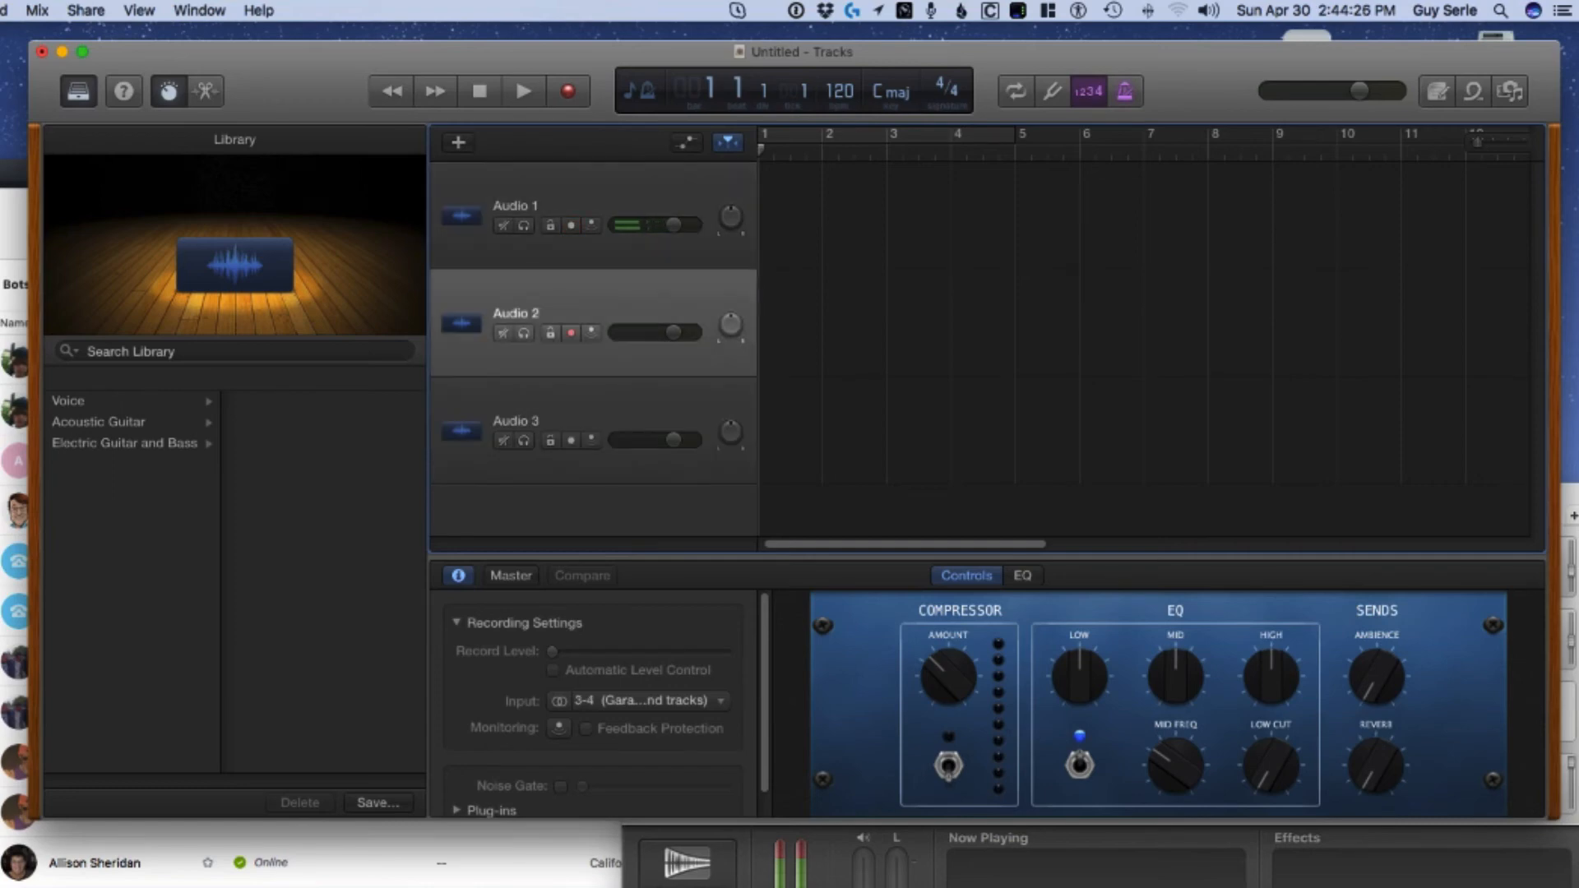
left_click(535, 422)
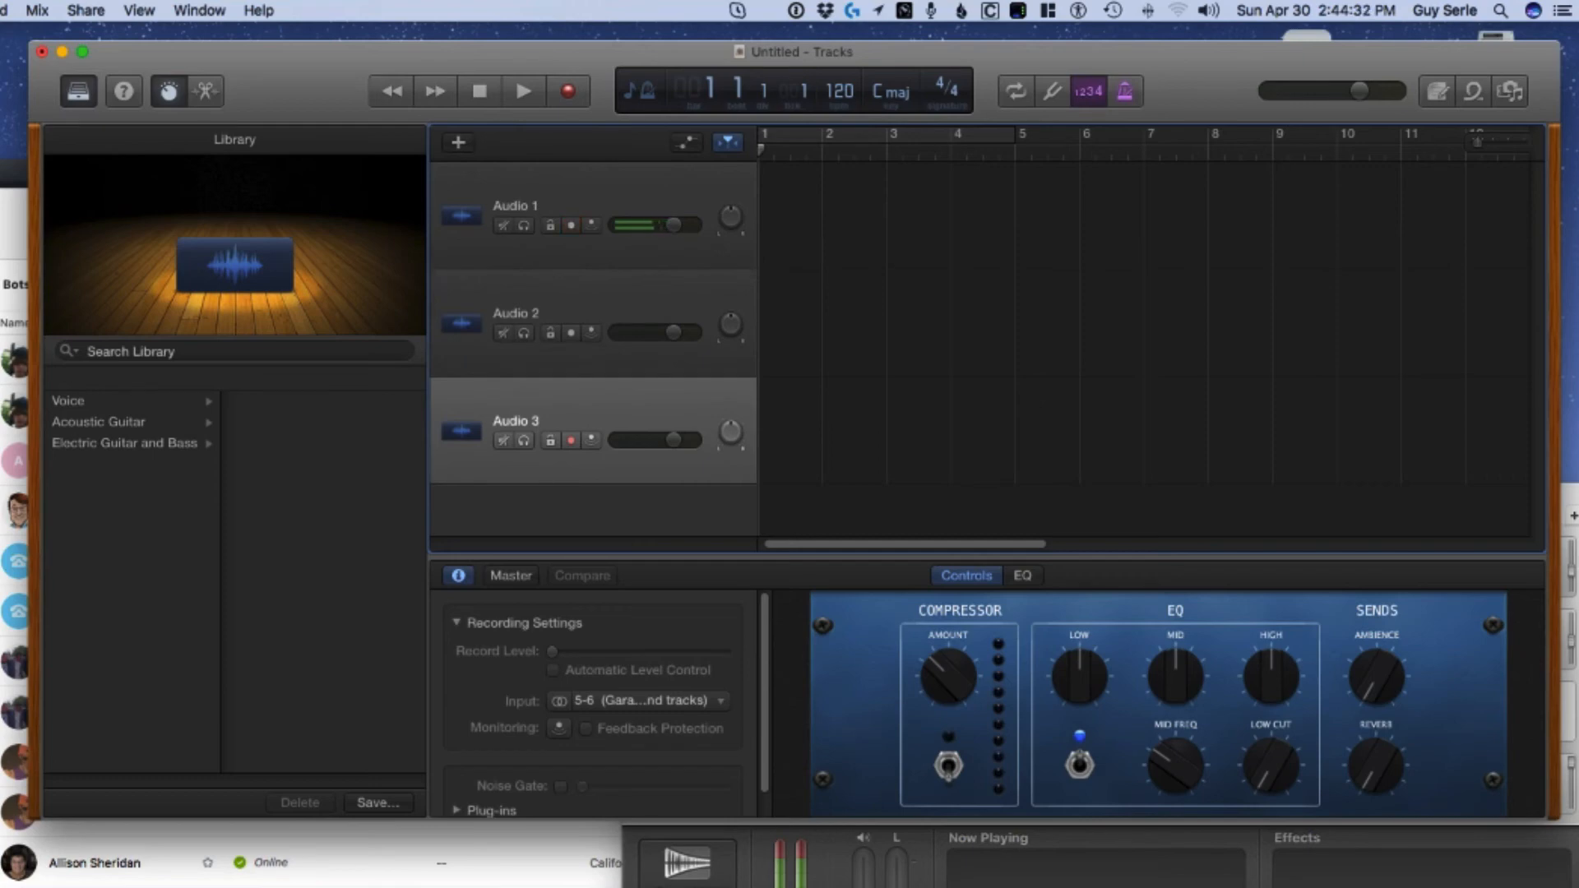
- Switch the project display to Time and enable the Audio 2 track for recording
left_click(639, 90)
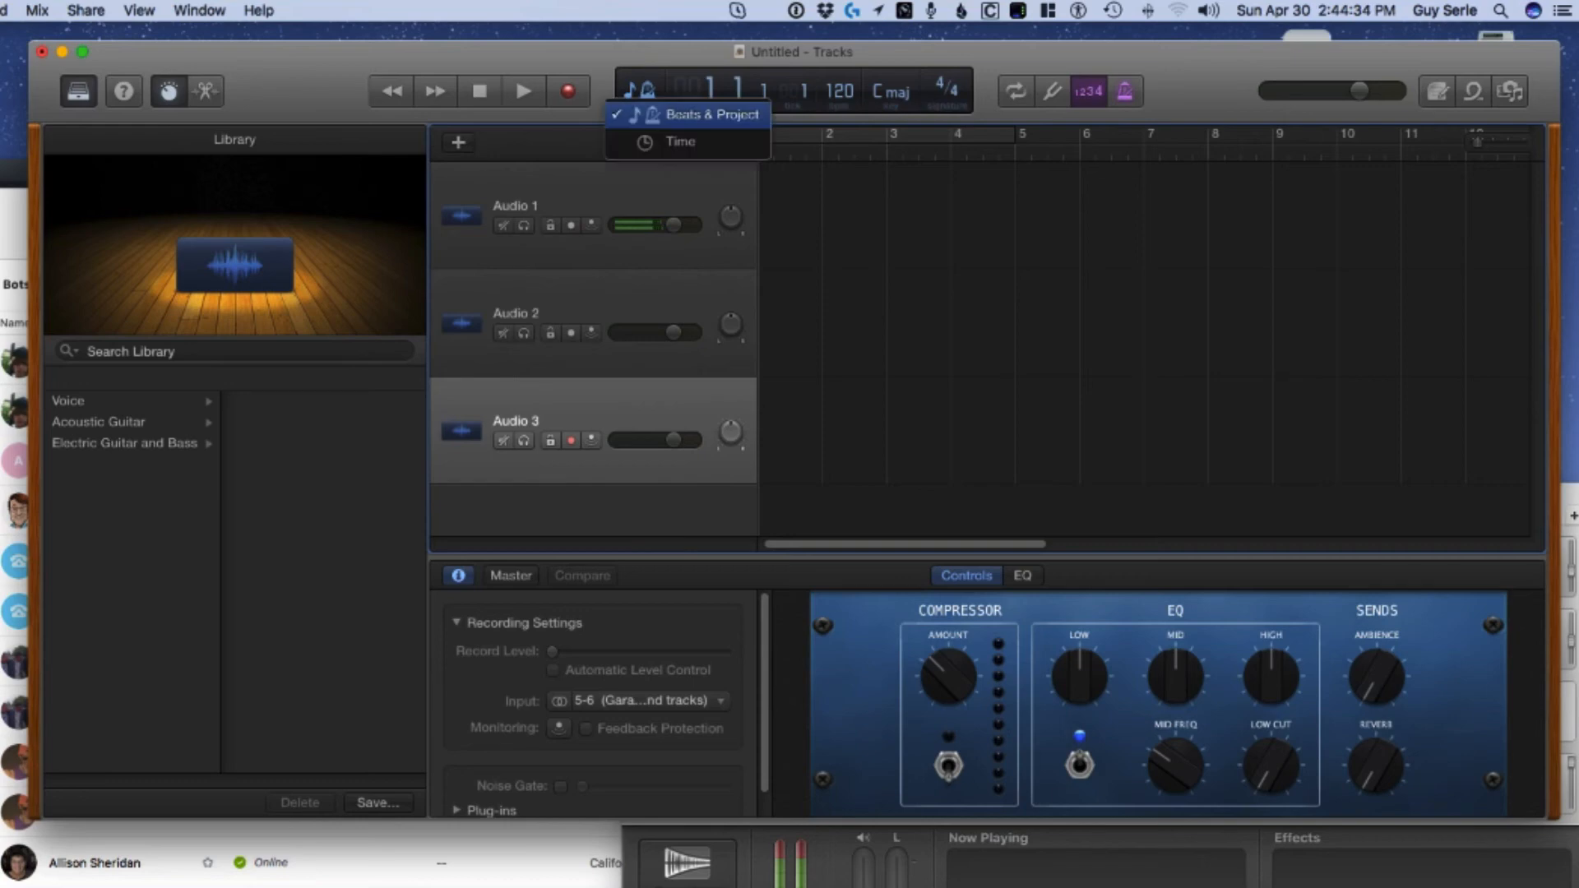
left_click(658, 140)
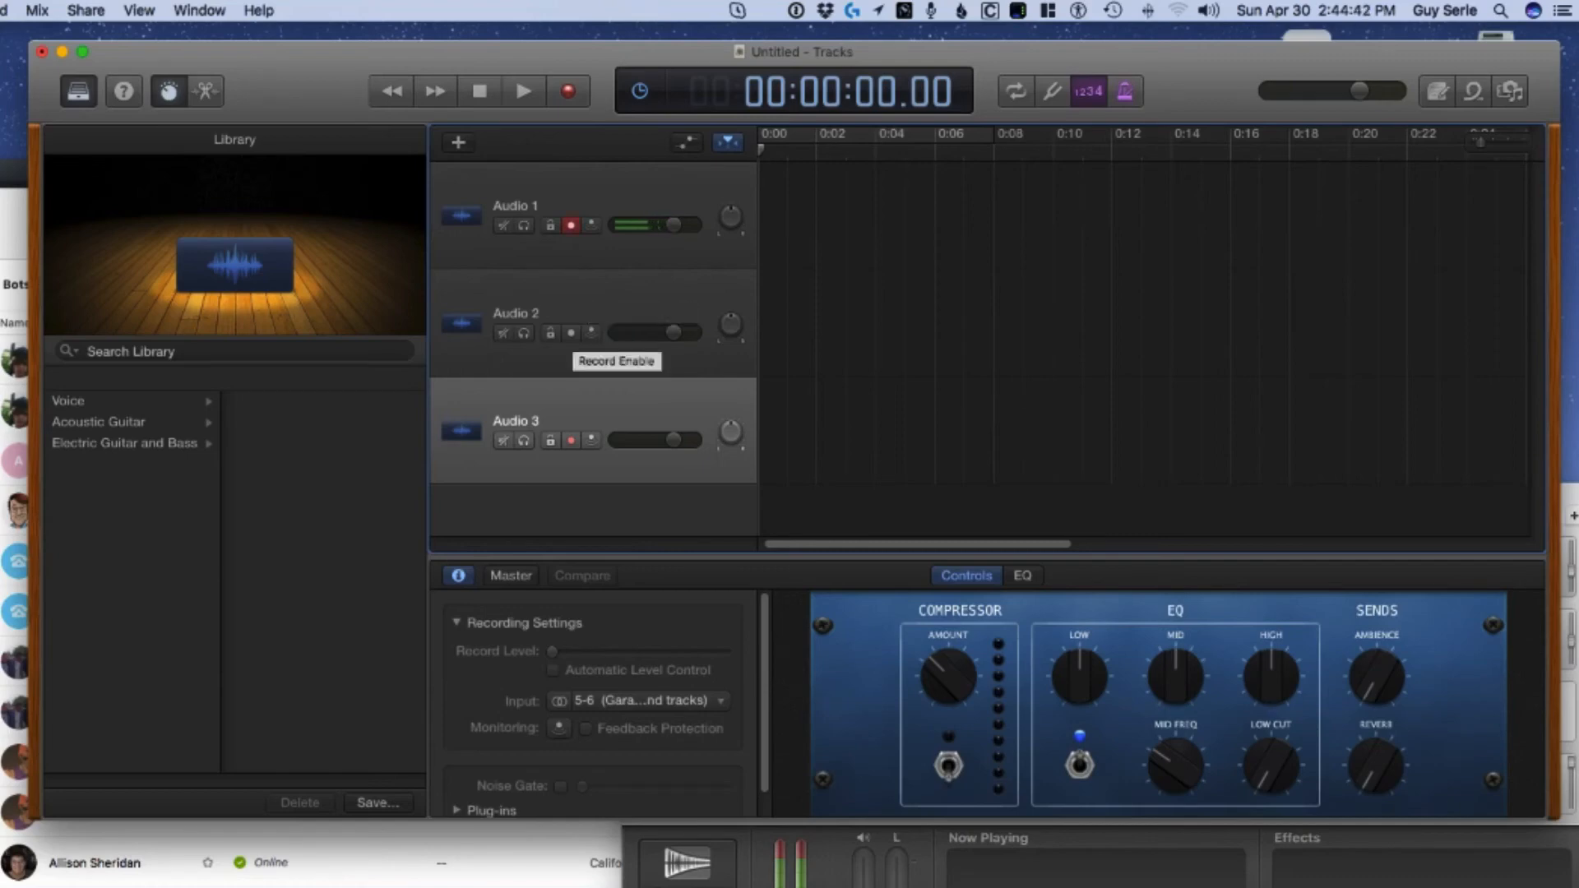
left_click(571, 332)
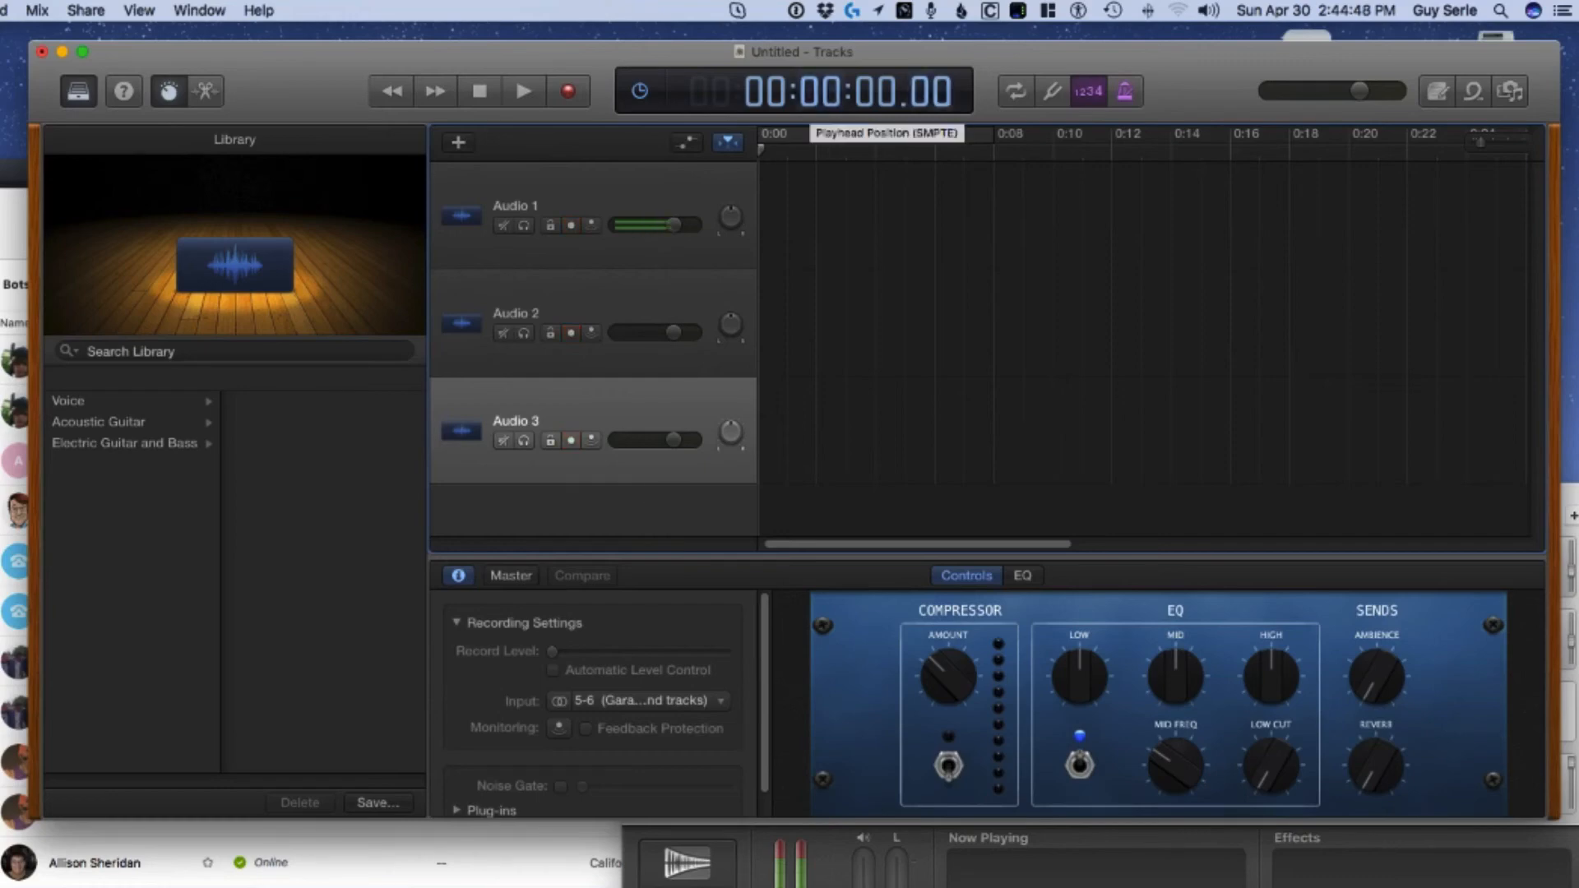
- Turn off the count-in and metronome, and record a test take of about 7 seconds on all three tracks
left_click(1089, 91)
left_click(1124, 91)
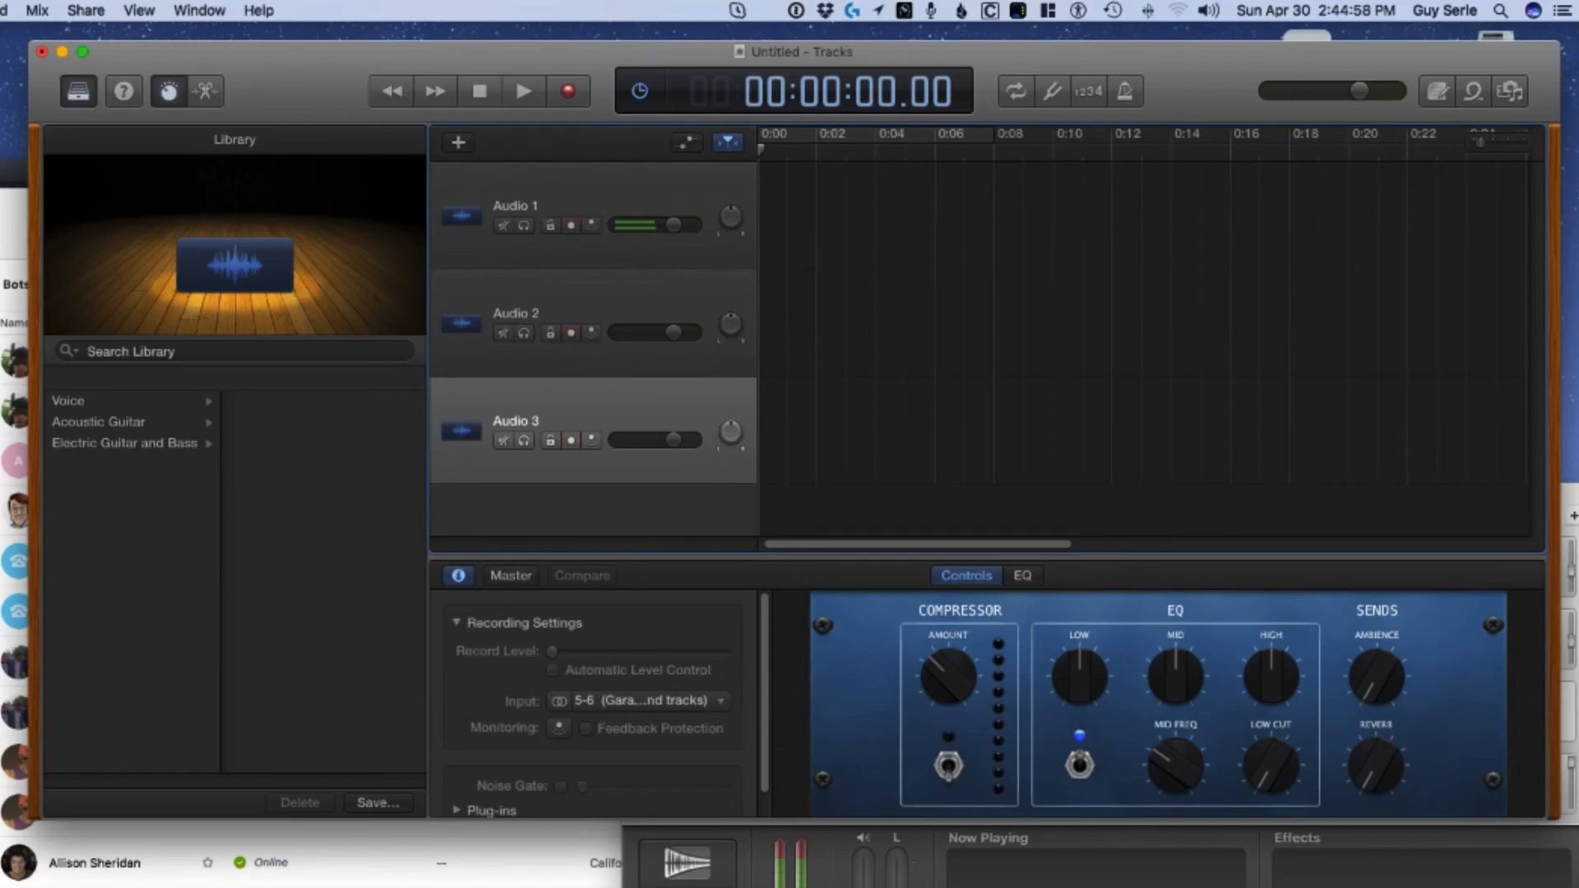
left_click(567, 91)
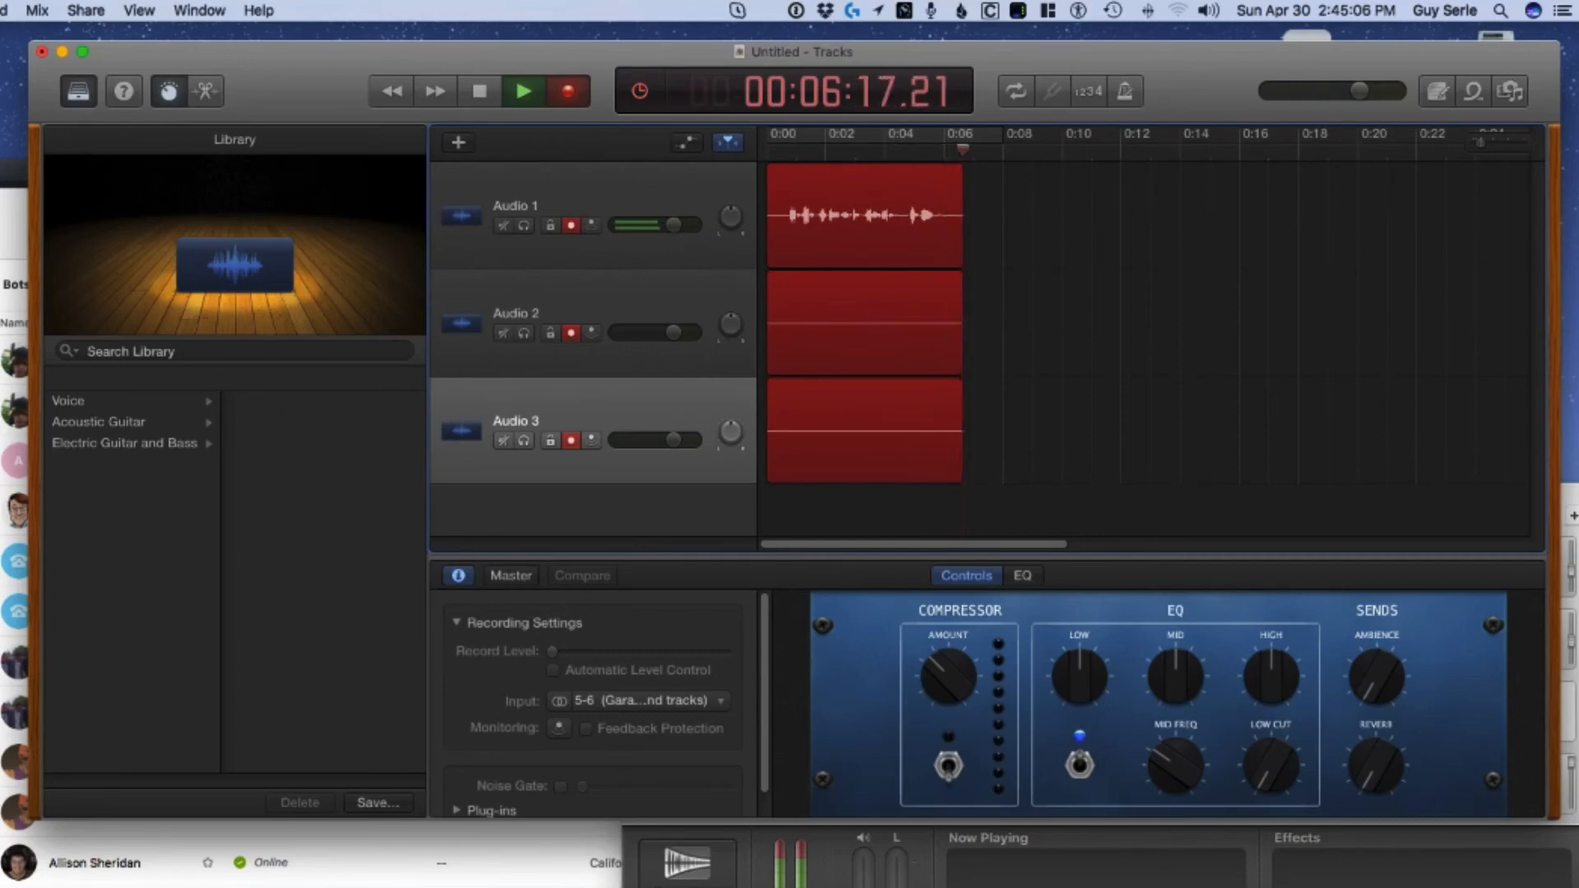
key("space")
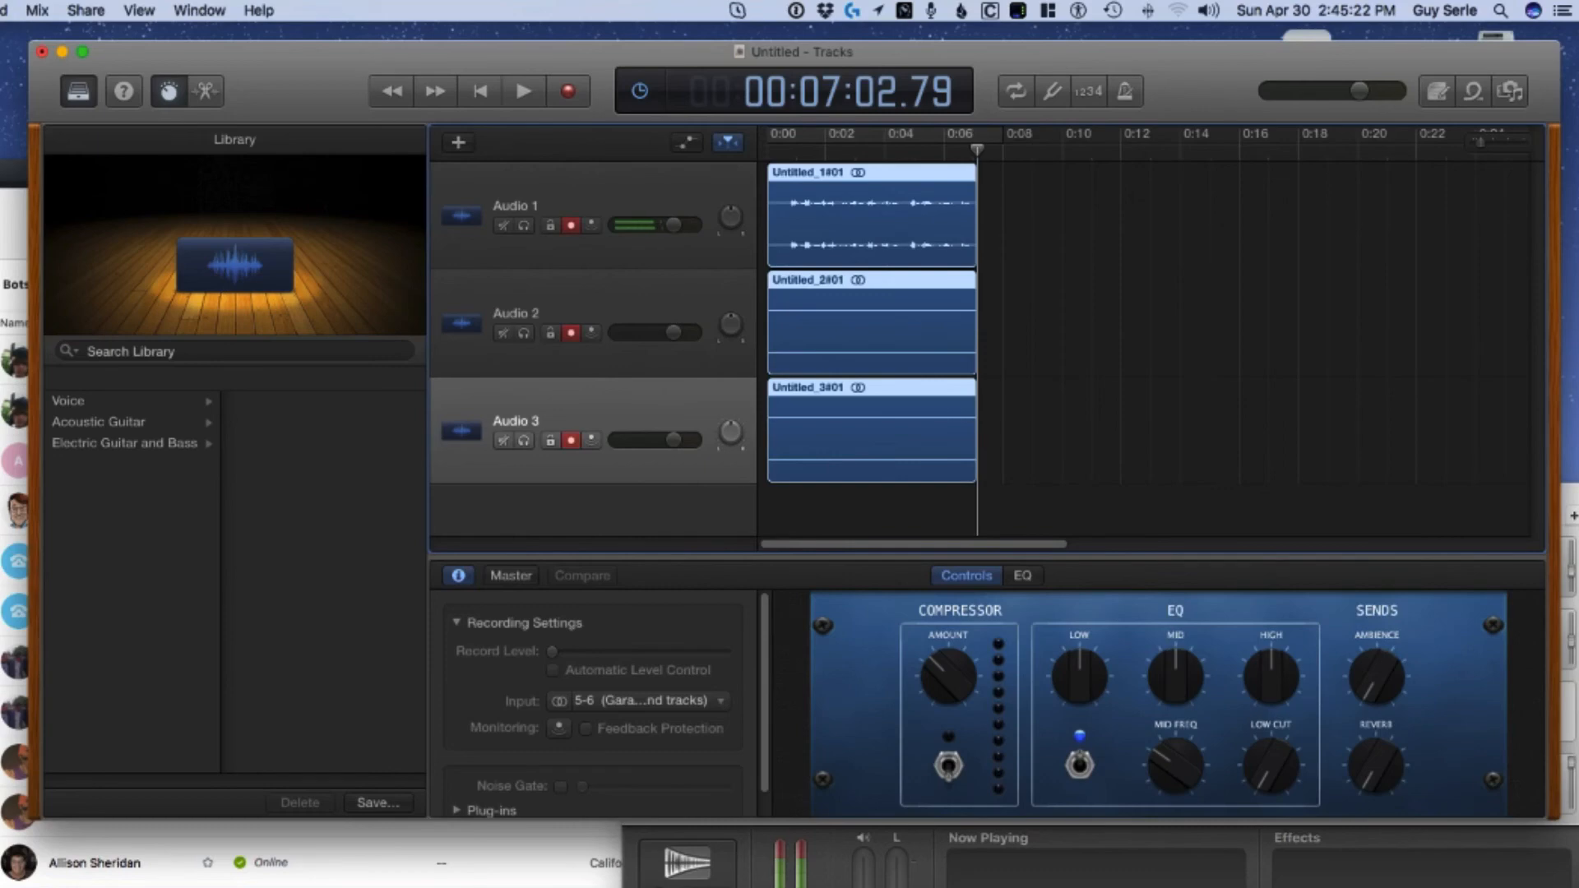
- Switch to Soundboard, move its window beneath the GarageBand tracks, and play the 28 Falling...Ouch! sound as a test
key("super+Tab")
left_click_drag(1103, 495, 610, 500)
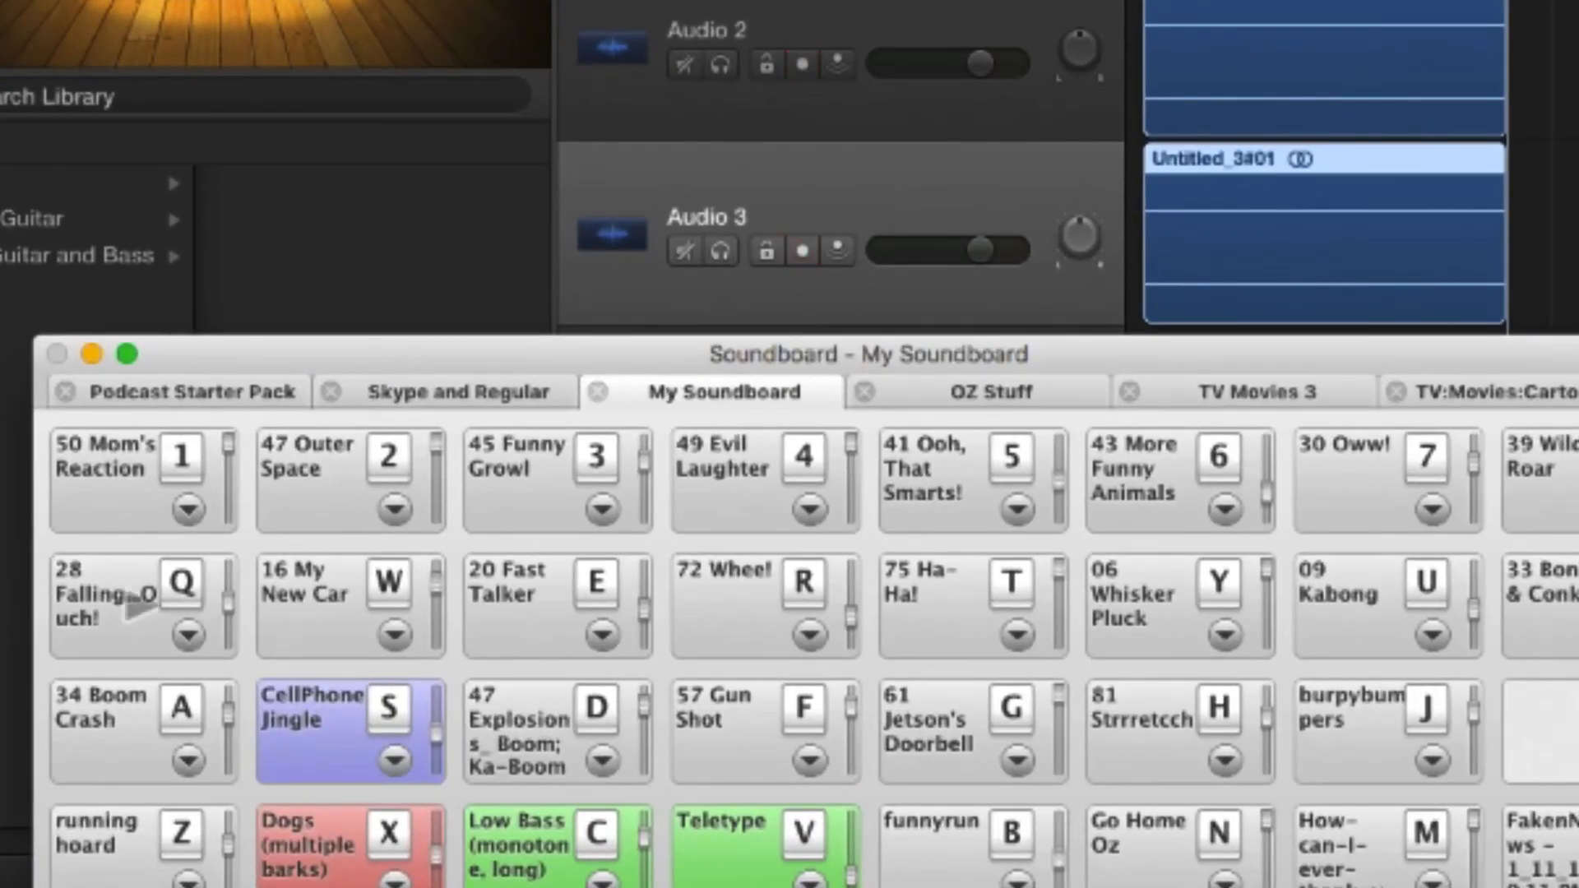
left_click(139, 607)
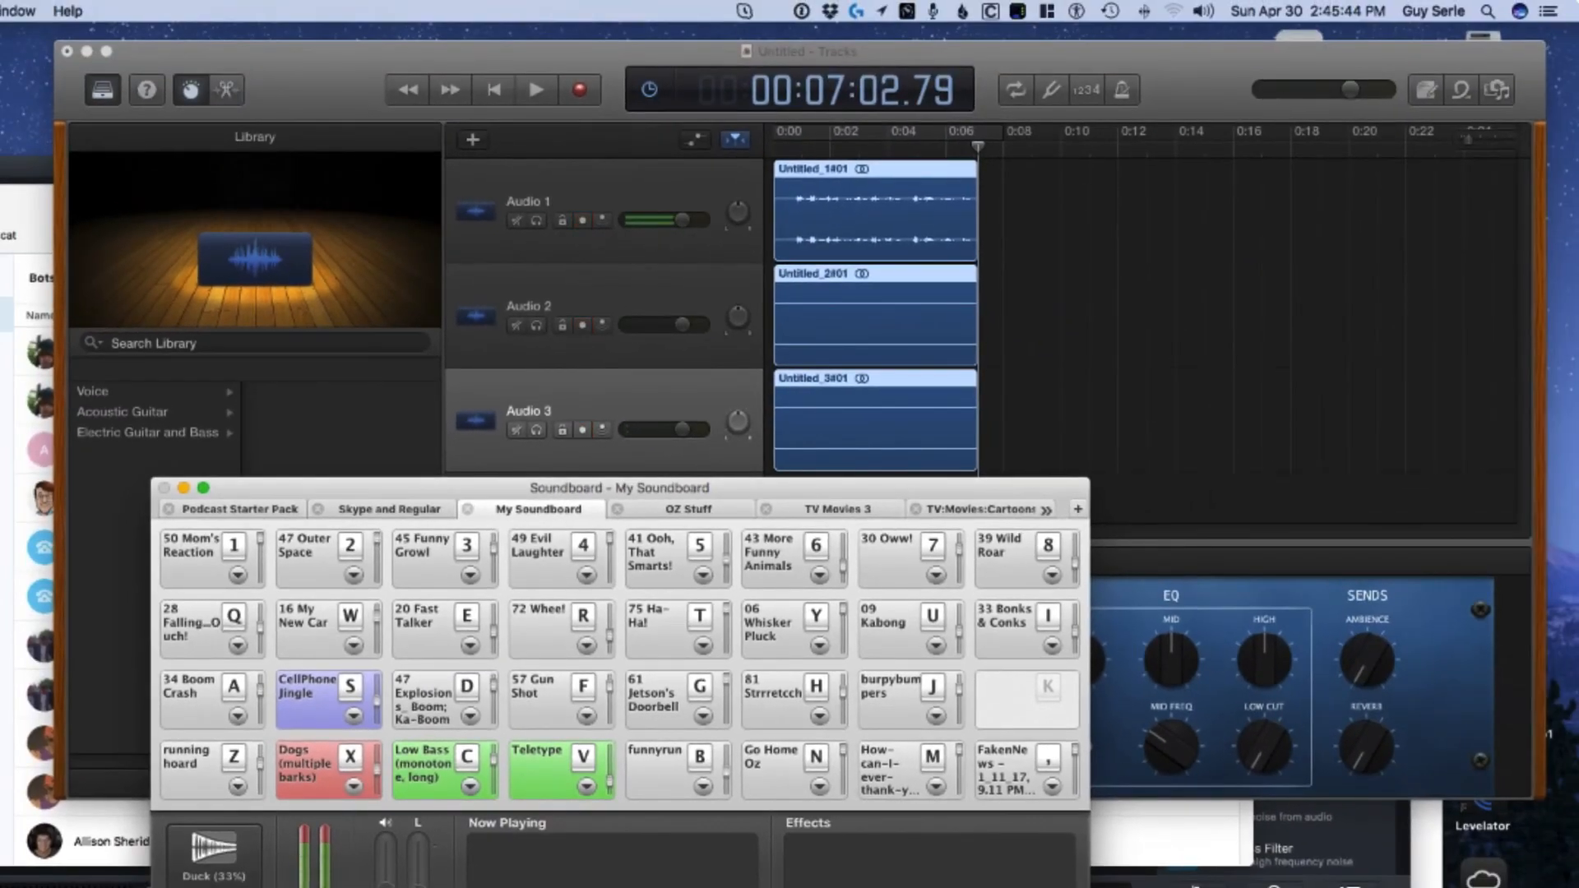
- Rename the Audio 1, Audio 2 and Audio 3 tracks as My Microphone, Skype and Soundboard respectively
left_click(529, 201)
double_click(529, 202)
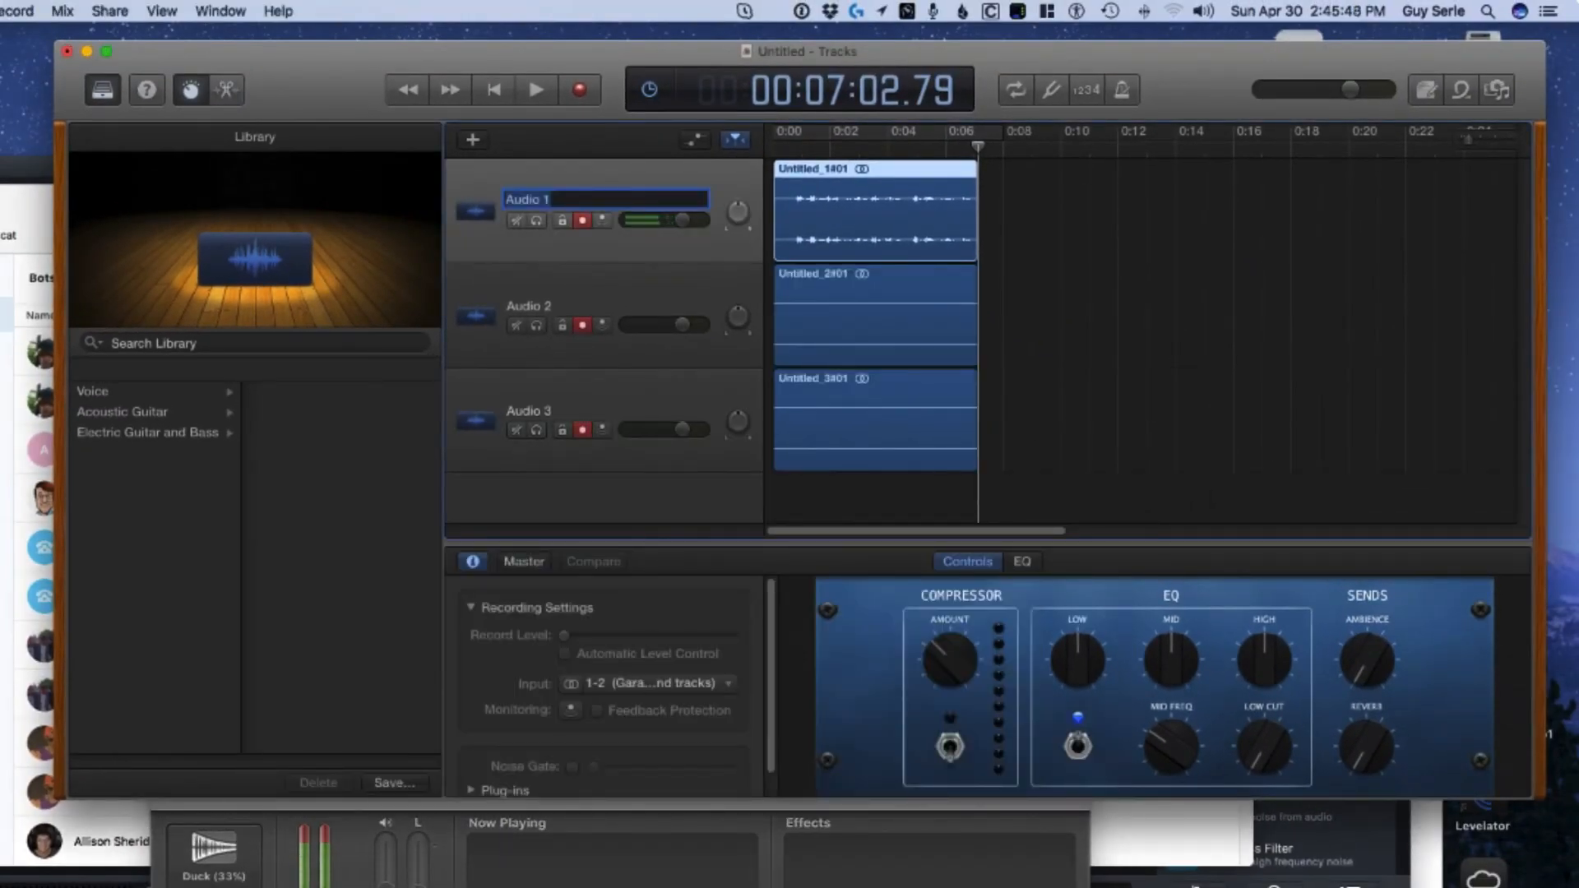
type("My Microphone")
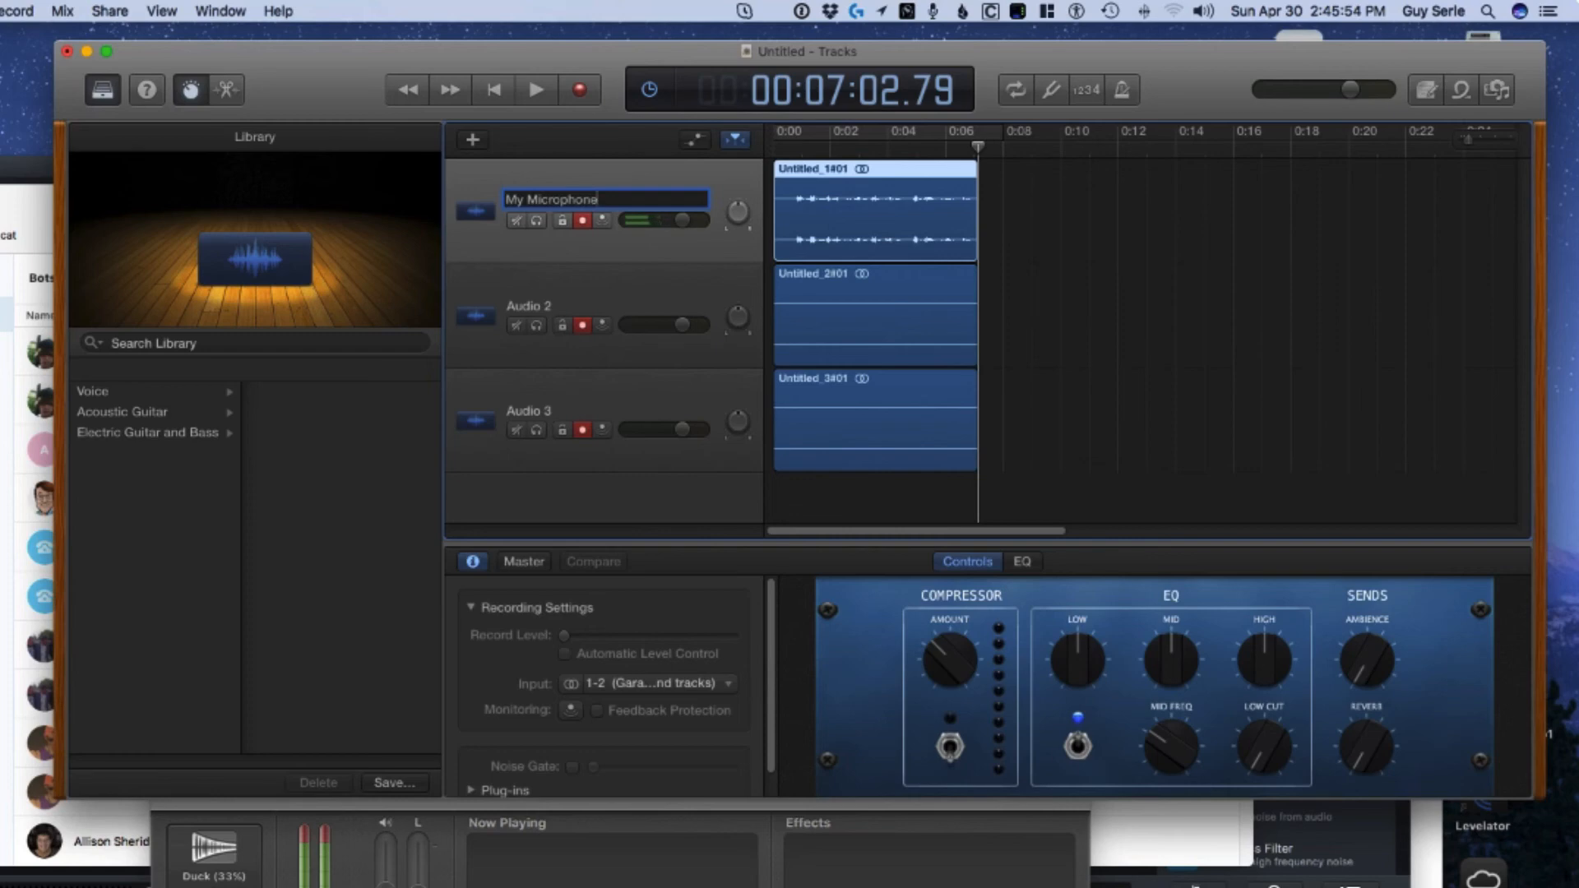
key("Tab")
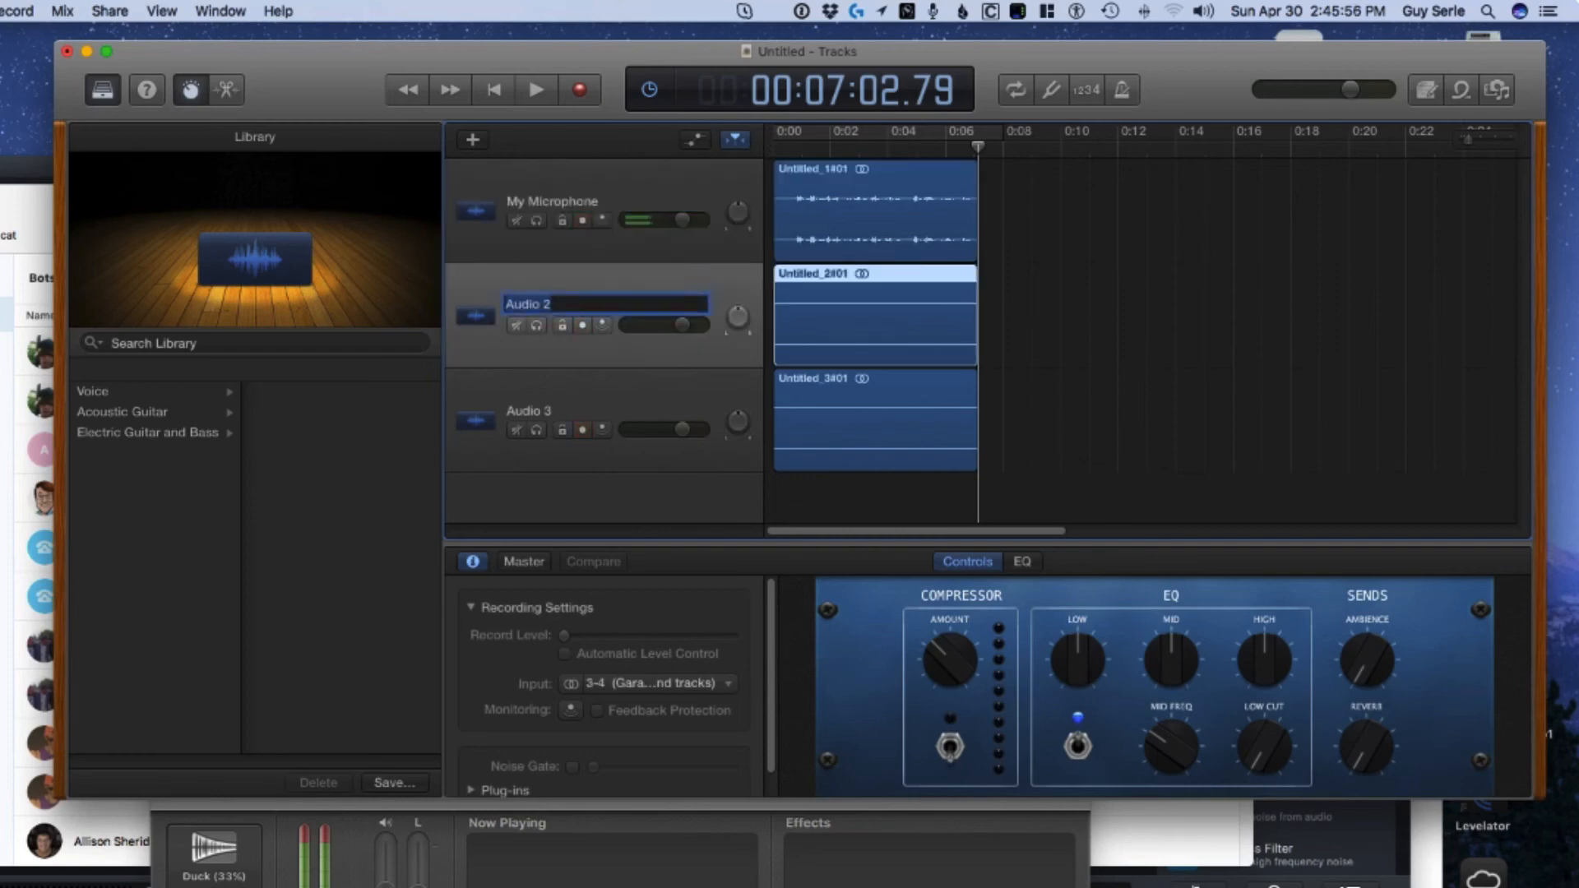
type("Skype")
key("Return")
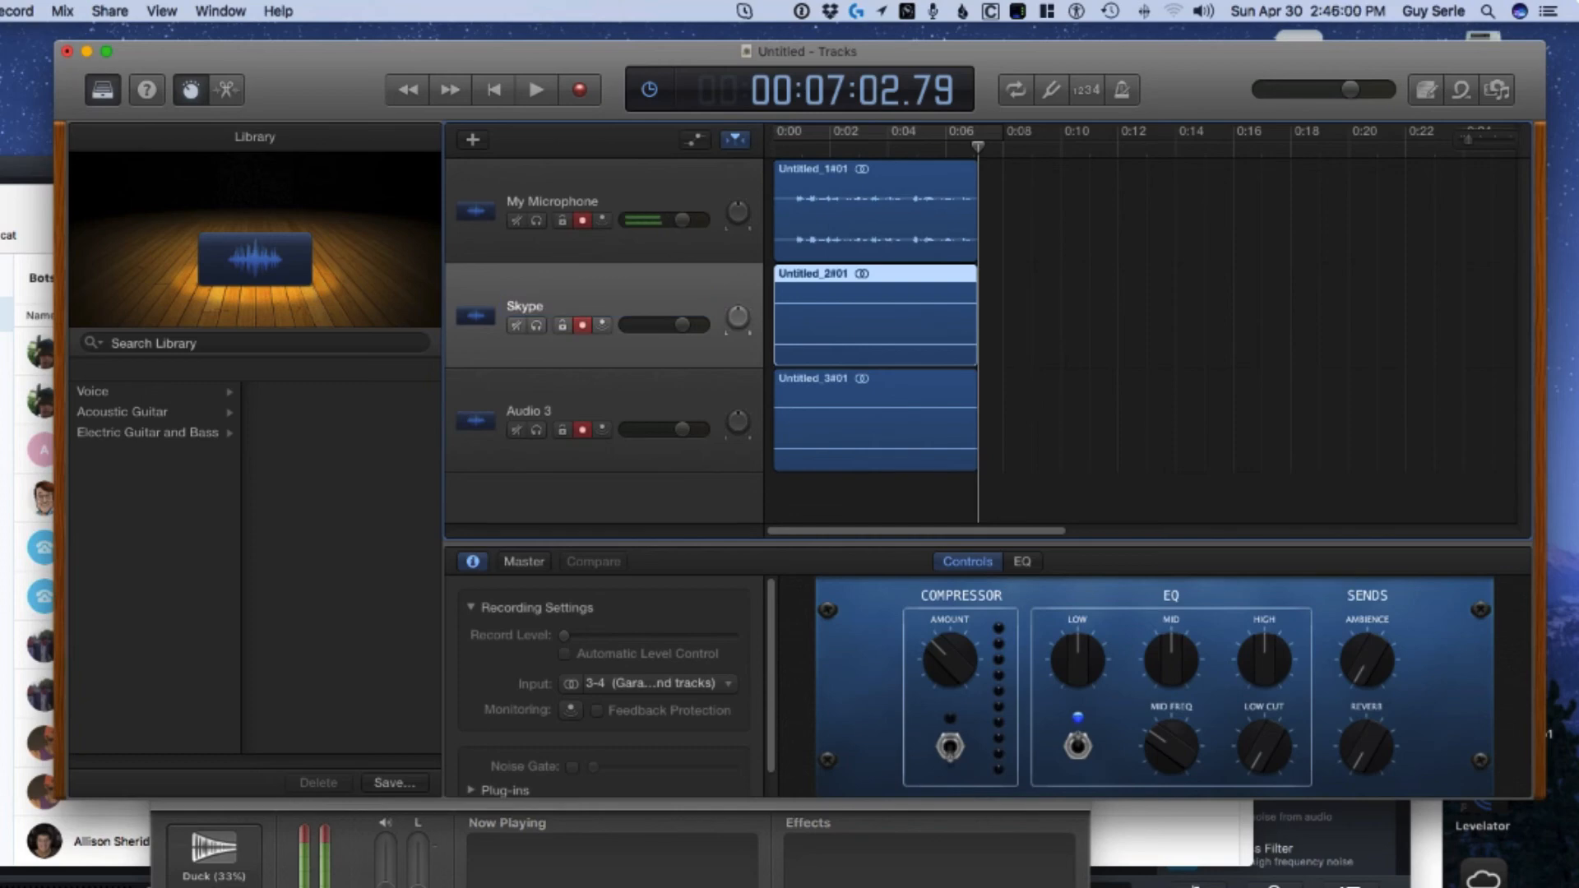
key("Tab")
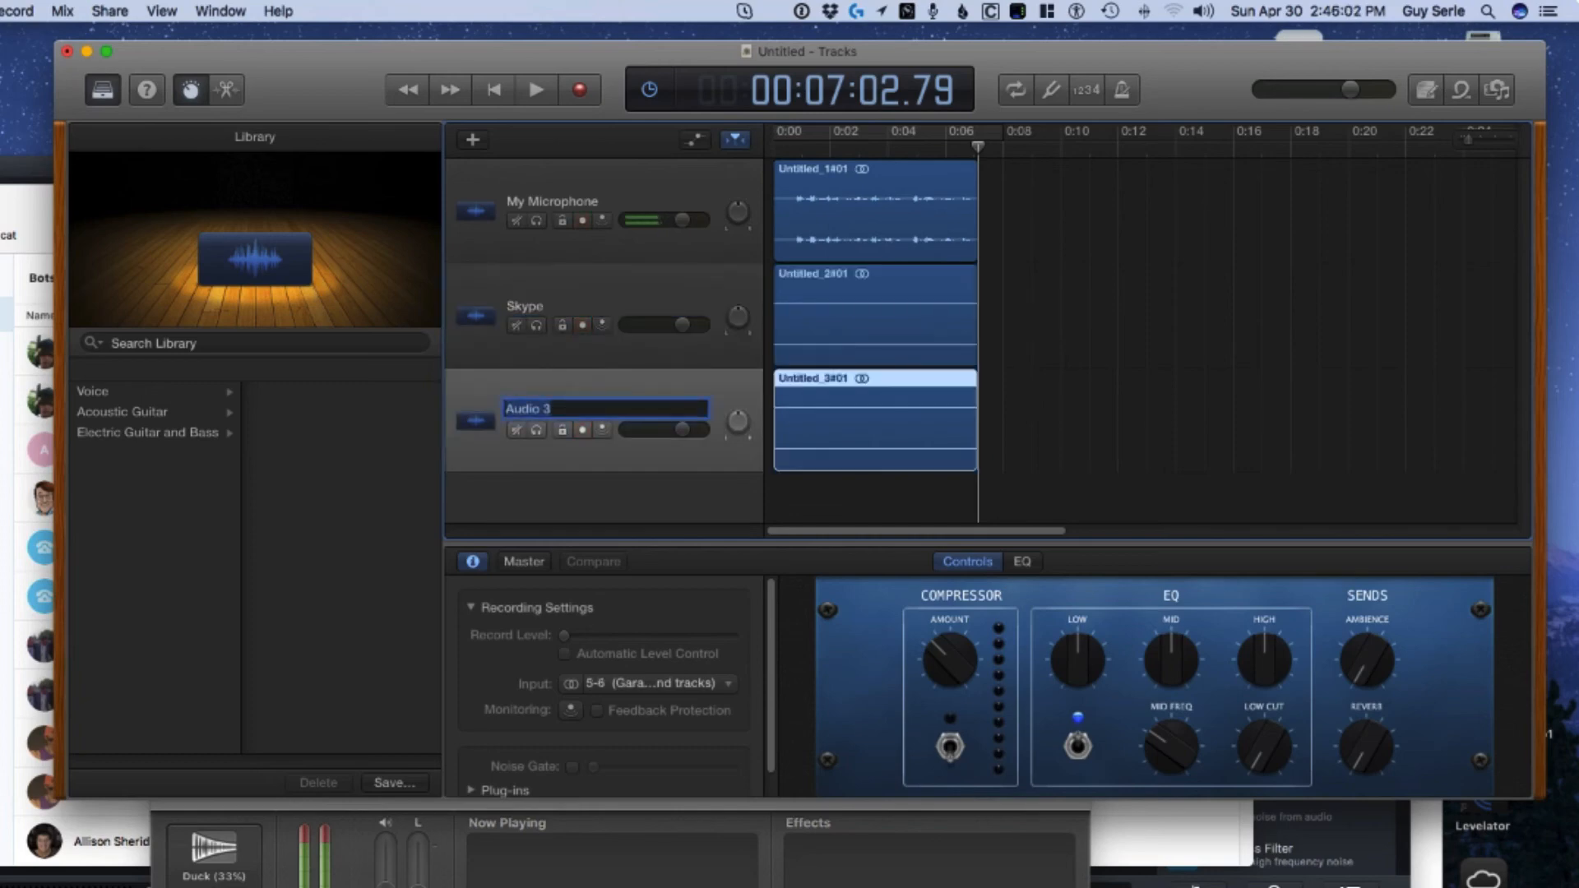
type("Soundboard")
key("Return")
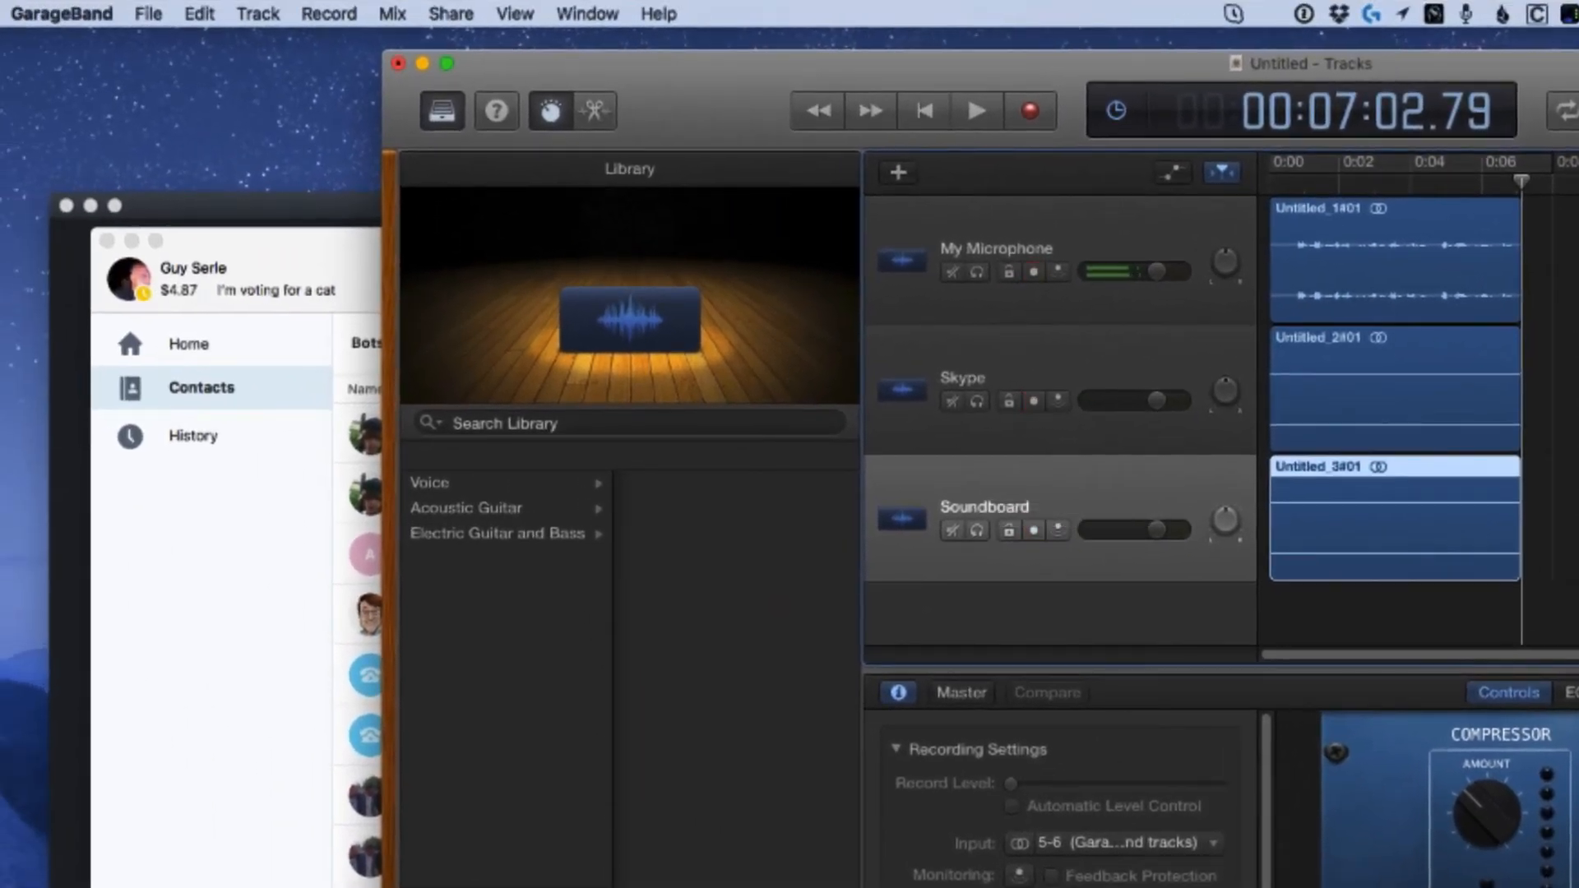
- Save the project as My Podcast Premake in the GarageBand folder
left_click(148, 14)
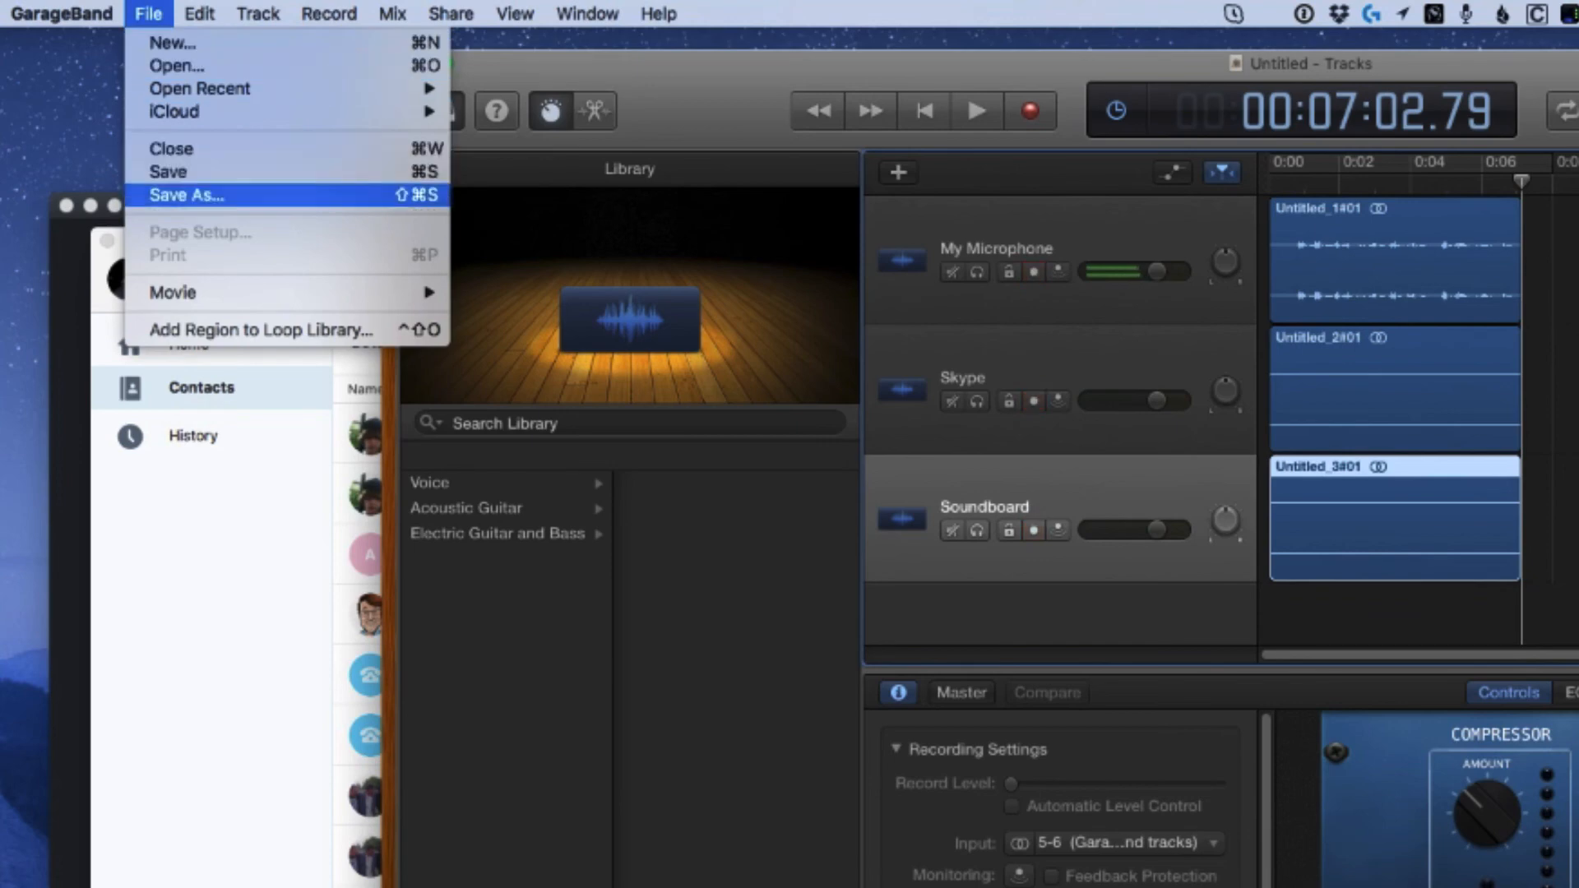
left_click(187, 195)
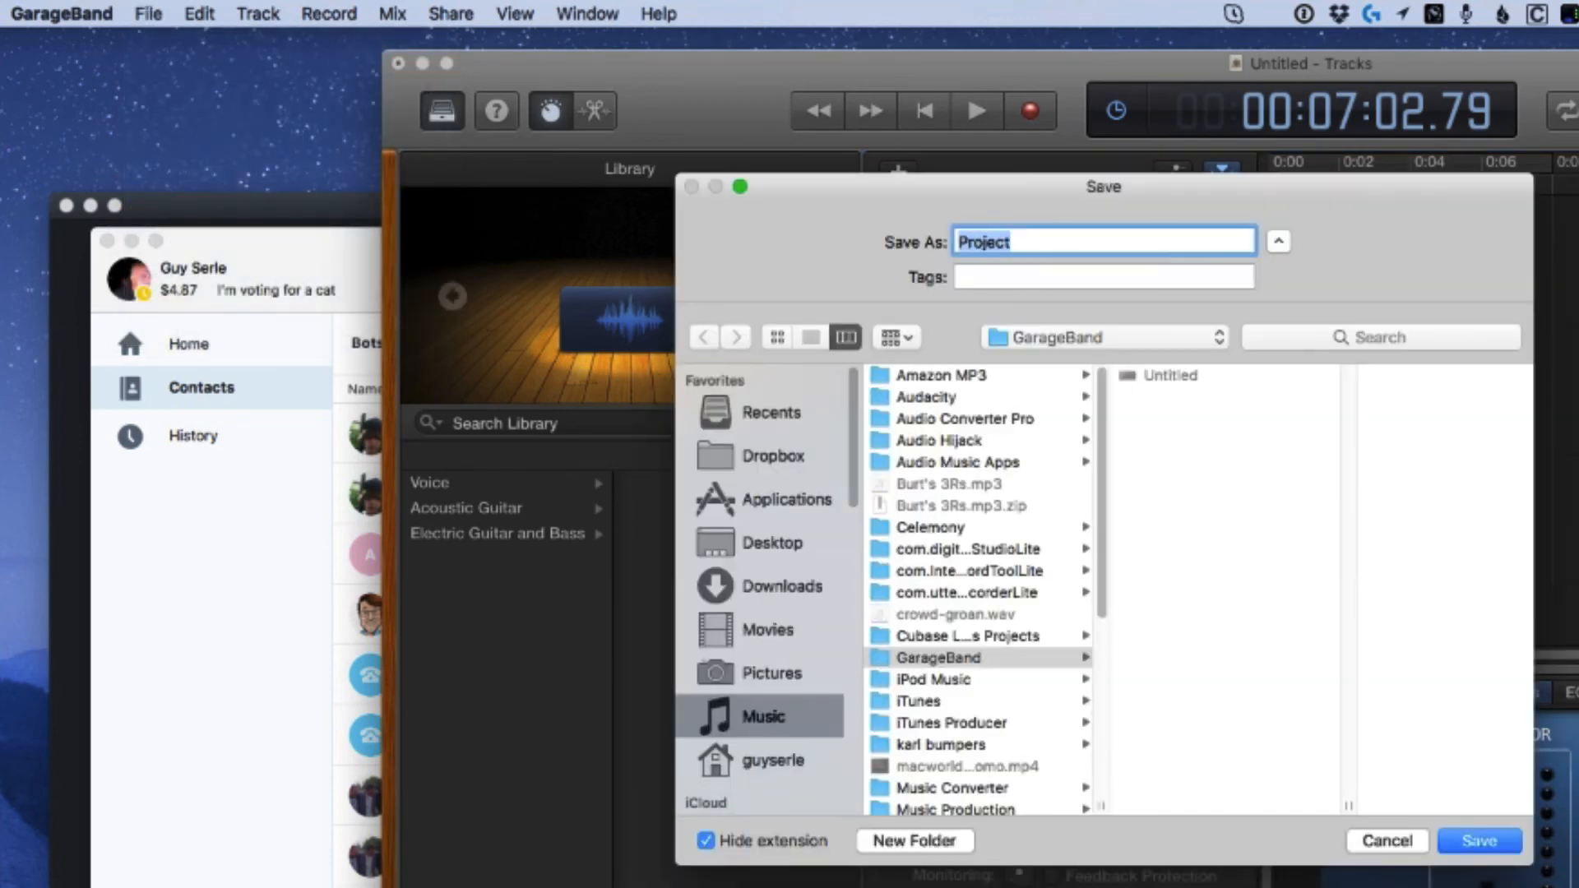
type("My Podcast ")
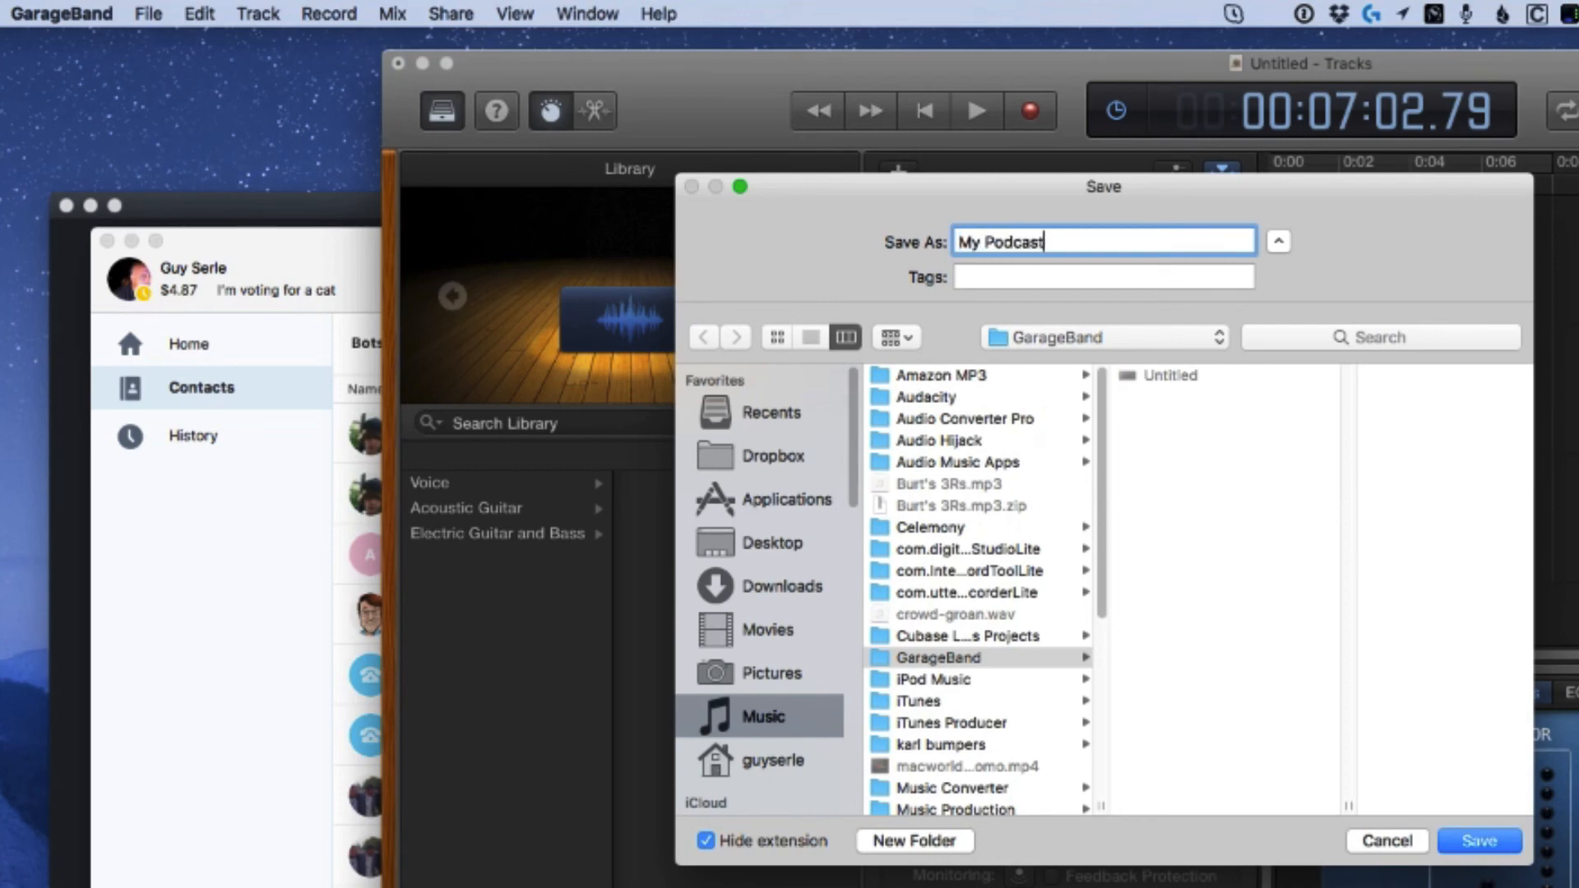
type("Premake")
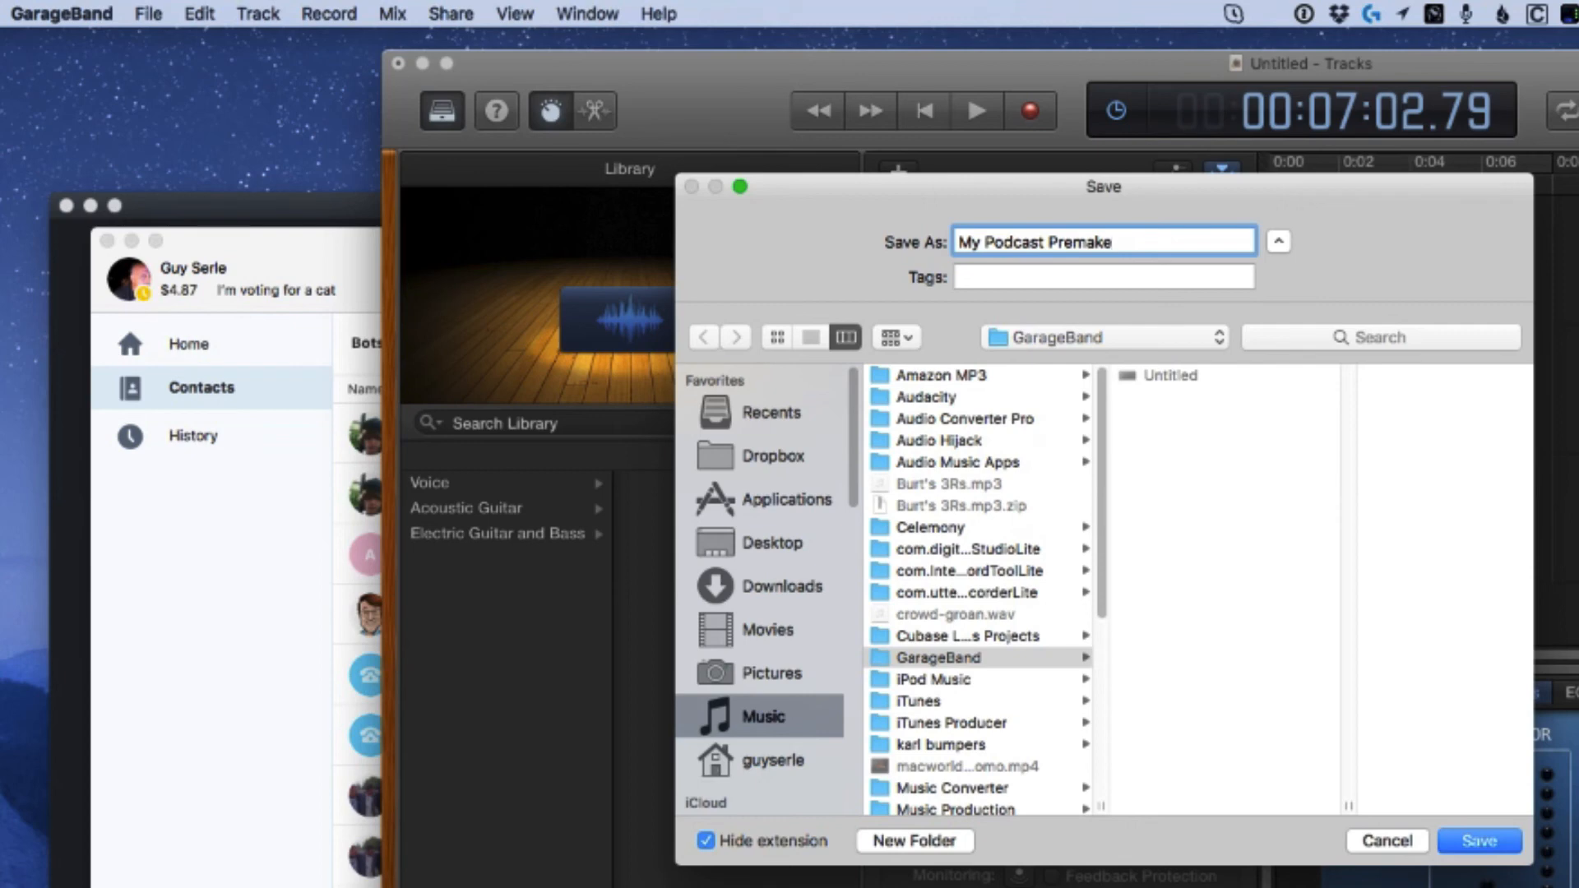
key("Return")
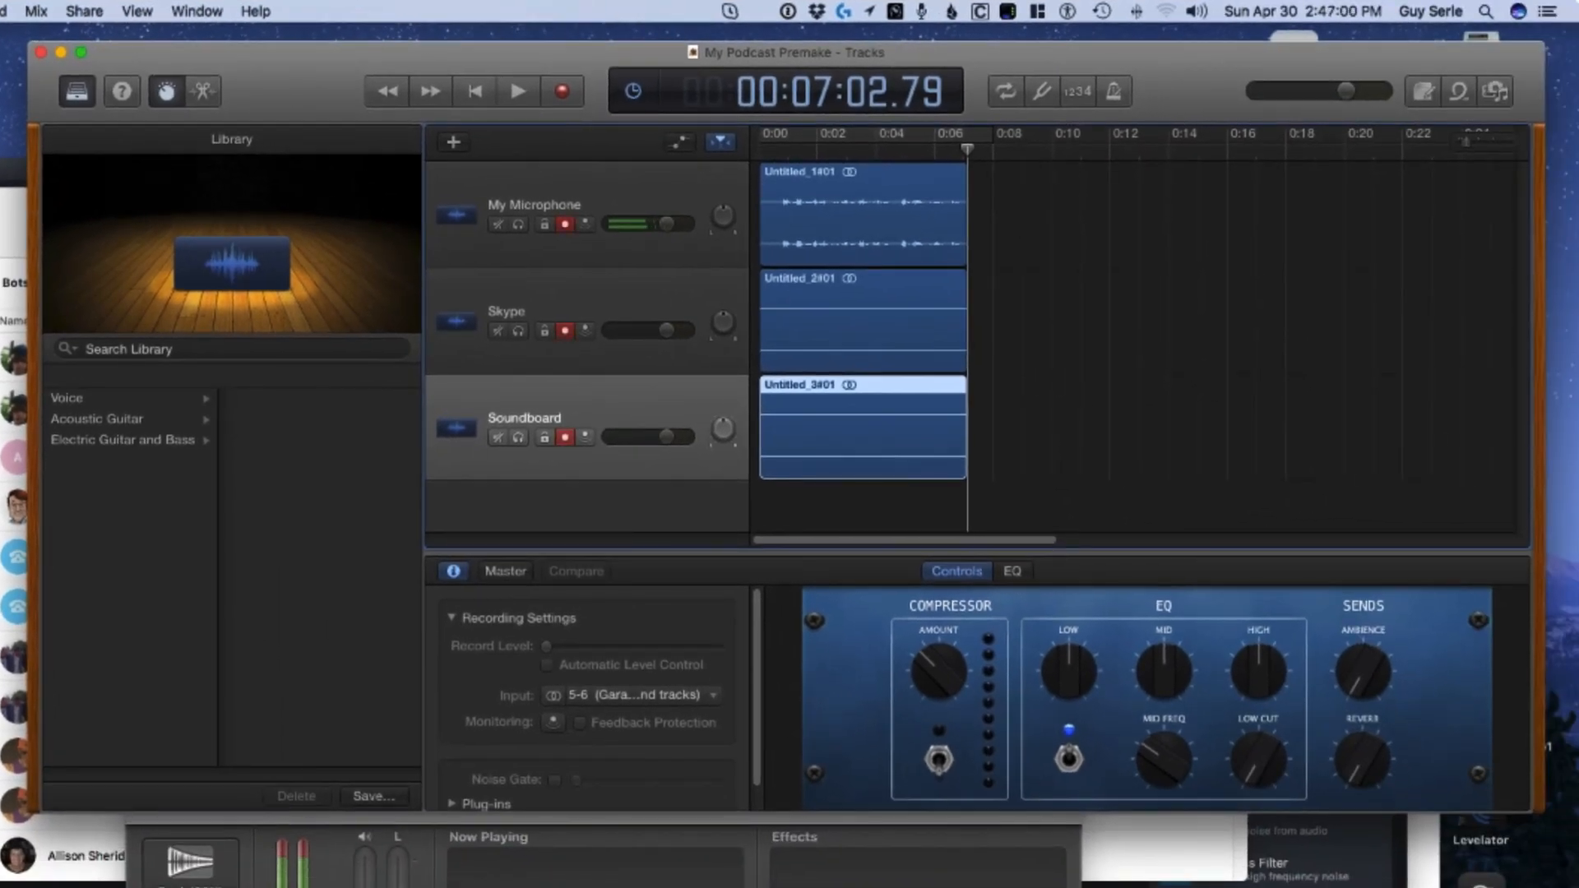
- Switch to Skype, limit the contacts to Skype ones, and find and call the Skype test call service
key("super+Tab")
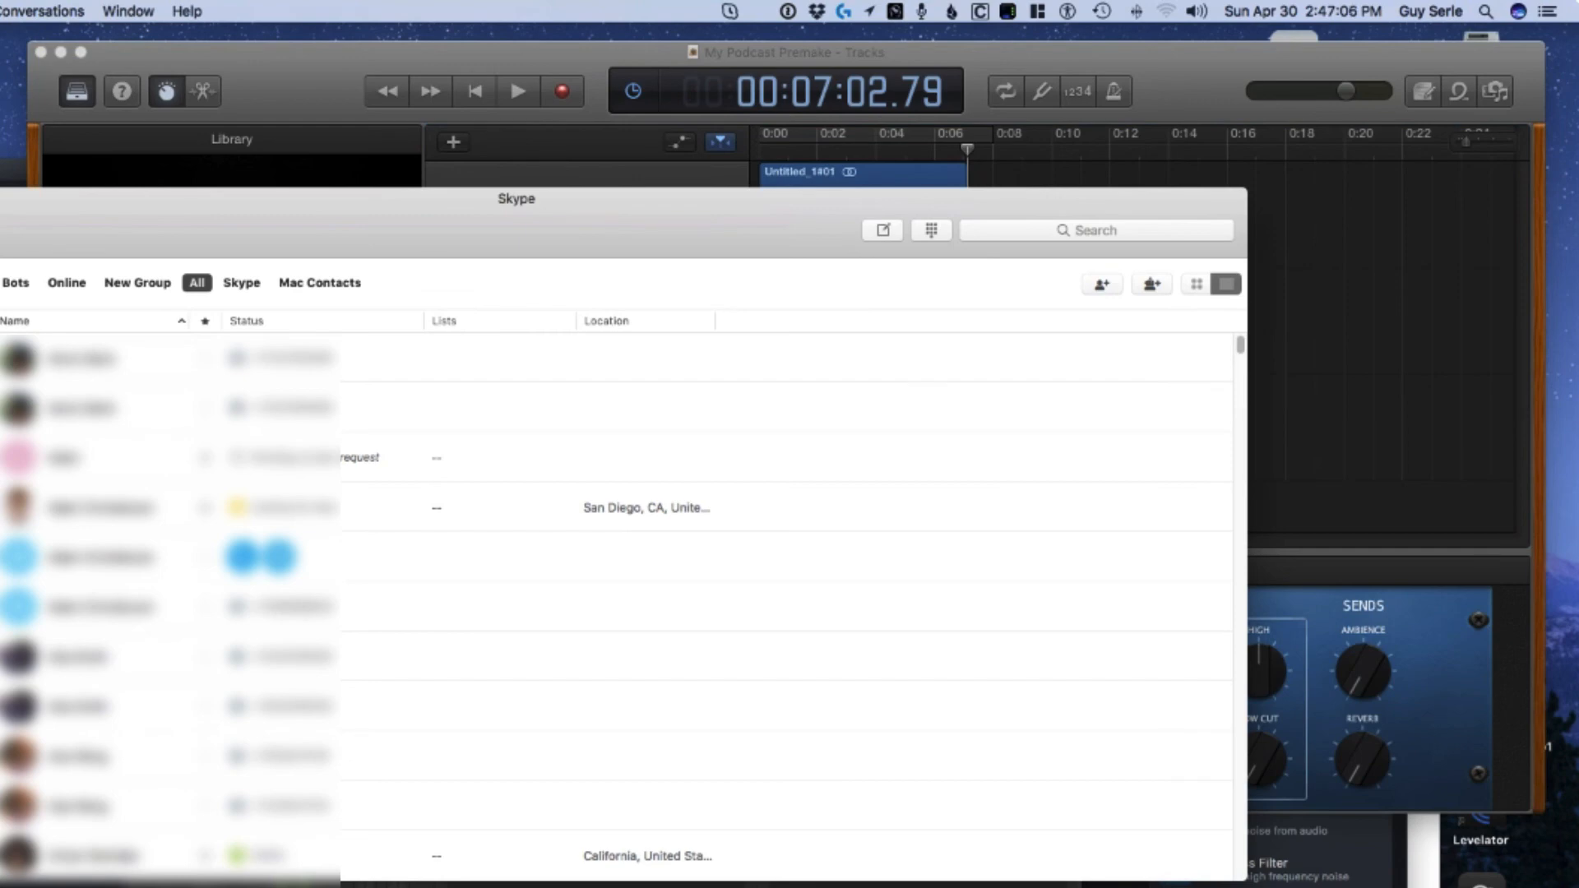
scroll(617, 608, "down", 8)
scroll(617, 608, "down", 6)
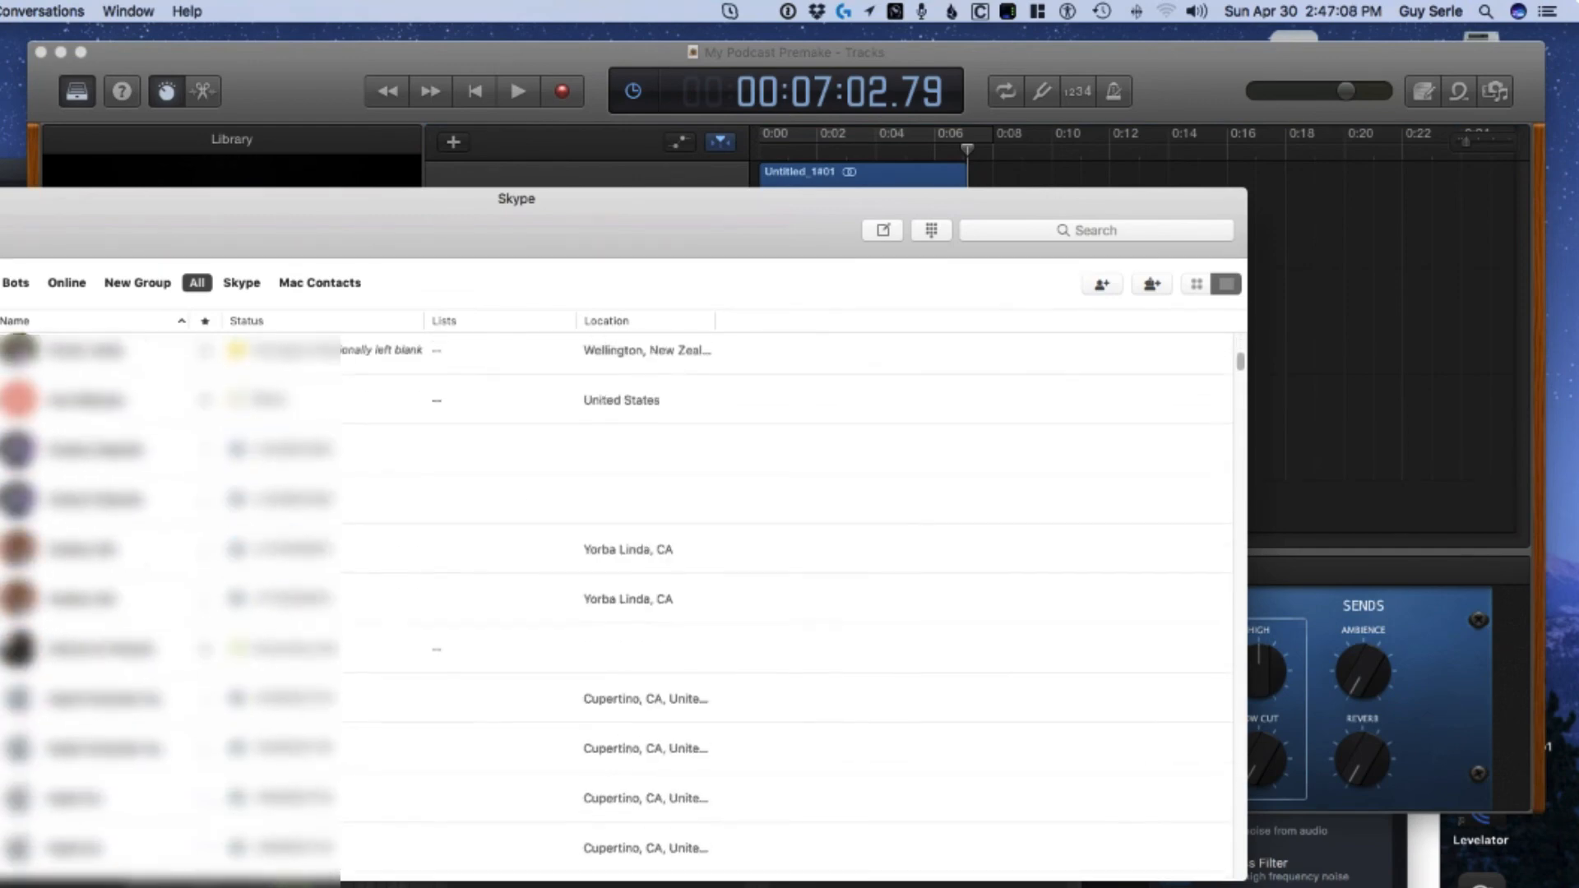
scroll(616, 608, "up", 10)
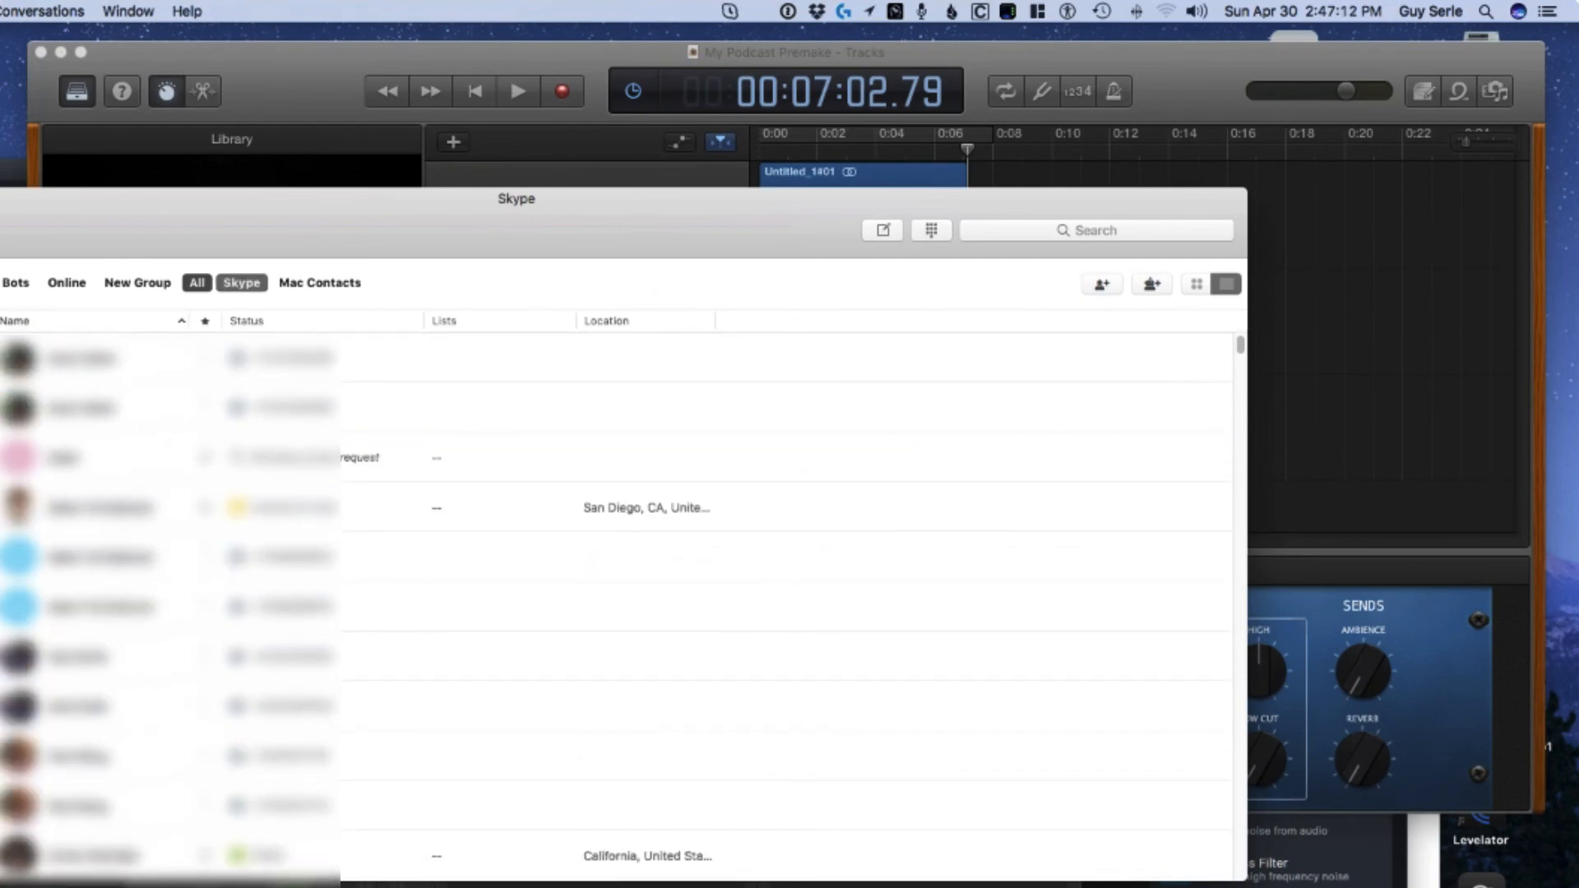
left_click(241, 282)
scroll(617, 608, "down", 15)
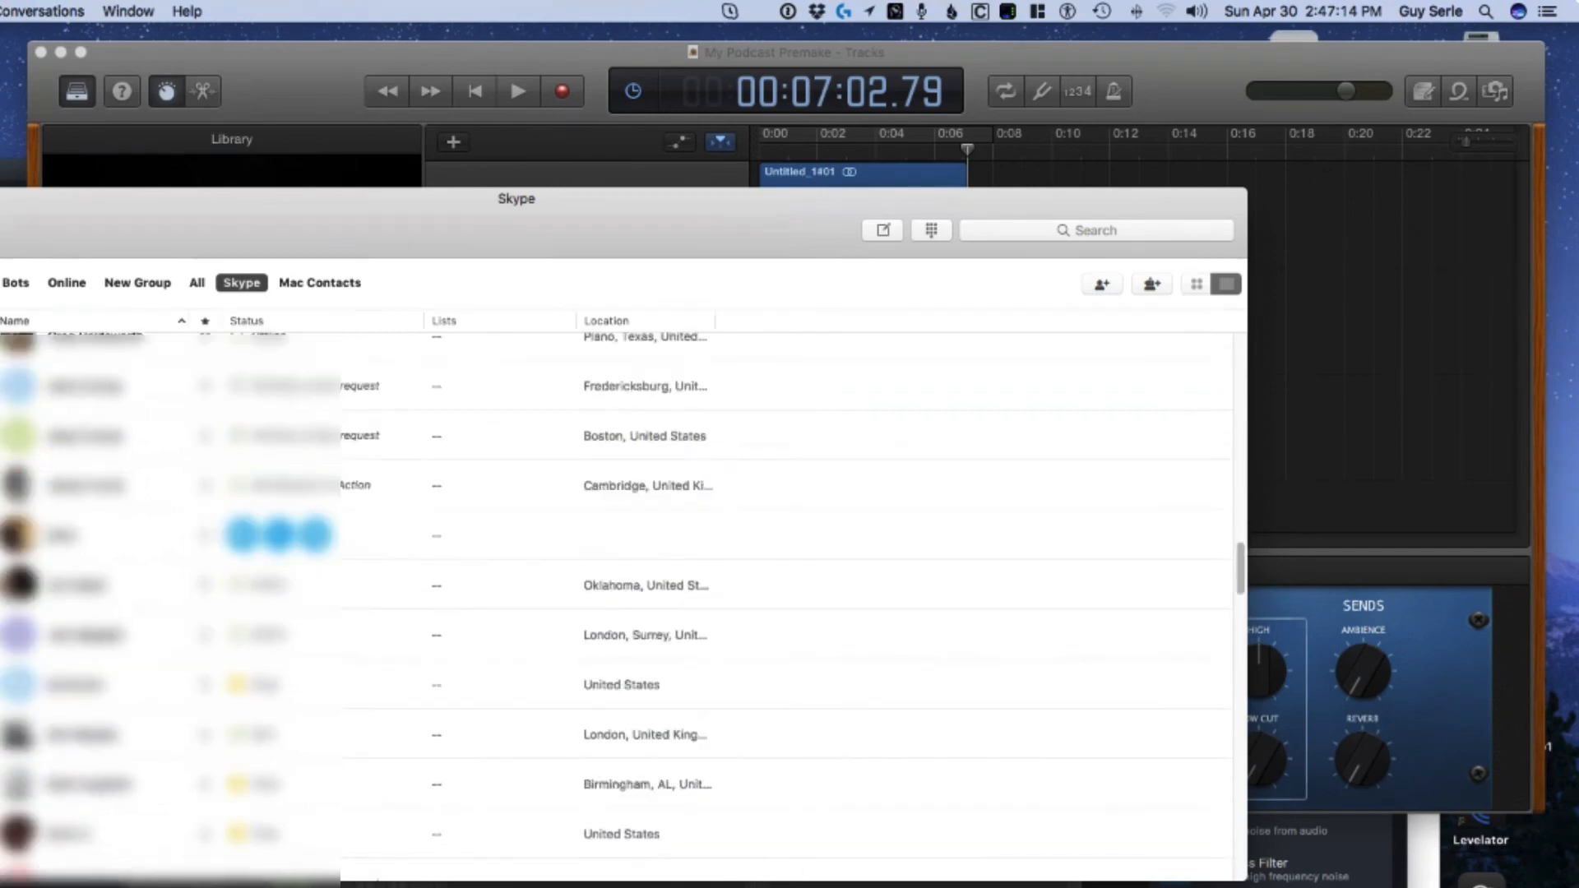
scroll(616, 609, "down", 10)
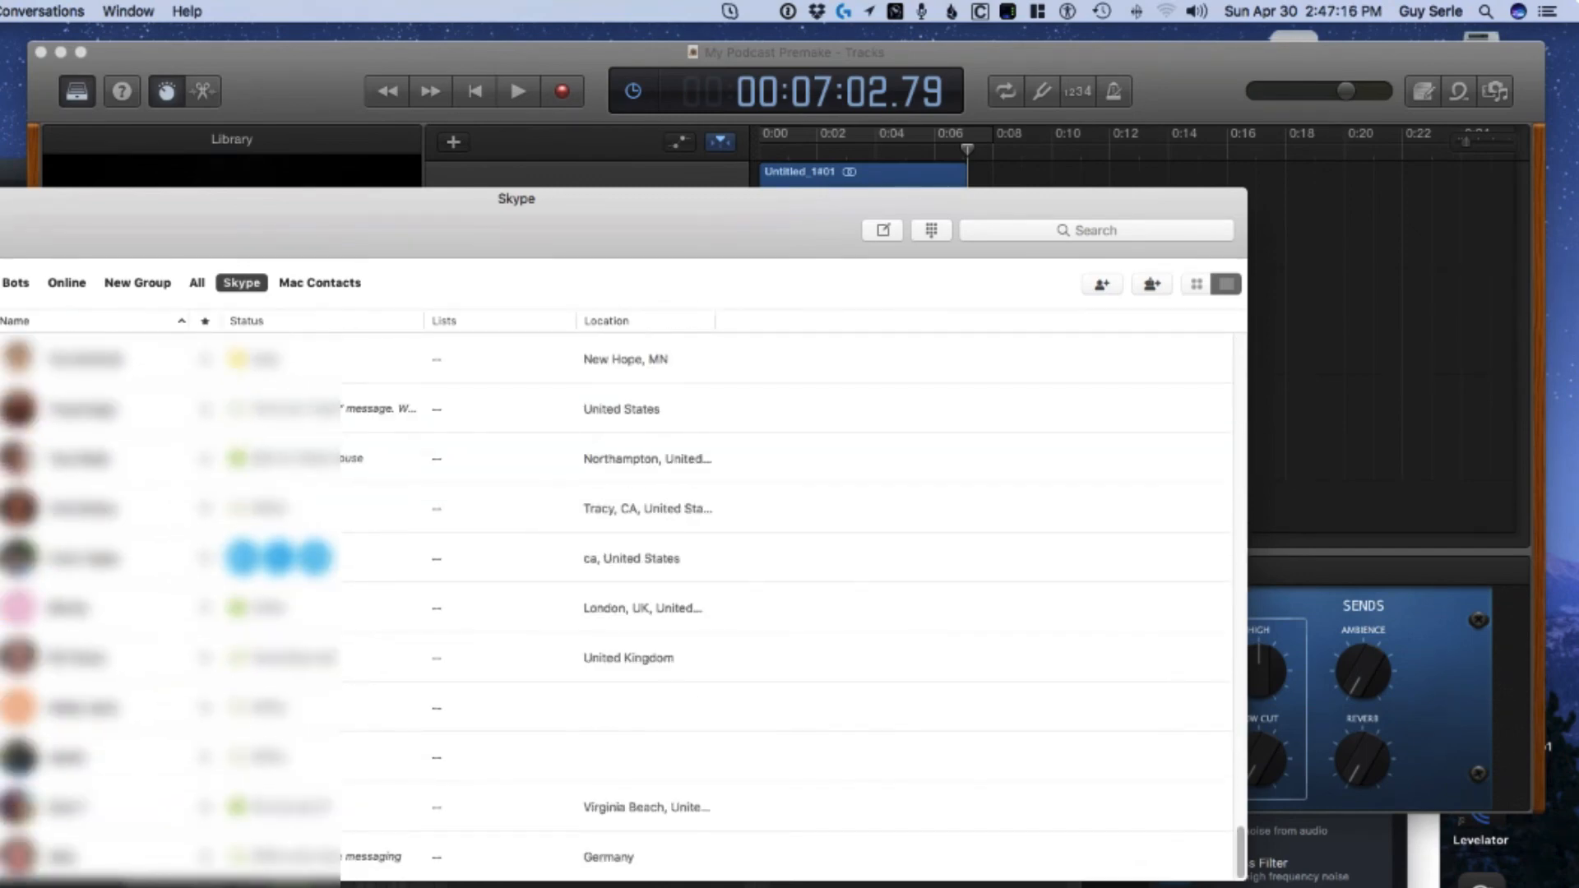
scroll(616, 608, "up", 5)
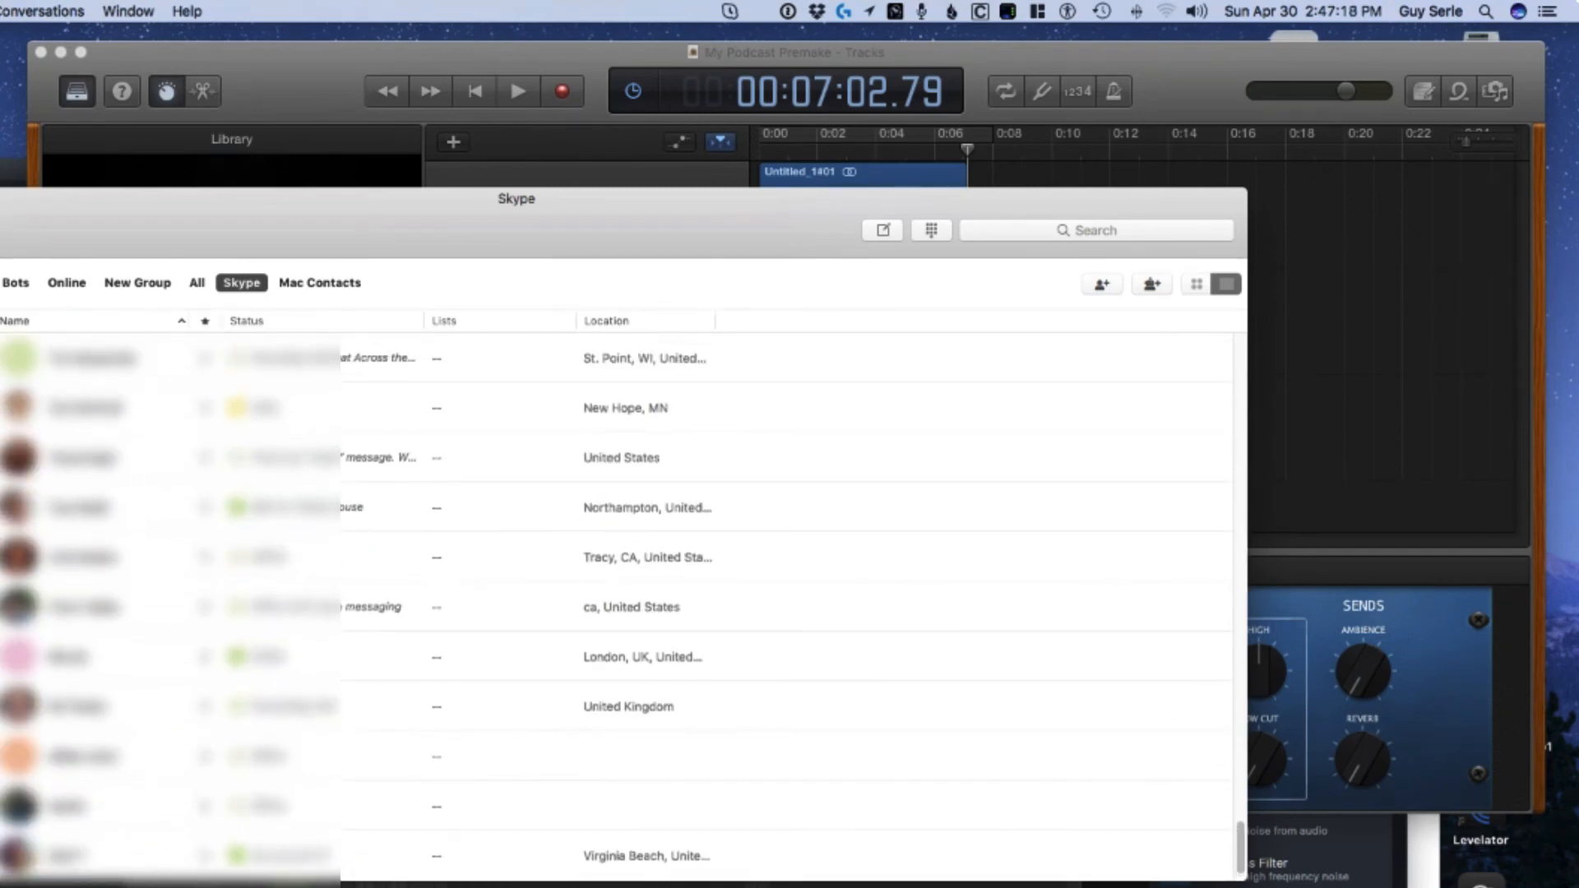
key("super+space")
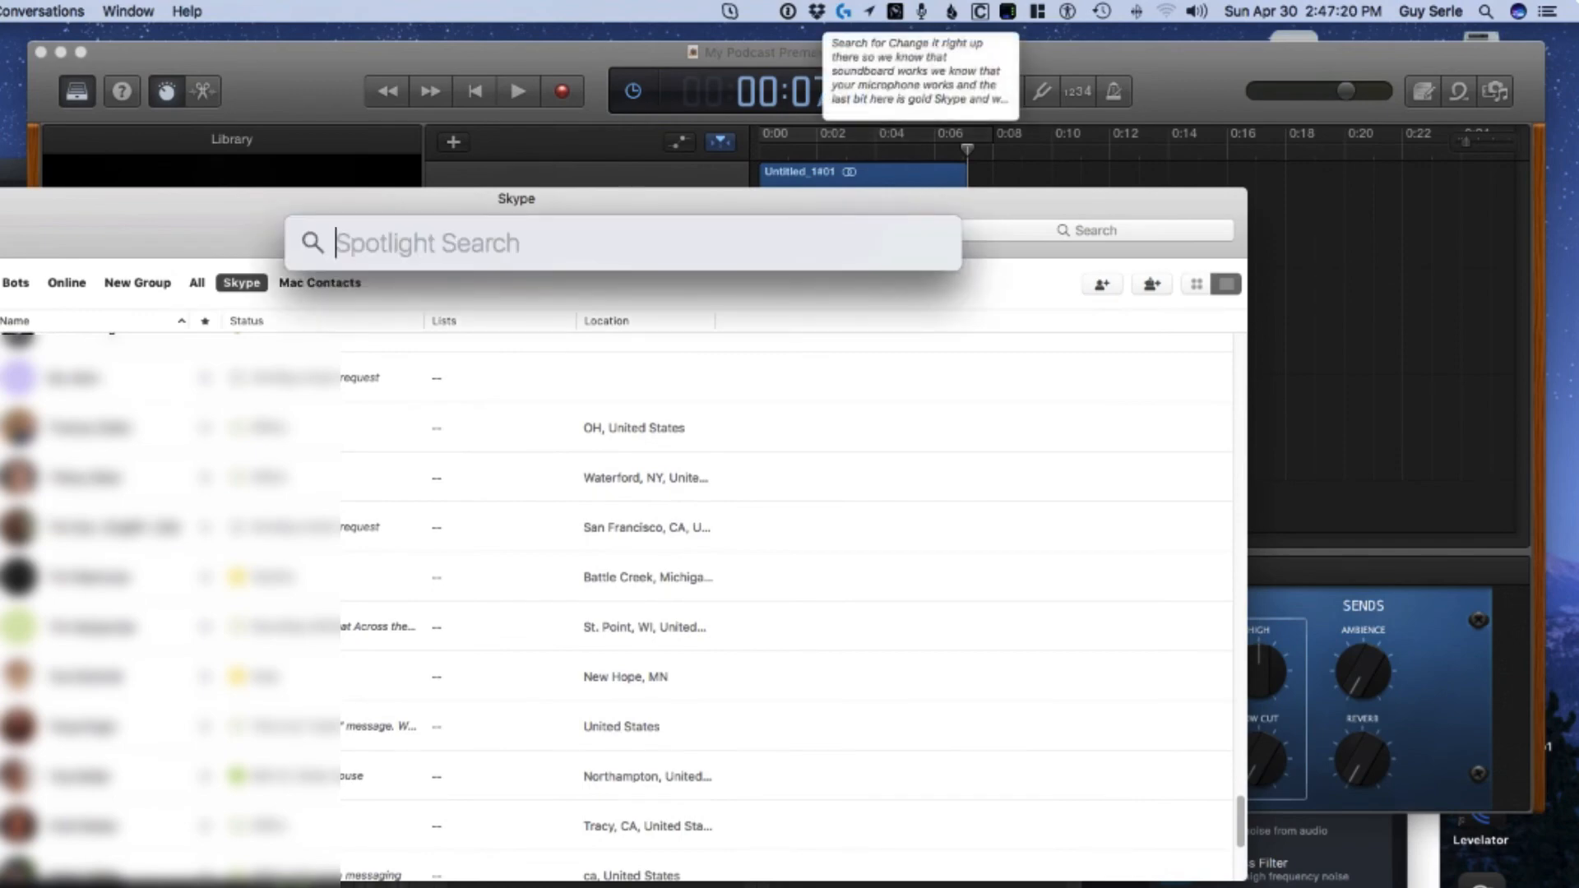
scroll(617, 609, "up", 3)
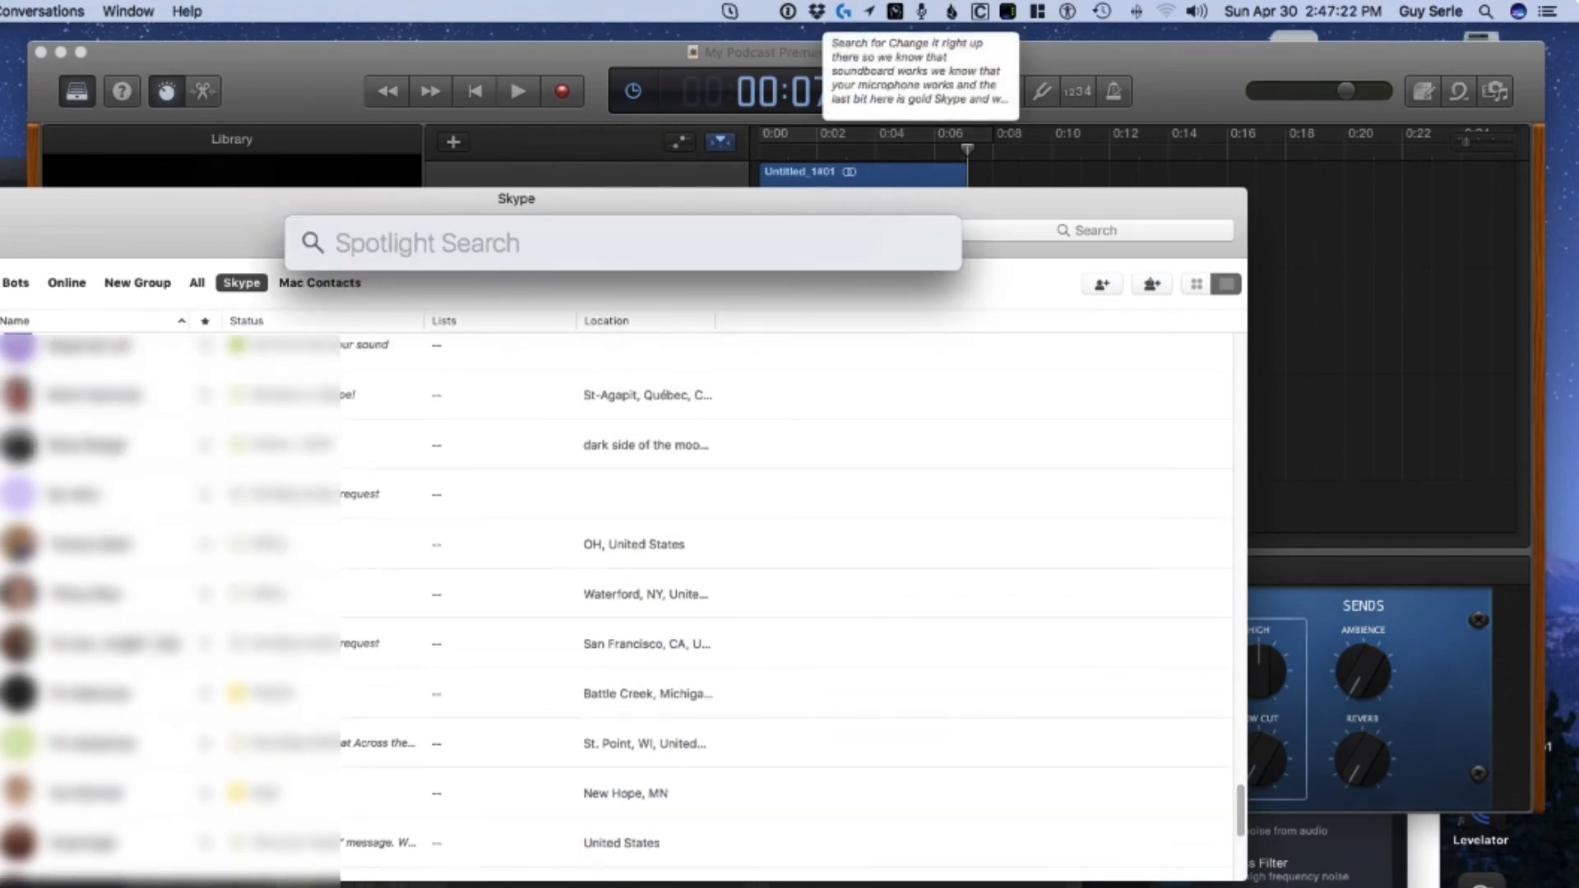
scroll(617, 608, "up", 2)
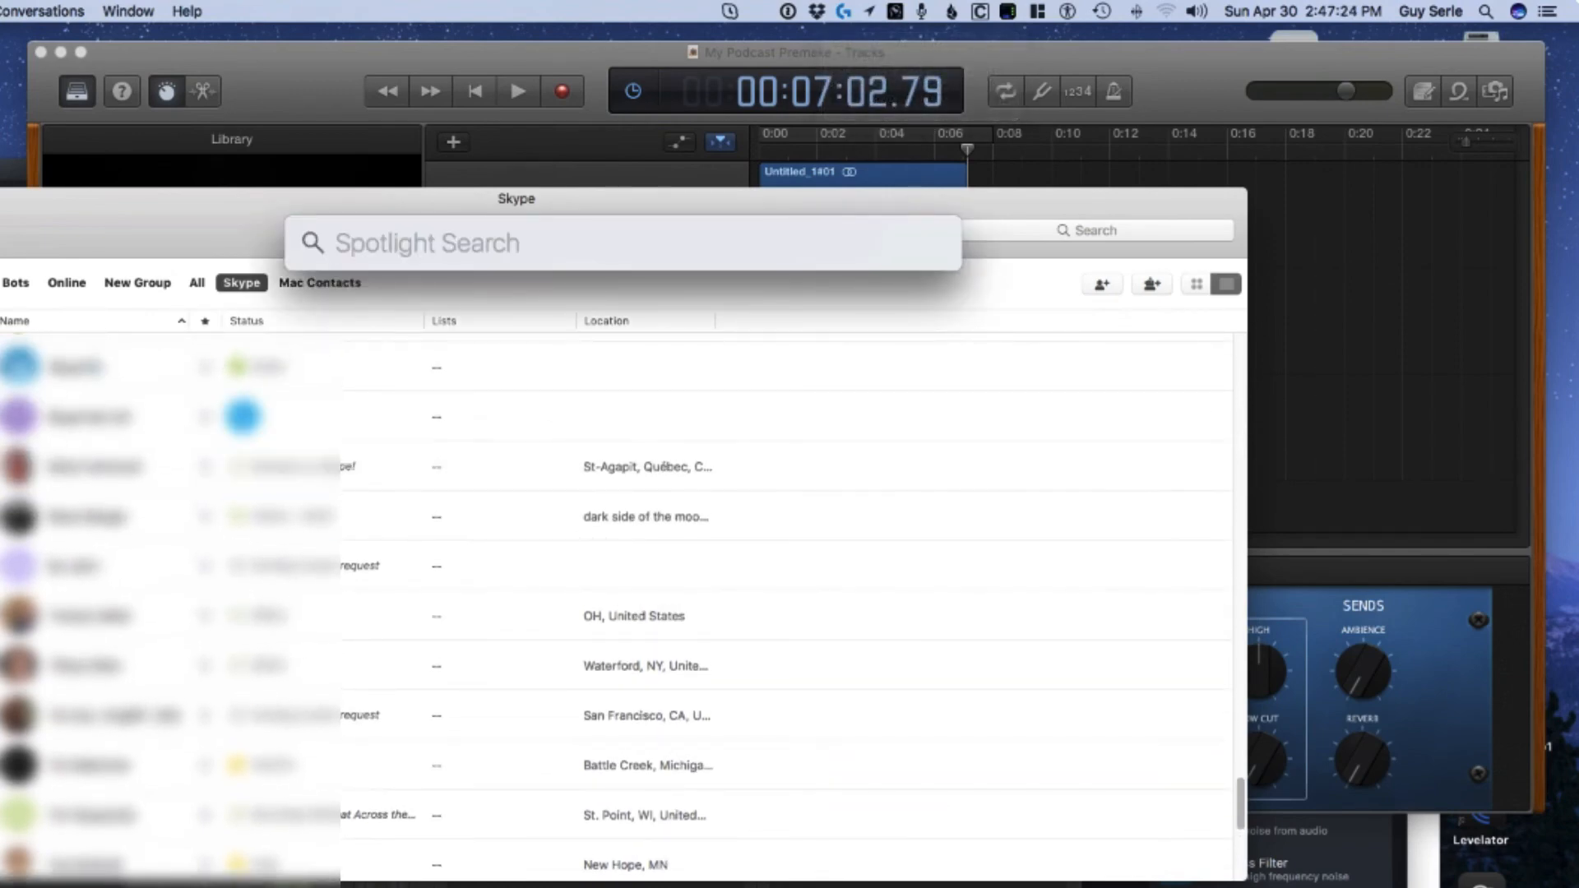
left_click(243, 416)
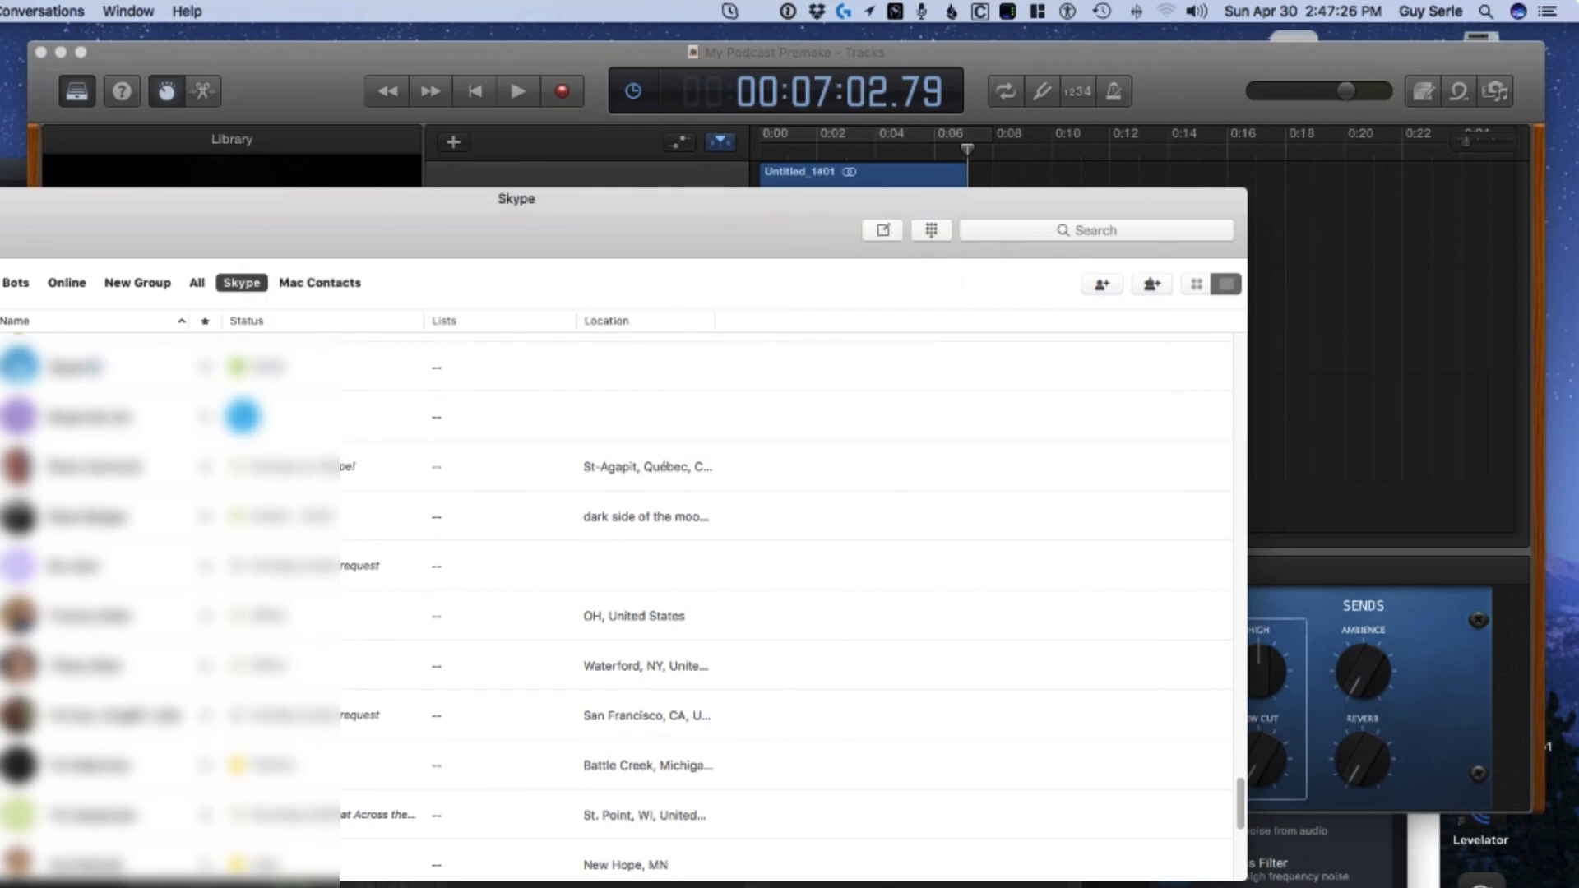
- Switch back to GarageBand and start recording the test call on all tracks, lowering the Skype track's volume slightly
key("super+Tab")
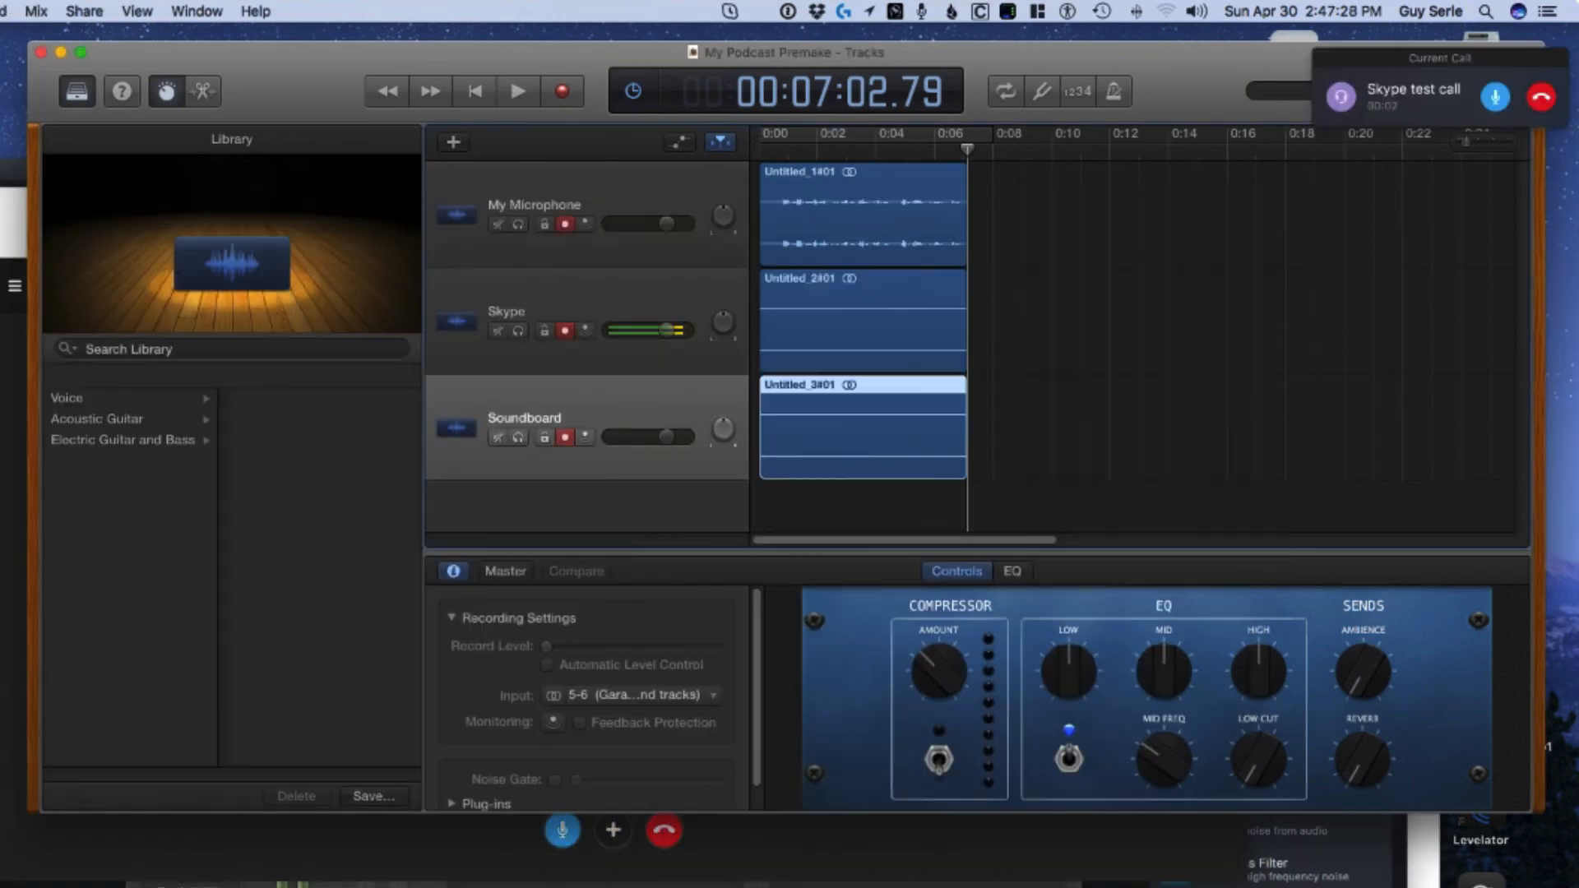
left_click_drag(667, 330, 657, 330)
key("r")
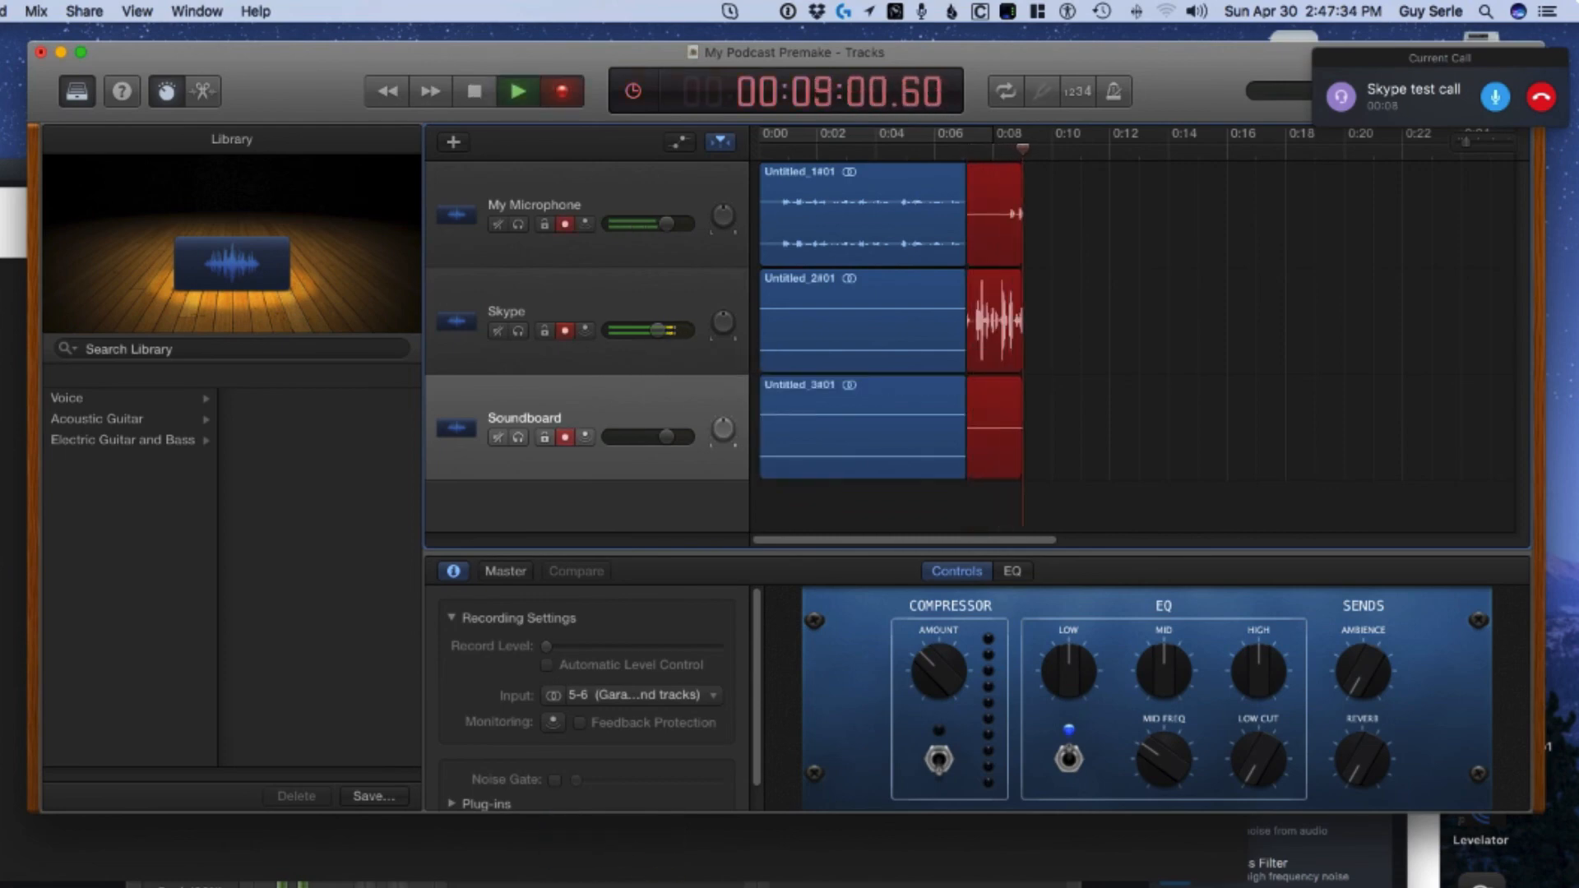
left_click_drag(658, 330, 650, 331)
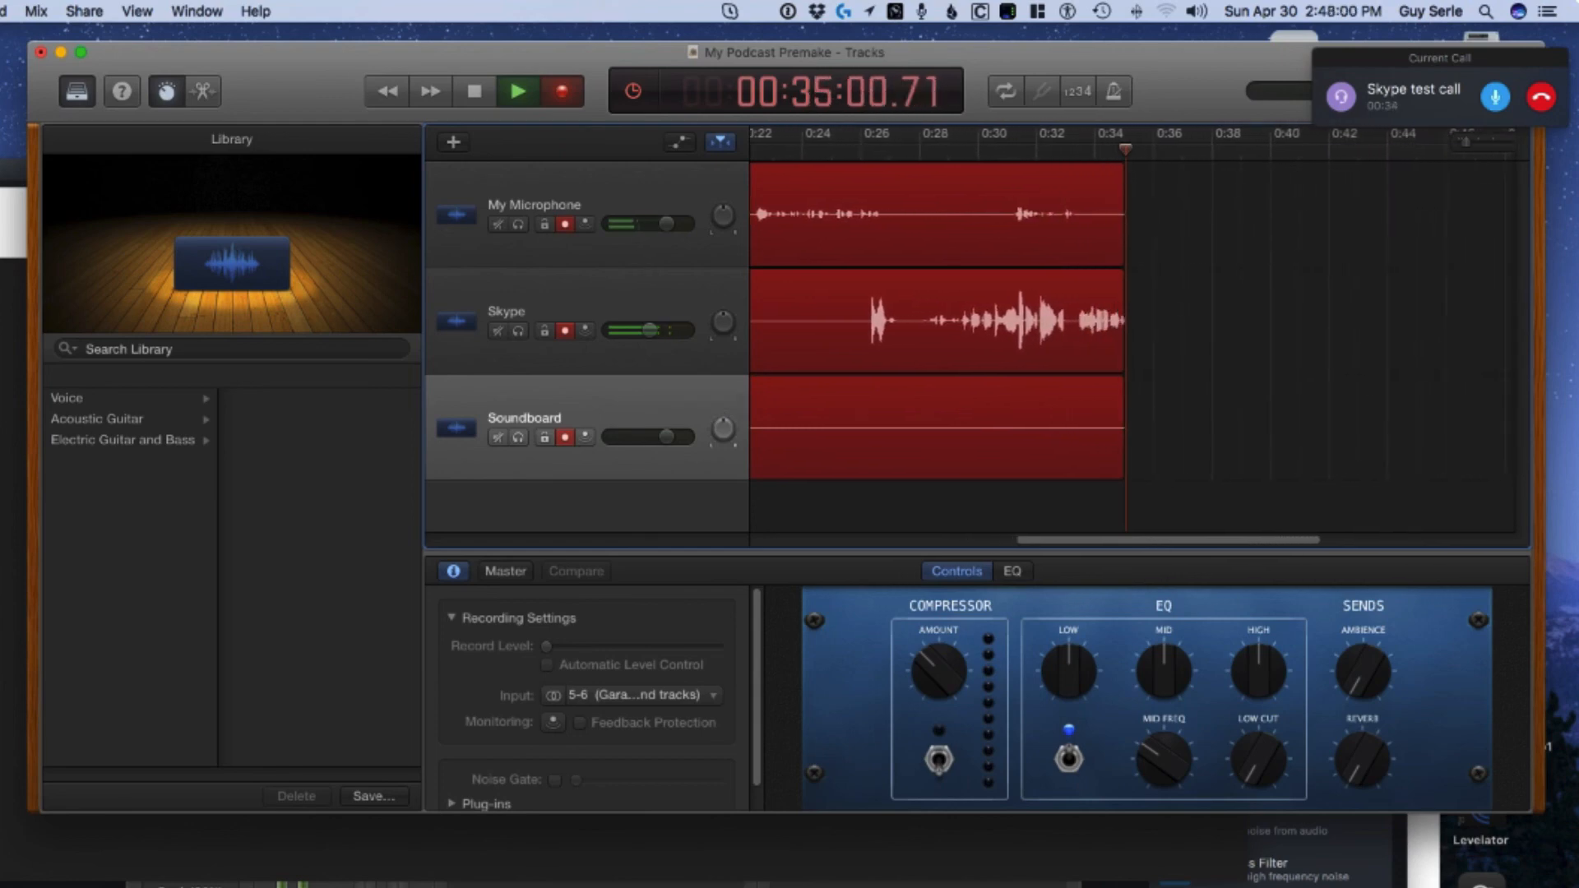
- Play the 47 Explosions_ Boom; Ka-Boom sound from Soundboard into the take, and stop the recording in GarageBand
key("super+Tab")
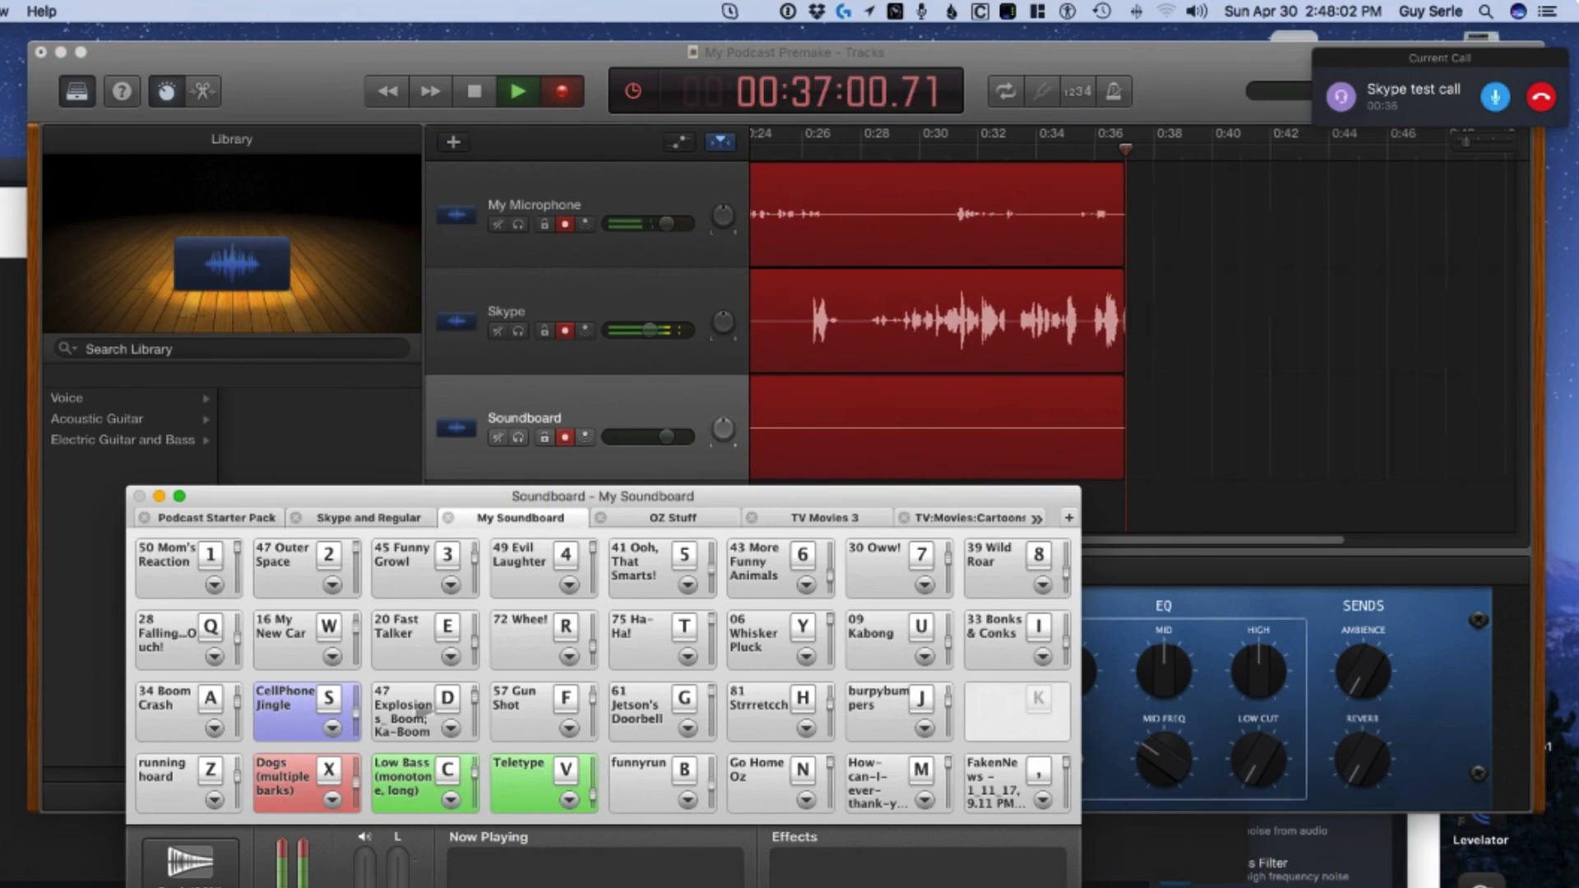
left_click(423, 708)
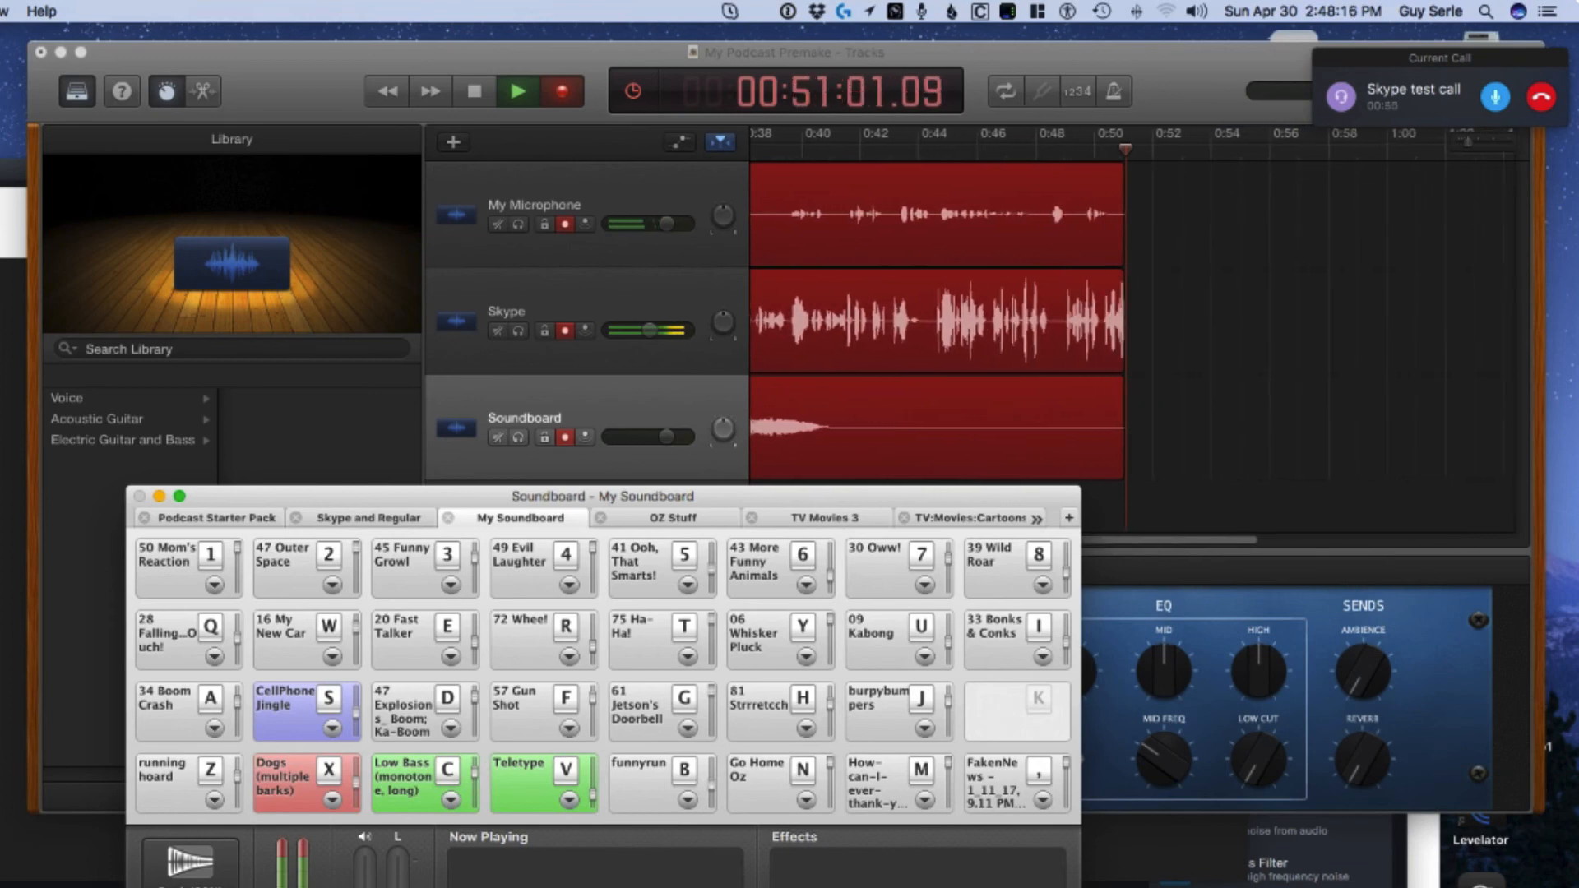
key("super+Tab")
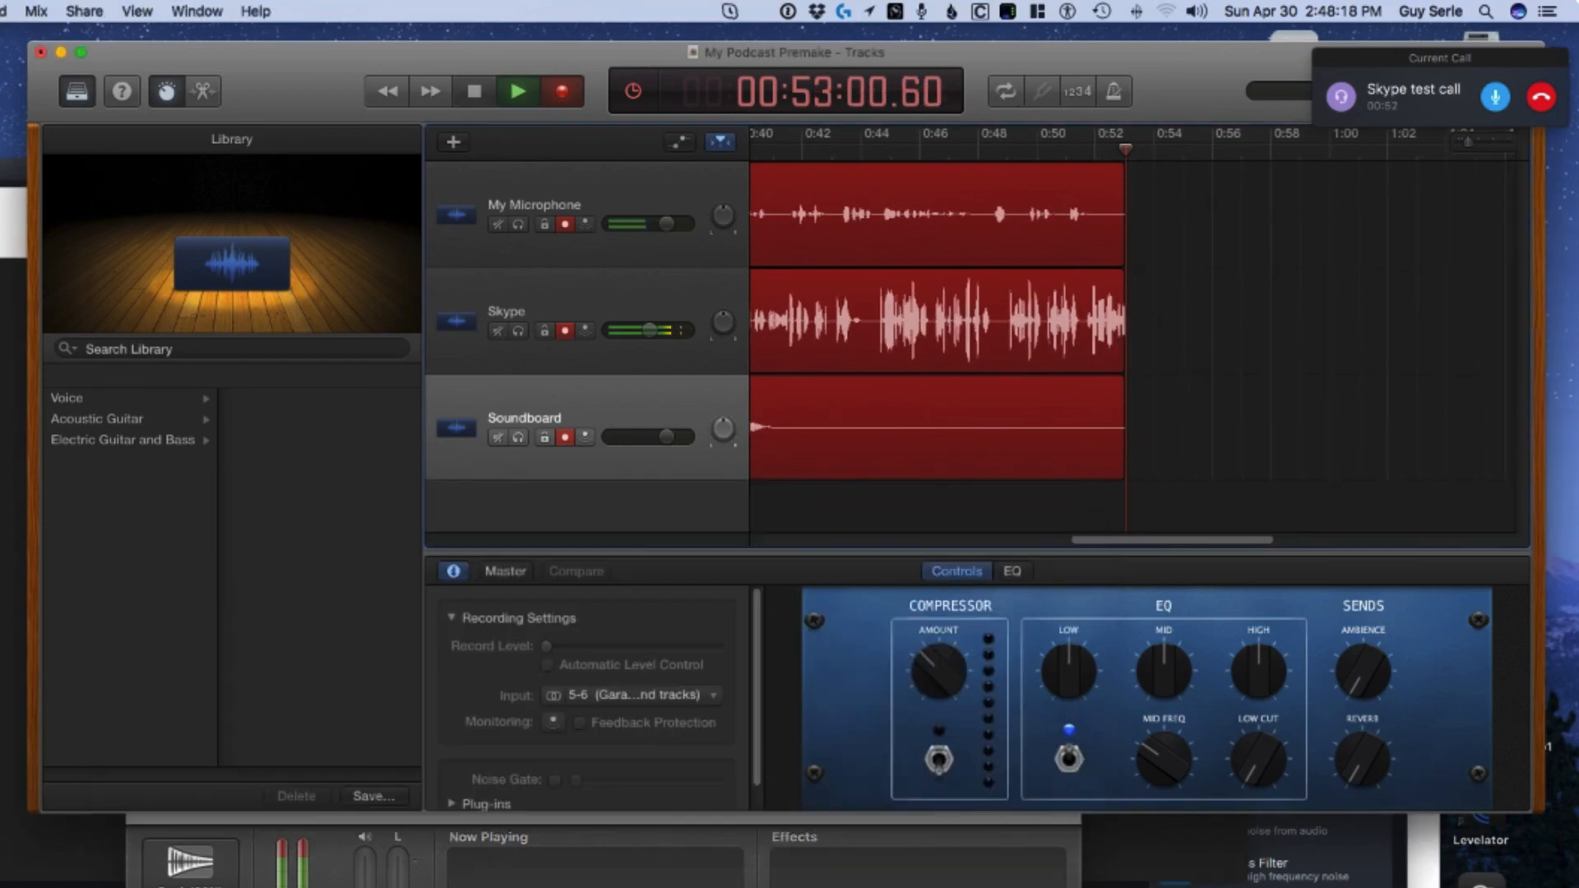
key("space")
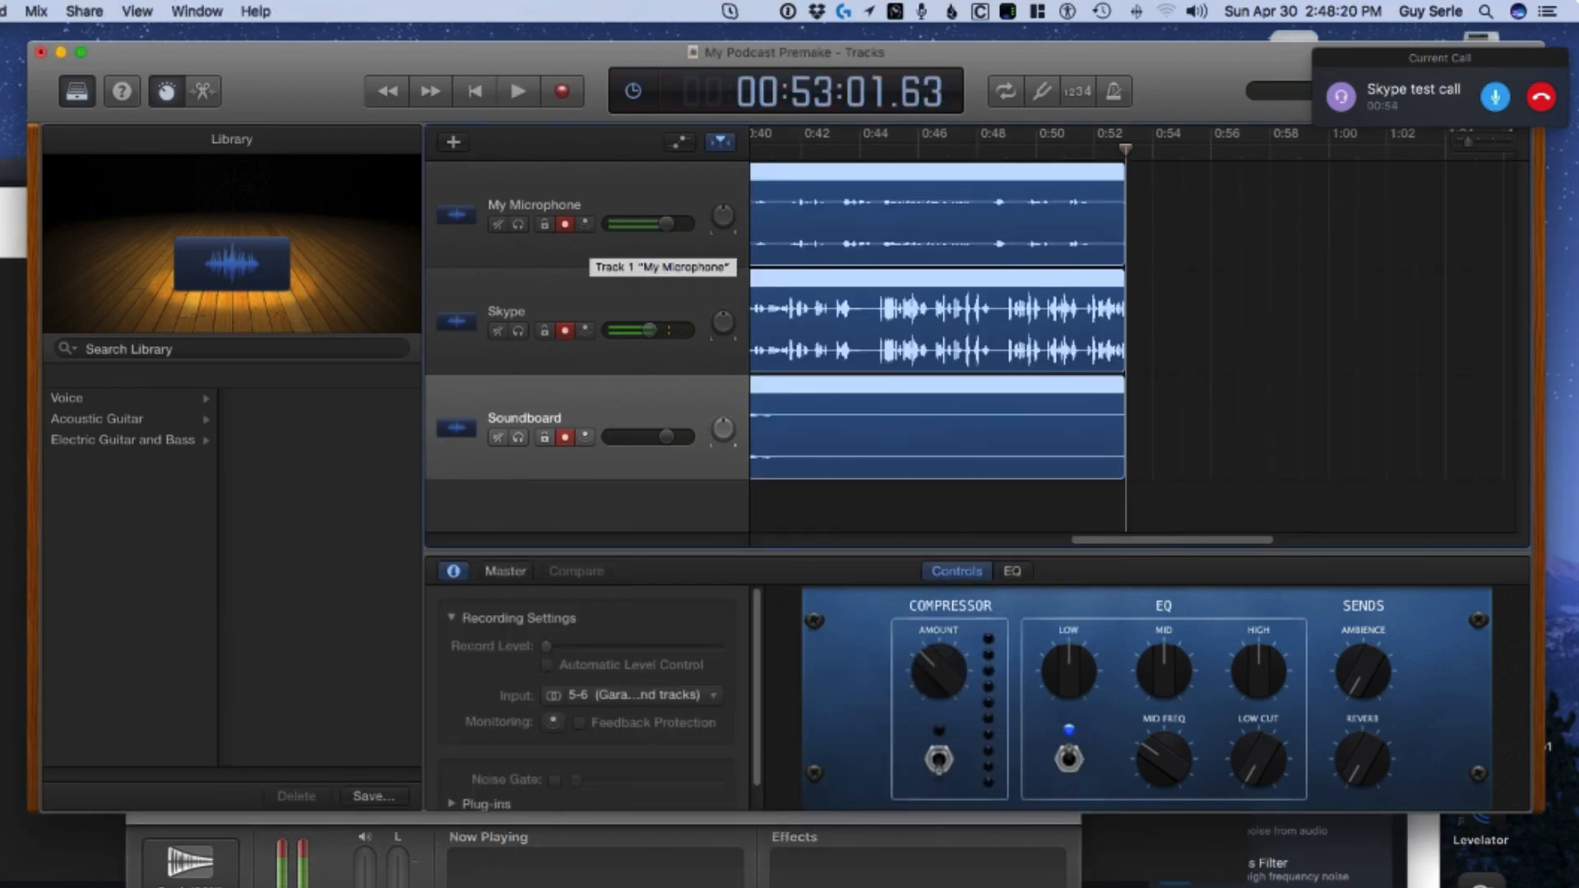